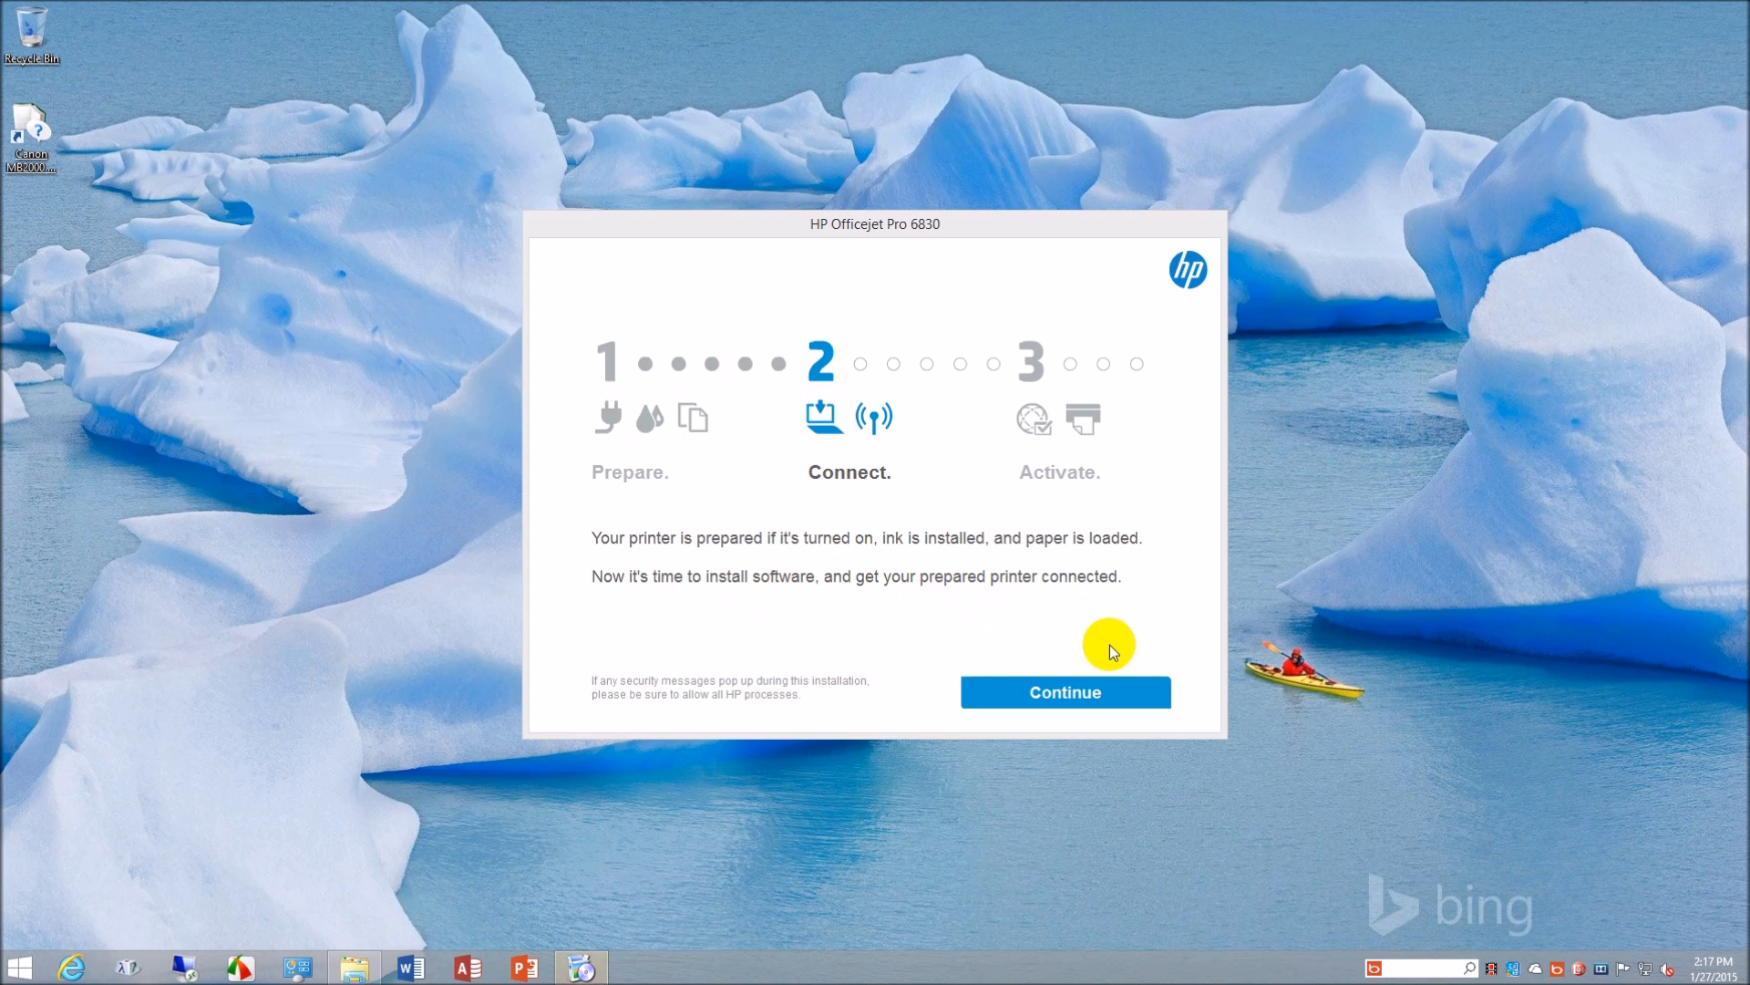
Step: Proceed to the software selections, show the customization options, and accept the recommended software as selected
{"action": "left_click", "coordinate": [1098, 689]}
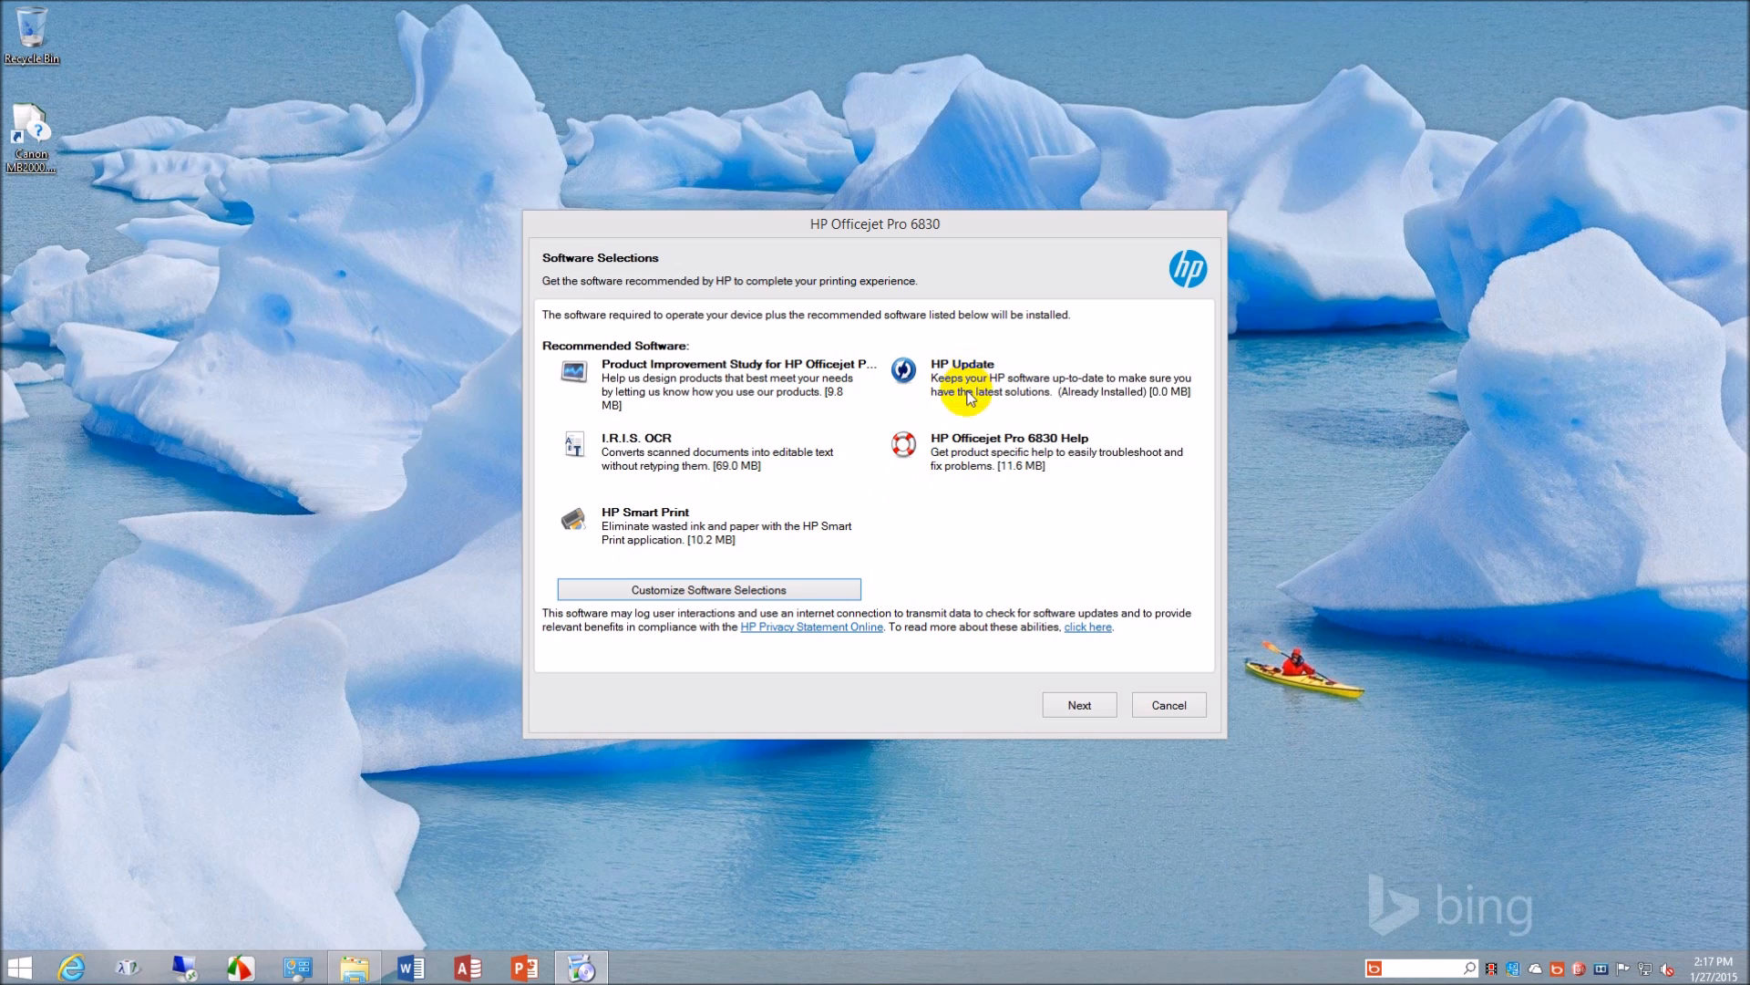
{"action": "left_click", "coordinate": [697, 591]}
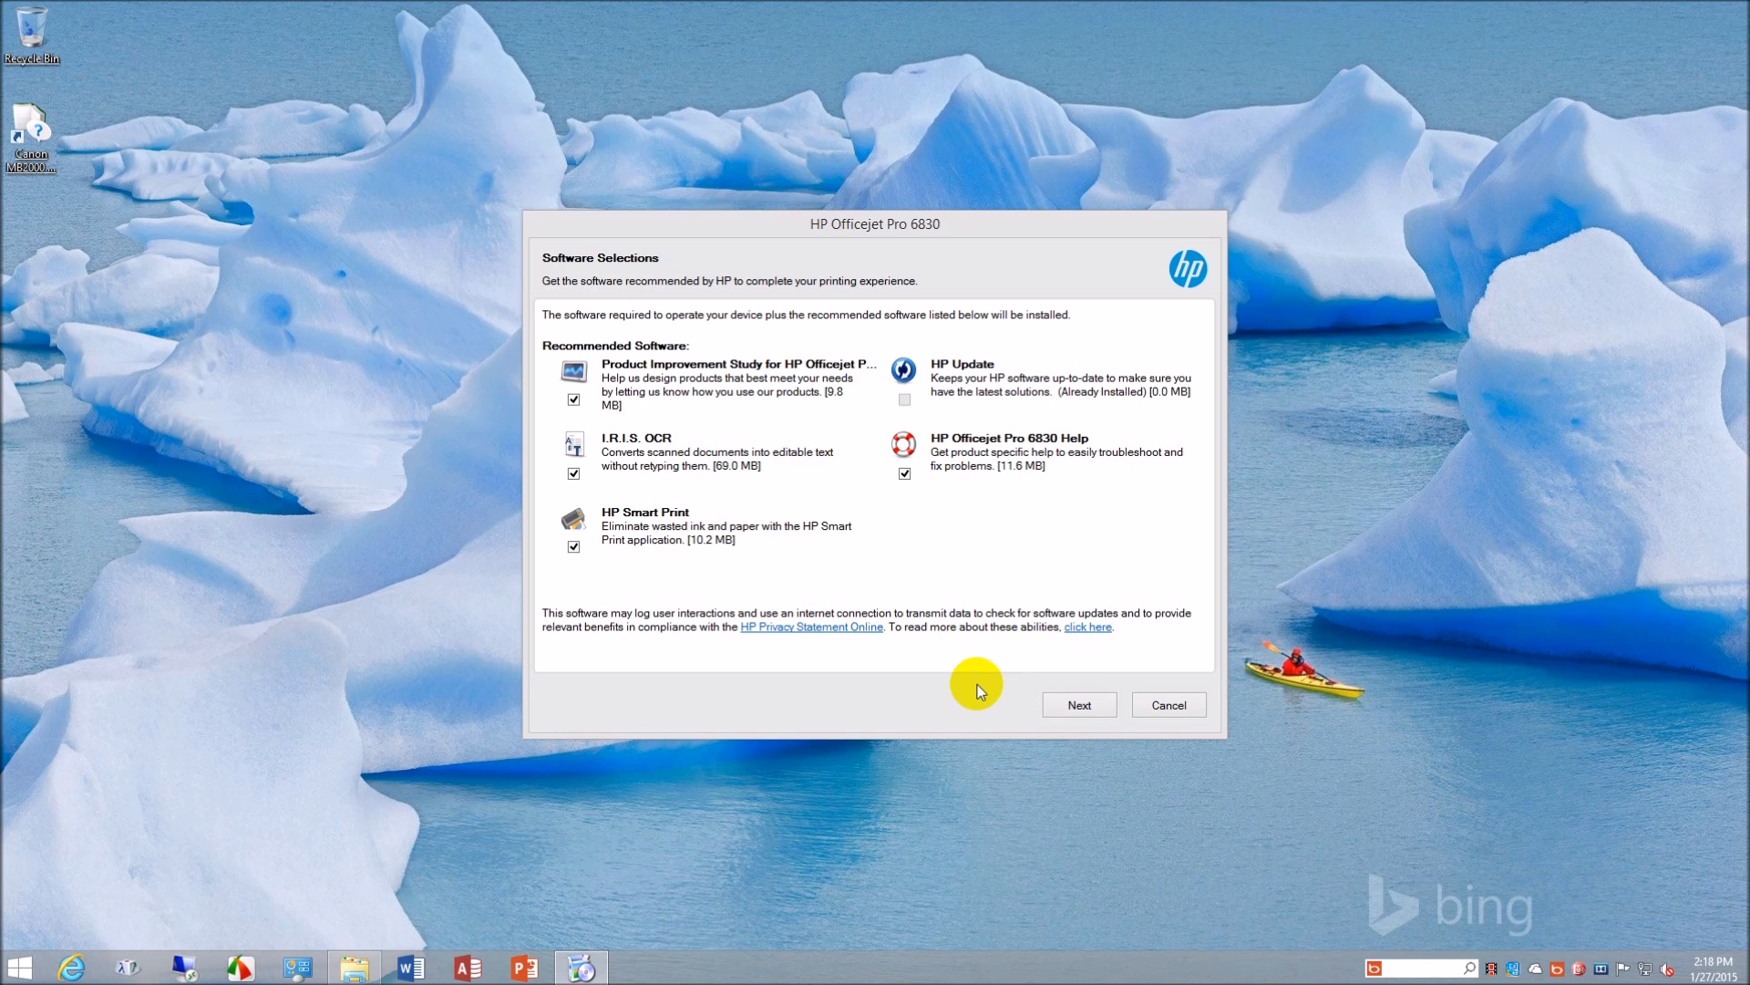
{"action": "left_click", "coordinate": [1080, 704]}
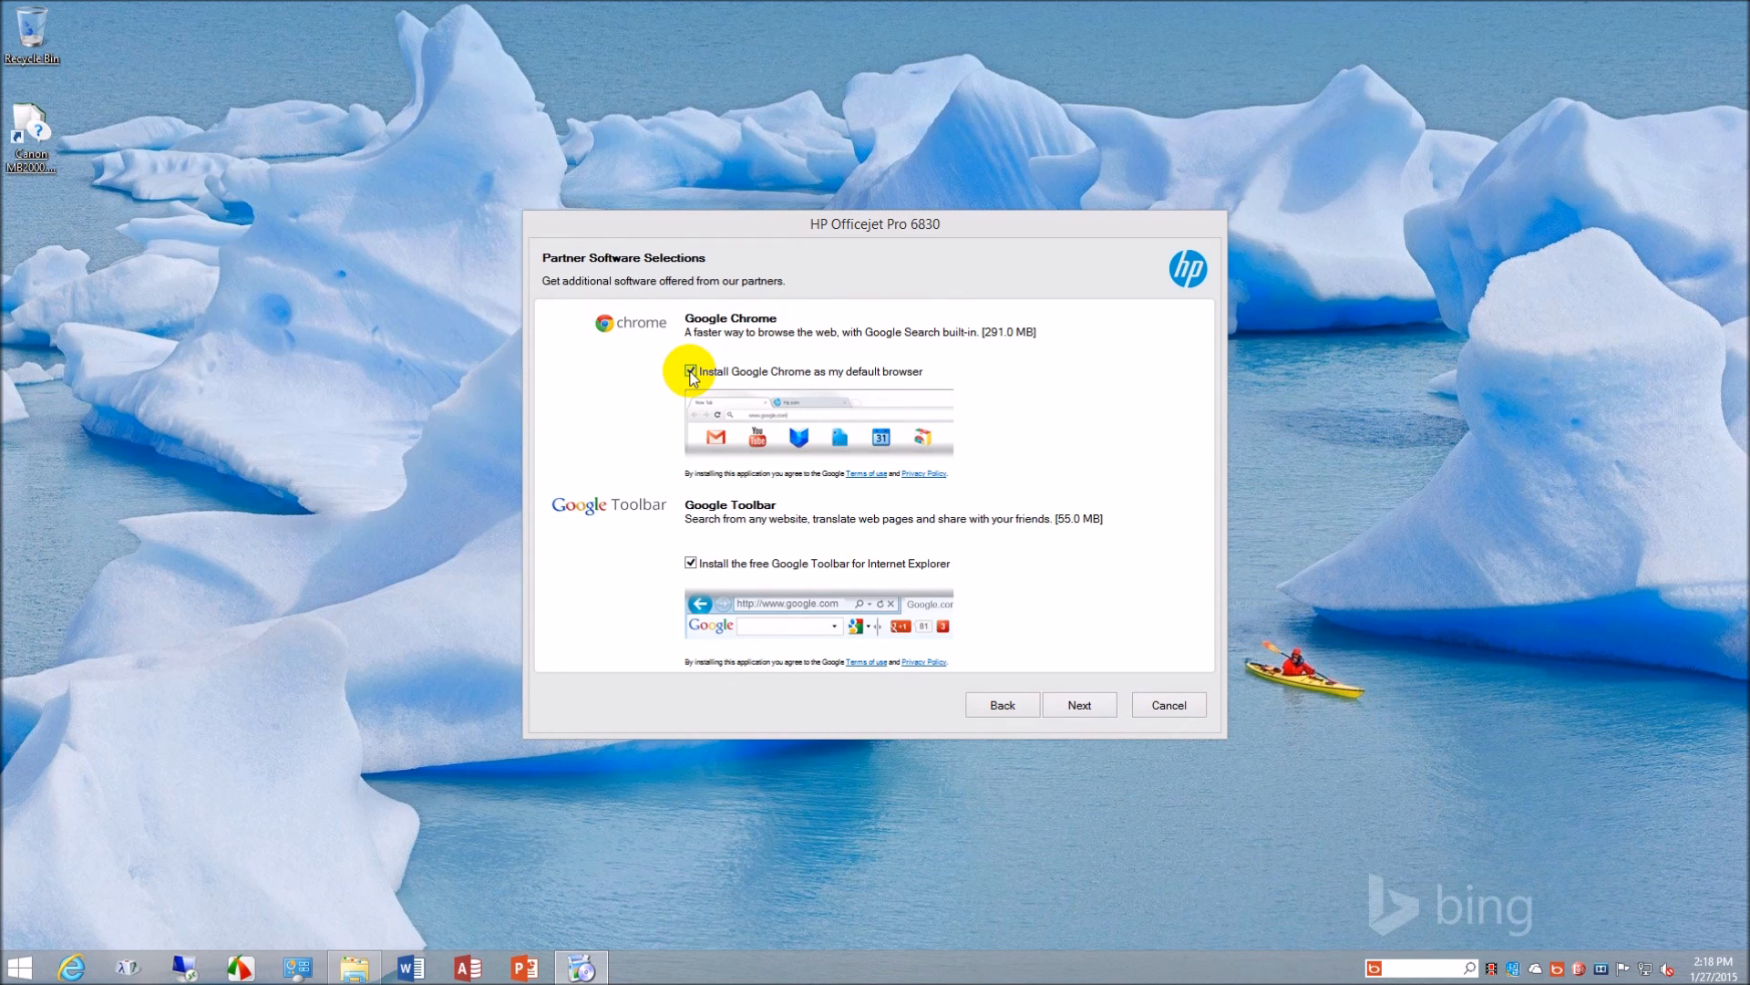
Step: Deselect the Google Chrome and Google Toolbar partner offers, and accept the installation agreements and settings to start installing
{"action": "left_click", "coordinate": [690, 563]}
{"action": "left_click", "coordinate": [690, 563]}
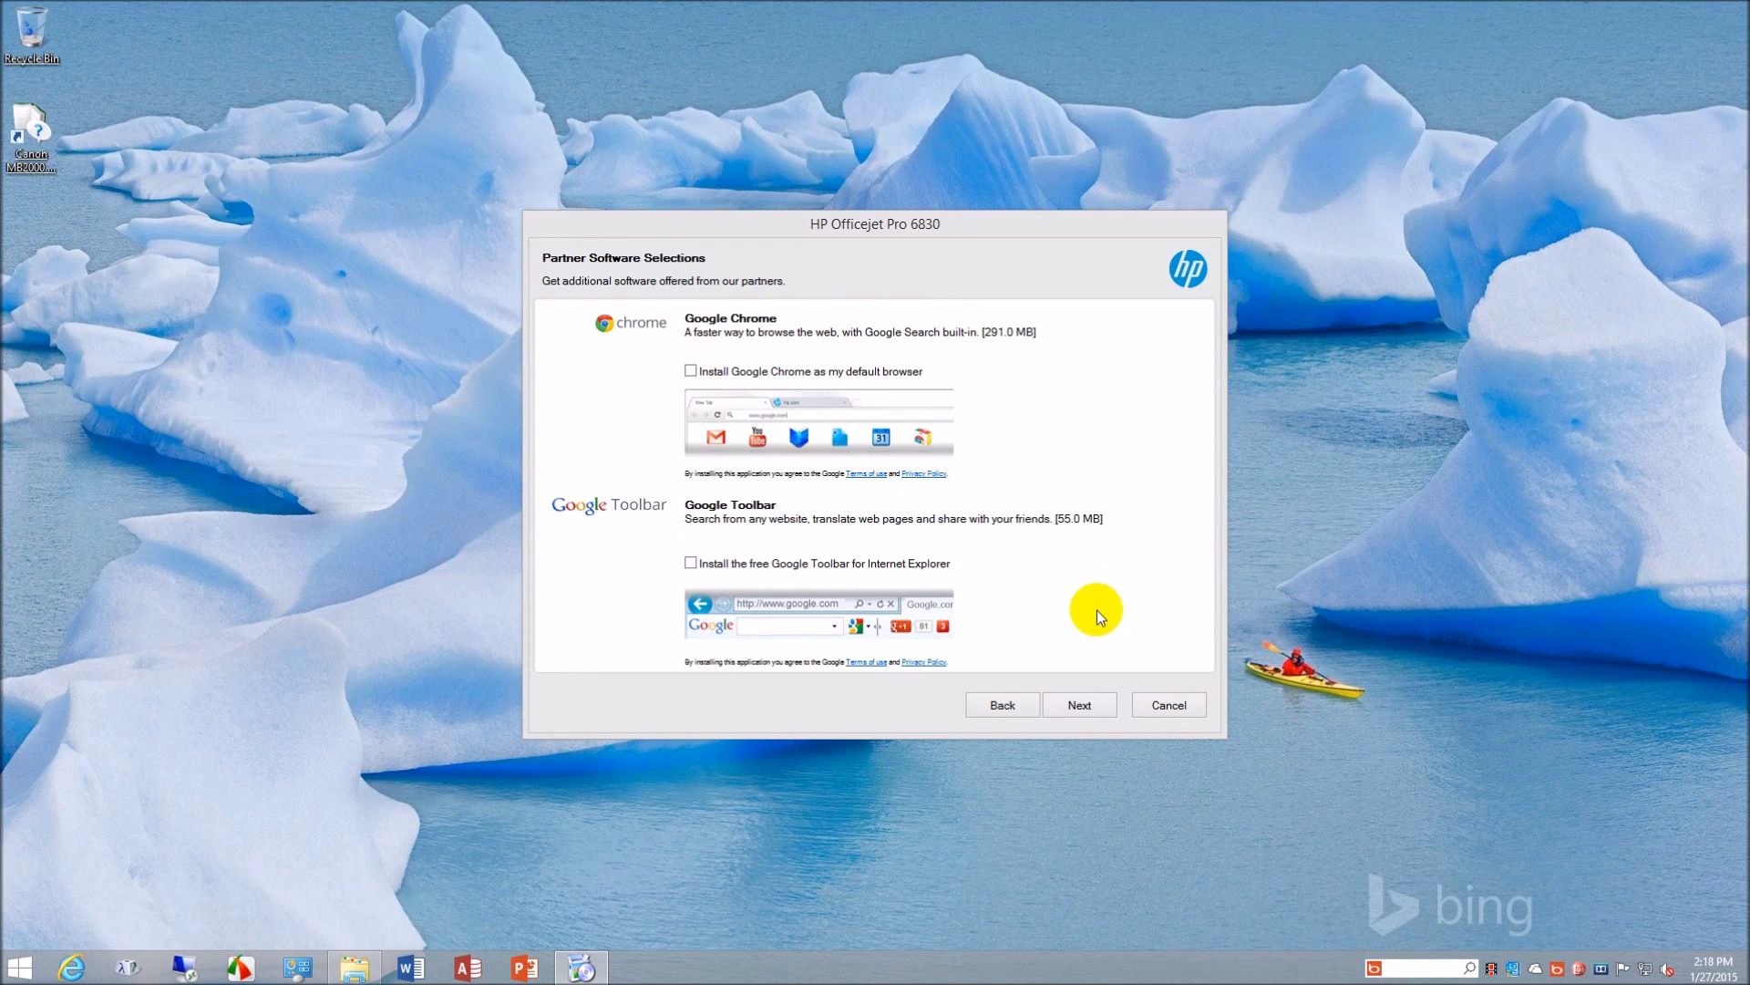
{"action": "left_click", "coordinate": [1076, 702]}
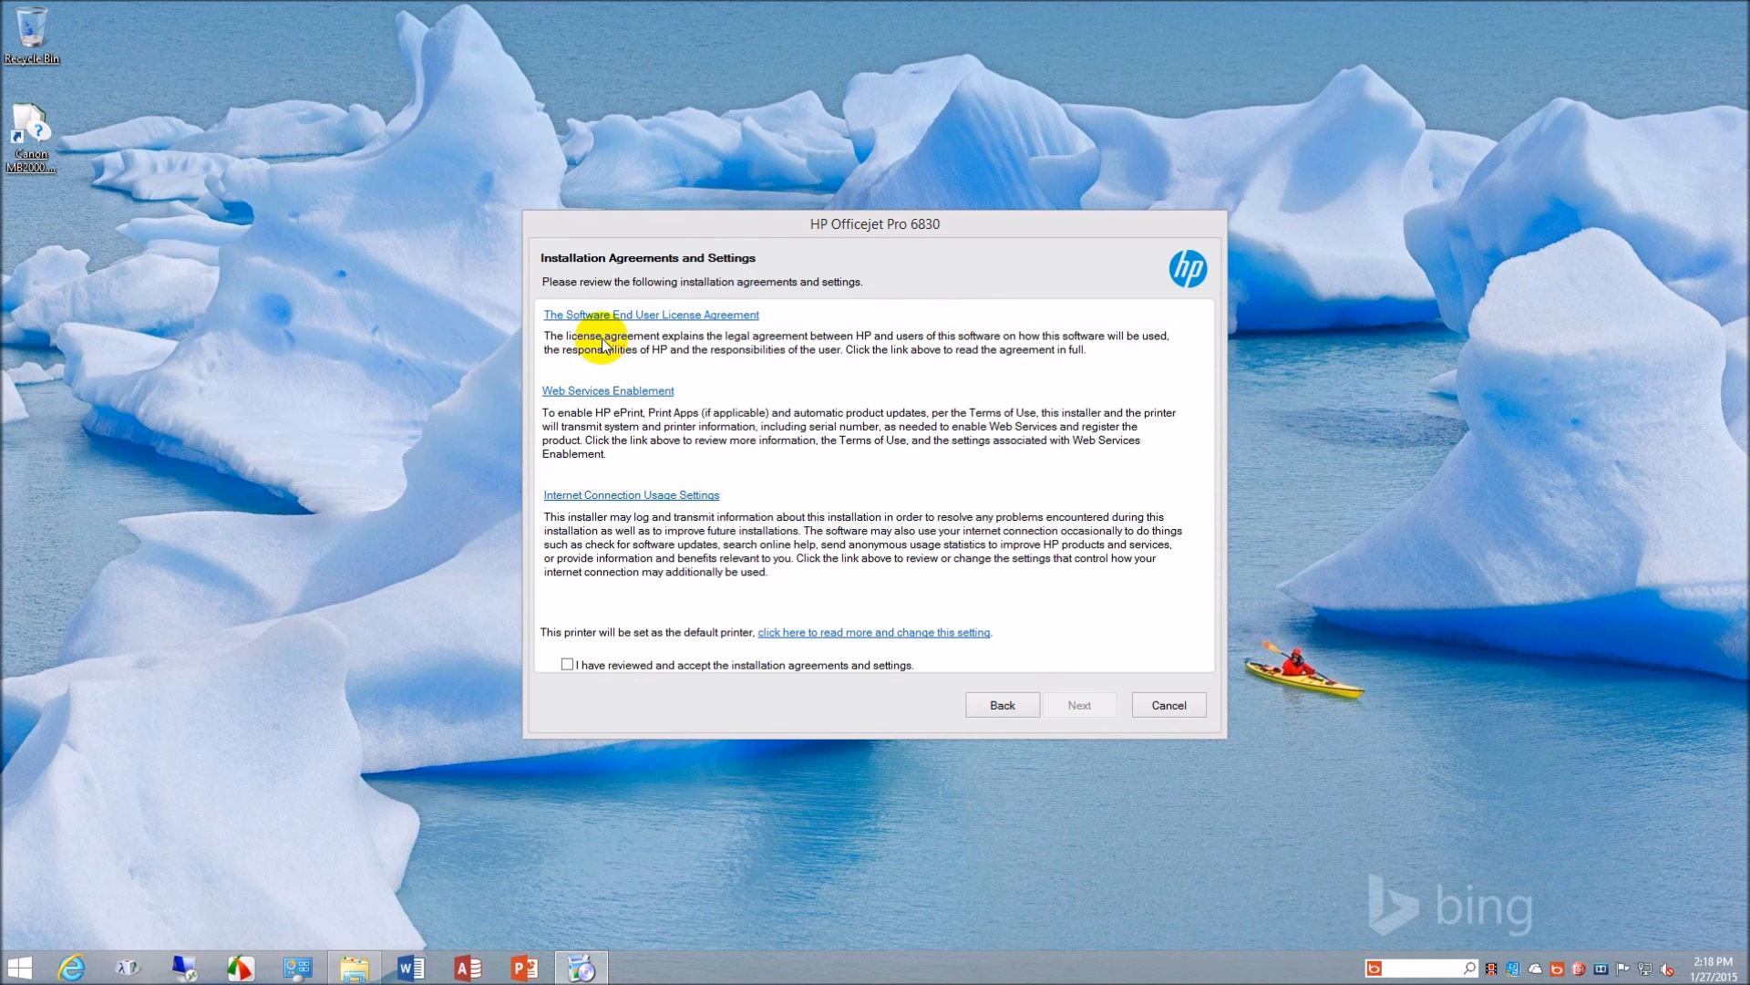
{"action": "left_click", "coordinate": [567, 664]}
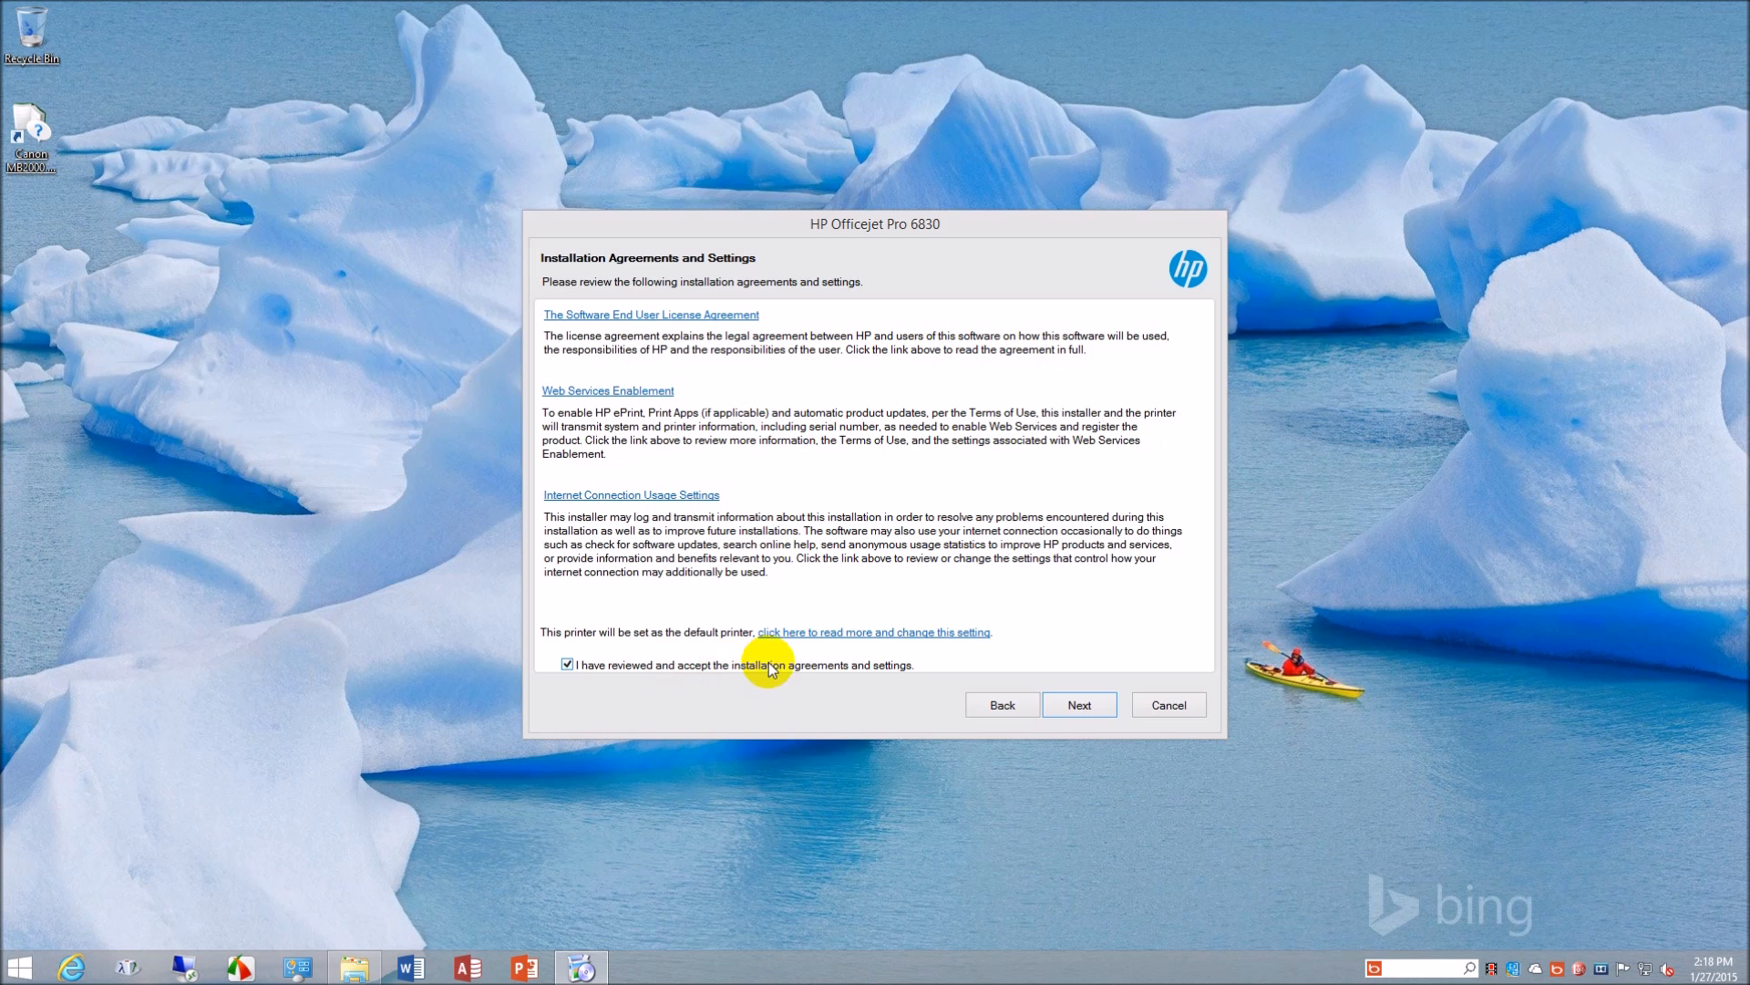
{"action": "left_click", "coordinate": [1081, 708]}
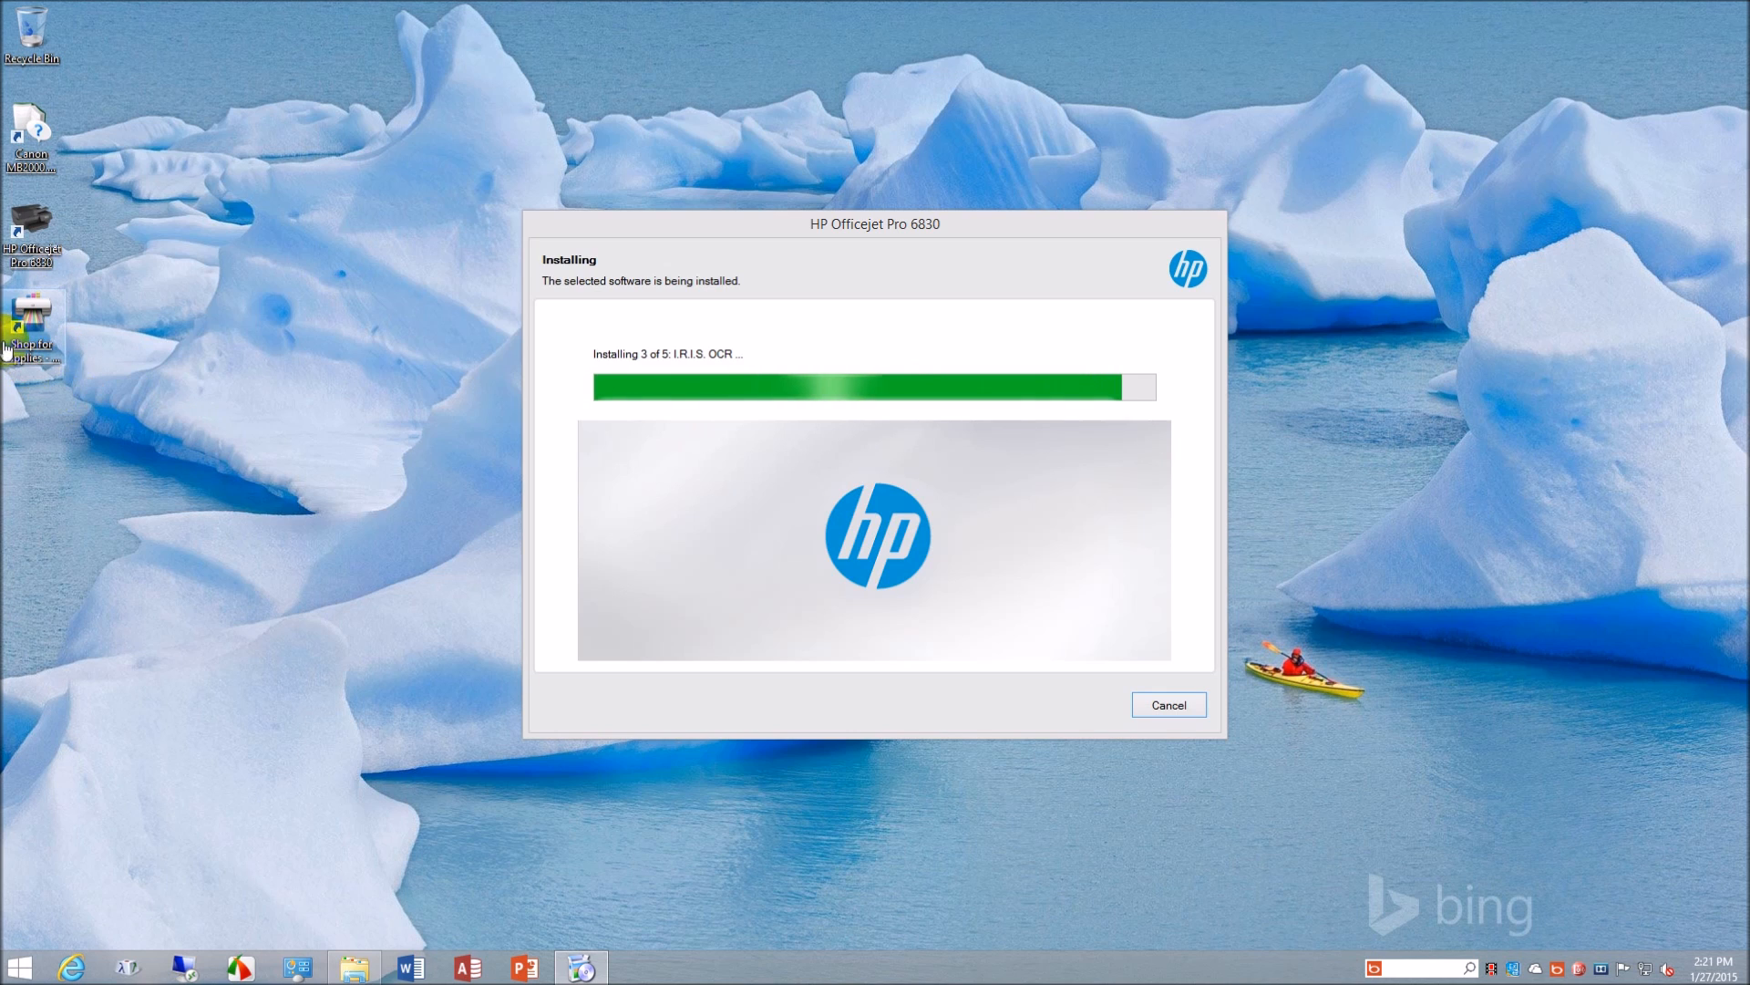
Step: Move the Shop for Supplies desktop shortcut to the Recycle Bin
{"action": "left_click_drag", "start_coordinate": [15, 330], "coordinate": [30, 34]}
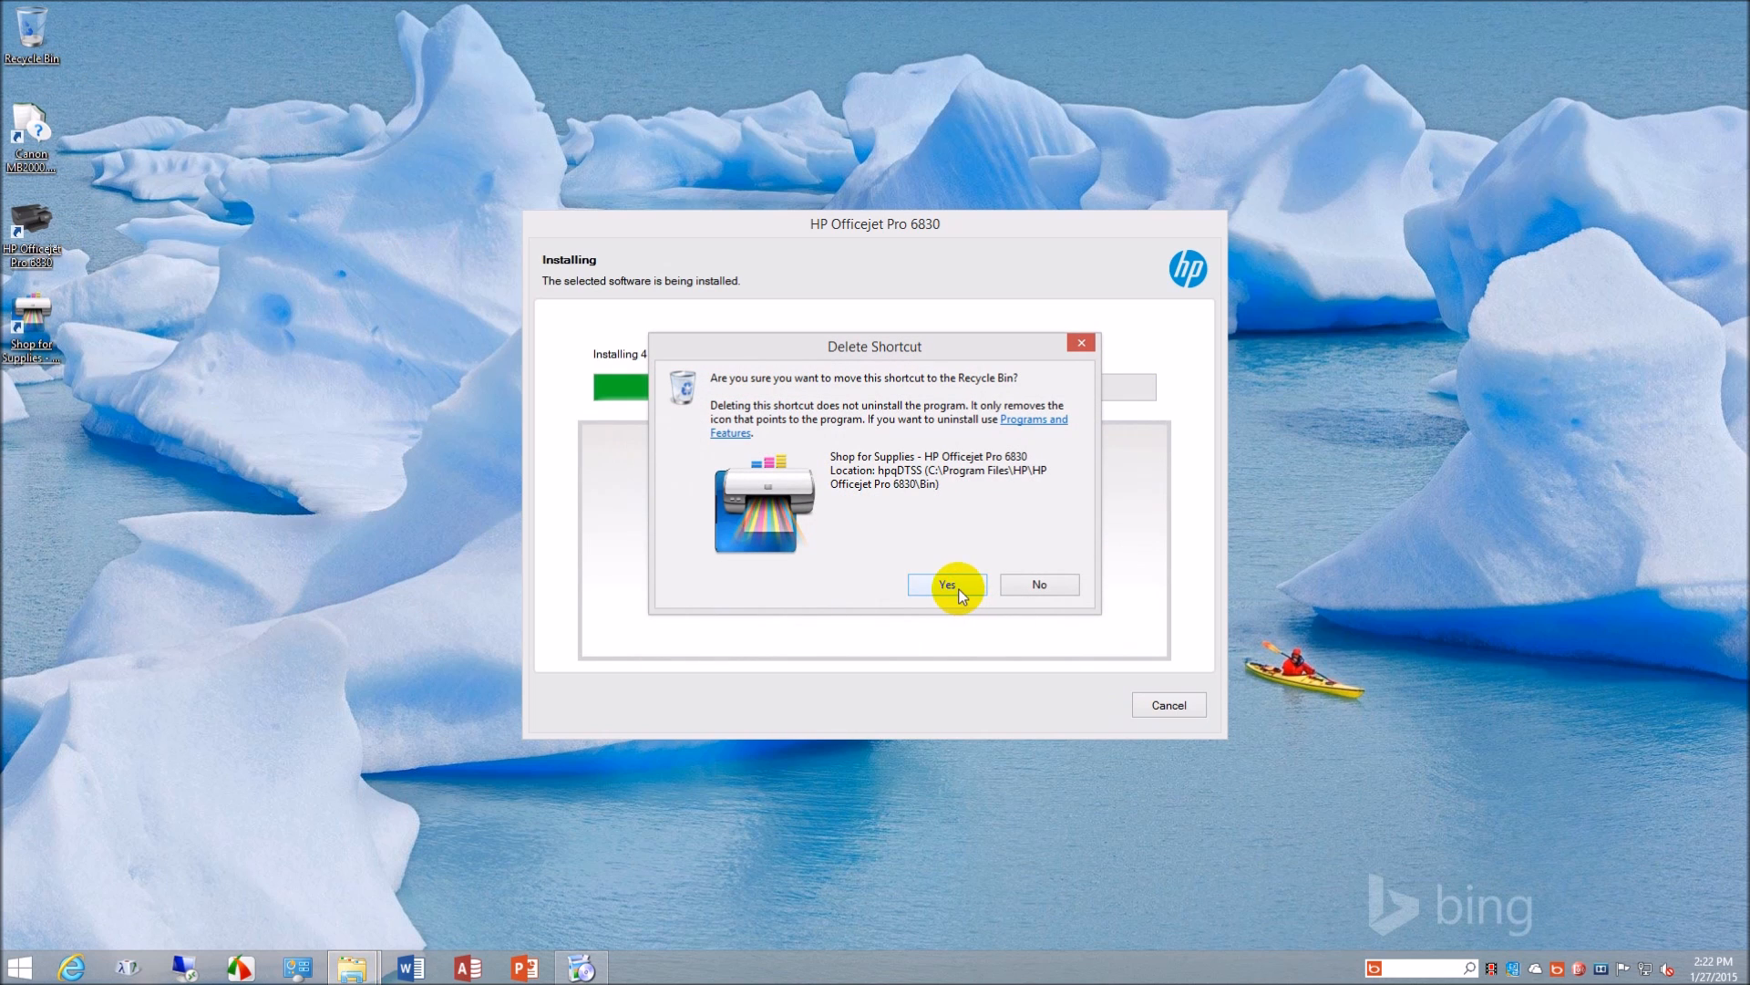
{"action": "left_click", "coordinate": [946, 580]}
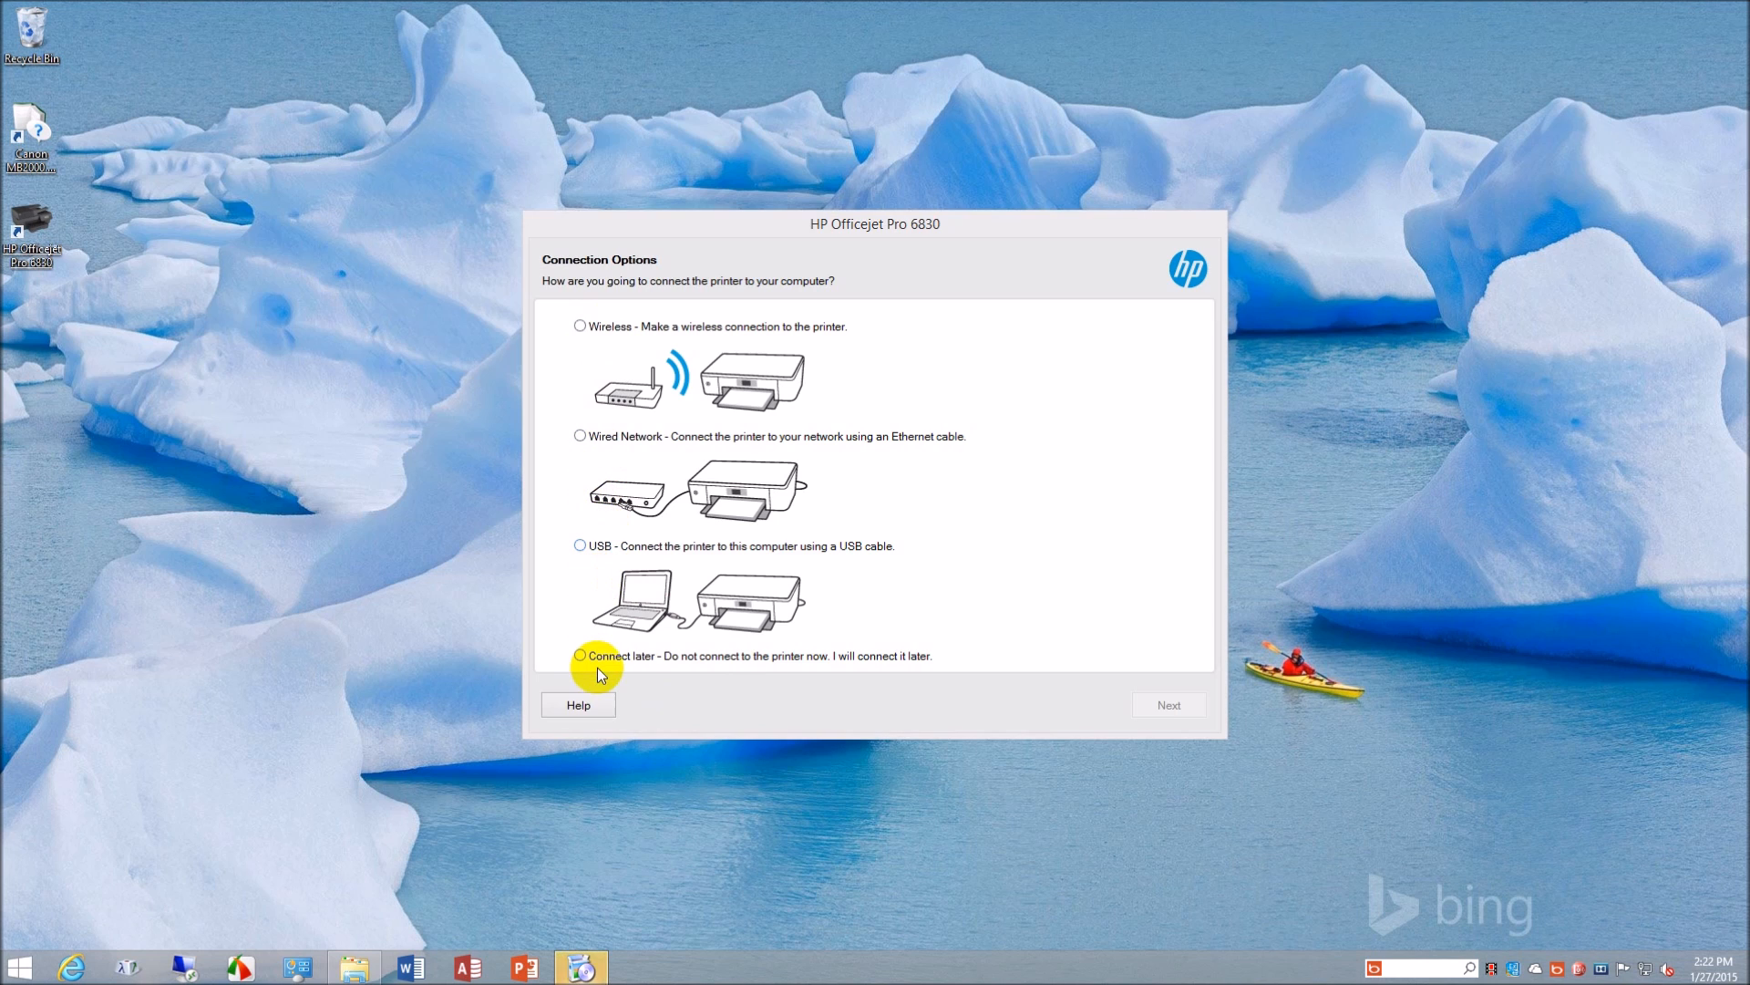
Step: Choose a wireless connection and select the HP Officejet Pro 6830 found on the network for installation
{"action": "left_click", "coordinate": [580, 327]}
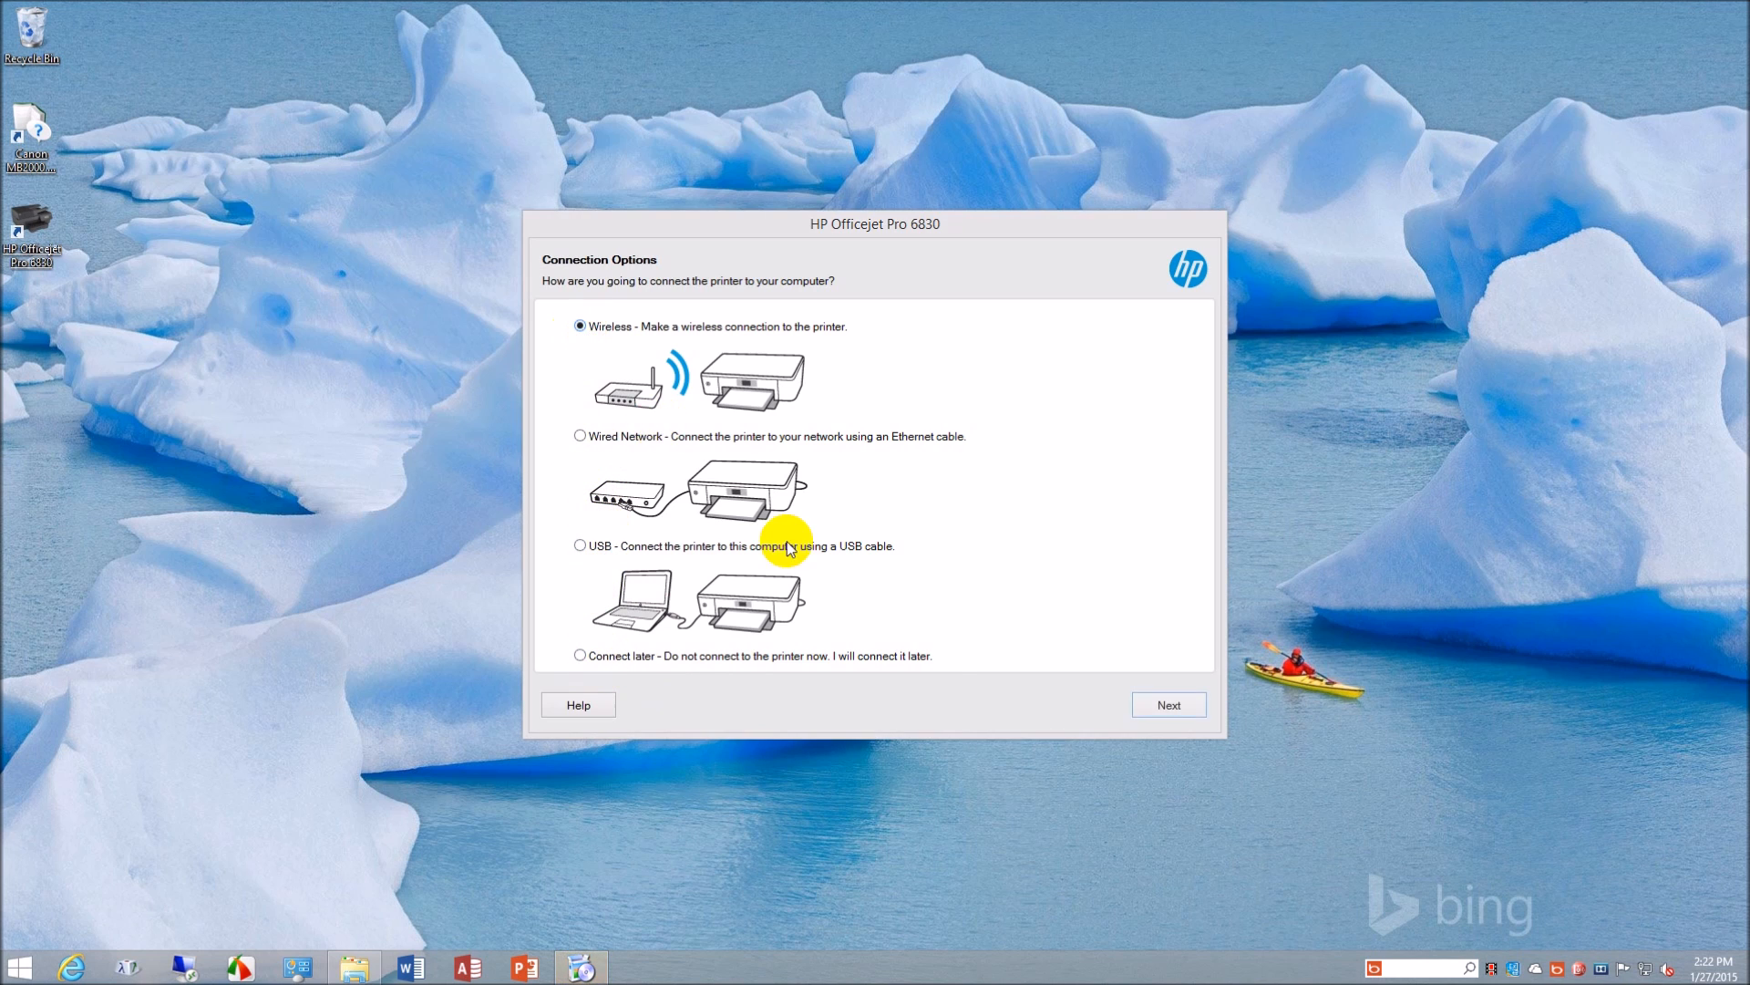
{"action": "left_click", "coordinate": [1163, 703]}
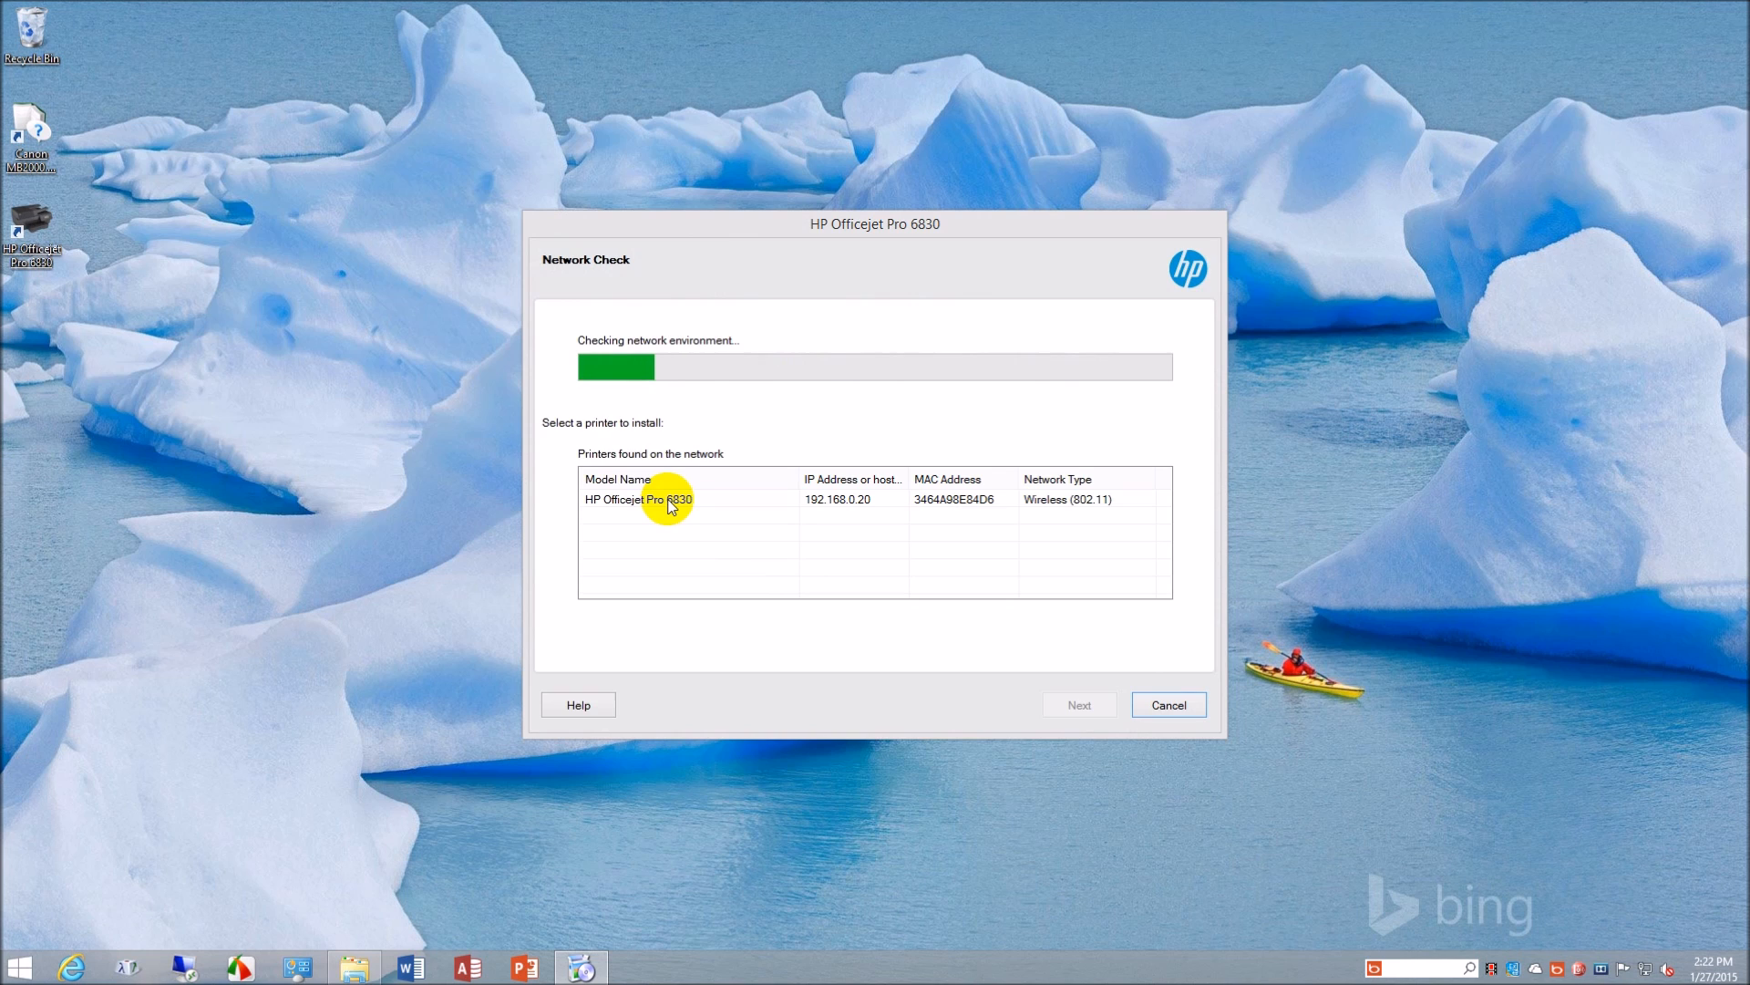
{"action": "left_click", "coordinate": [669, 501]}
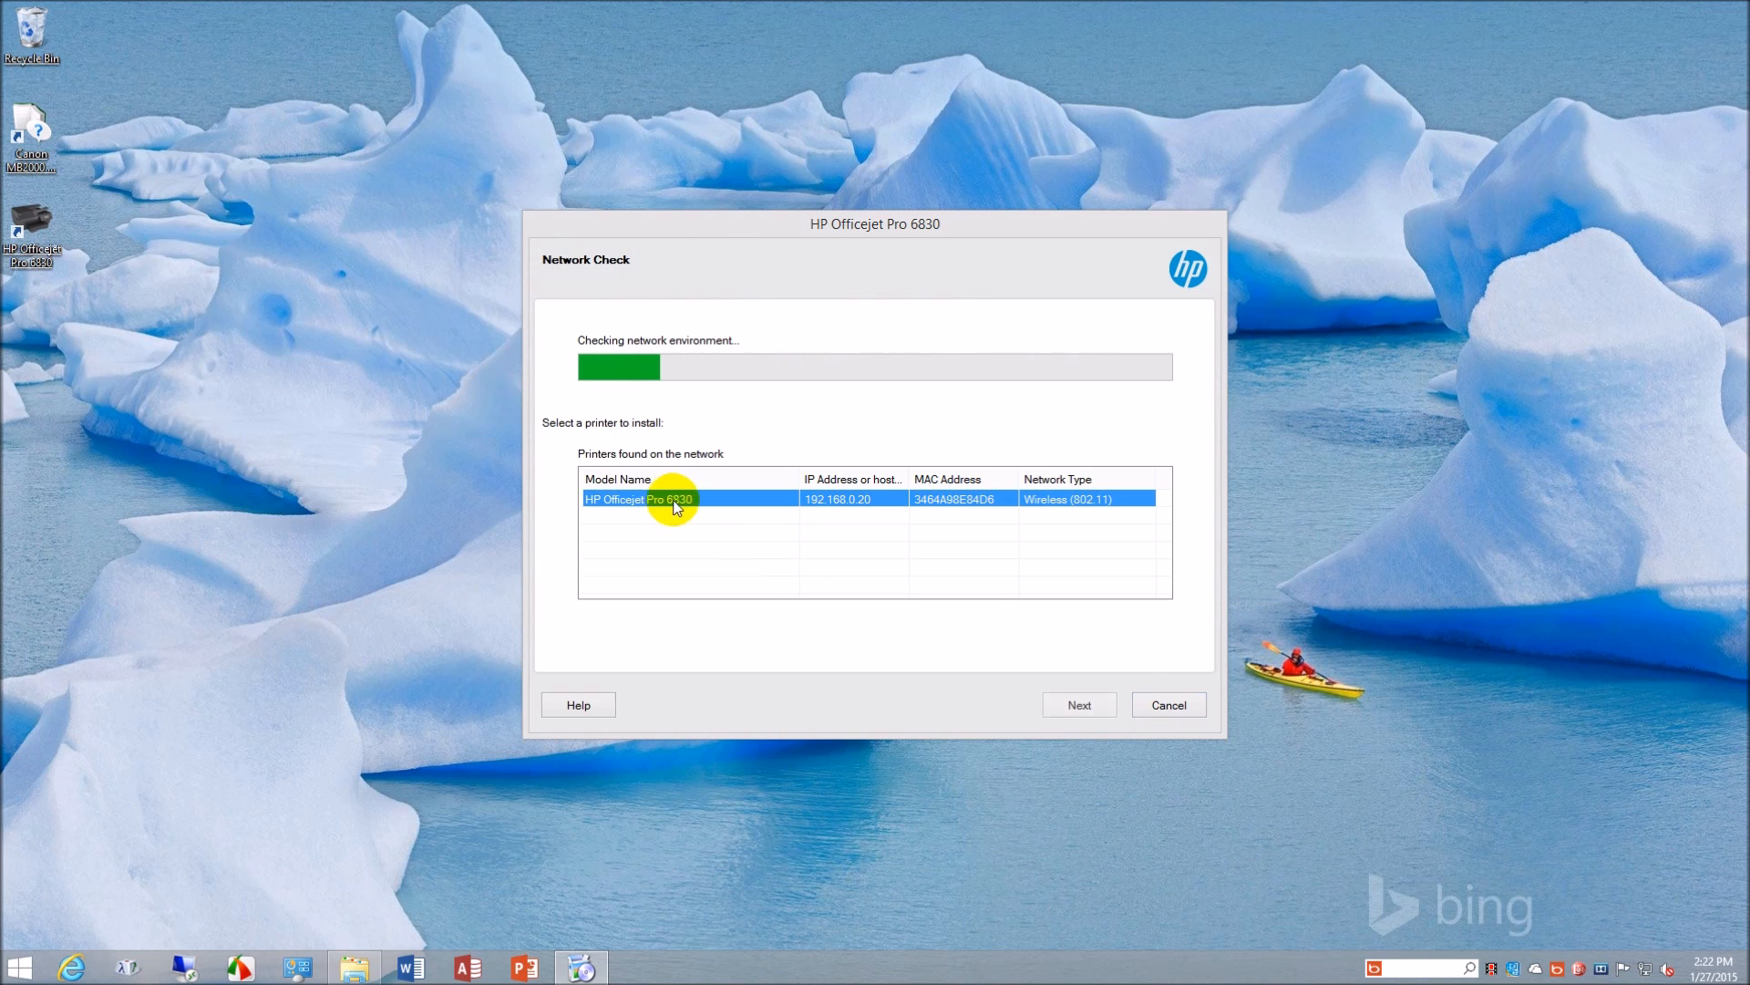
{"action": "left_click", "coordinate": [1087, 707]}
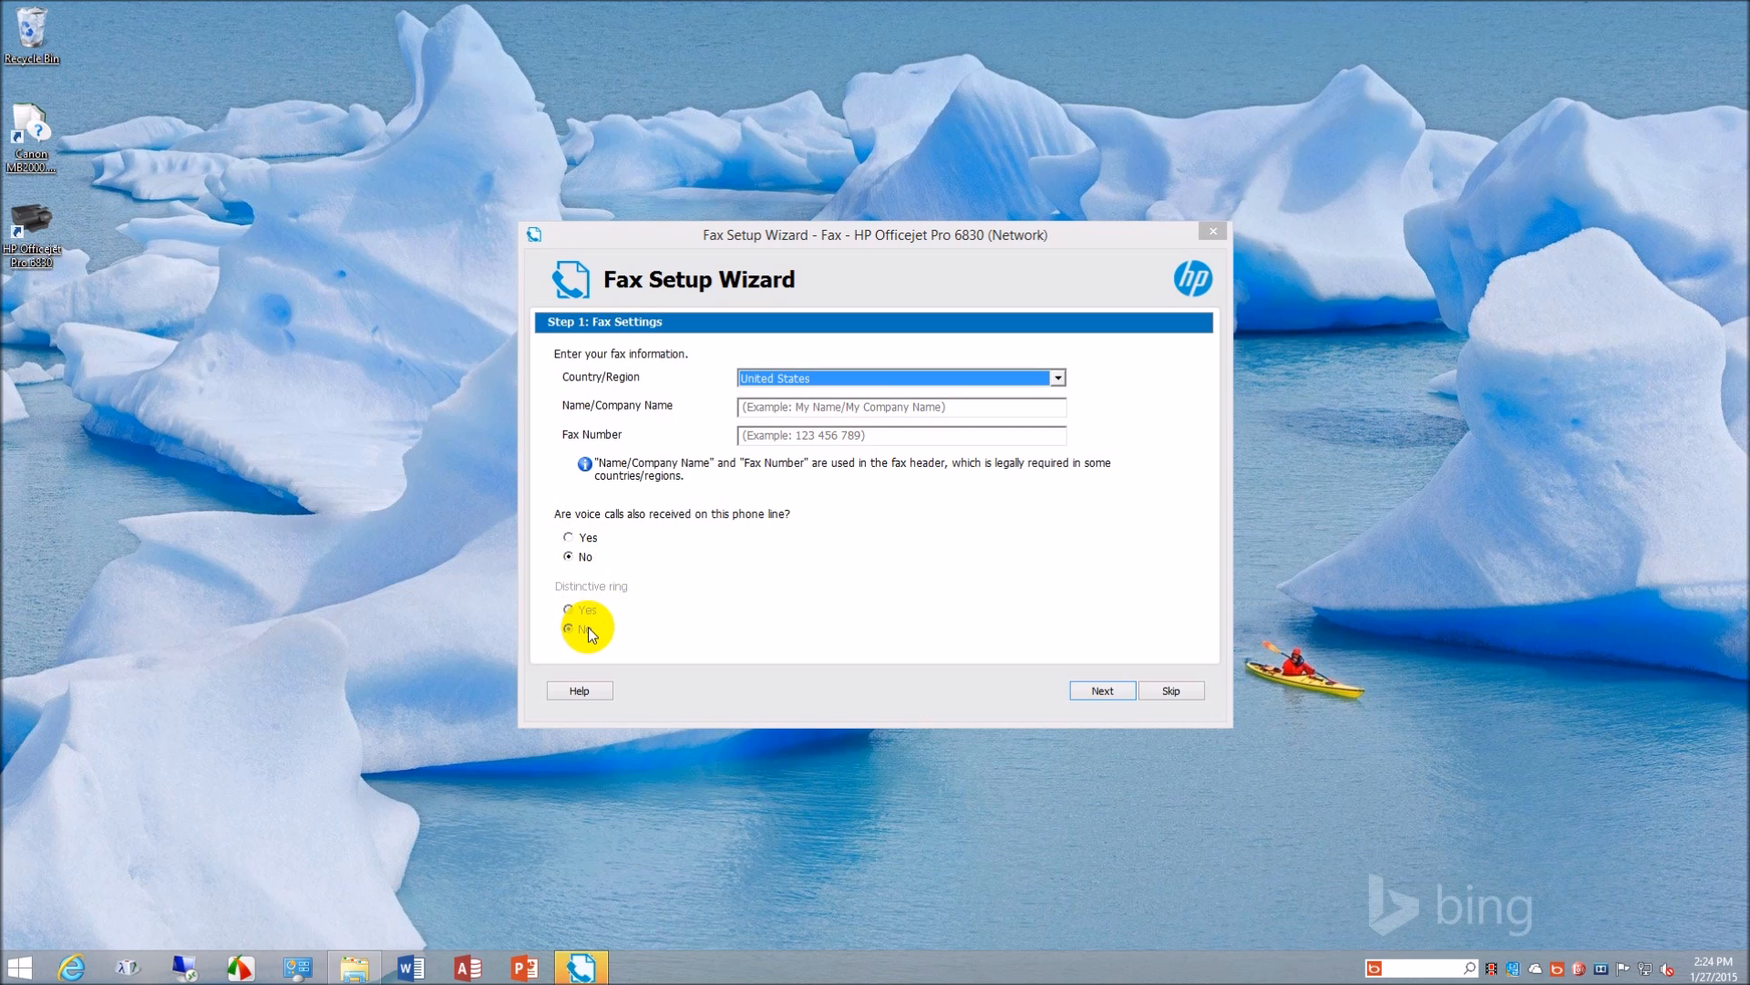
Step: Skip the fax setup and submit the printer's postal code with primary use in a business with 9 or fewer employees
{"action": "left_click", "coordinate": [1165, 693]}
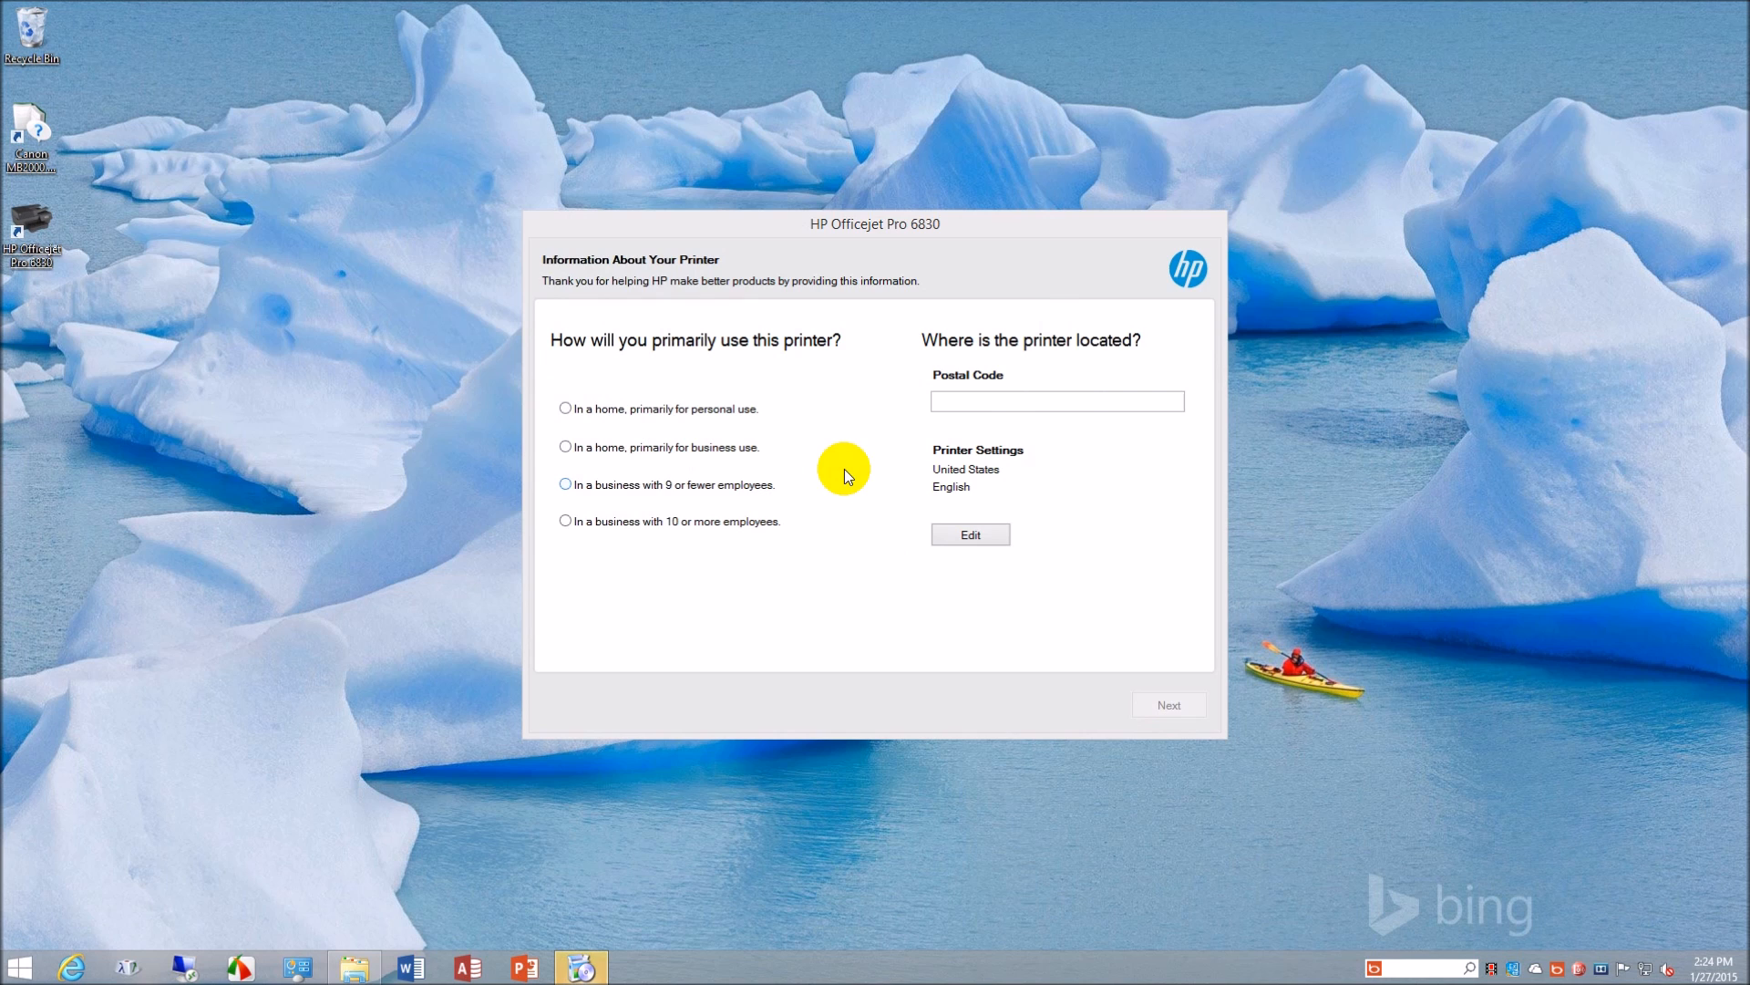
{"action": "left_click", "coordinate": [1064, 395]}
{"action": "type", "text": "07834"}
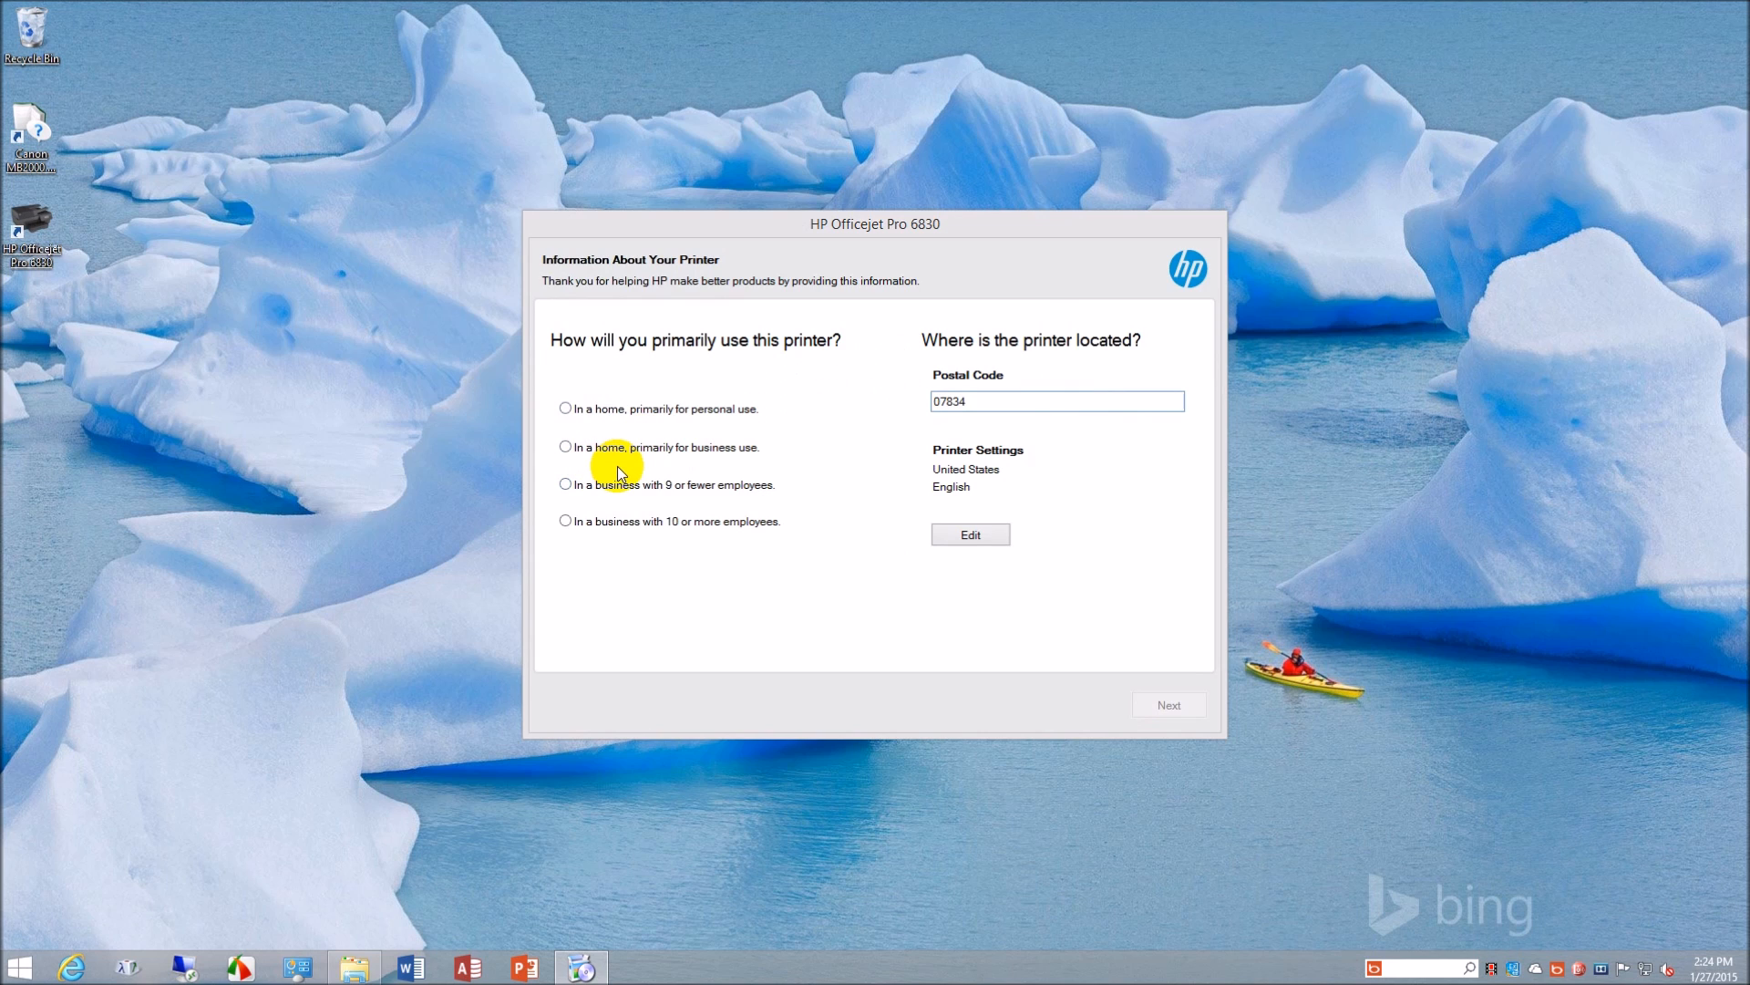
{"action": "left_click", "coordinate": [565, 484]}
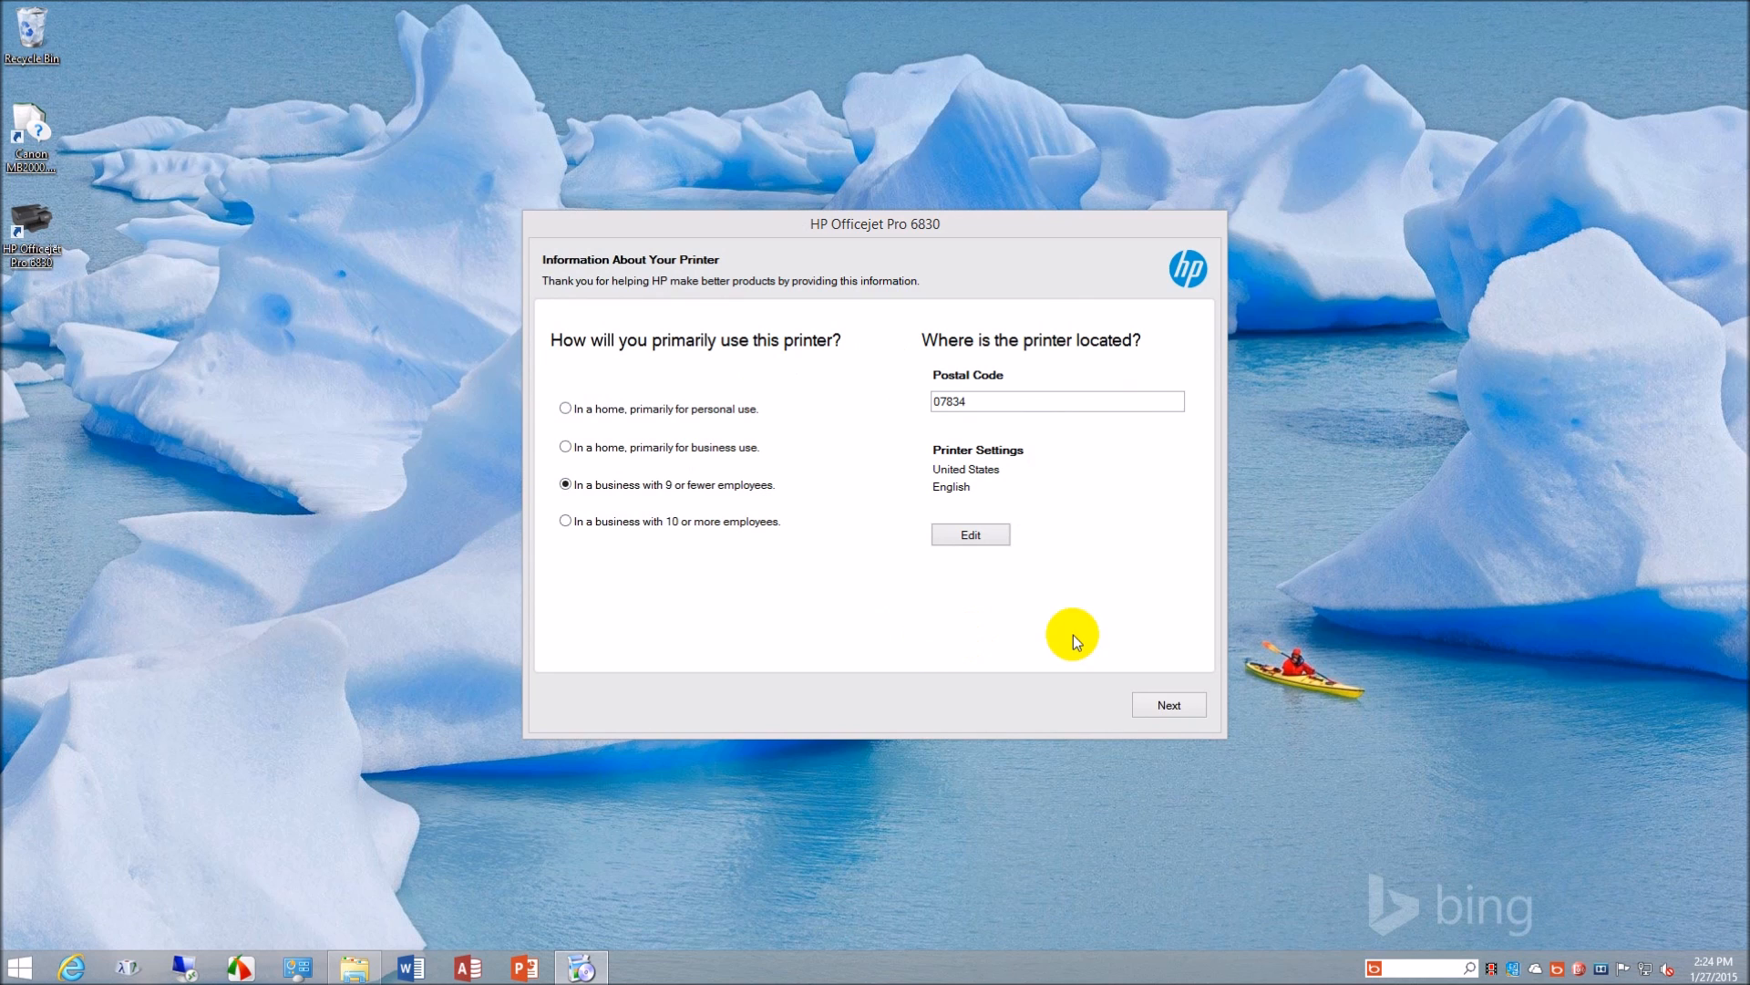
{"action": "left_click", "coordinate": [1188, 709]}
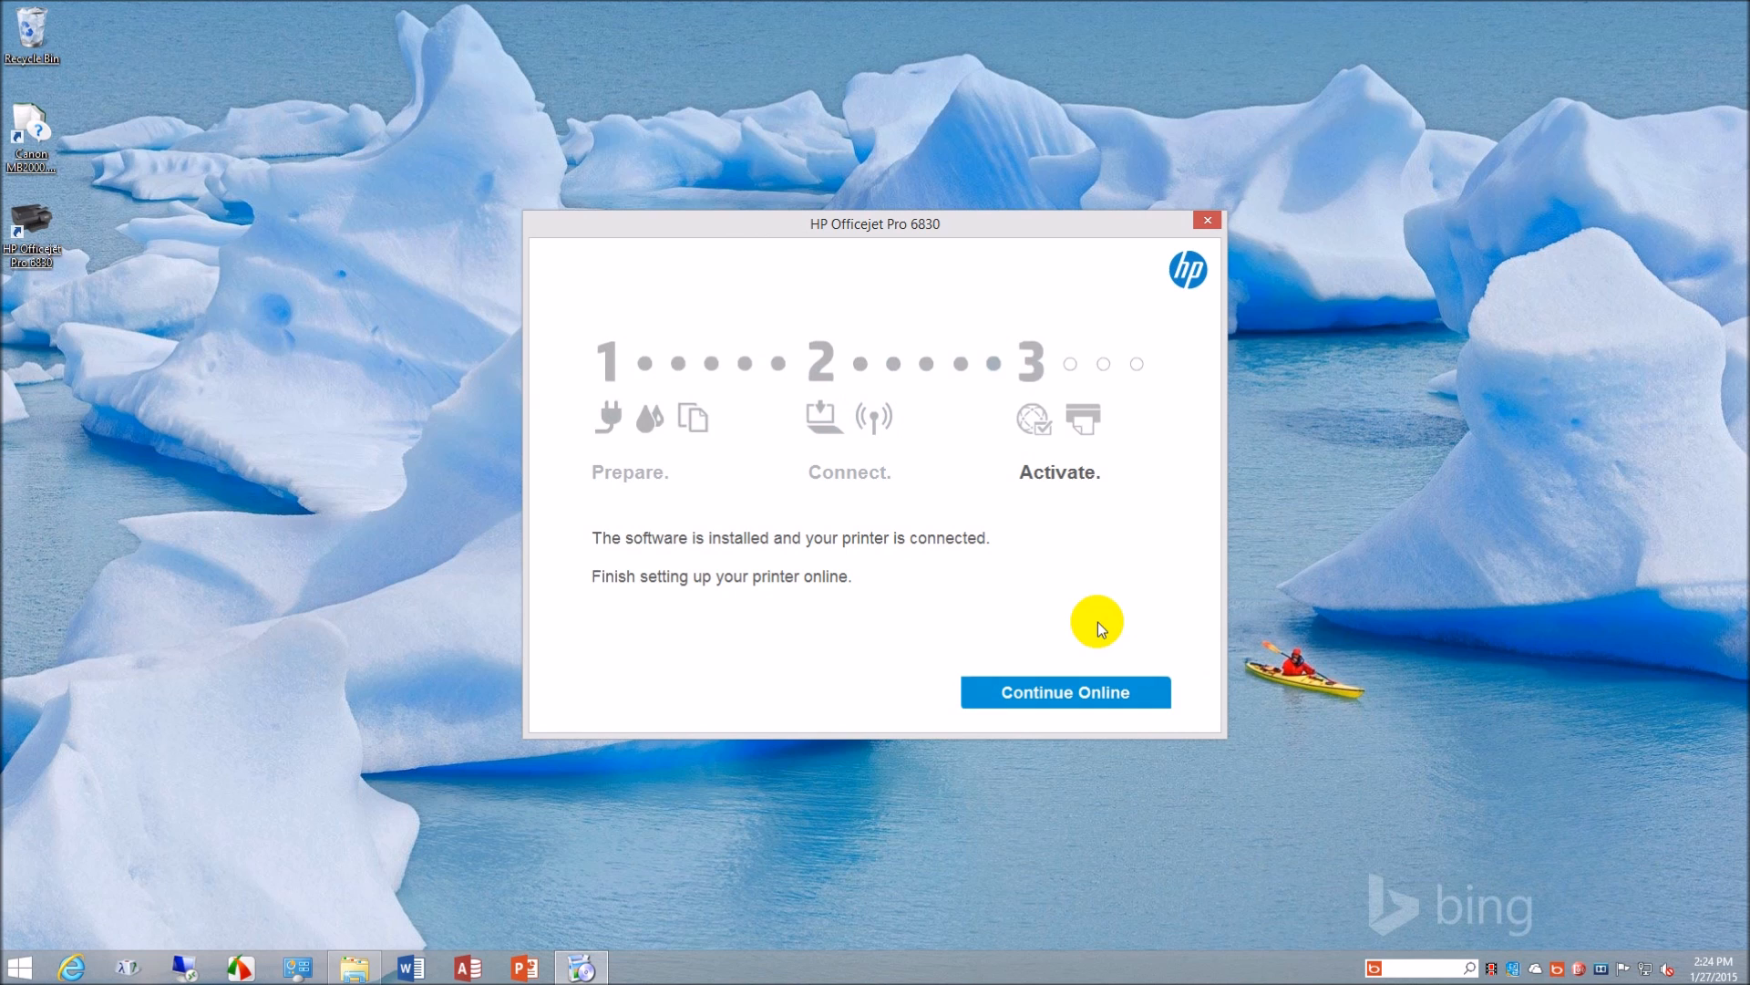
Step: Continue the setup online and disable the Canon Easy-WebPrint EX add-on with both related add-ons deselected
{"action": "left_click", "coordinate": [1067, 696]}
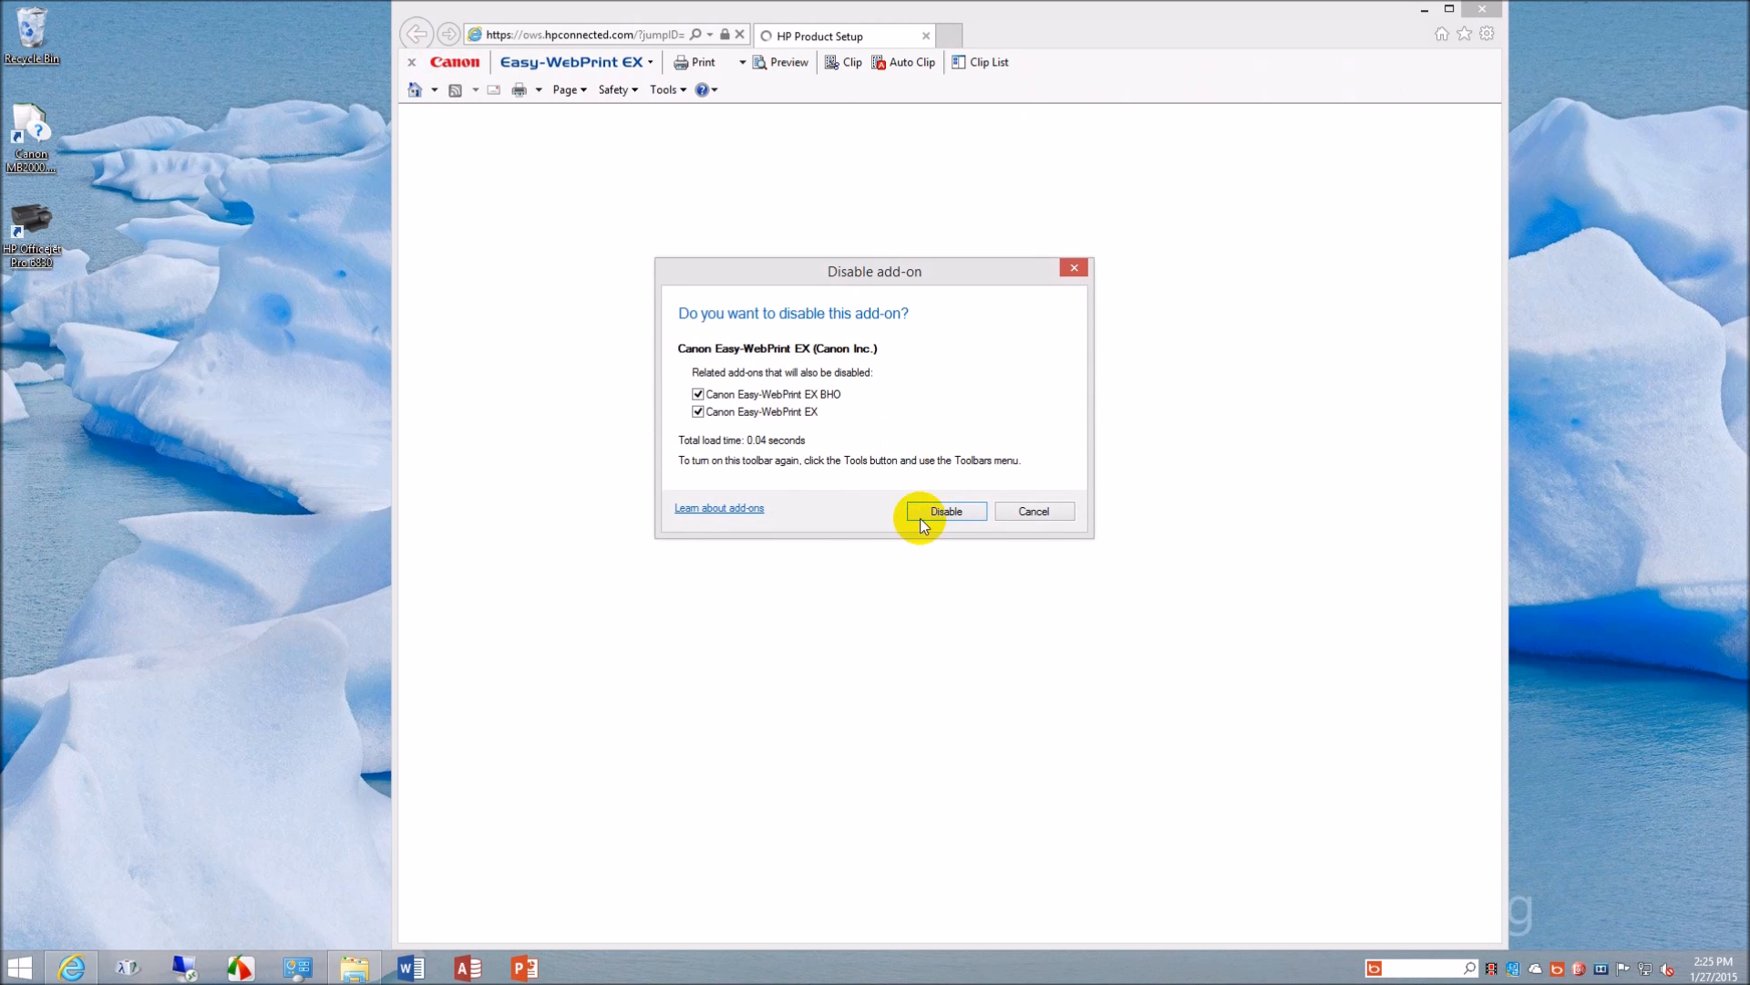
{"action": "left_click", "coordinate": [697, 393]}
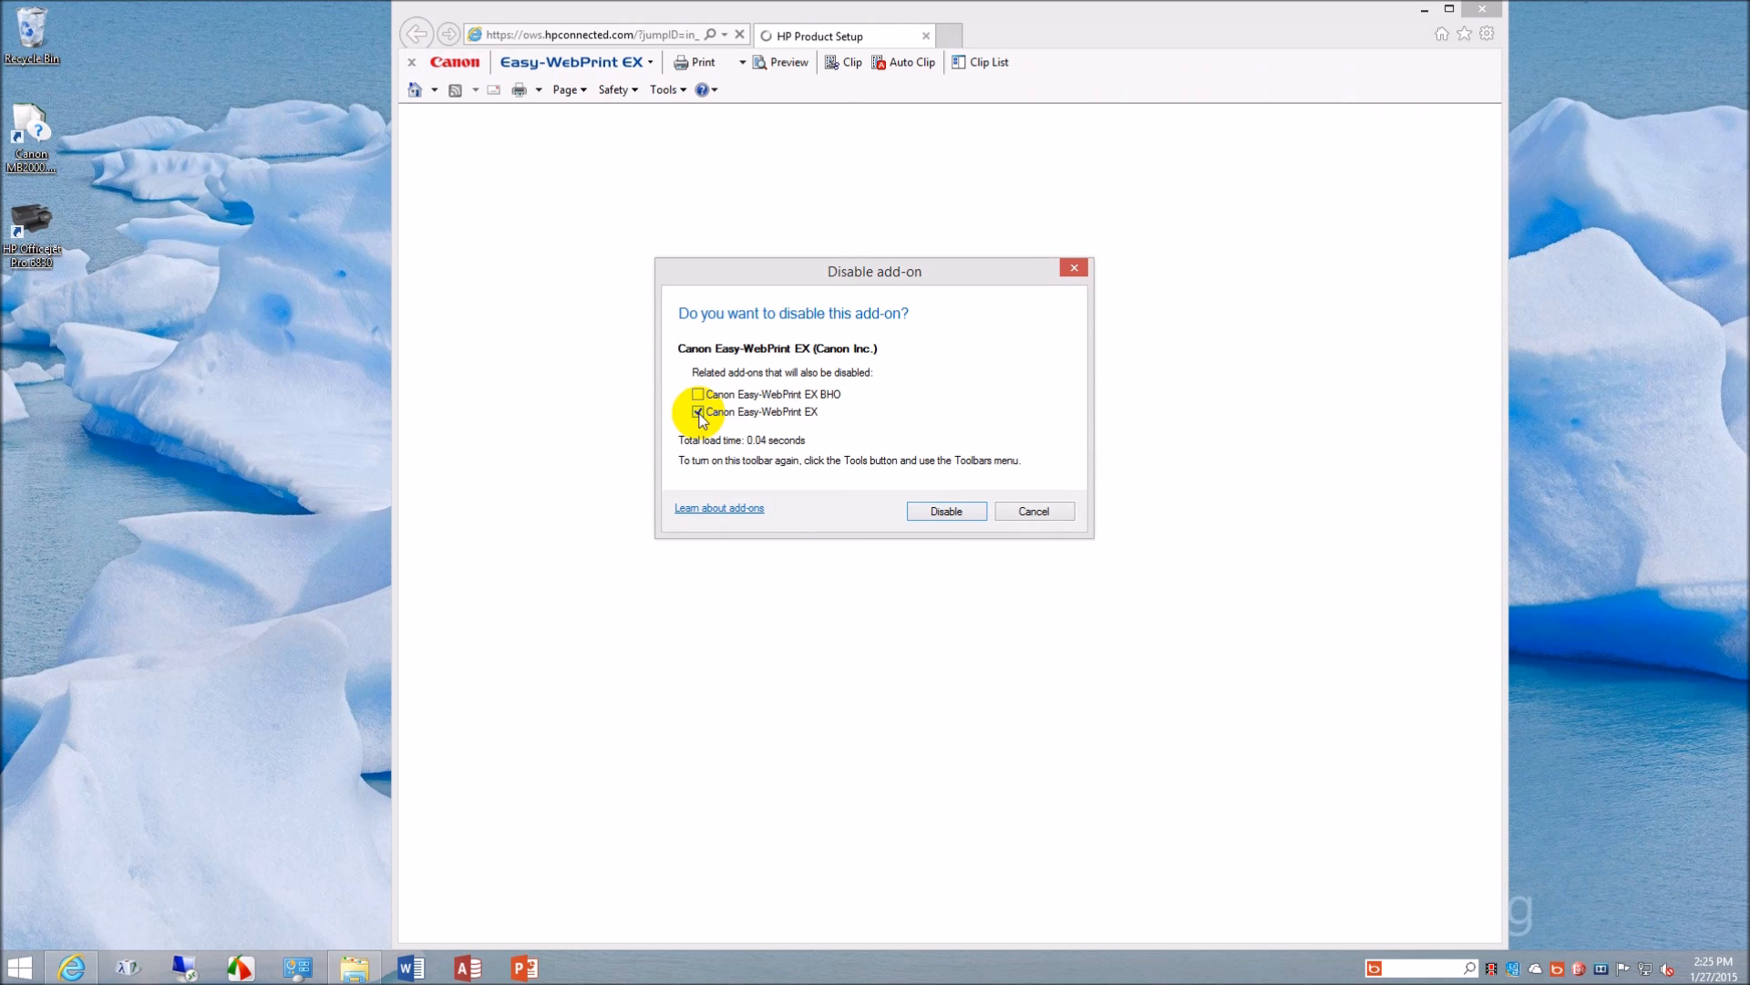
{"action": "left_click", "coordinate": [698, 411]}
{"action": "left_click", "coordinate": [932, 508]}
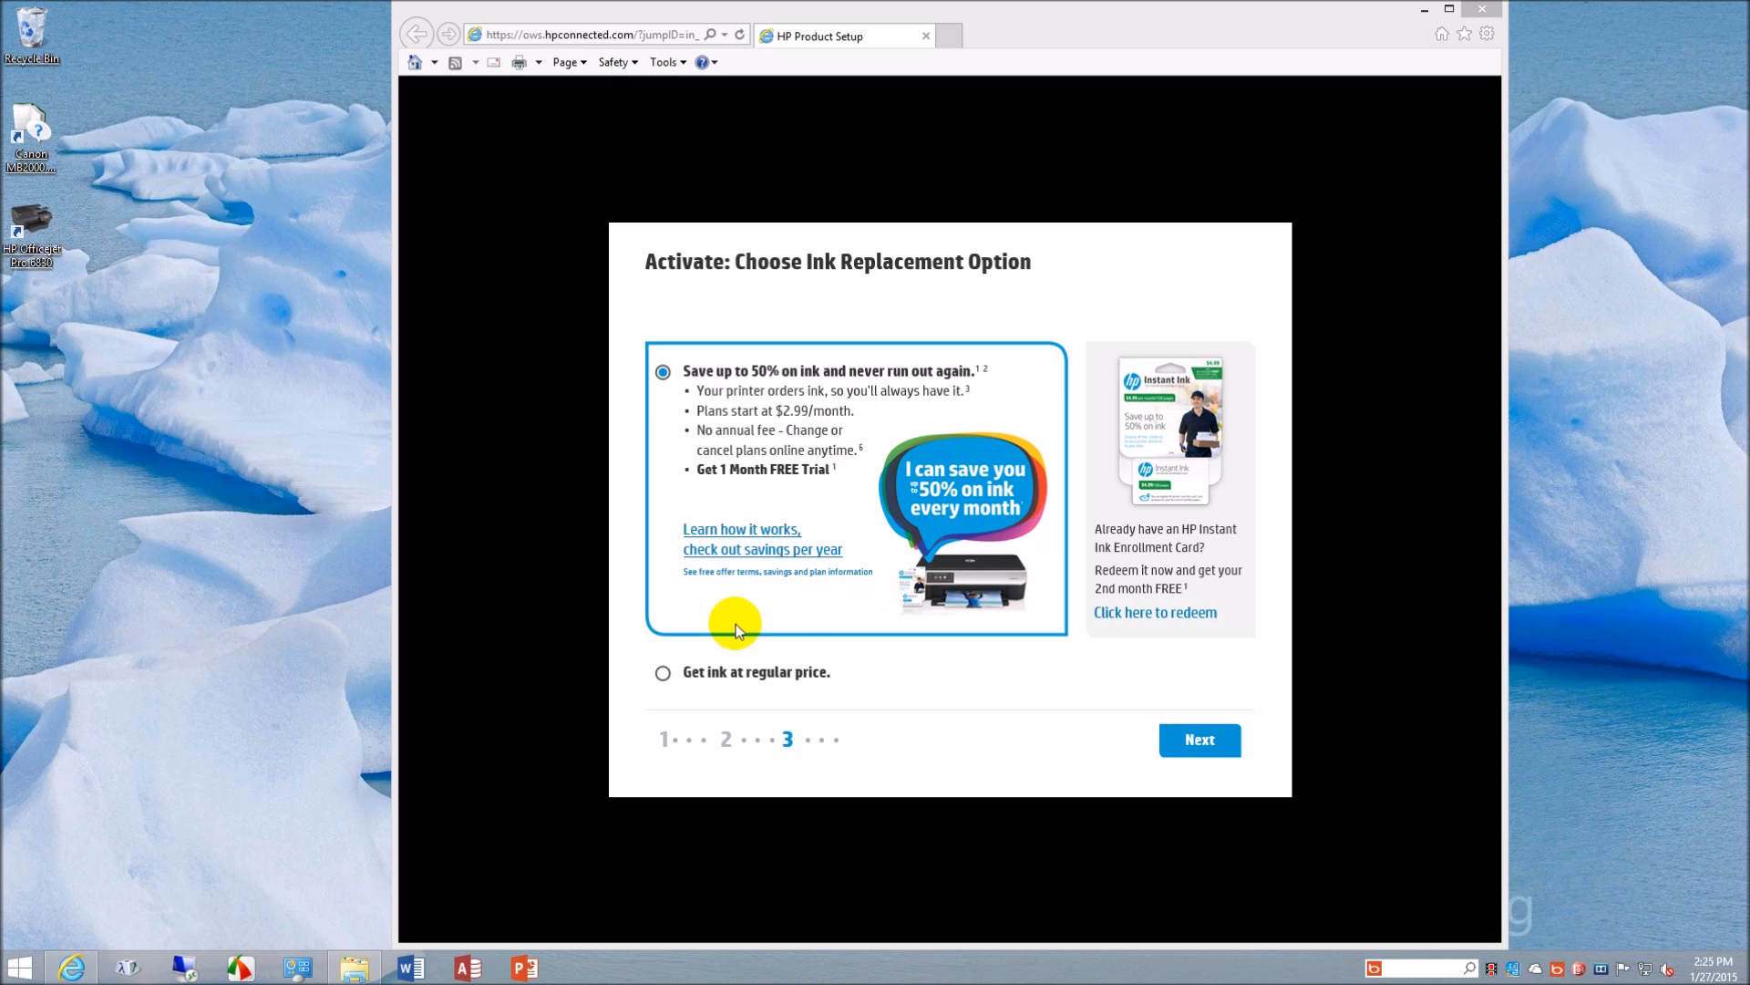
Step: Choose to get ink at regular price and decline a reminder about HP Instant Ink
{"action": "left_click", "coordinate": [687, 675]}
{"action": "left_click", "coordinate": [1209, 742]}
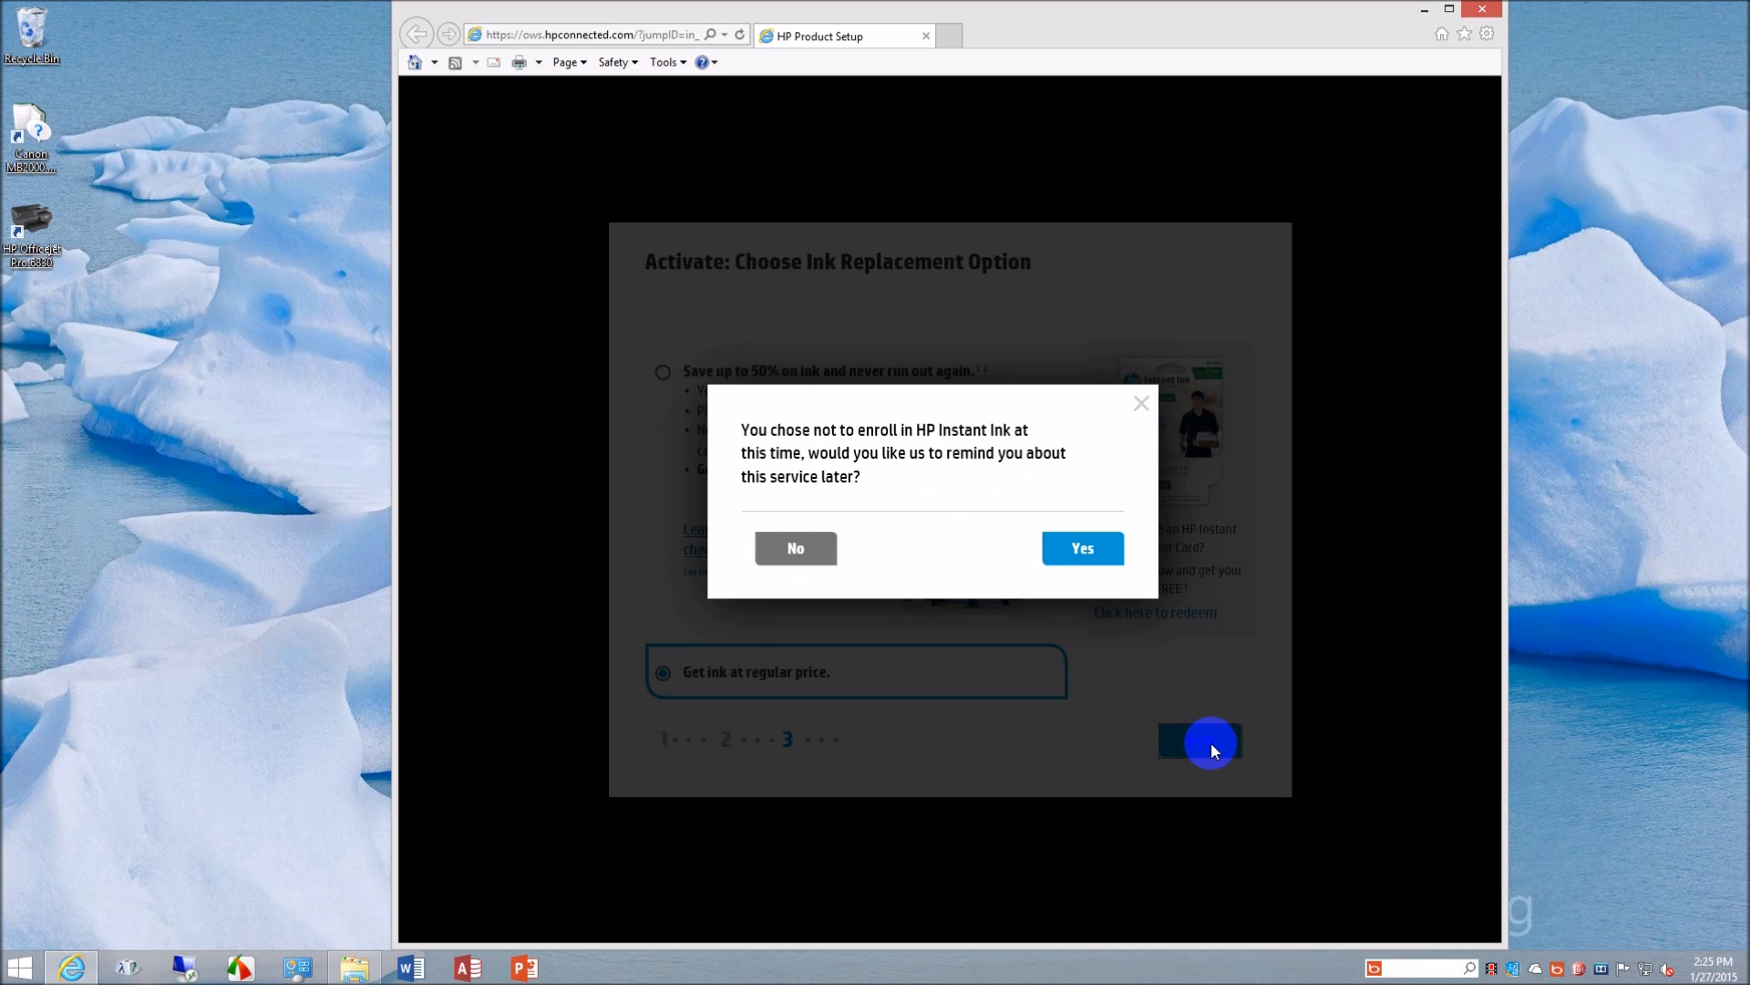
{"action": "left_click", "coordinate": [799, 545]}
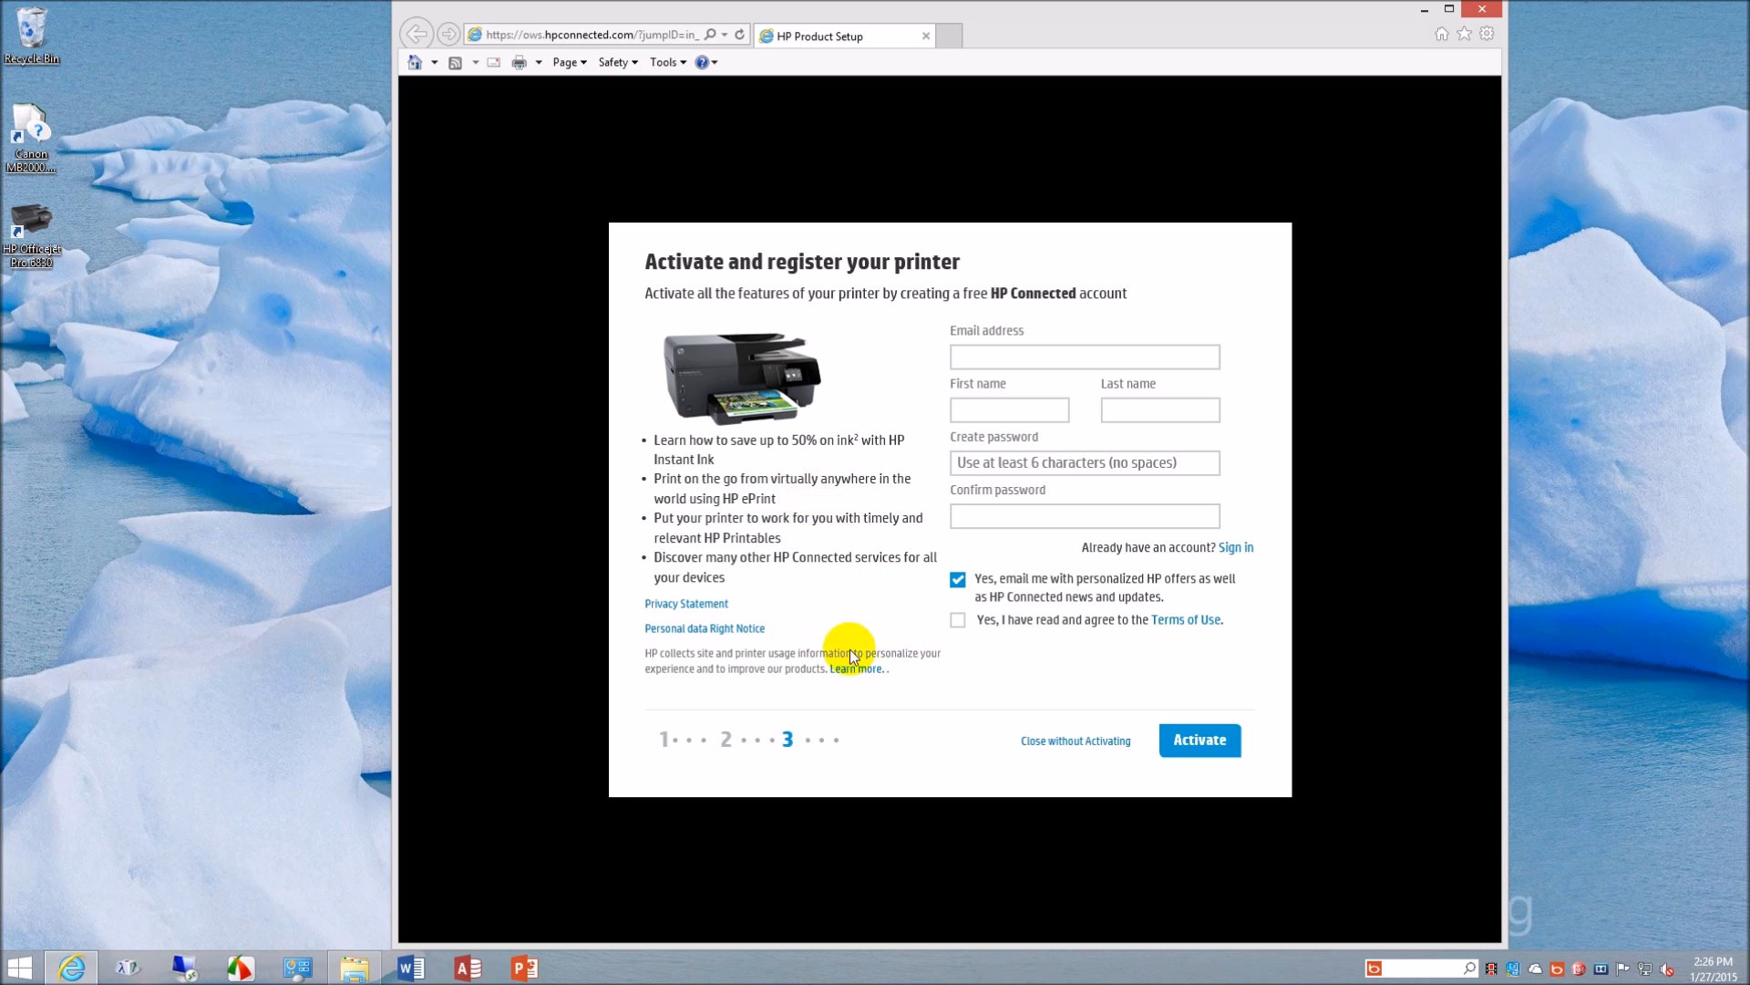
Step: Exit the online registration without activating an HP Connected account and close the browser
{"action": "left_click", "coordinate": [1086, 742]}
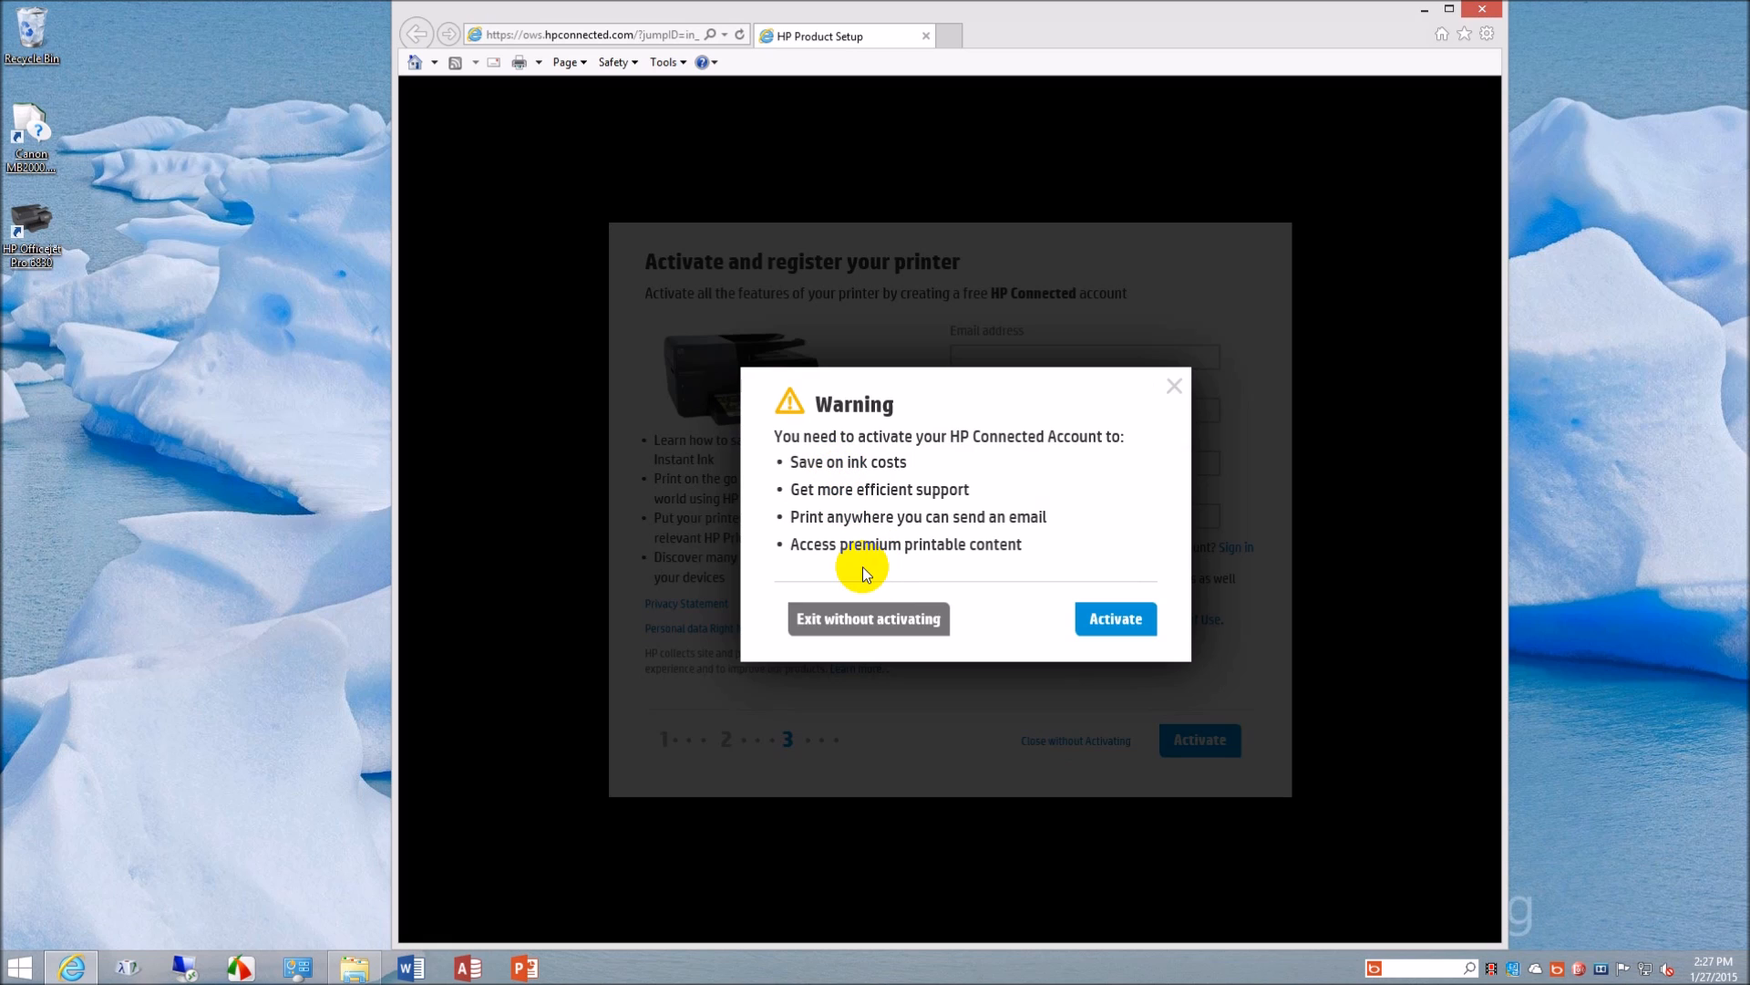
{"action": "left_click", "coordinate": [908, 628]}
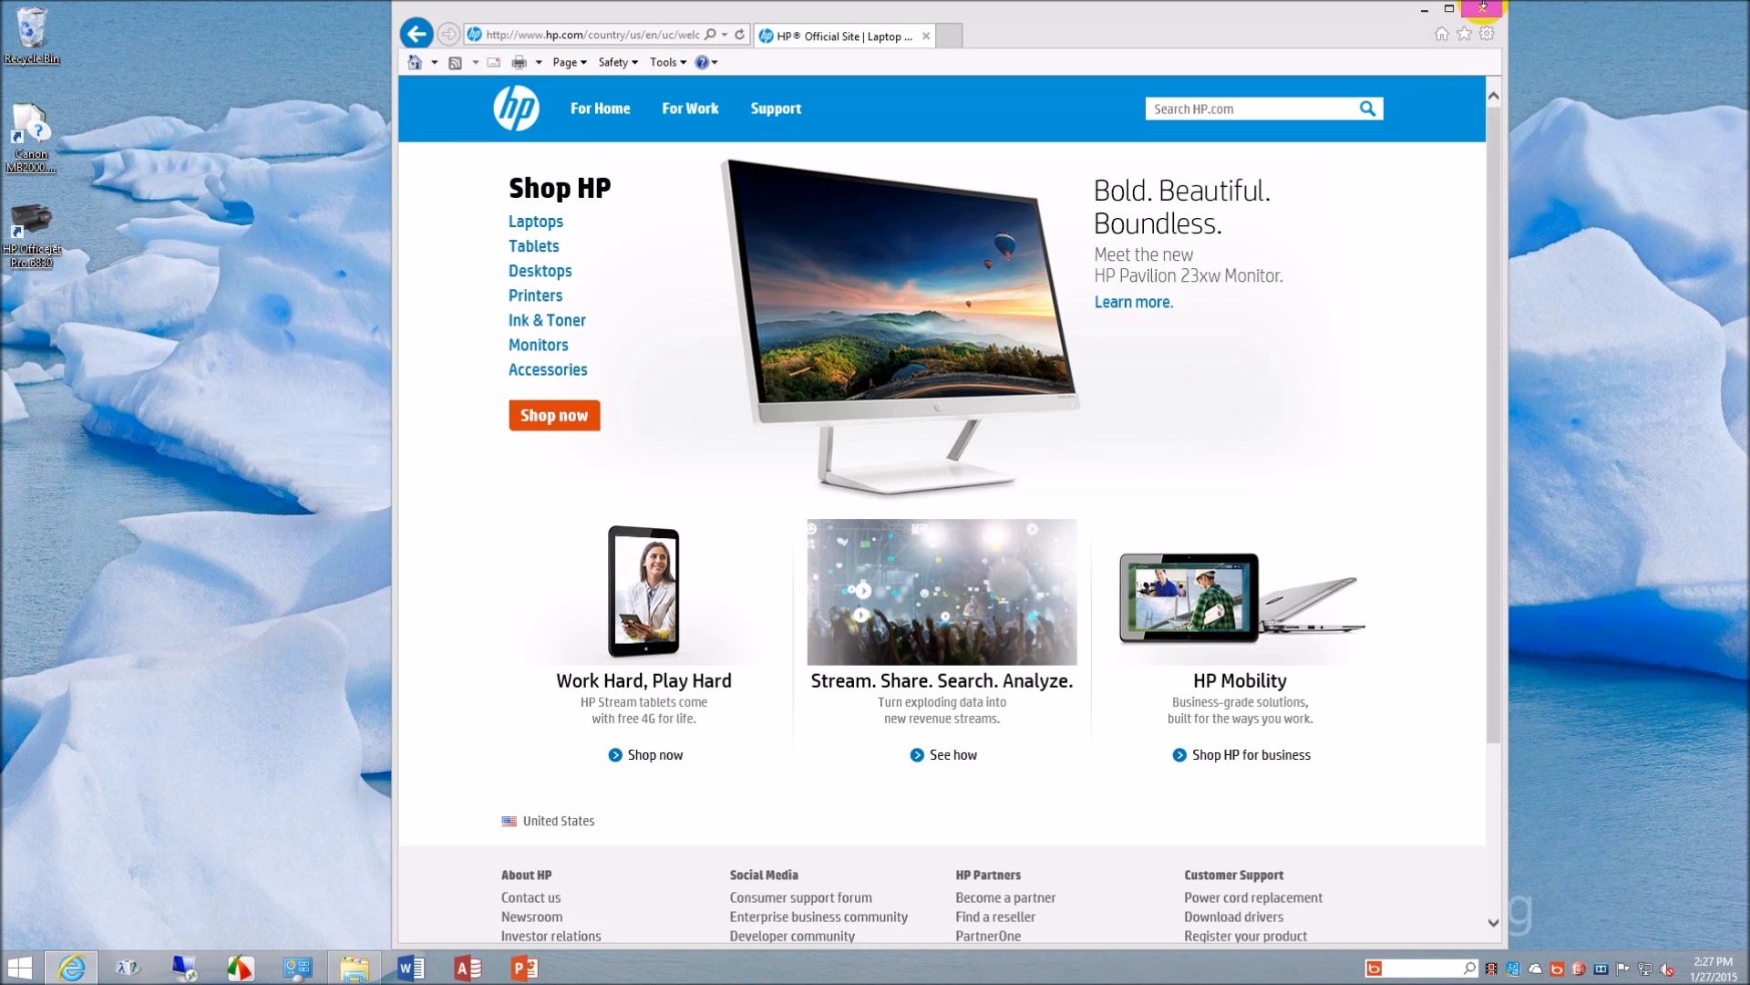
{"action": "left_click", "coordinate": [1484, 9]}
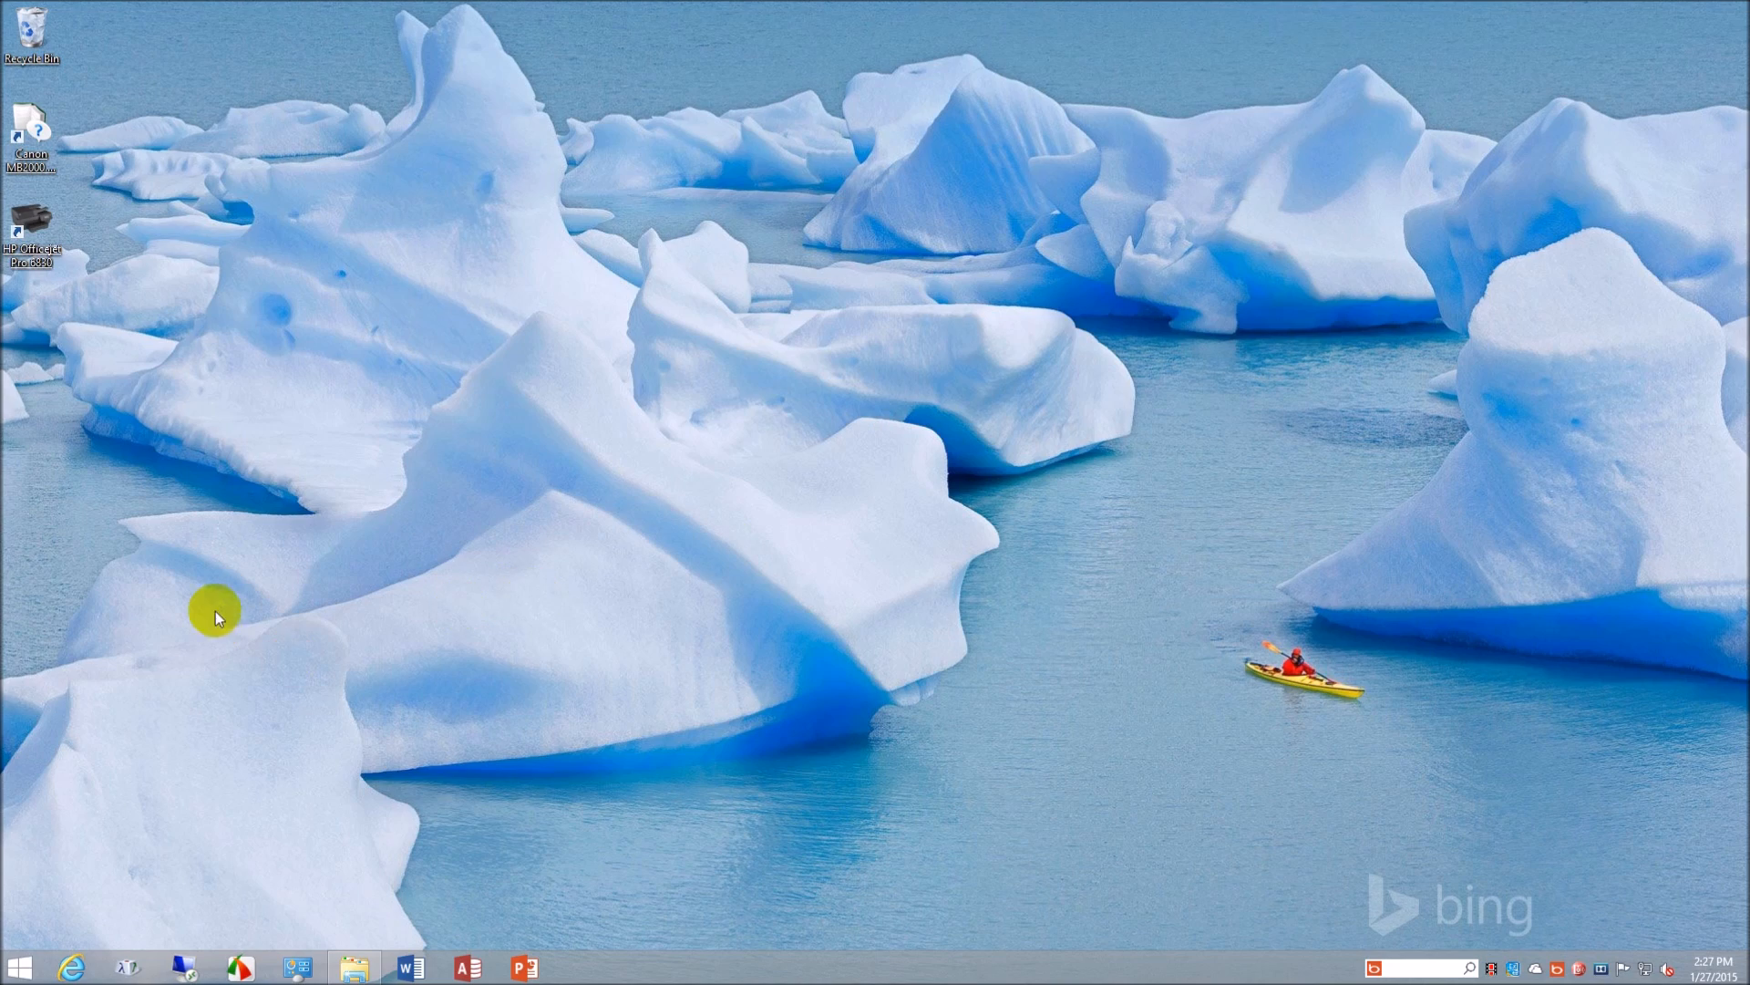
Step: Open HP Printer Assistant for the HP Officejet Pro 6830 from the installed apps
{"action": "left_click", "coordinate": [19, 966]}
{"action": "left_click", "coordinate": [120, 933]}
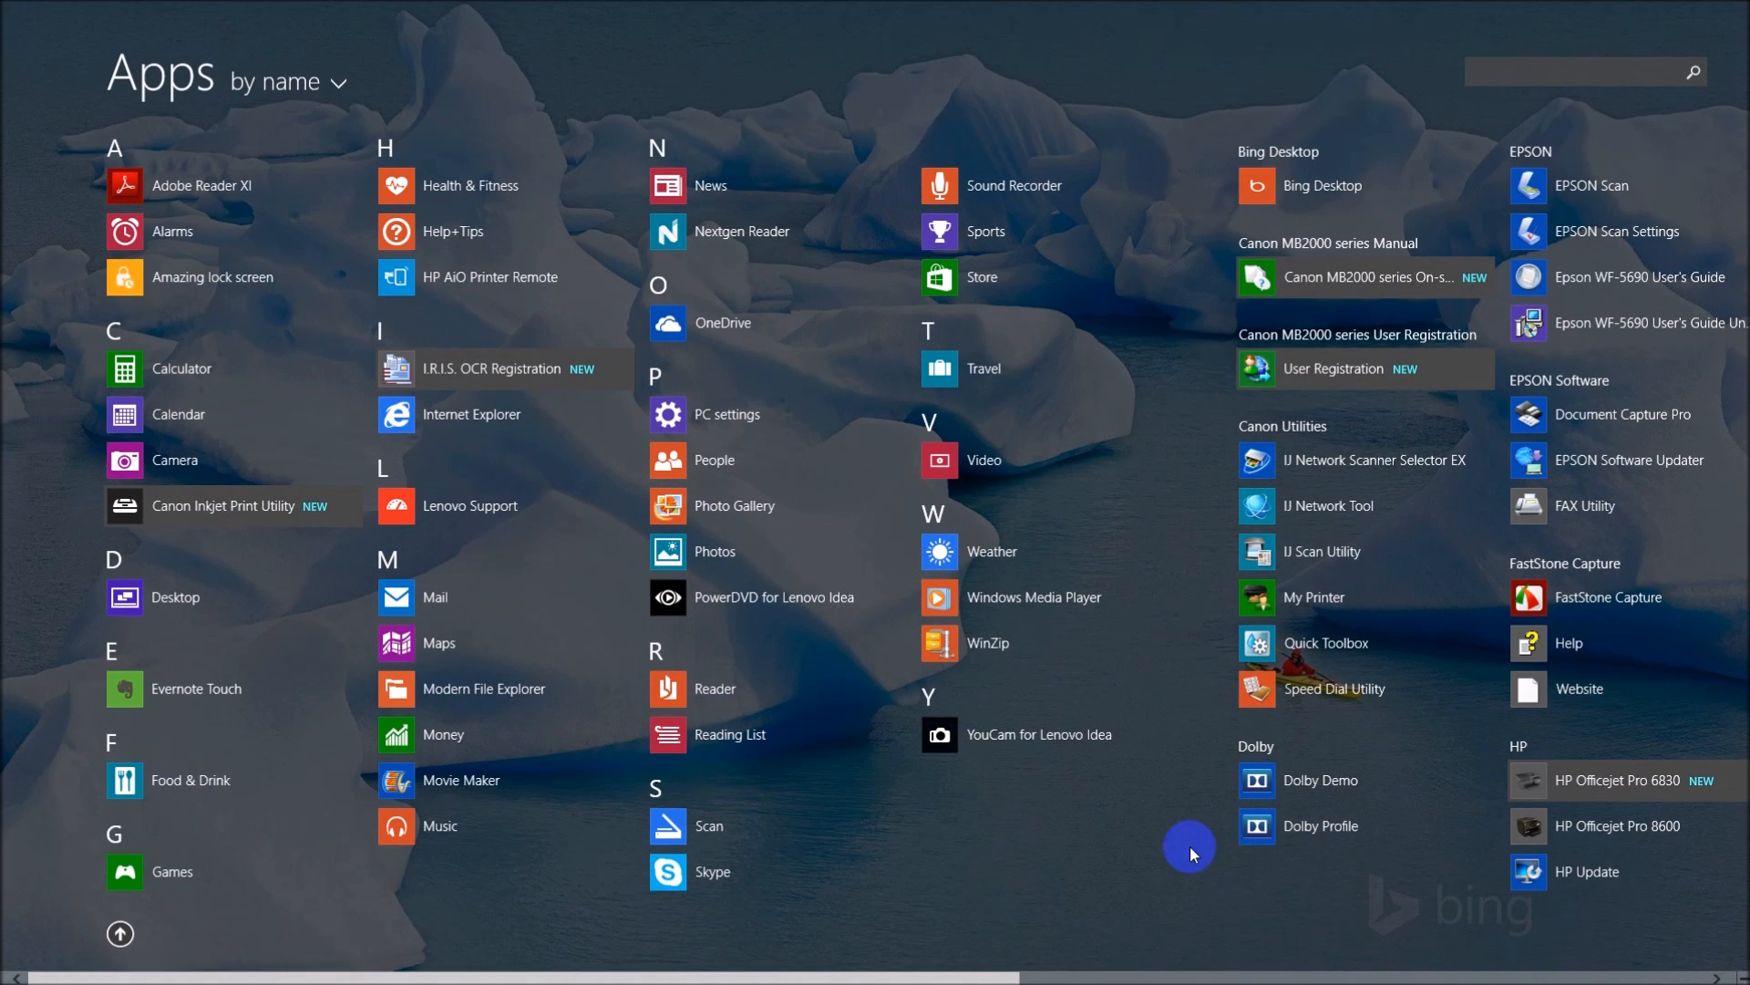
{"action": "scroll", "coordinate": [1142, 836], "scroll_direction": "down", "scroll_amount": 5}
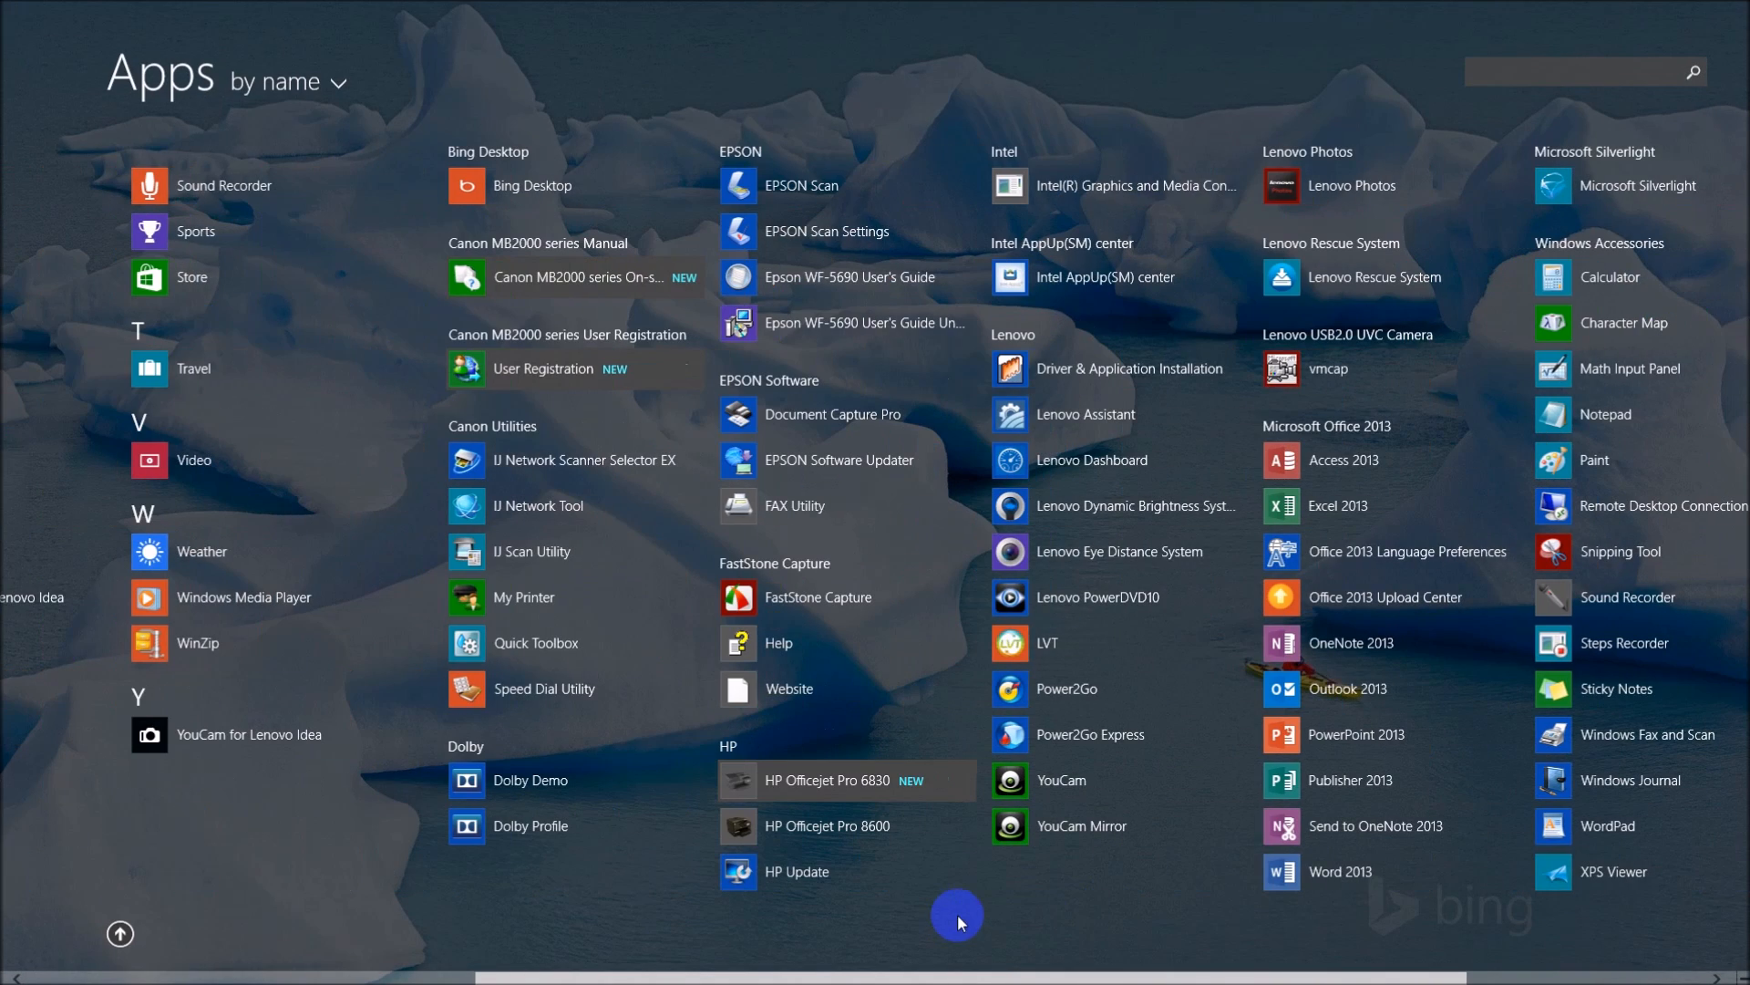
{"action": "left_click", "coordinate": [851, 786]}
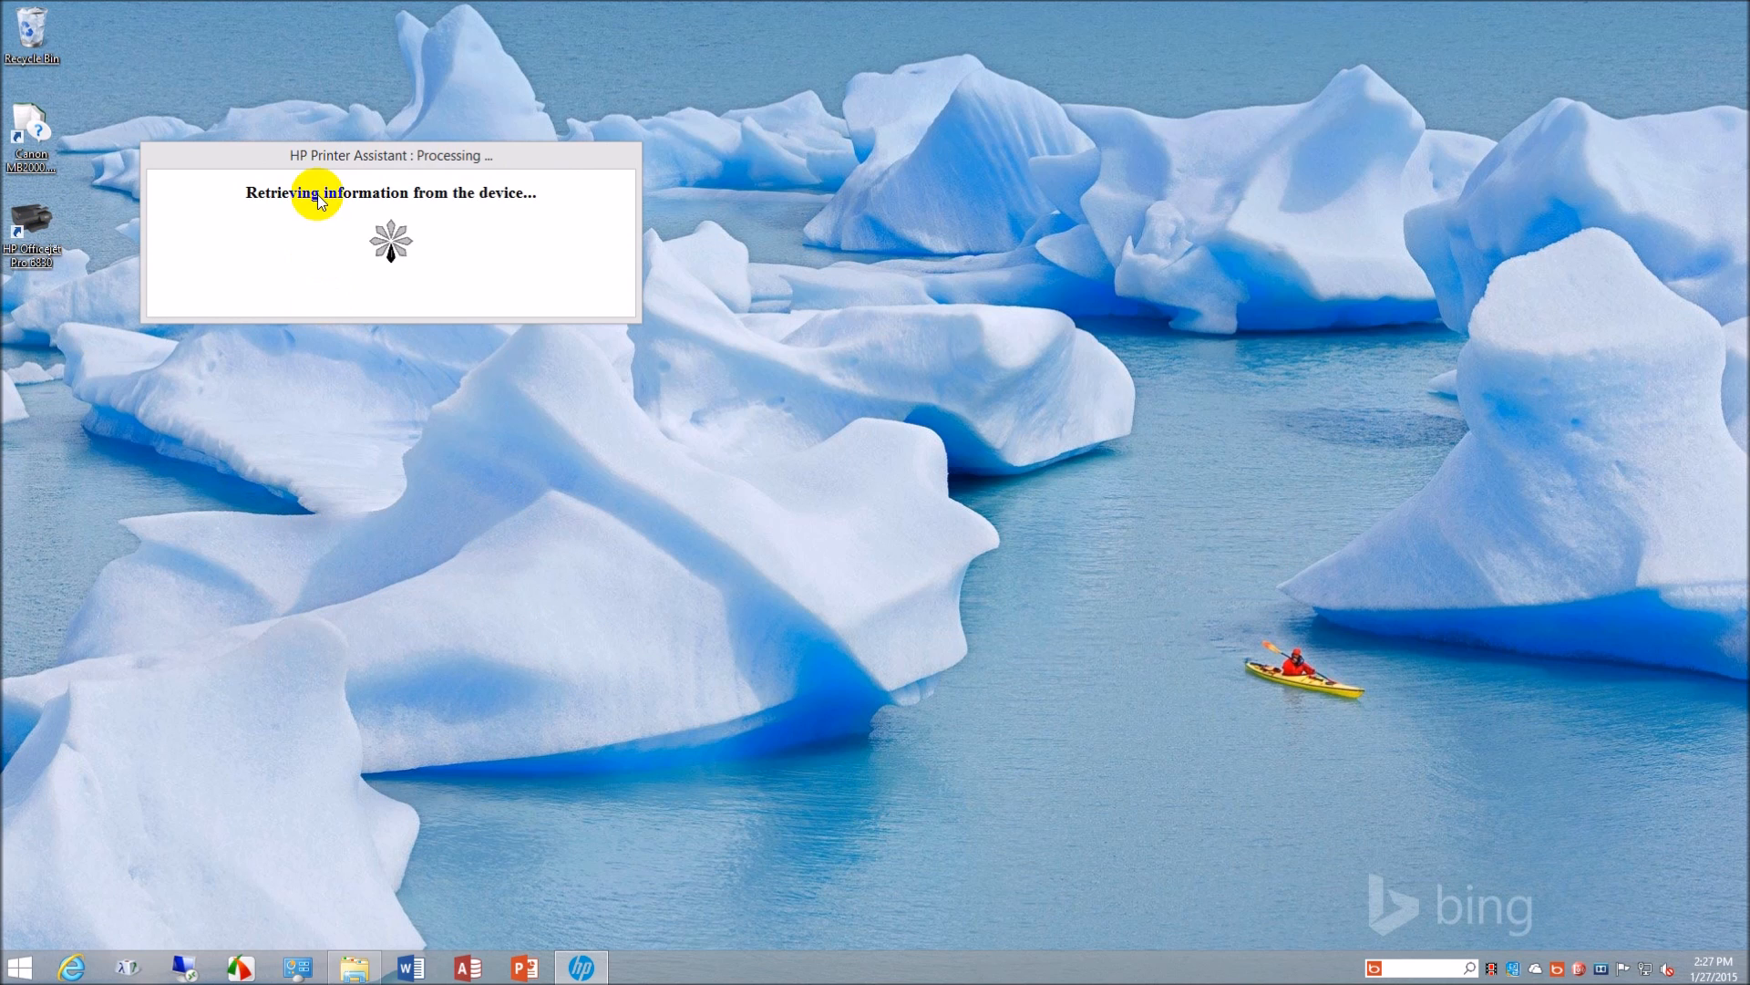
{"action": "left_click_drag", "start_coordinate": [525, 157], "coordinate": [1075, 213]}
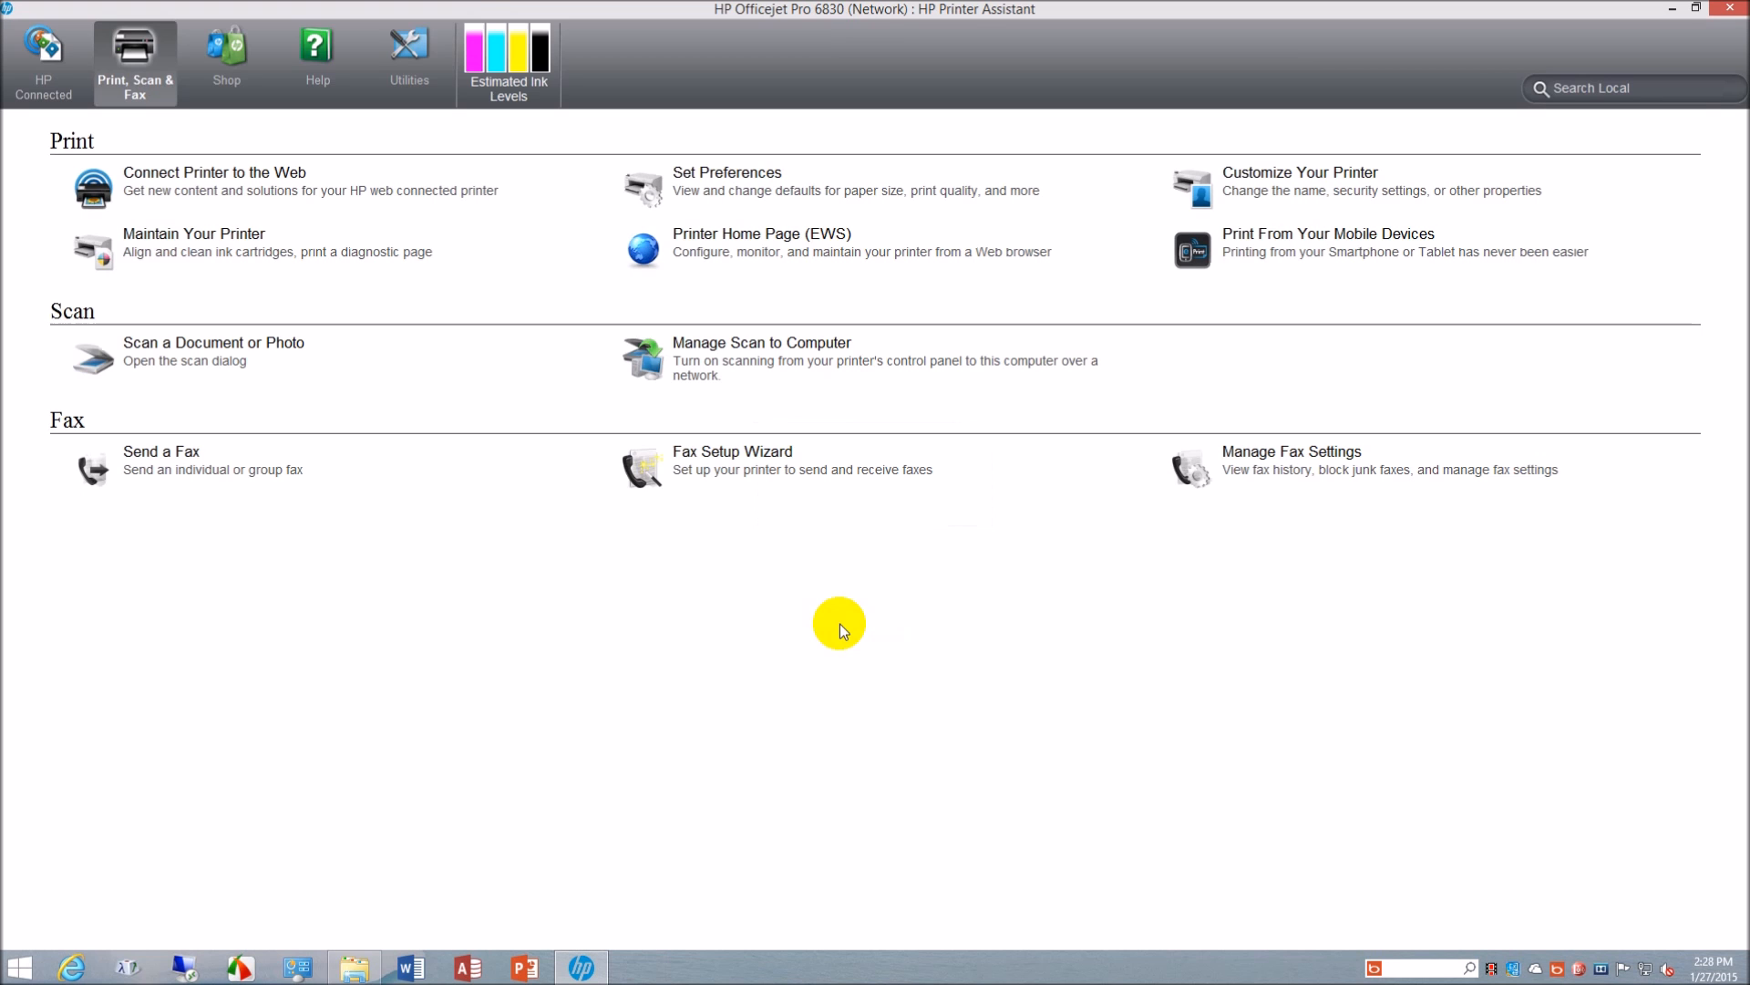
Step: View the HP Connected website and the Connect Printer to the Web page, closing each browser window after viewing
{"action": "left_click", "coordinate": [55, 71]}
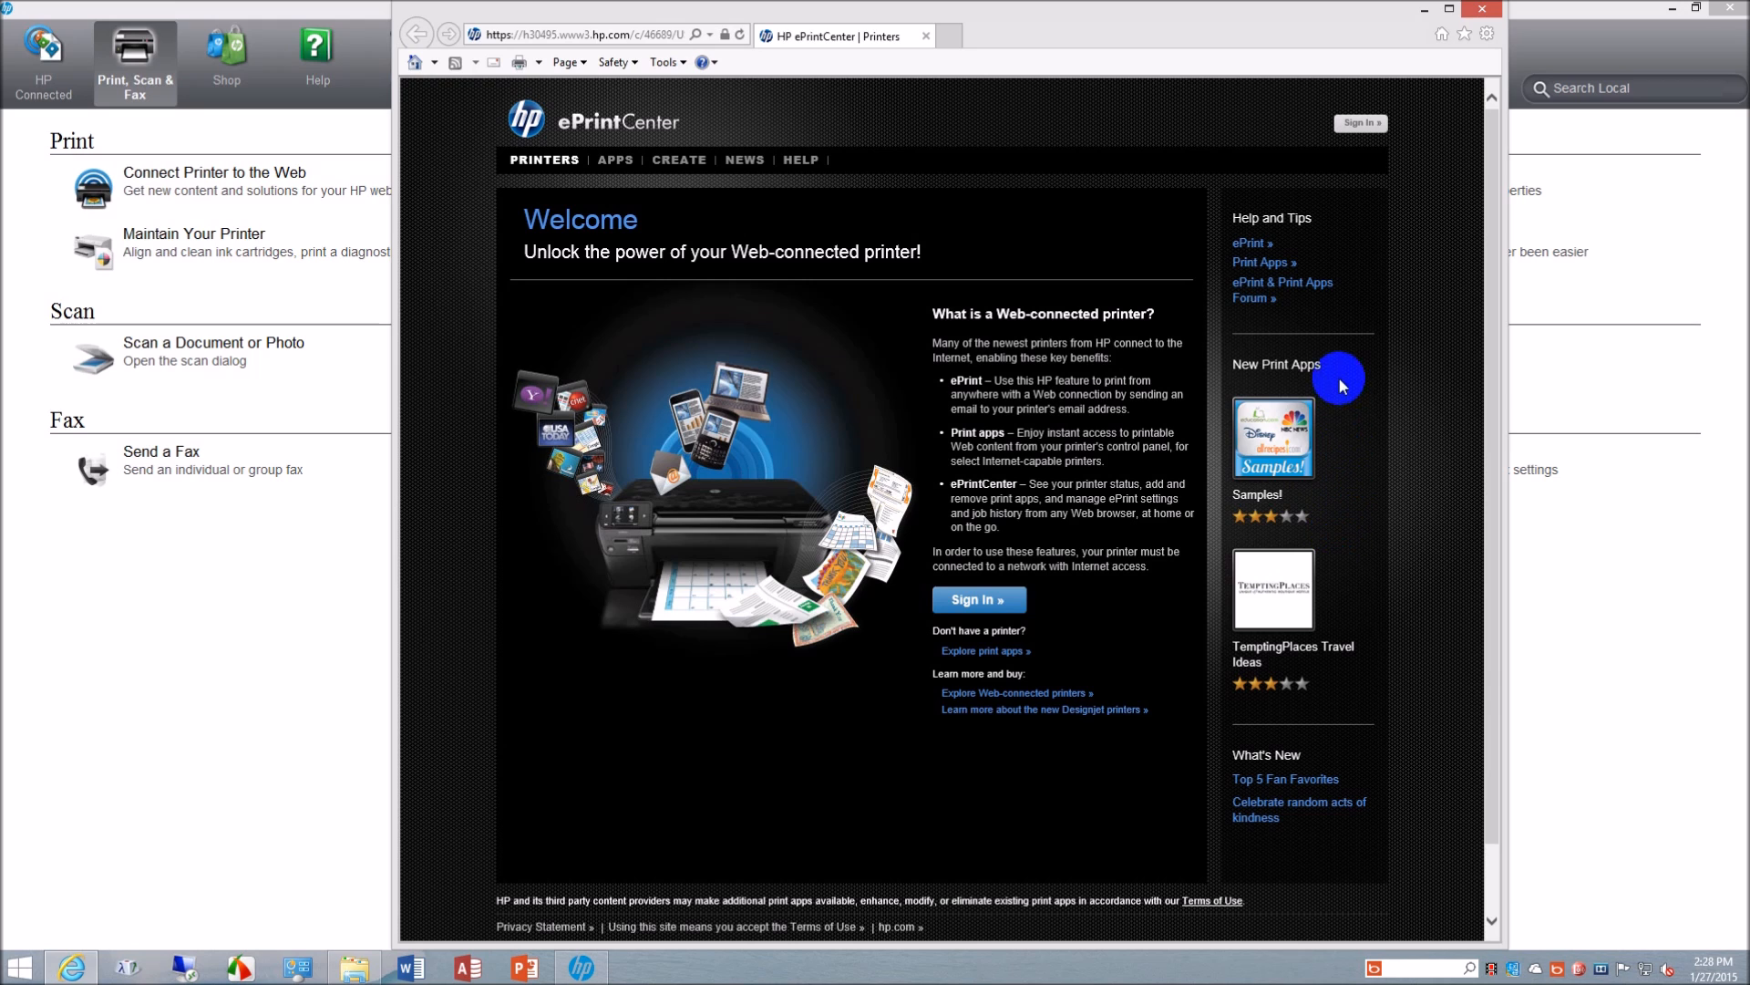
{"action": "left_click", "coordinate": [1482, 13]}
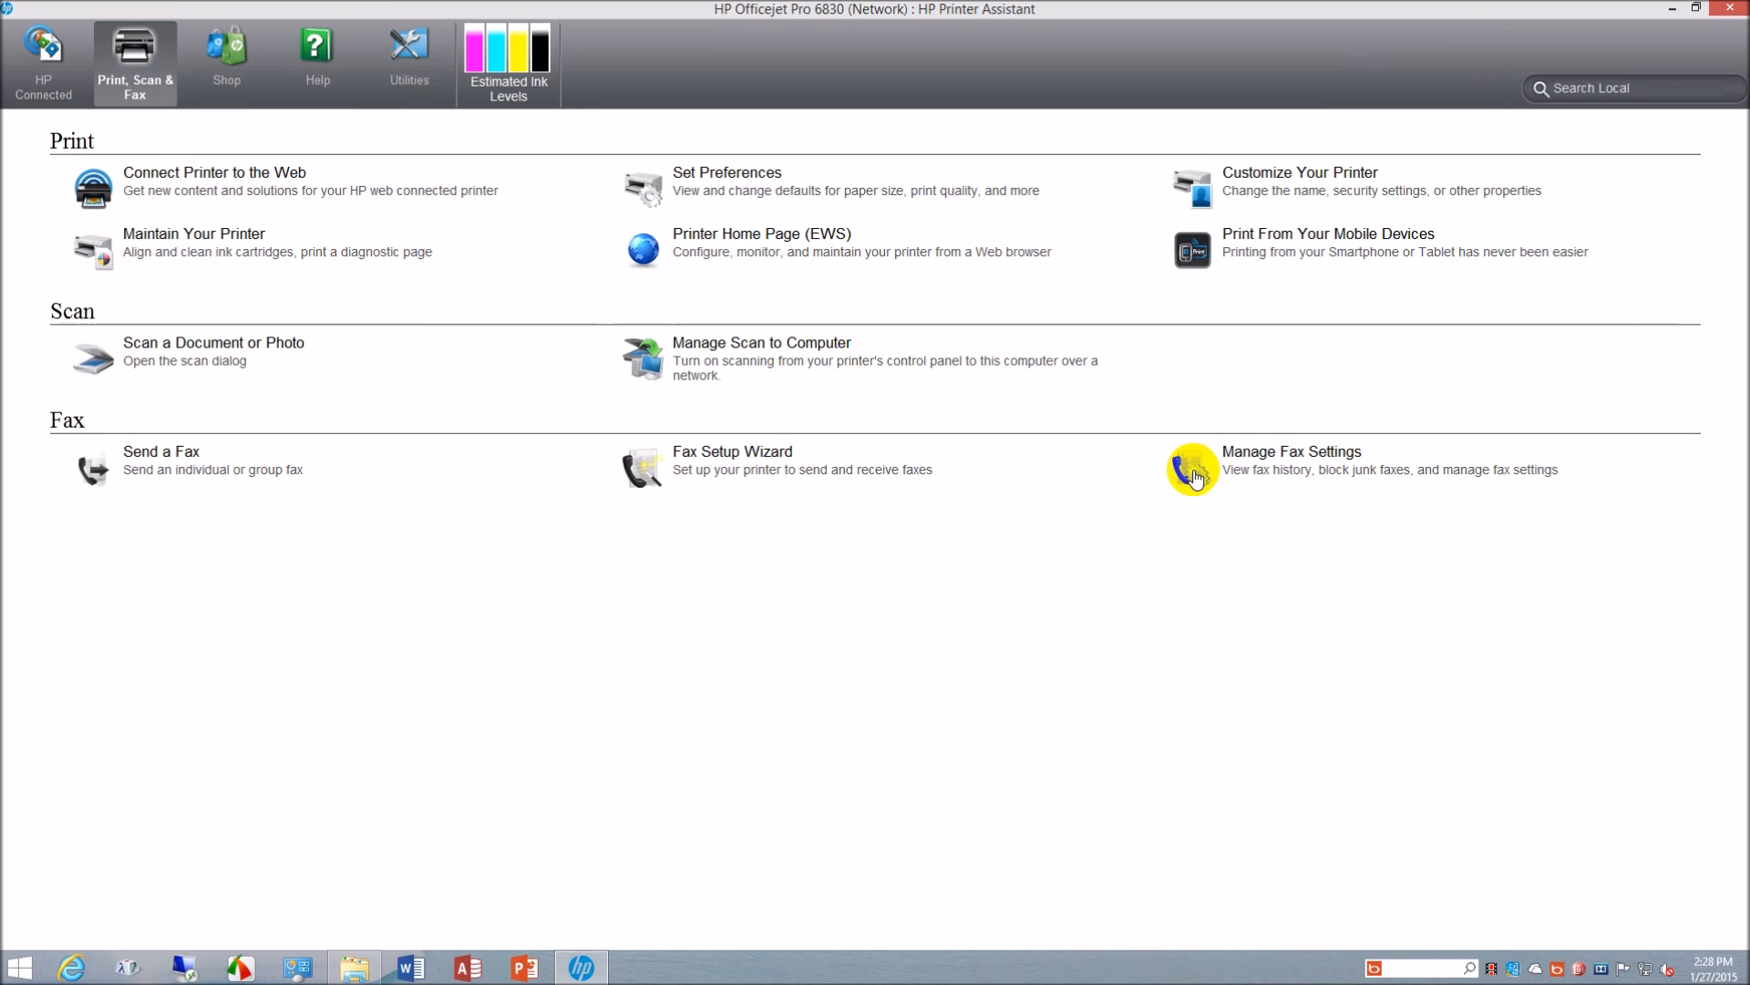
{"action": "left_click", "coordinate": [236, 187]}
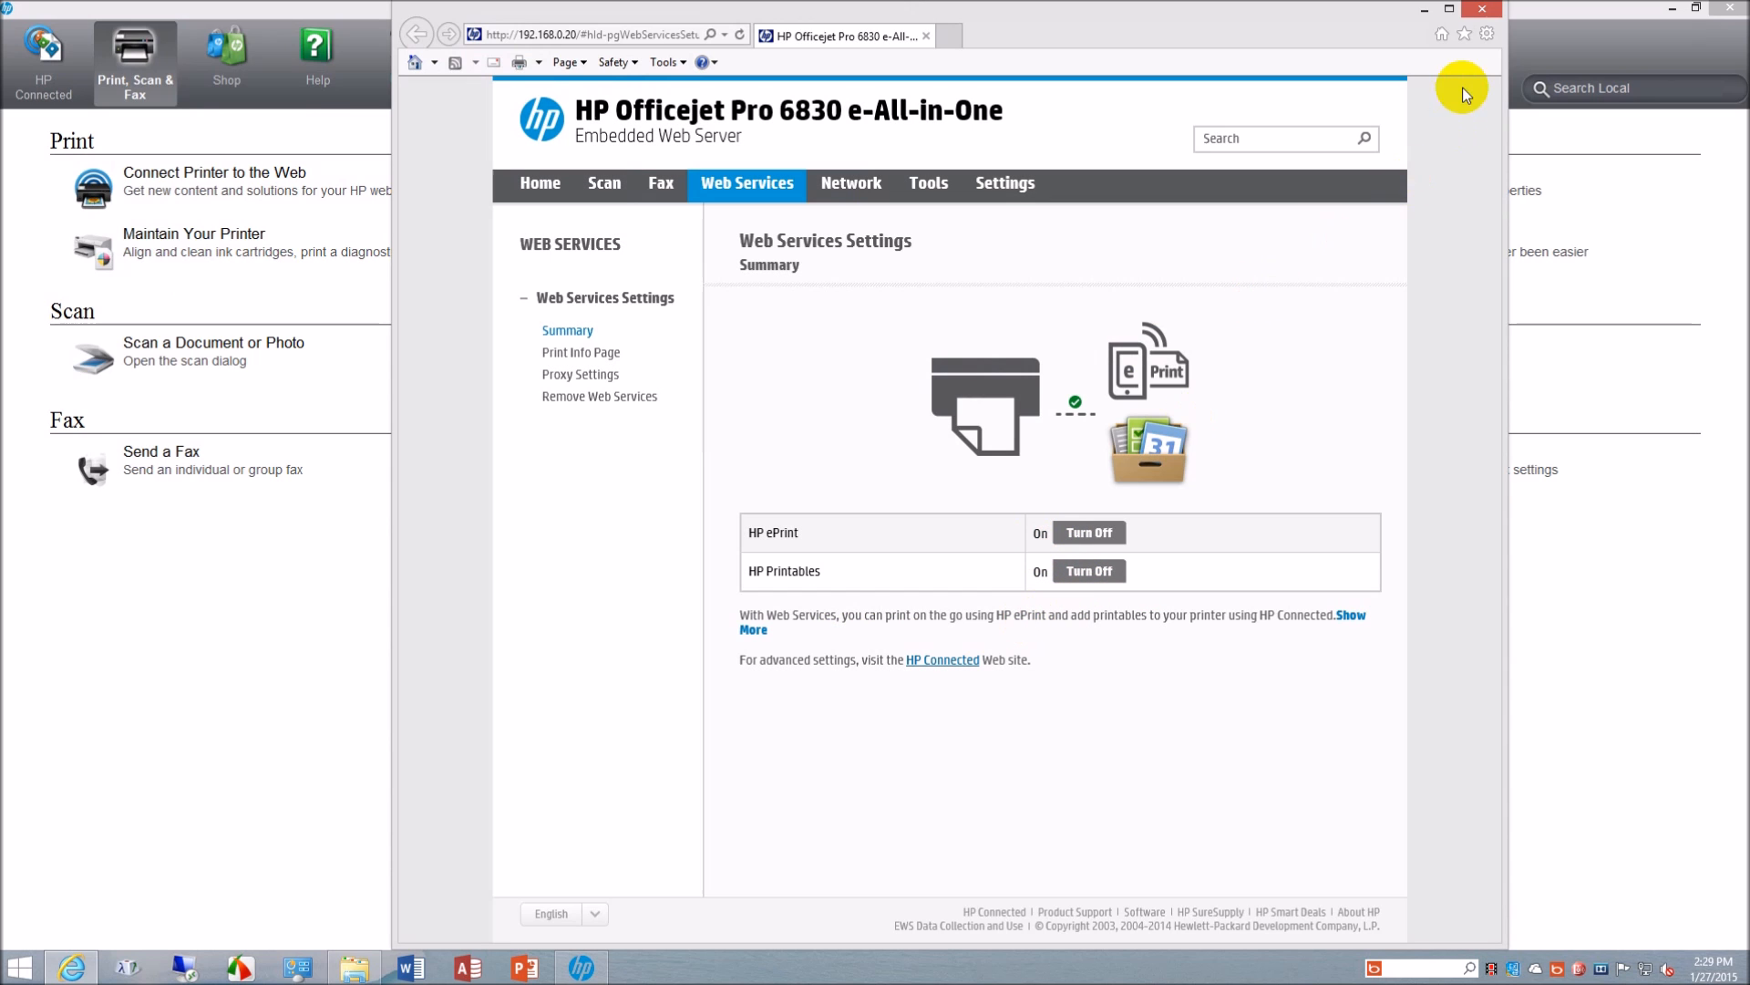
{"action": "left_click", "coordinate": [1484, 11]}
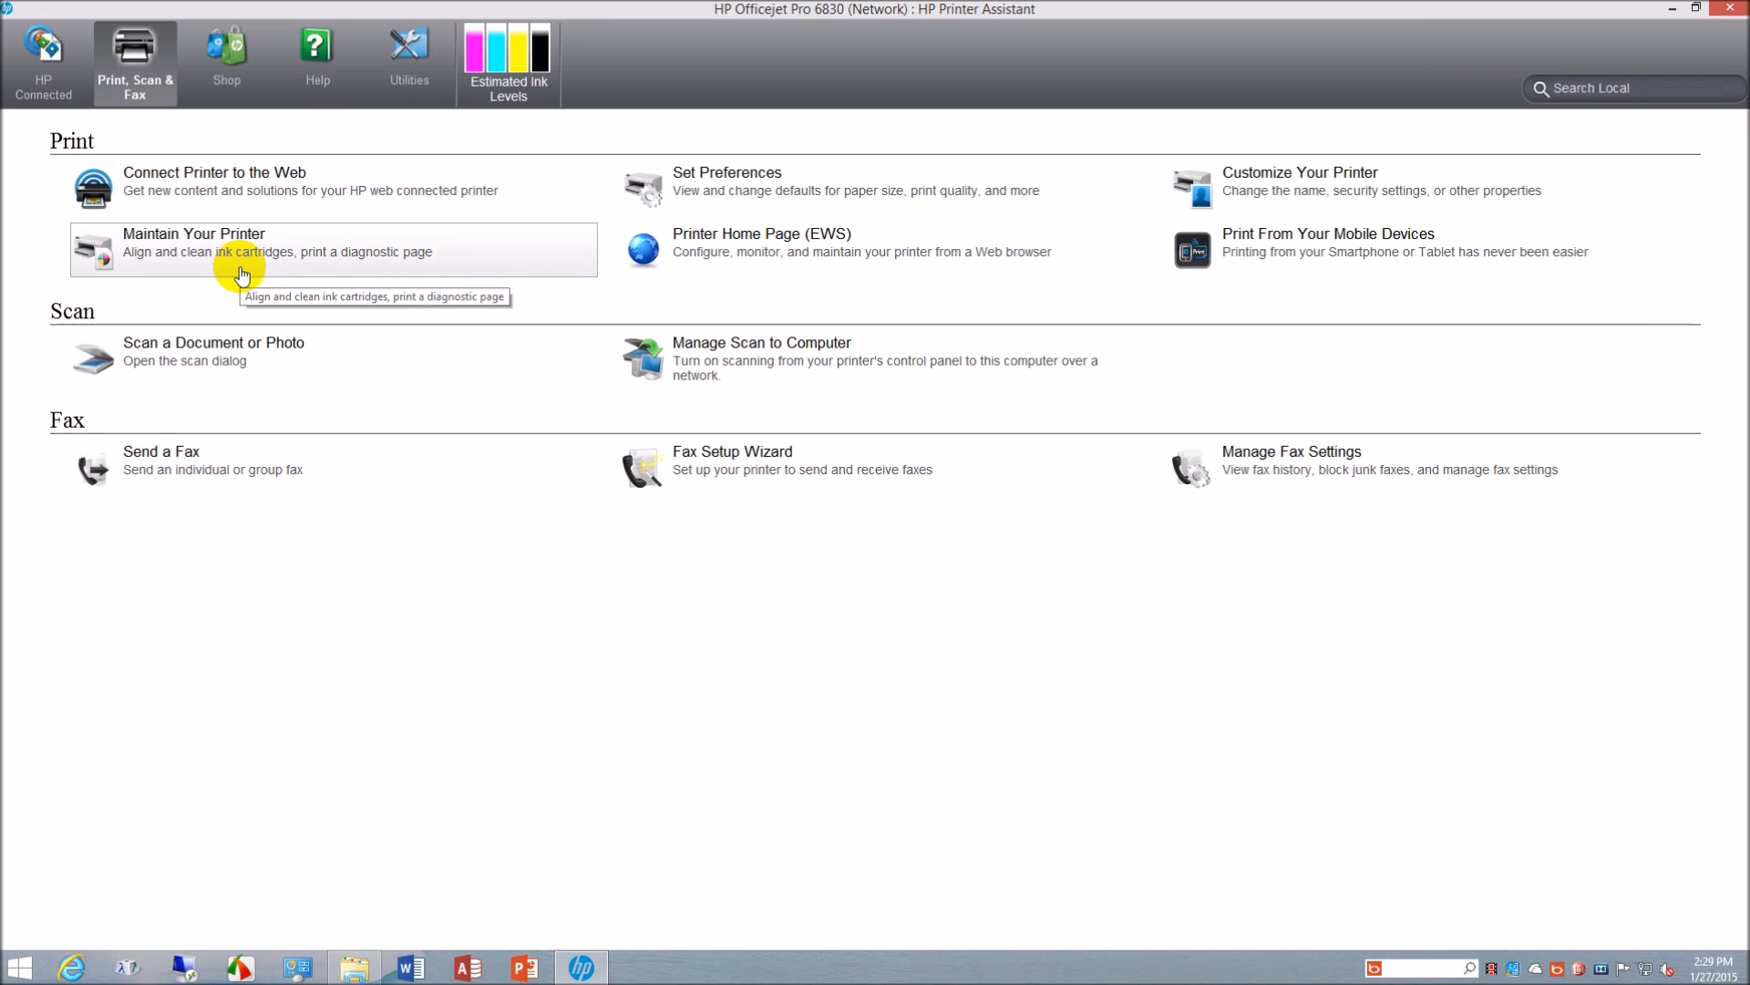
Step: Open the printing preferences and review the layout settings and the advanced Print in Grayscale choices, leaving the advanced options without changes
{"action": "left_click", "coordinate": [815, 185]}
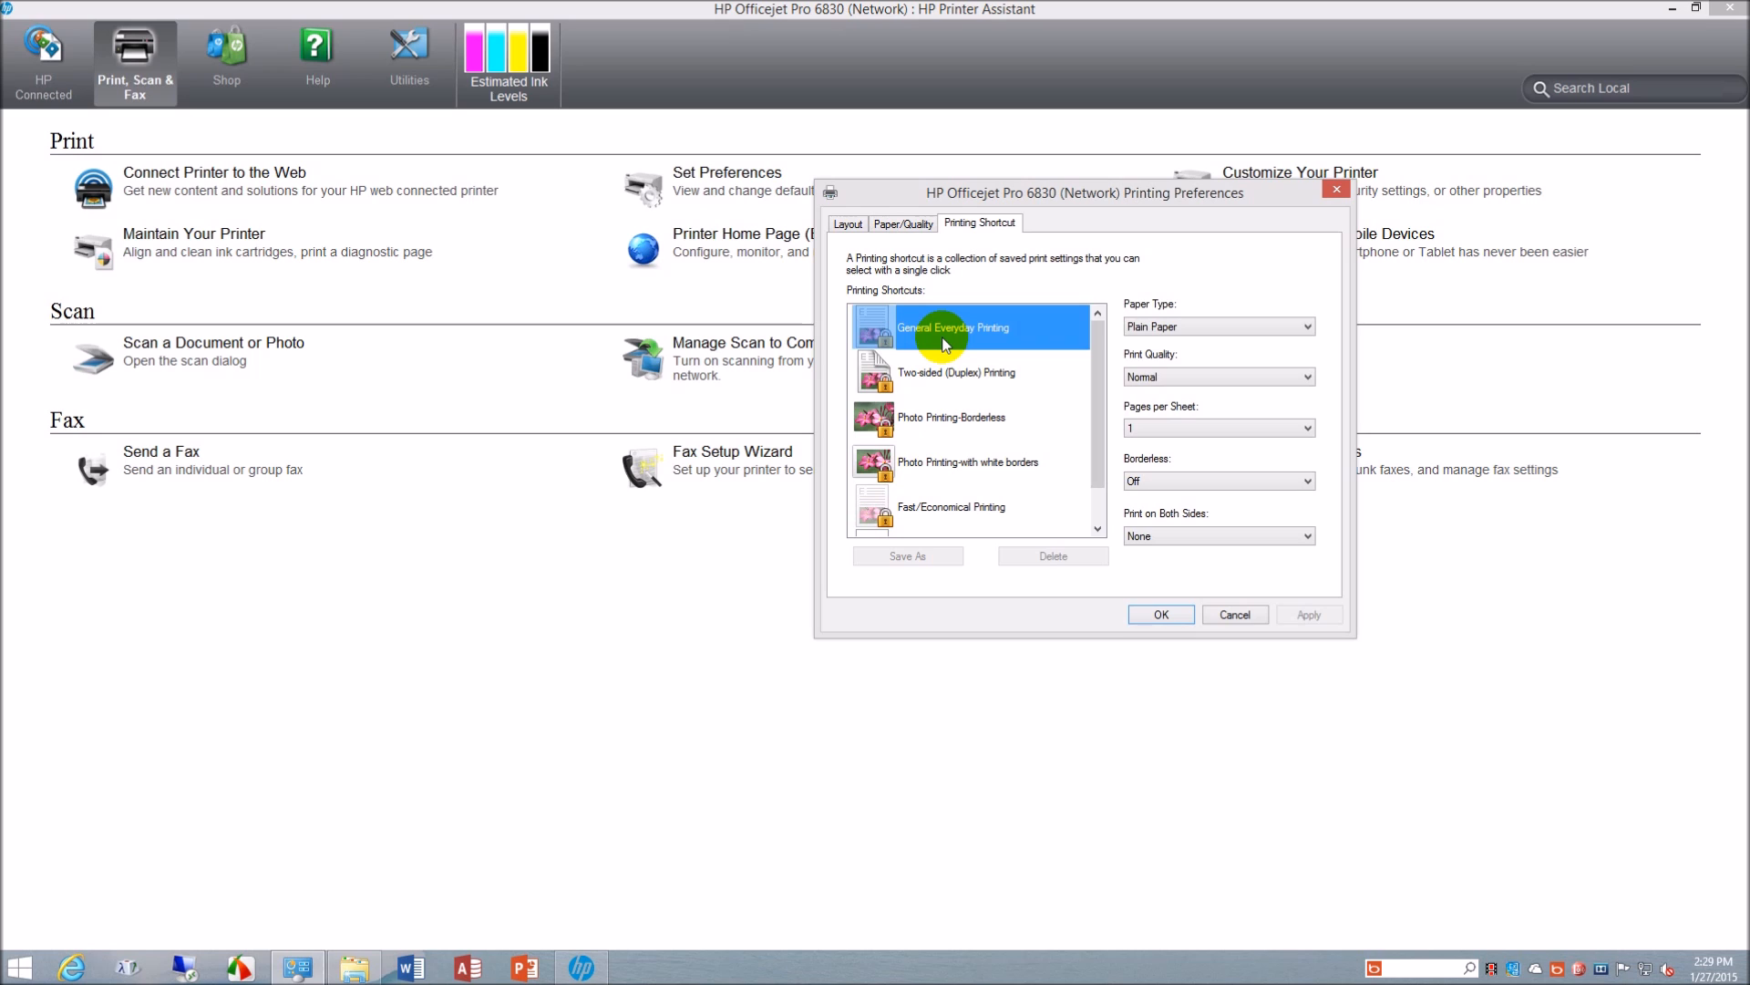
{"action": "left_click", "coordinate": [848, 224]}
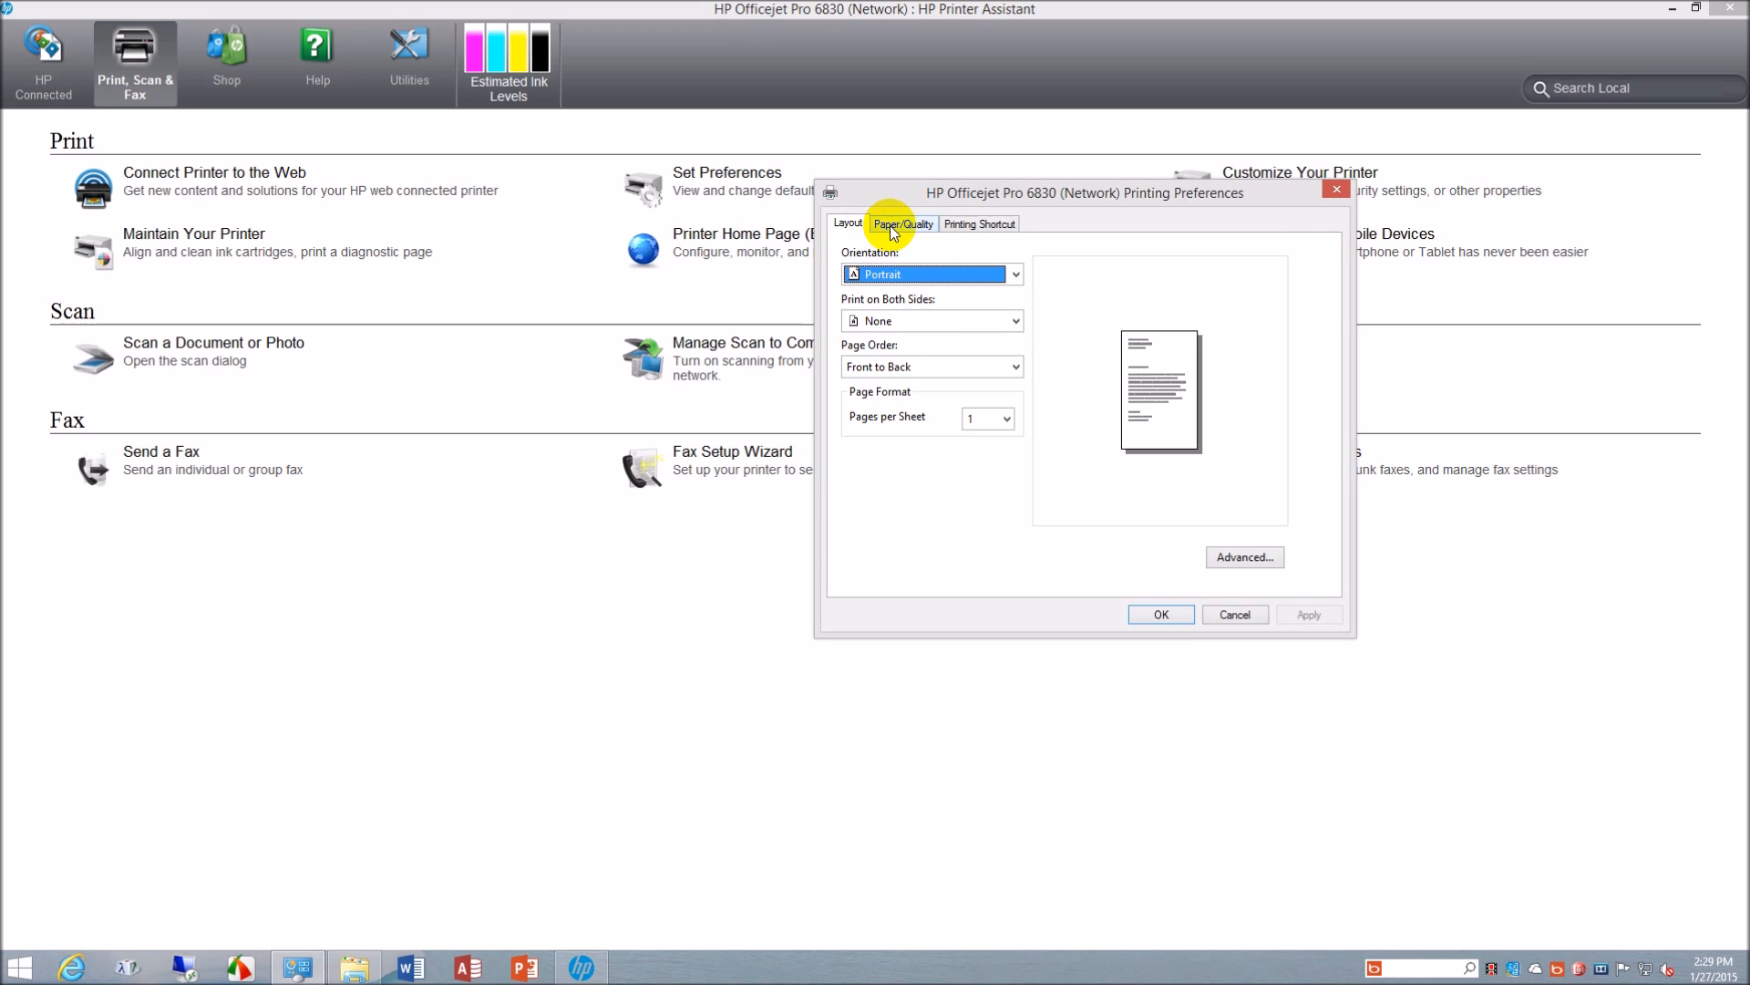
{"action": "left_click", "coordinate": [1243, 557]}
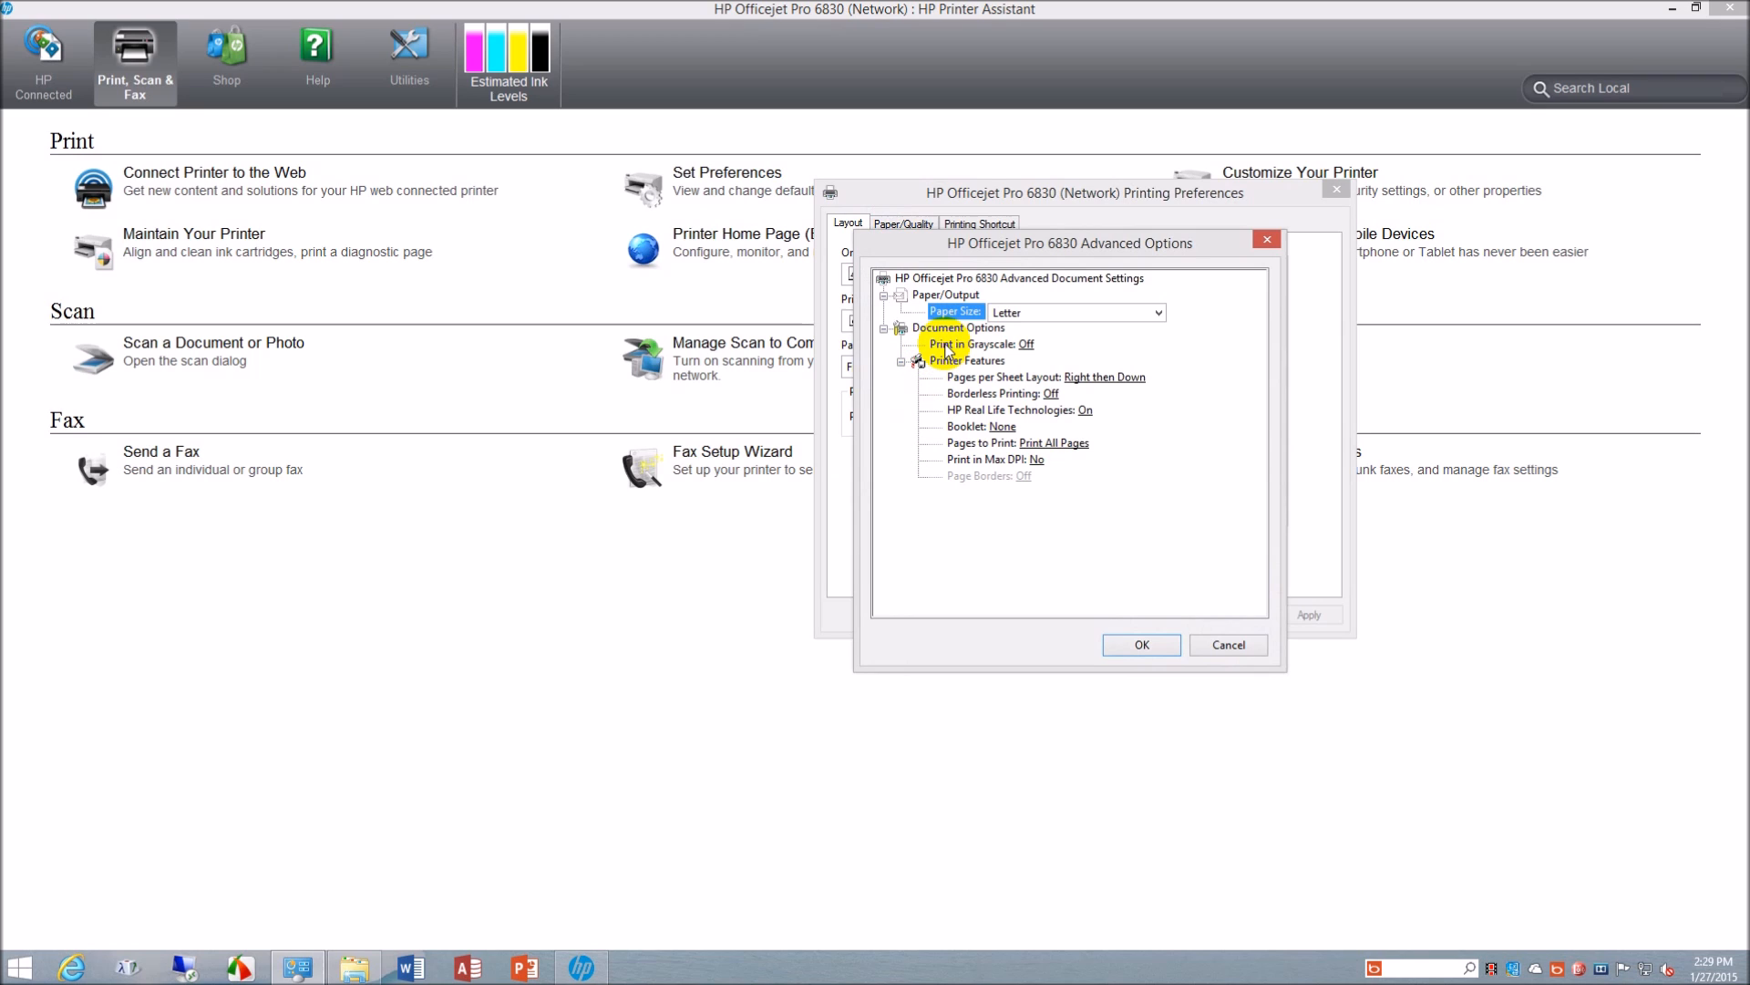
{"action": "left_click", "coordinate": [1027, 349]}
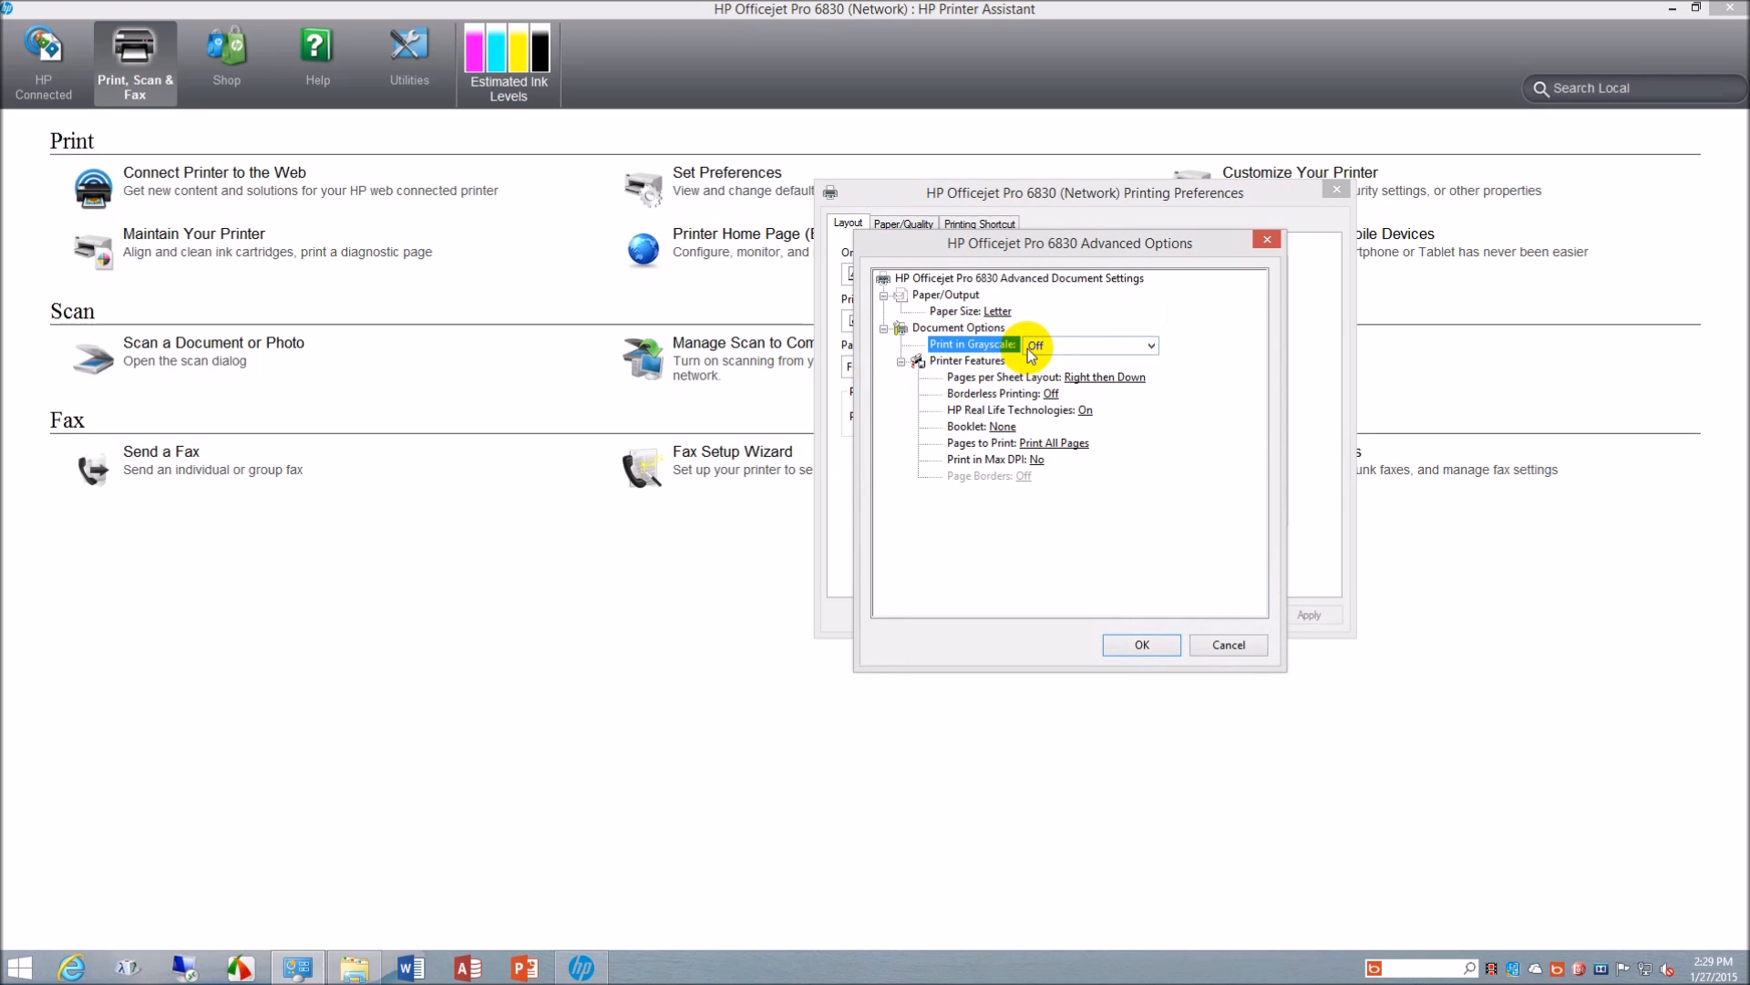
{"action": "left_click", "coordinate": [1150, 348]}
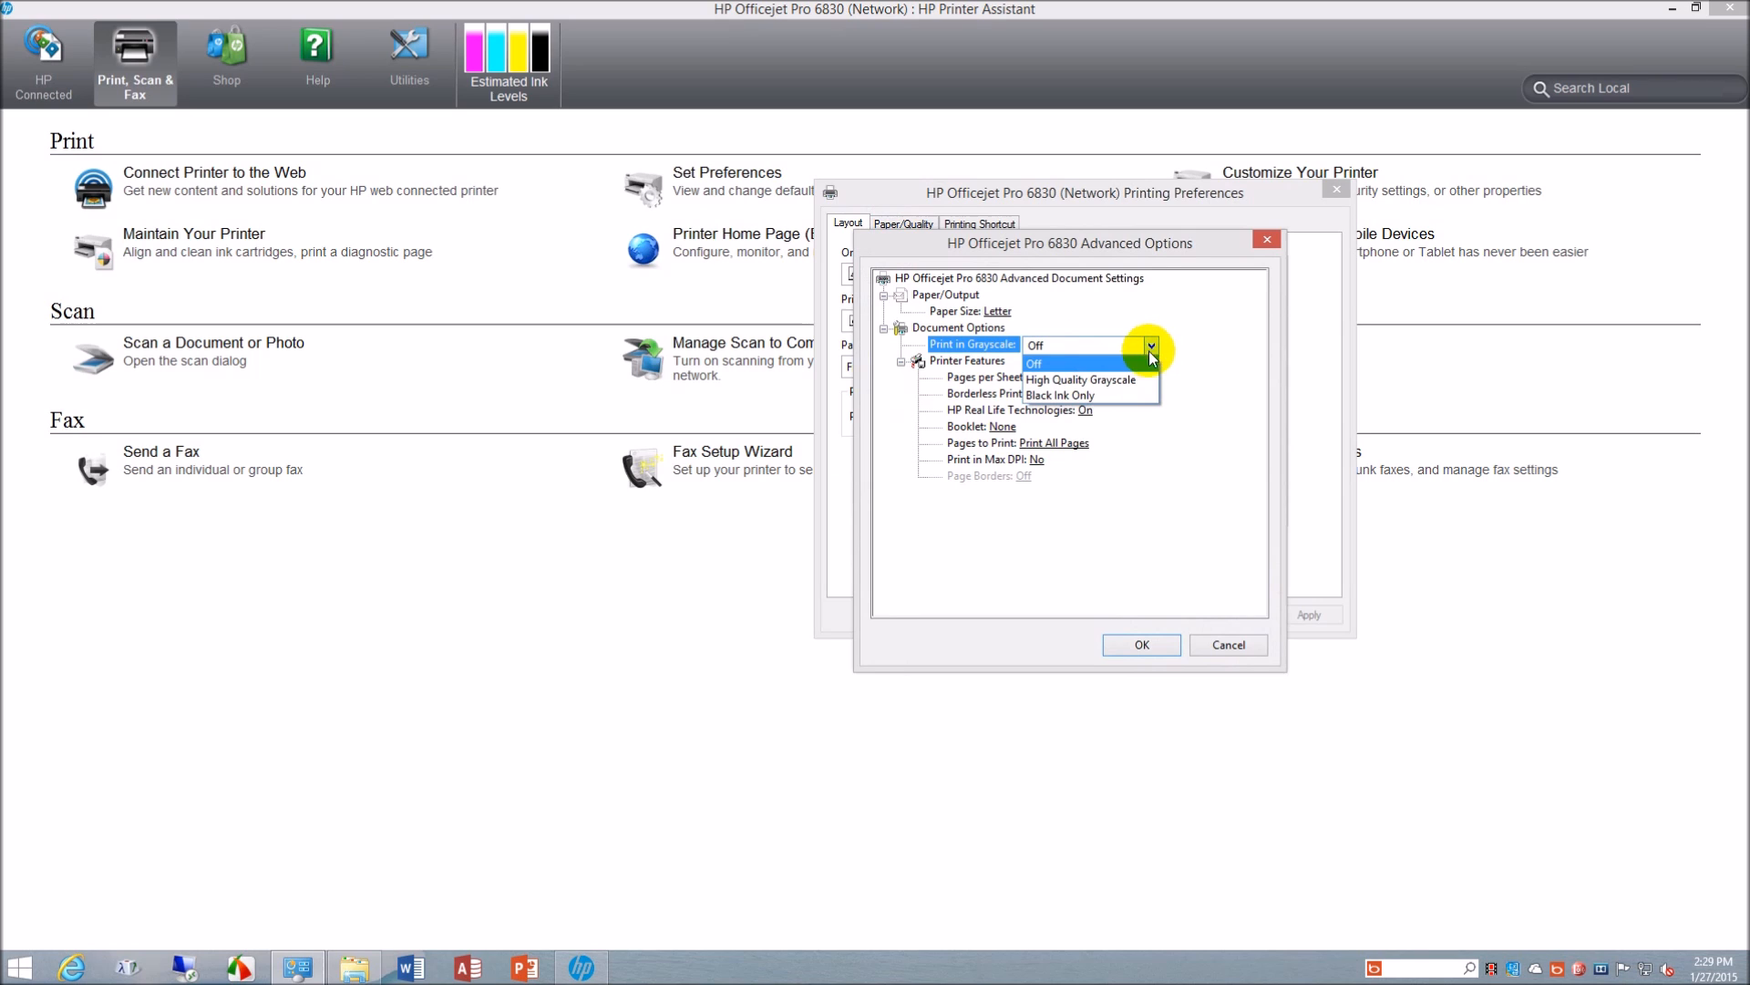
{"action": "left_click", "coordinate": [1219, 649]}
{"action": "left_click", "coordinate": [1219, 649]}
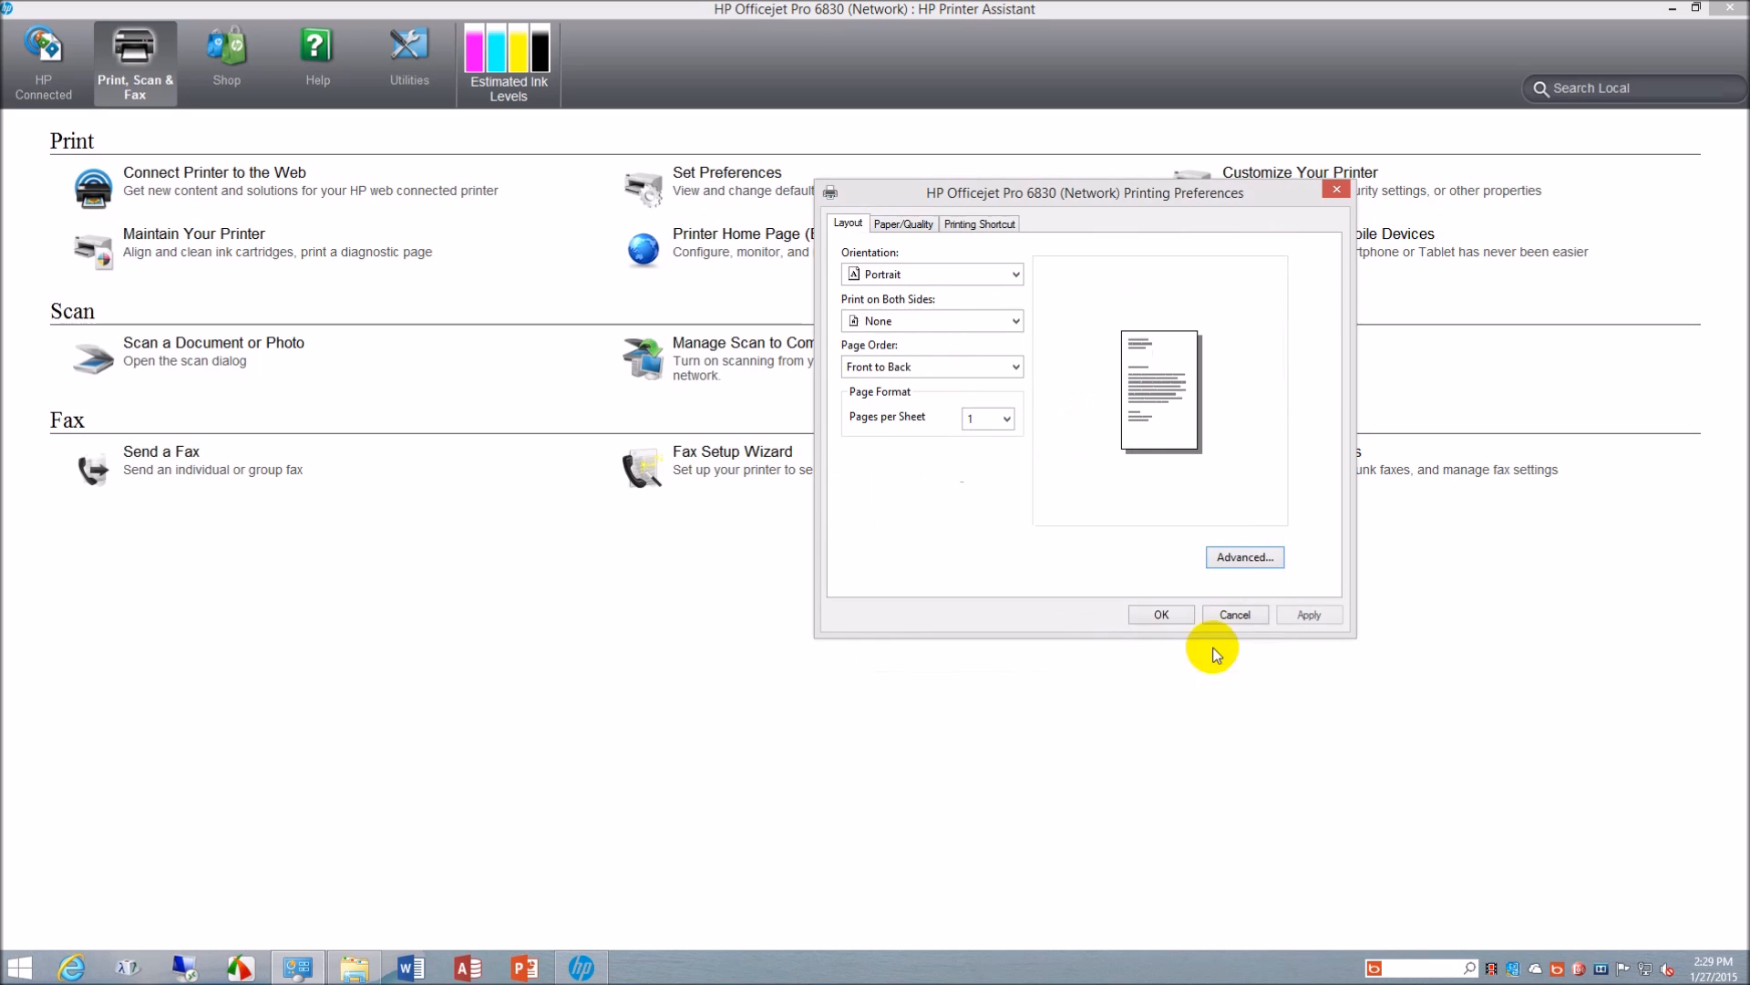
Step: Review the paper and quality settings, then the printing shortcuts, including Photo Printing-Borderless, Photo Printing-with white borders and Factory Defaults
{"action": "left_click", "coordinate": [912, 224]}
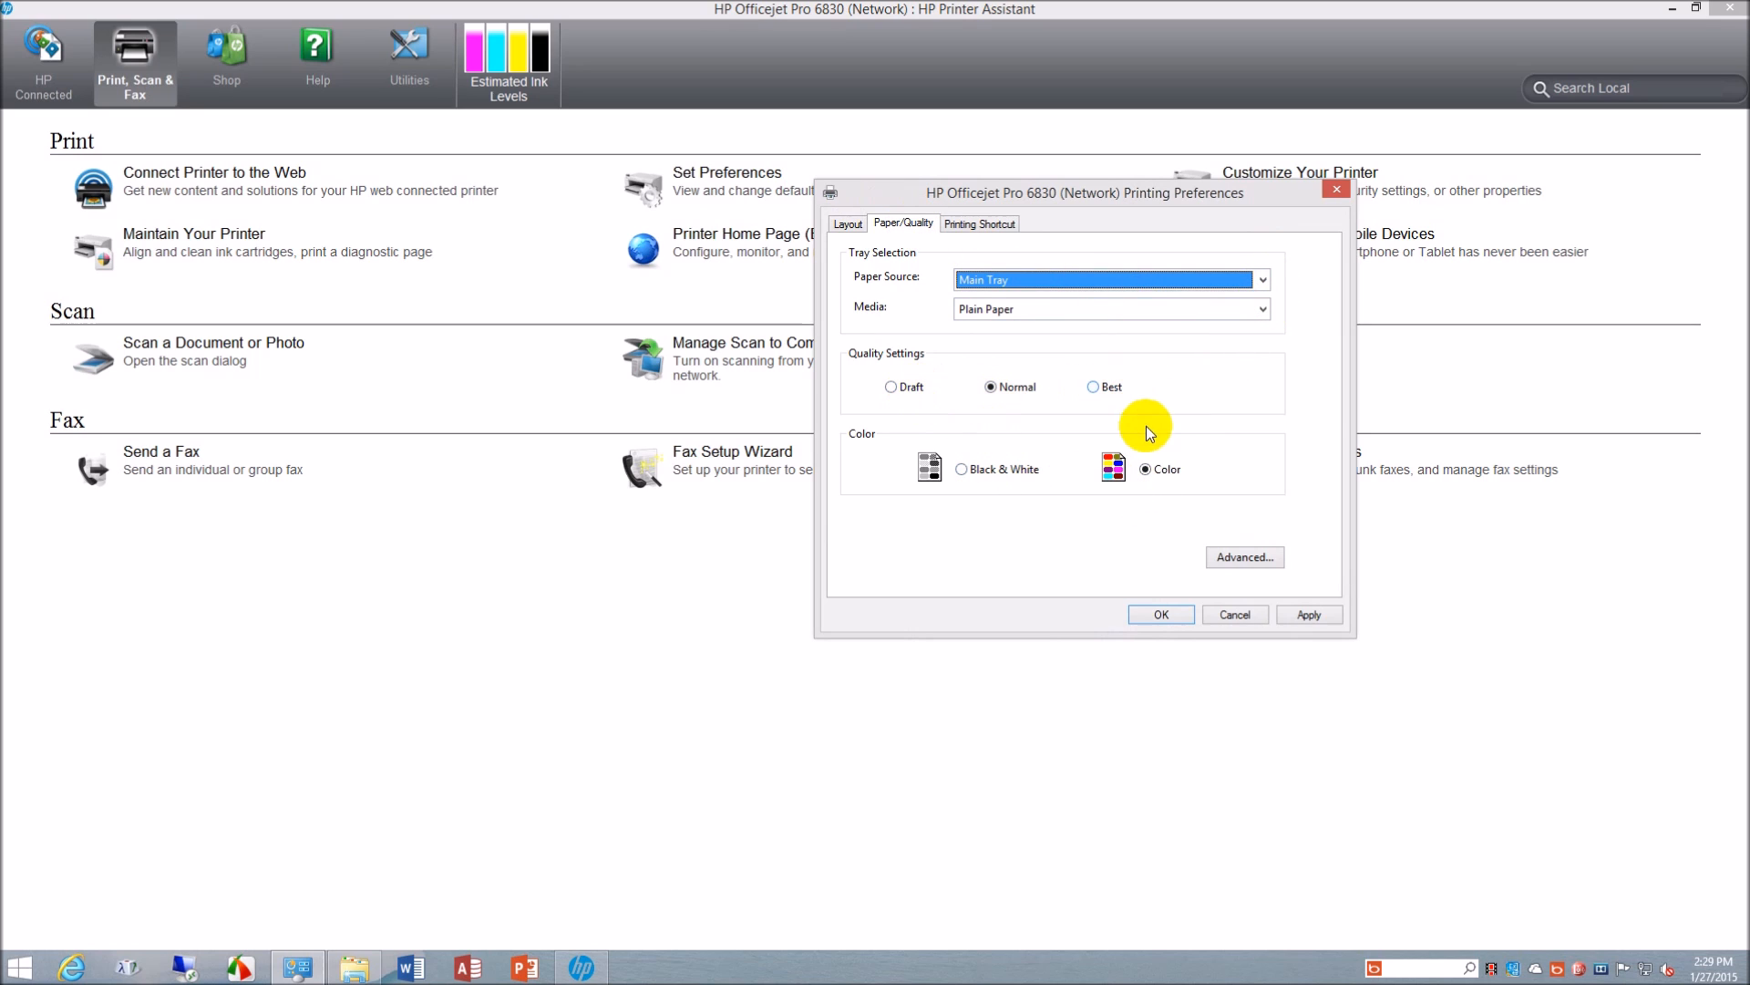
{"action": "left_click", "coordinate": [983, 229]}
{"action": "left_click_drag", "start_coordinate": [1098, 436], "coordinate": [1090, 400]}
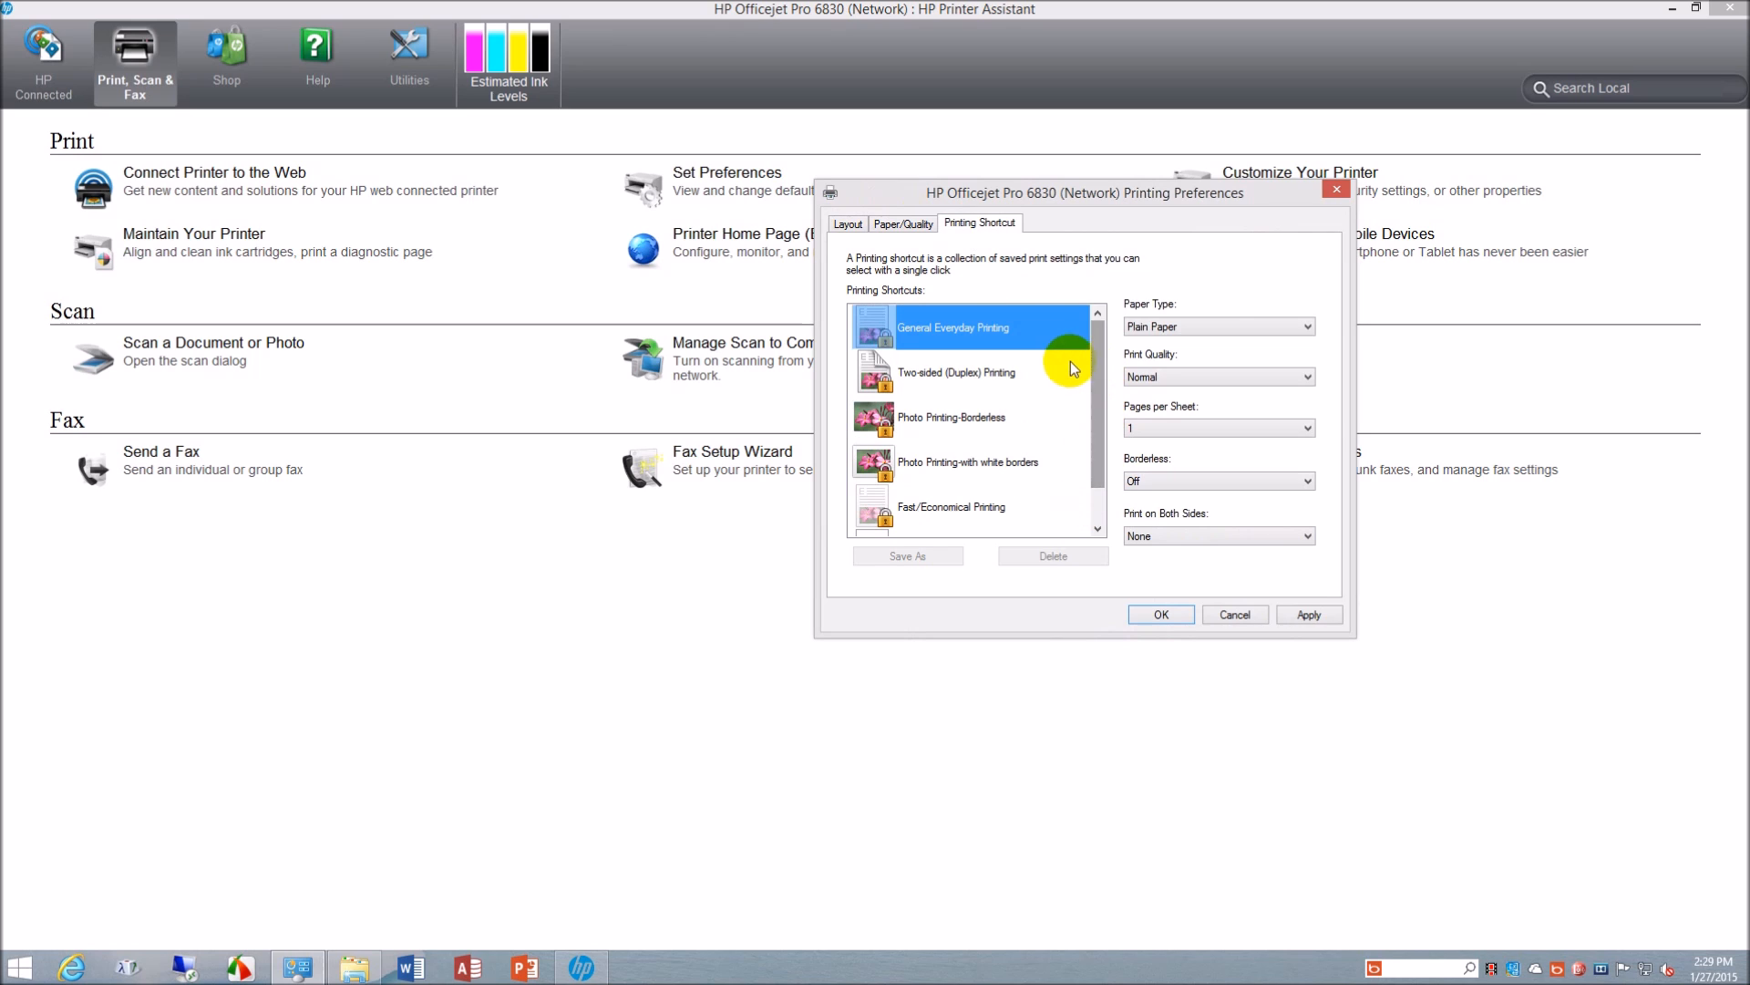
{"action": "left_click", "coordinate": [979, 416]}
{"action": "left_click", "coordinate": [950, 462]}
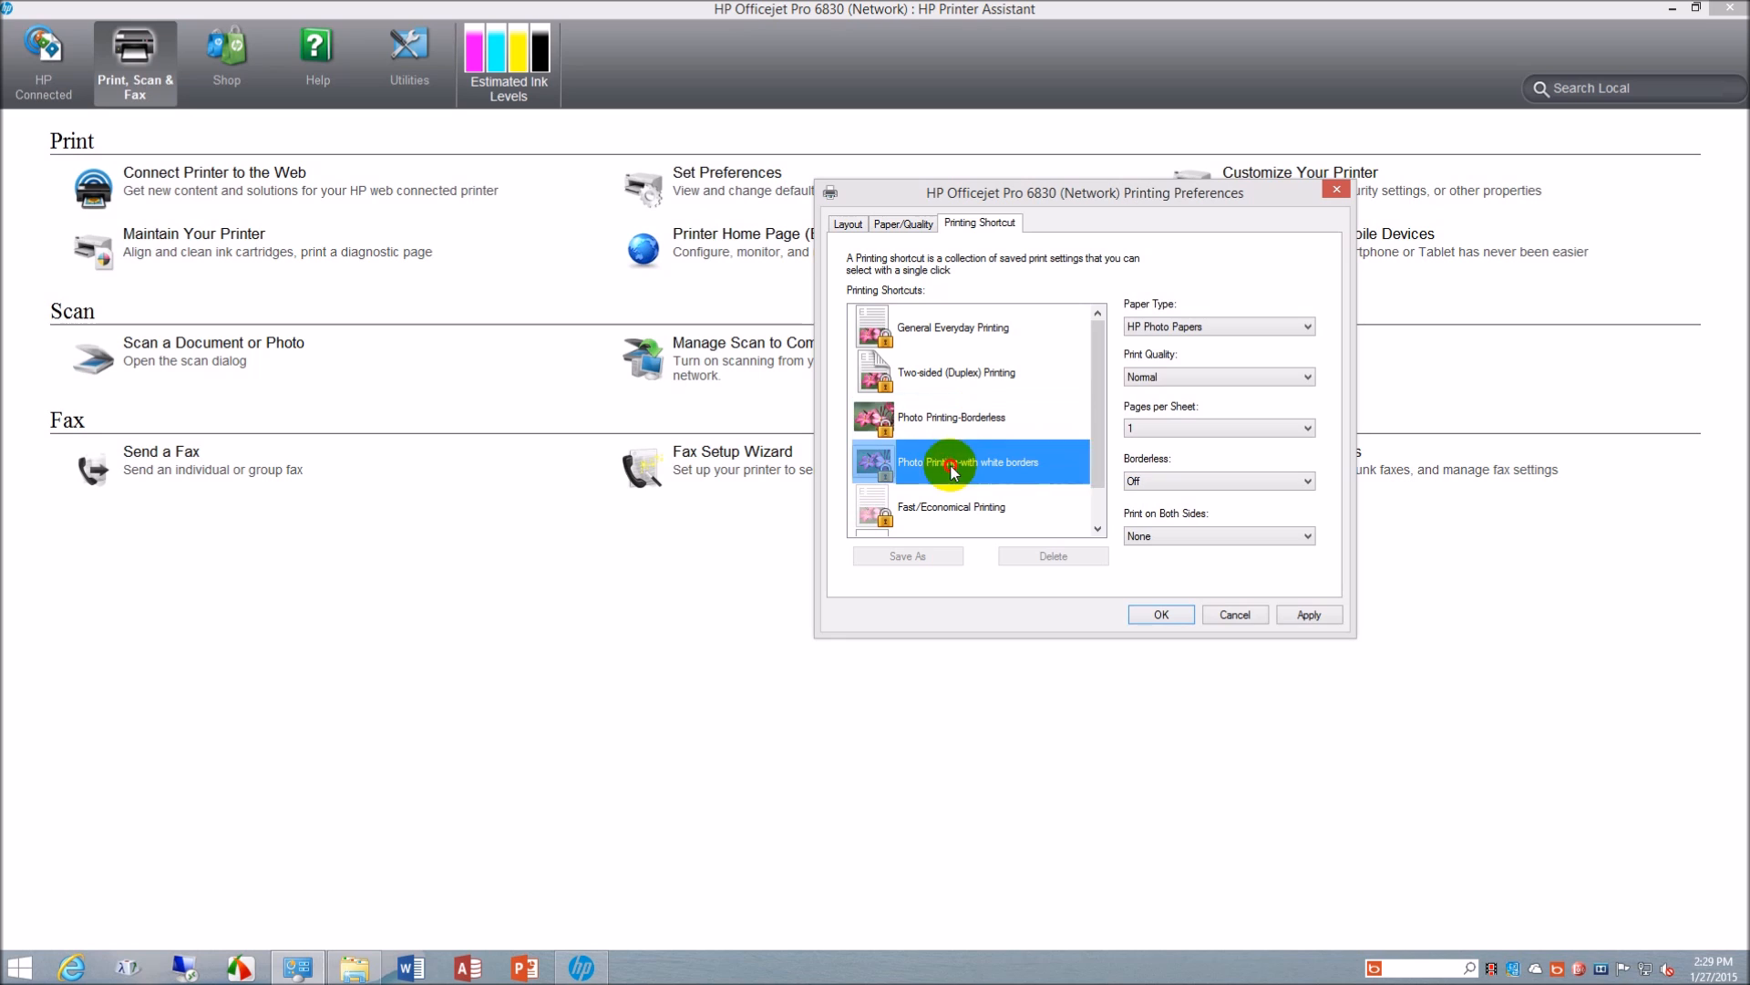
{"action": "left_click", "coordinate": [1097, 529]}
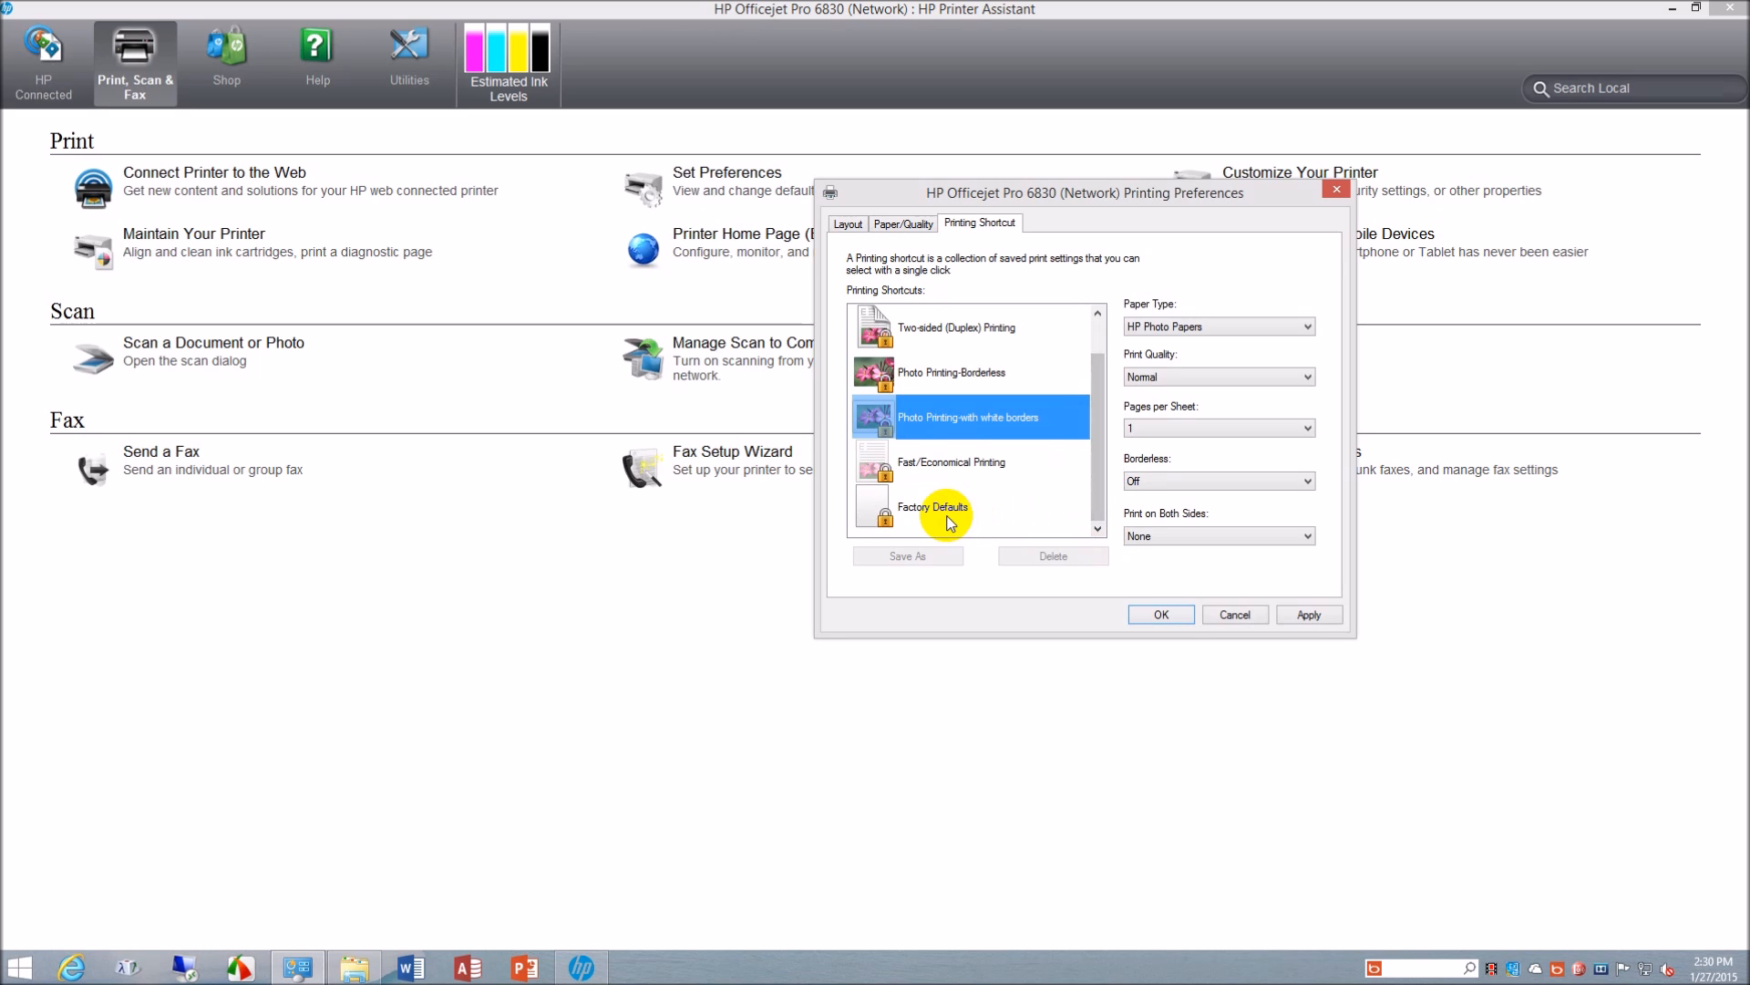
{"action": "left_click", "coordinate": [950, 520]}
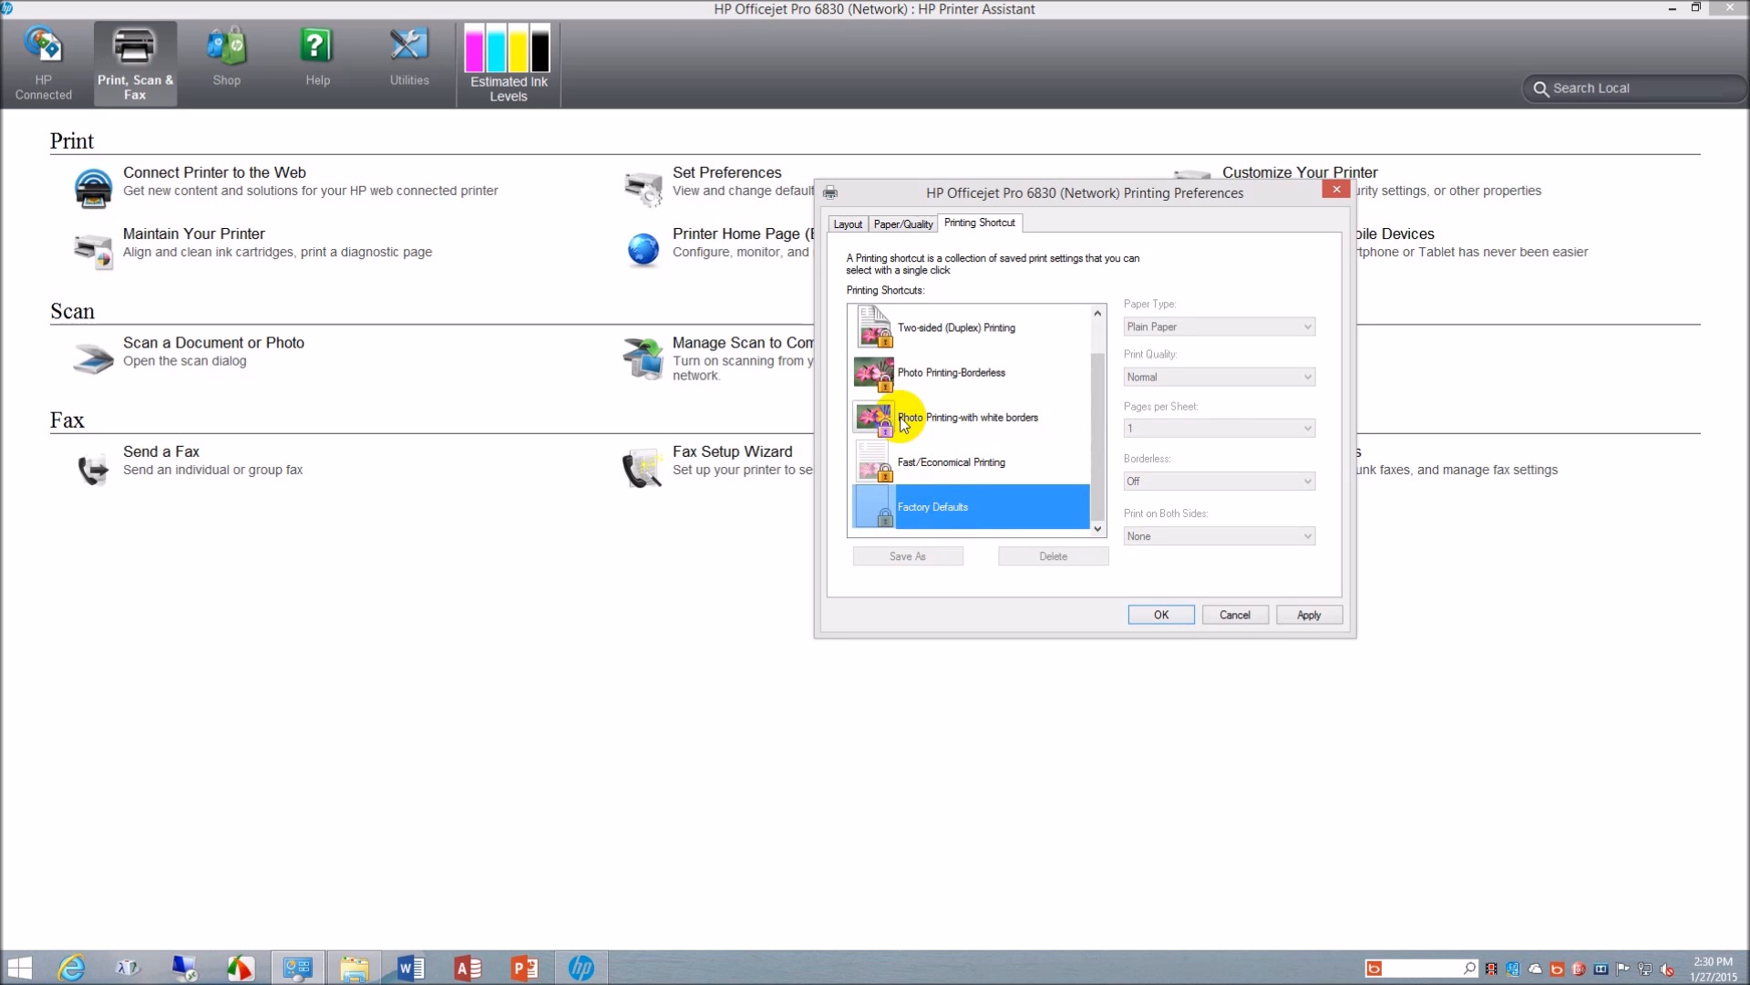
Step: Base a custom shortcut on Two-sided (Duplex) Printing with HP Matte Brochure or Professional Paper and Best quality, and open its name for editing
{"action": "left_click", "coordinate": [936, 339]}
{"action": "left_click", "coordinate": [1308, 328]}
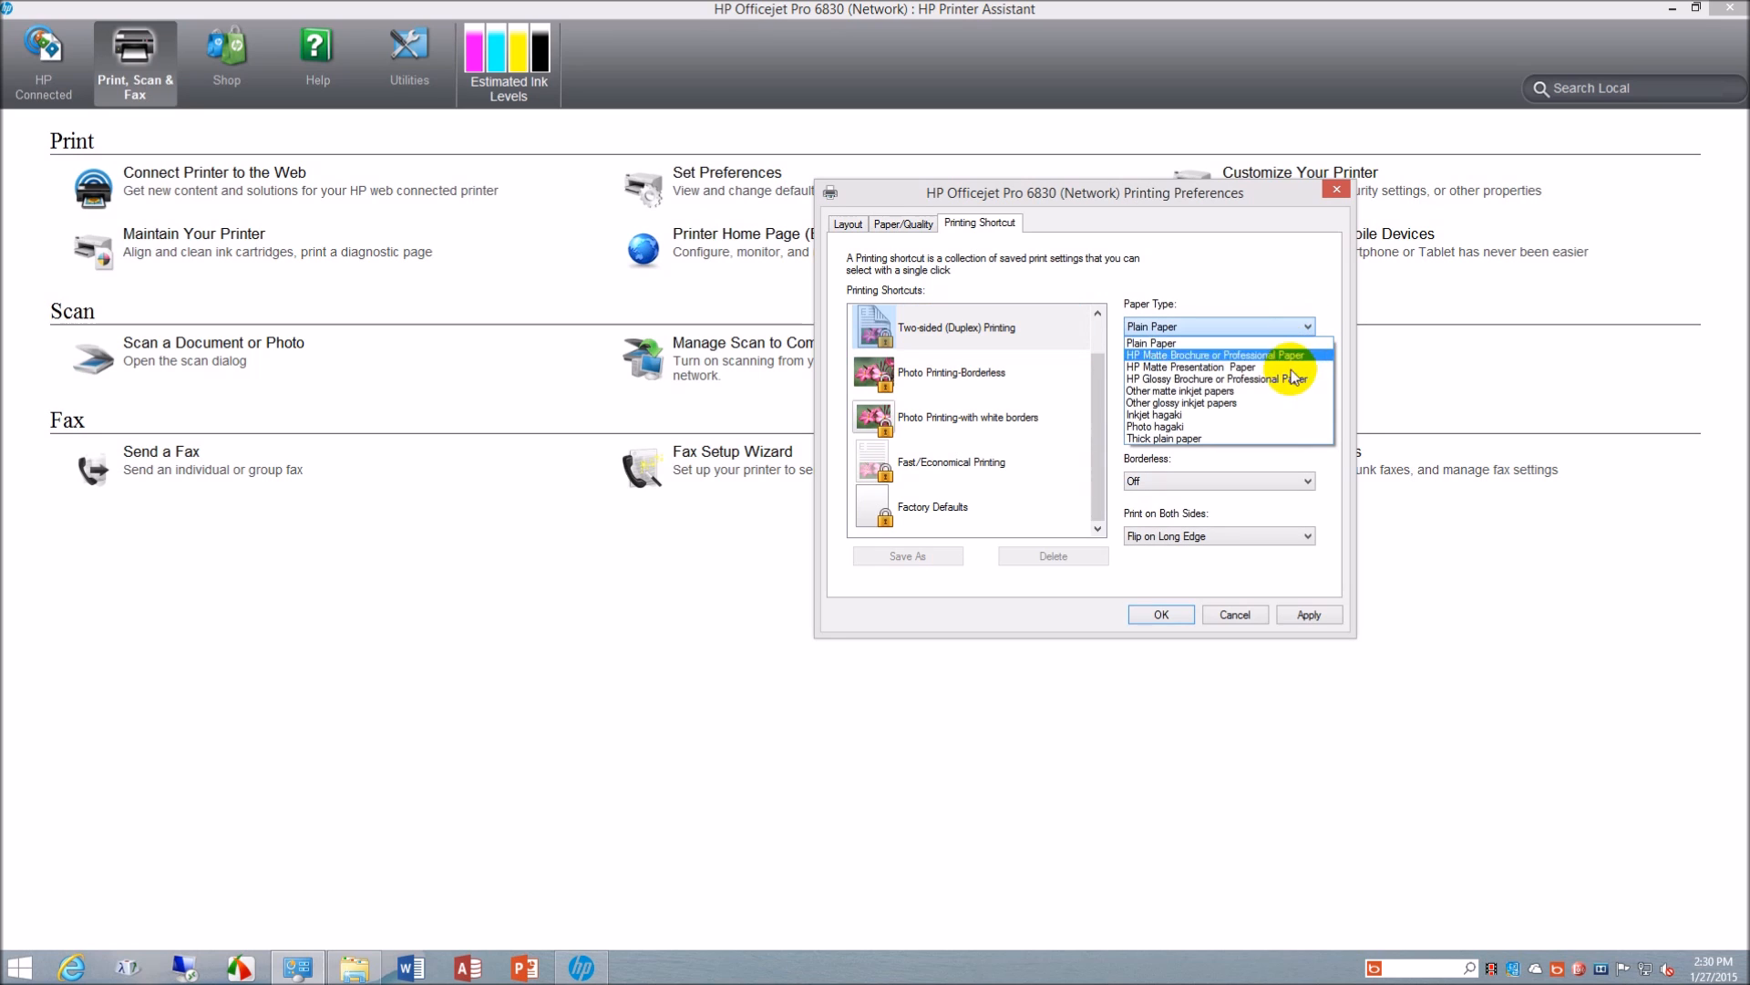
{"action": "left_click", "coordinate": [1296, 356]}
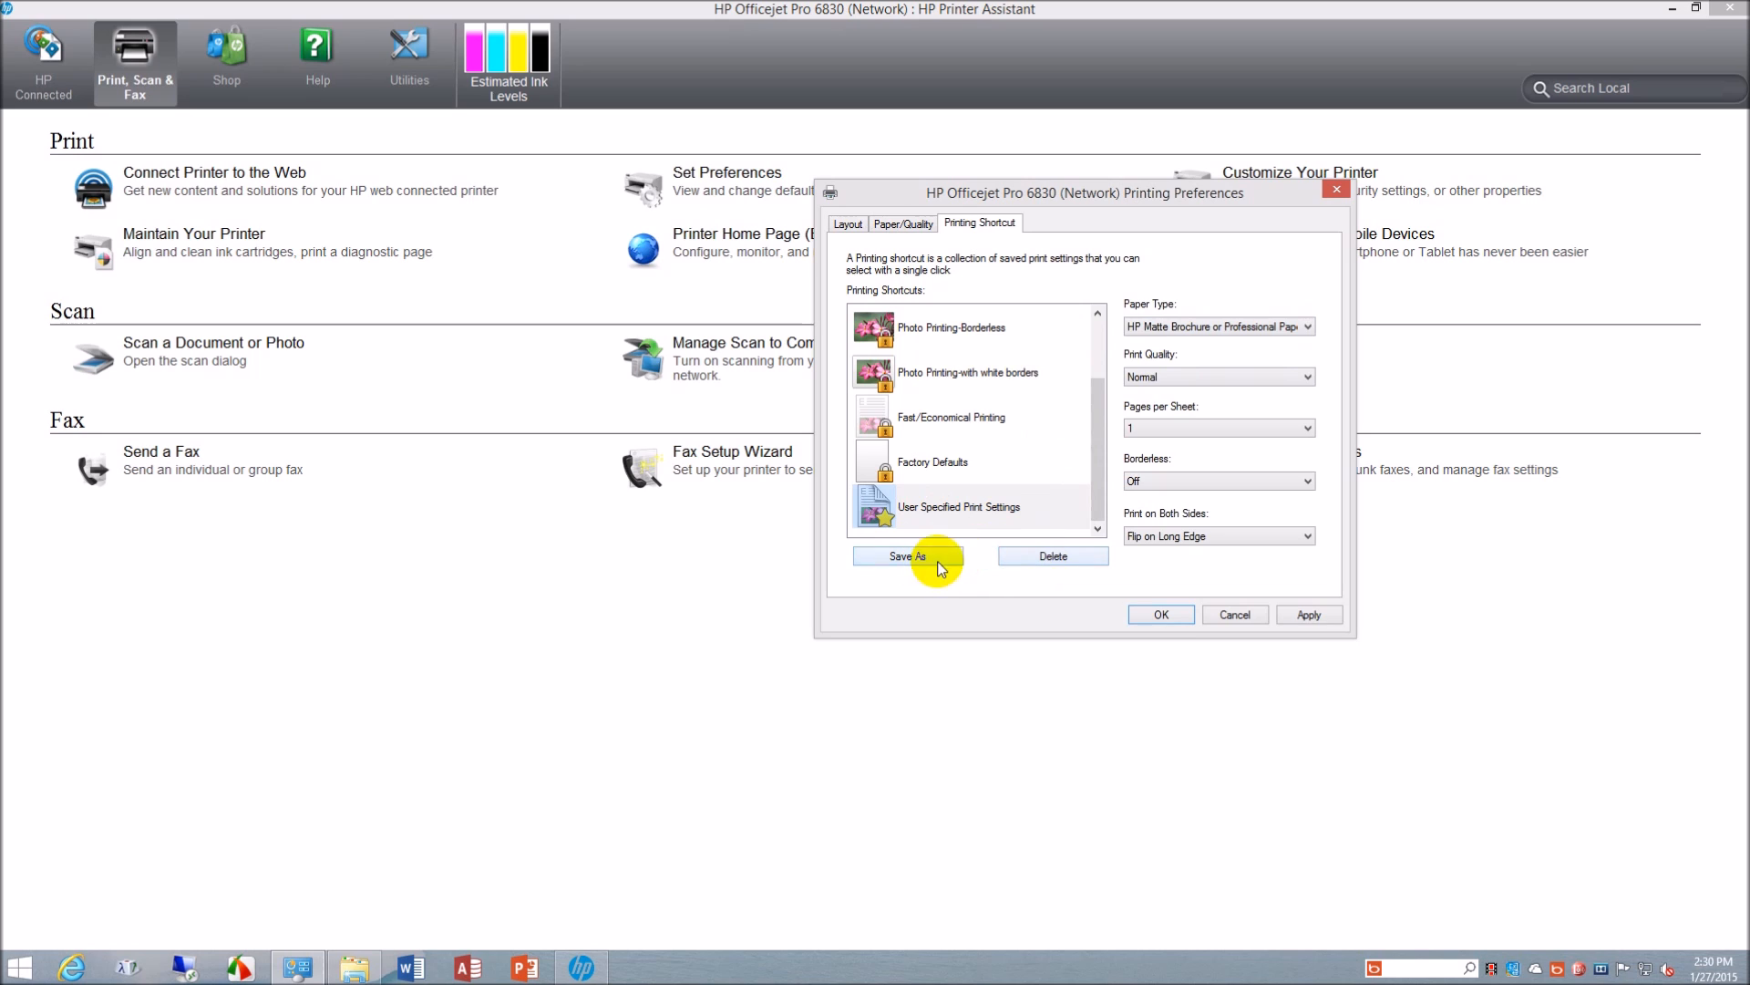
{"action": "left_click", "coordinate": [1032, 514]}
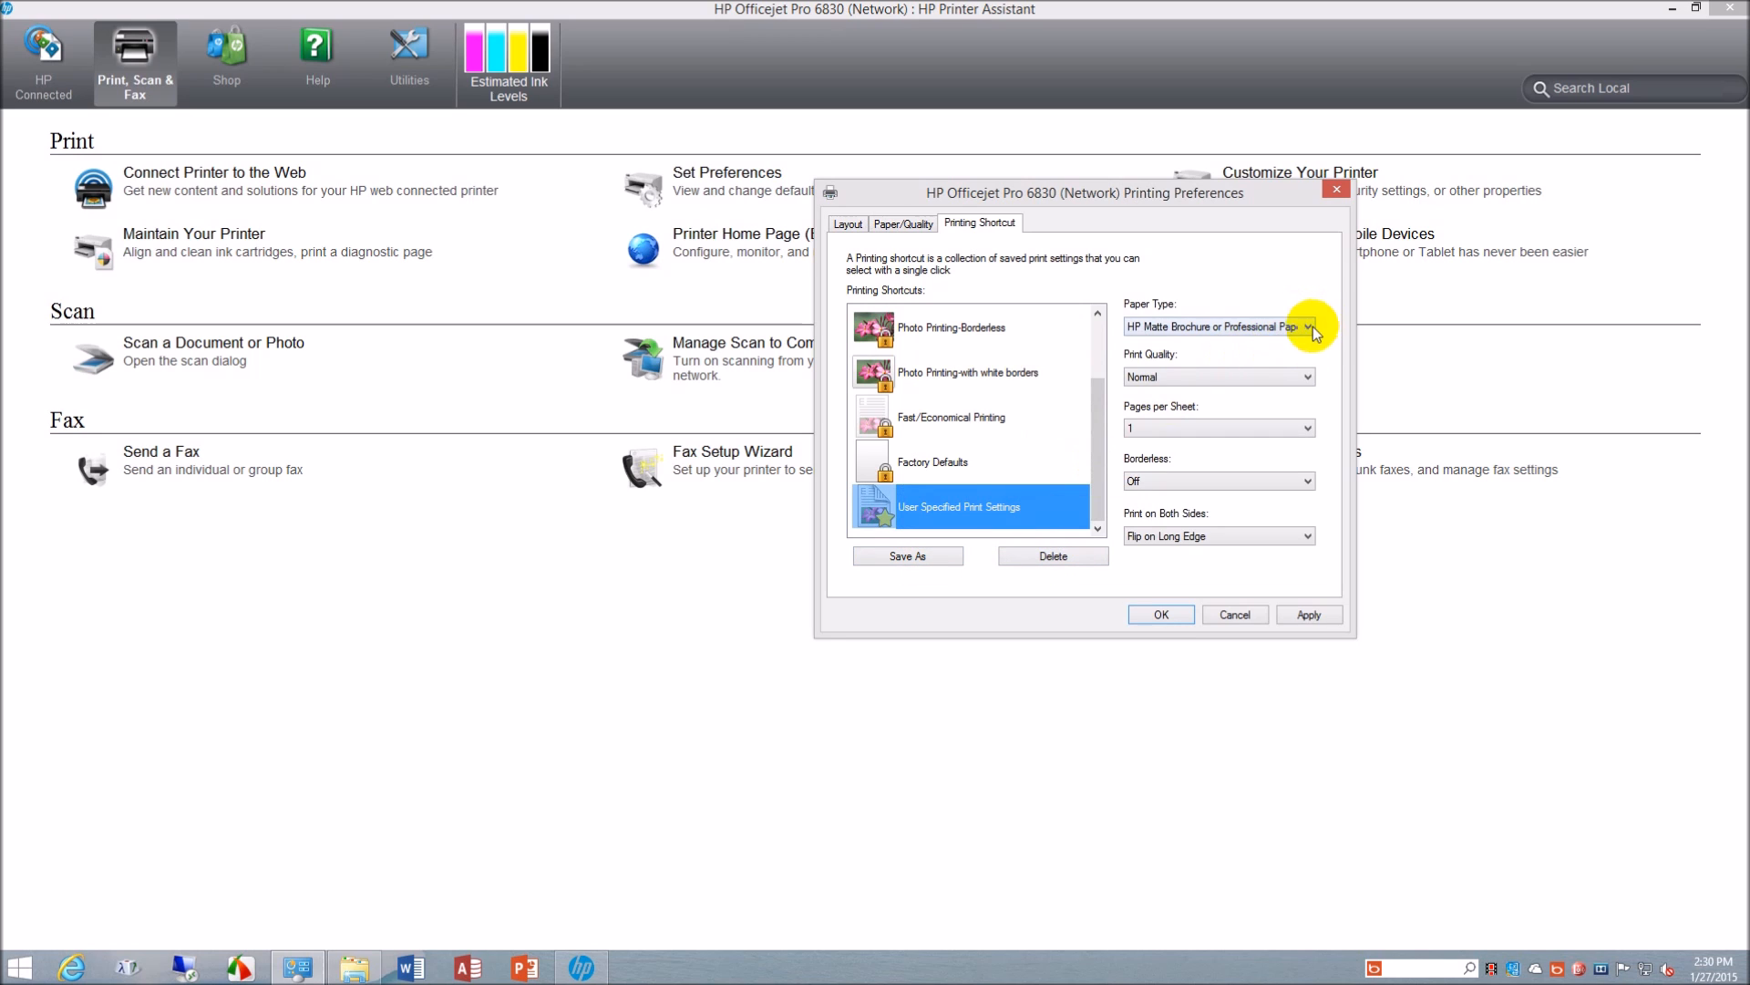
{"action": "left_click", "coordinate": [1311, 375]}
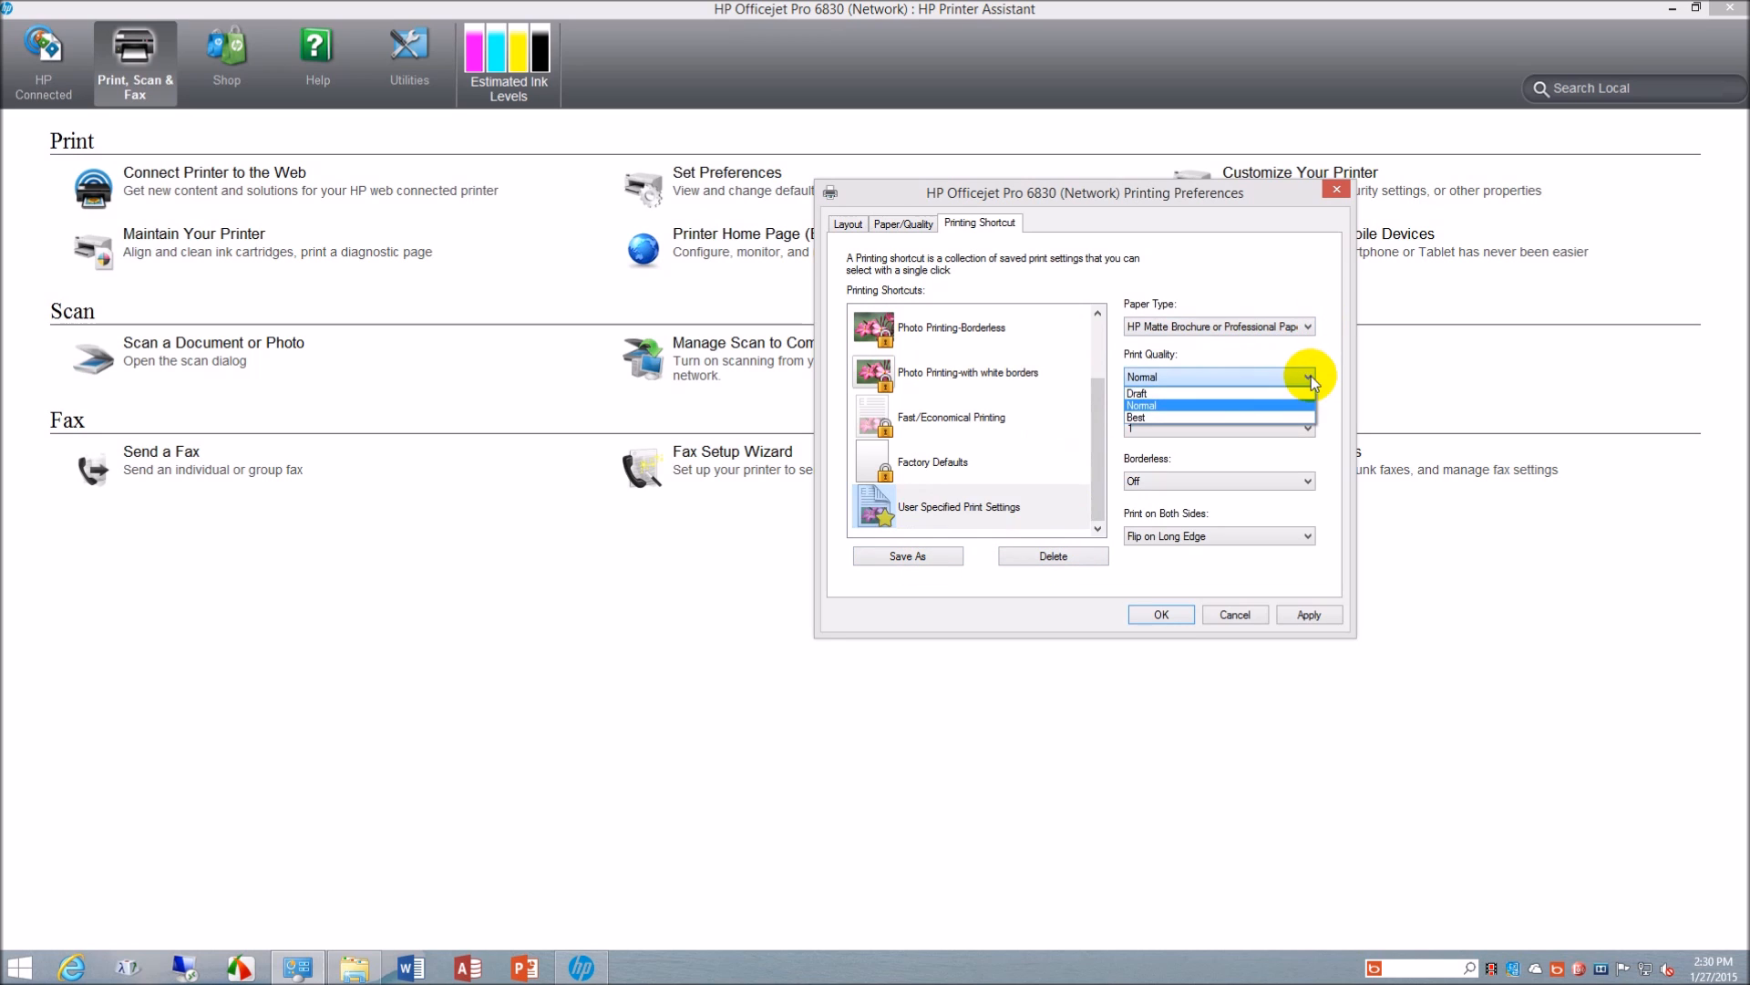
{"action": "left_click", "coordinate": [1280, 409]}
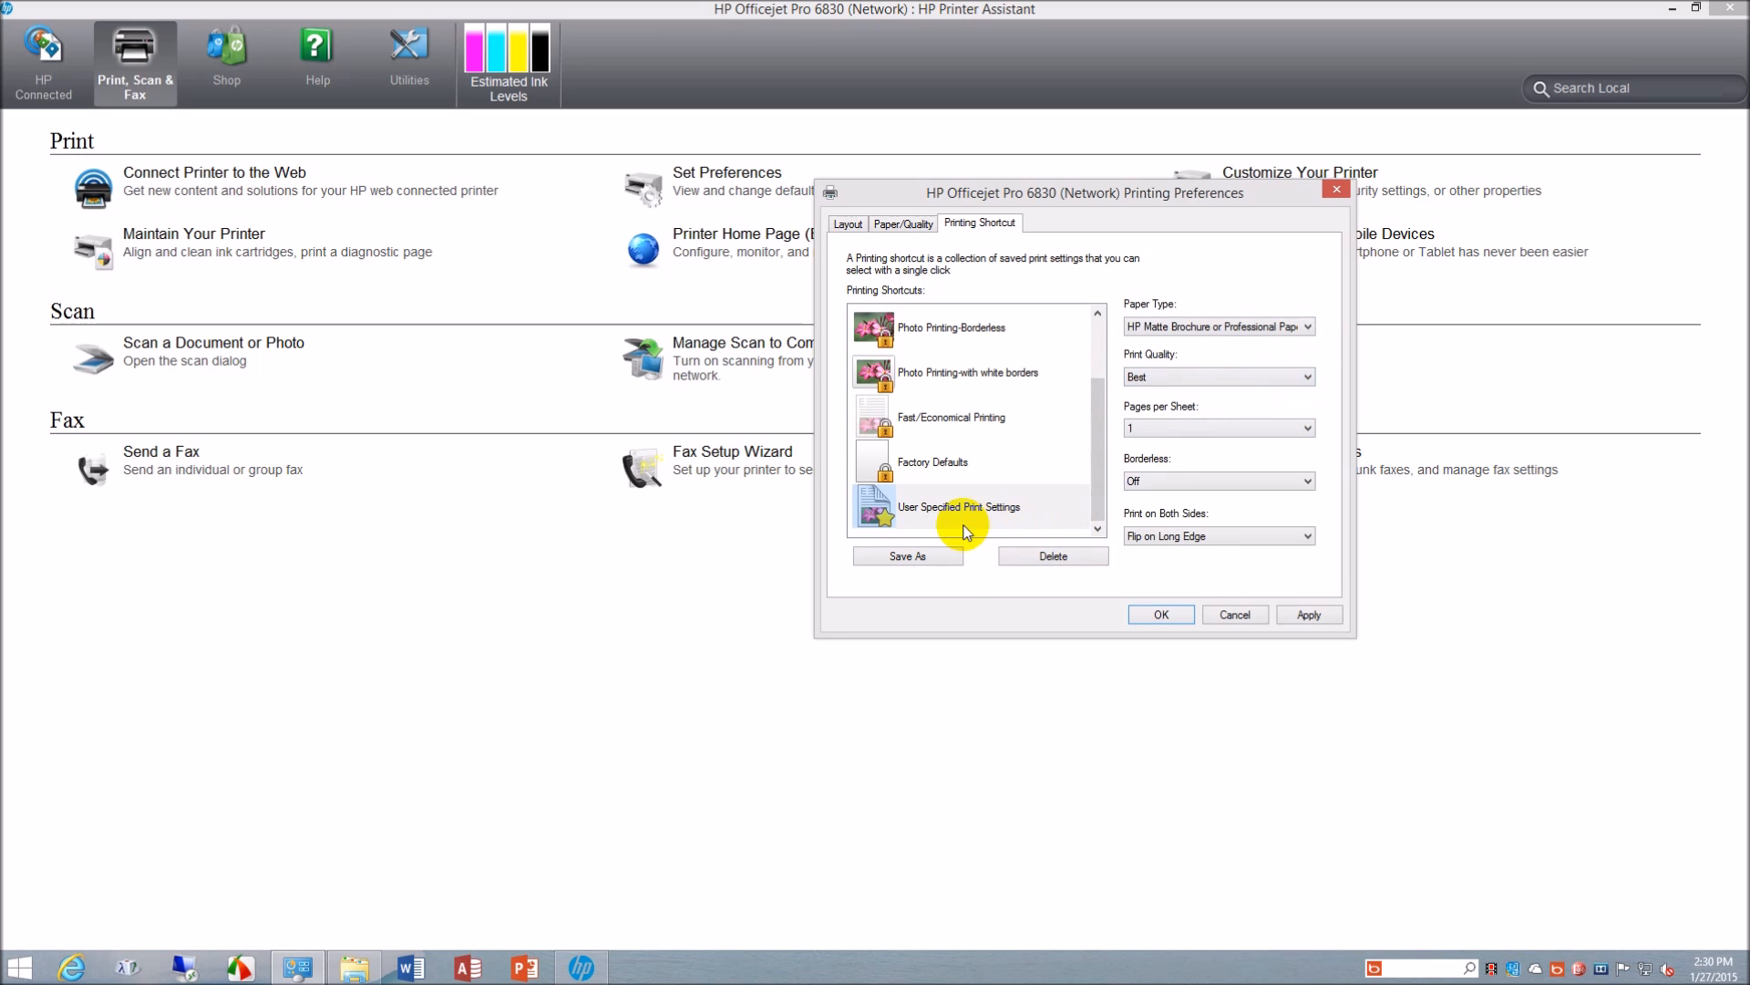
{"action": "left_click", "coordinate": [949, 554]}
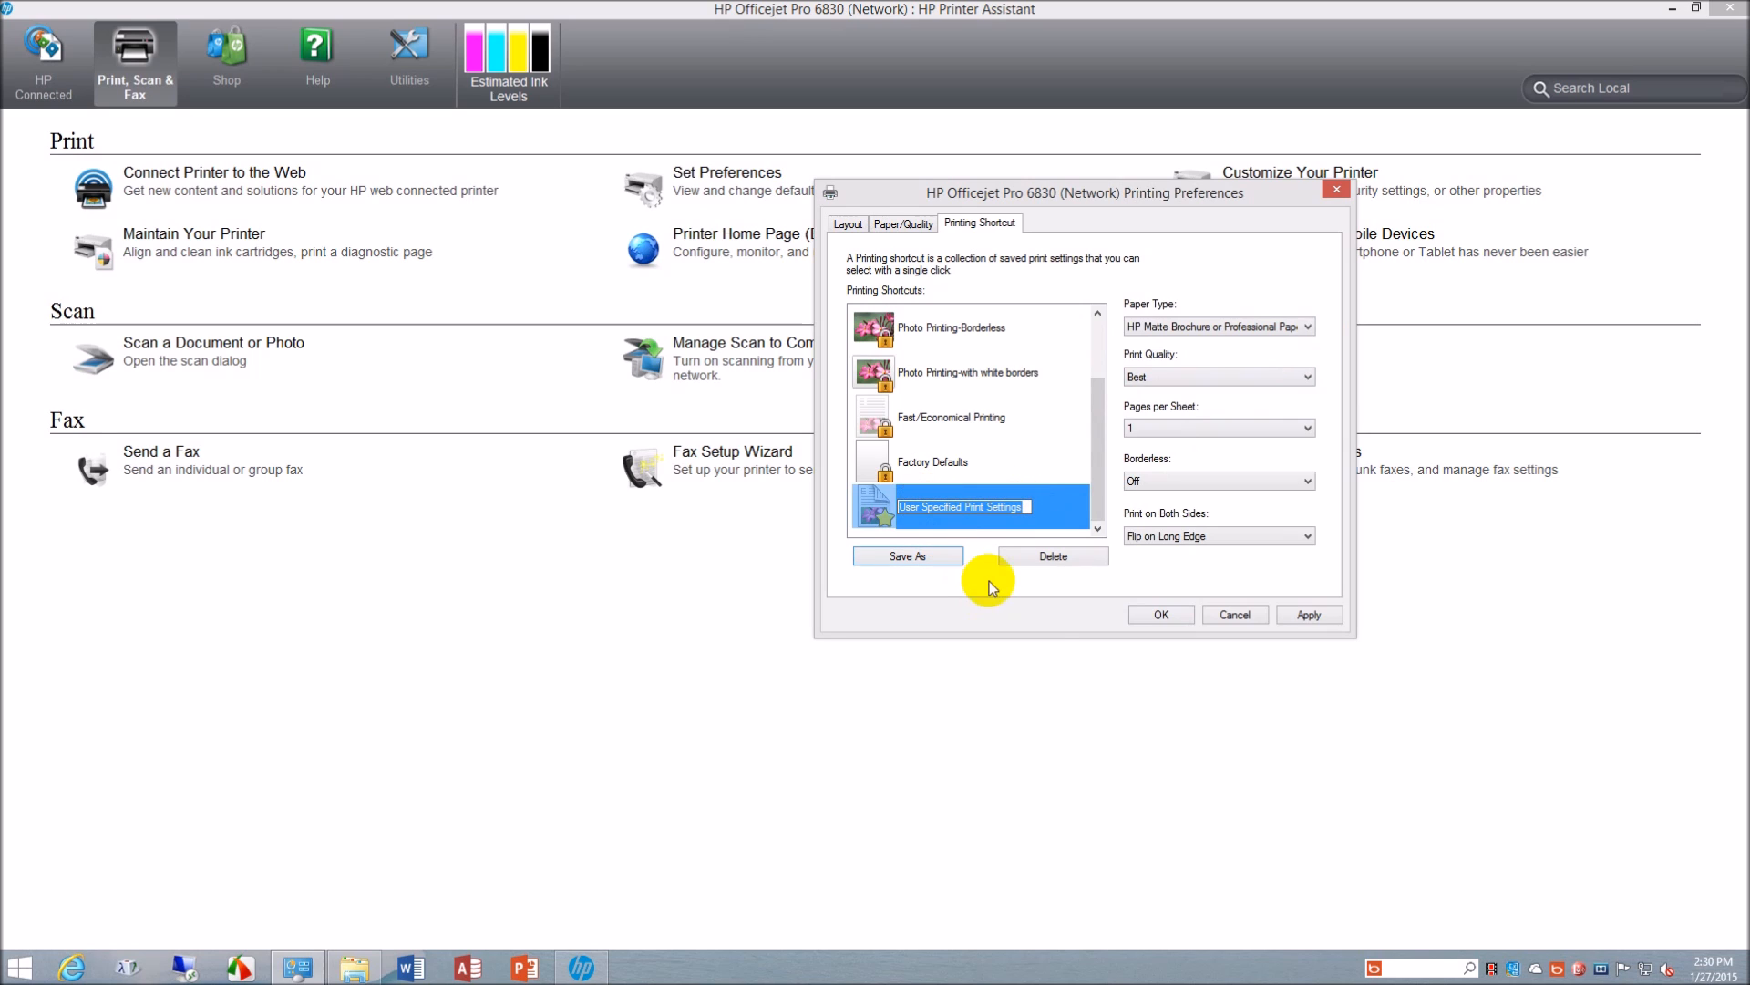
Step: Delete the User Specified Print Settings shortcut, reselect General Everyday Printing, and close the printing preferences without applying changes
{"action": "left_click", "coordinate": [1032, 558]}
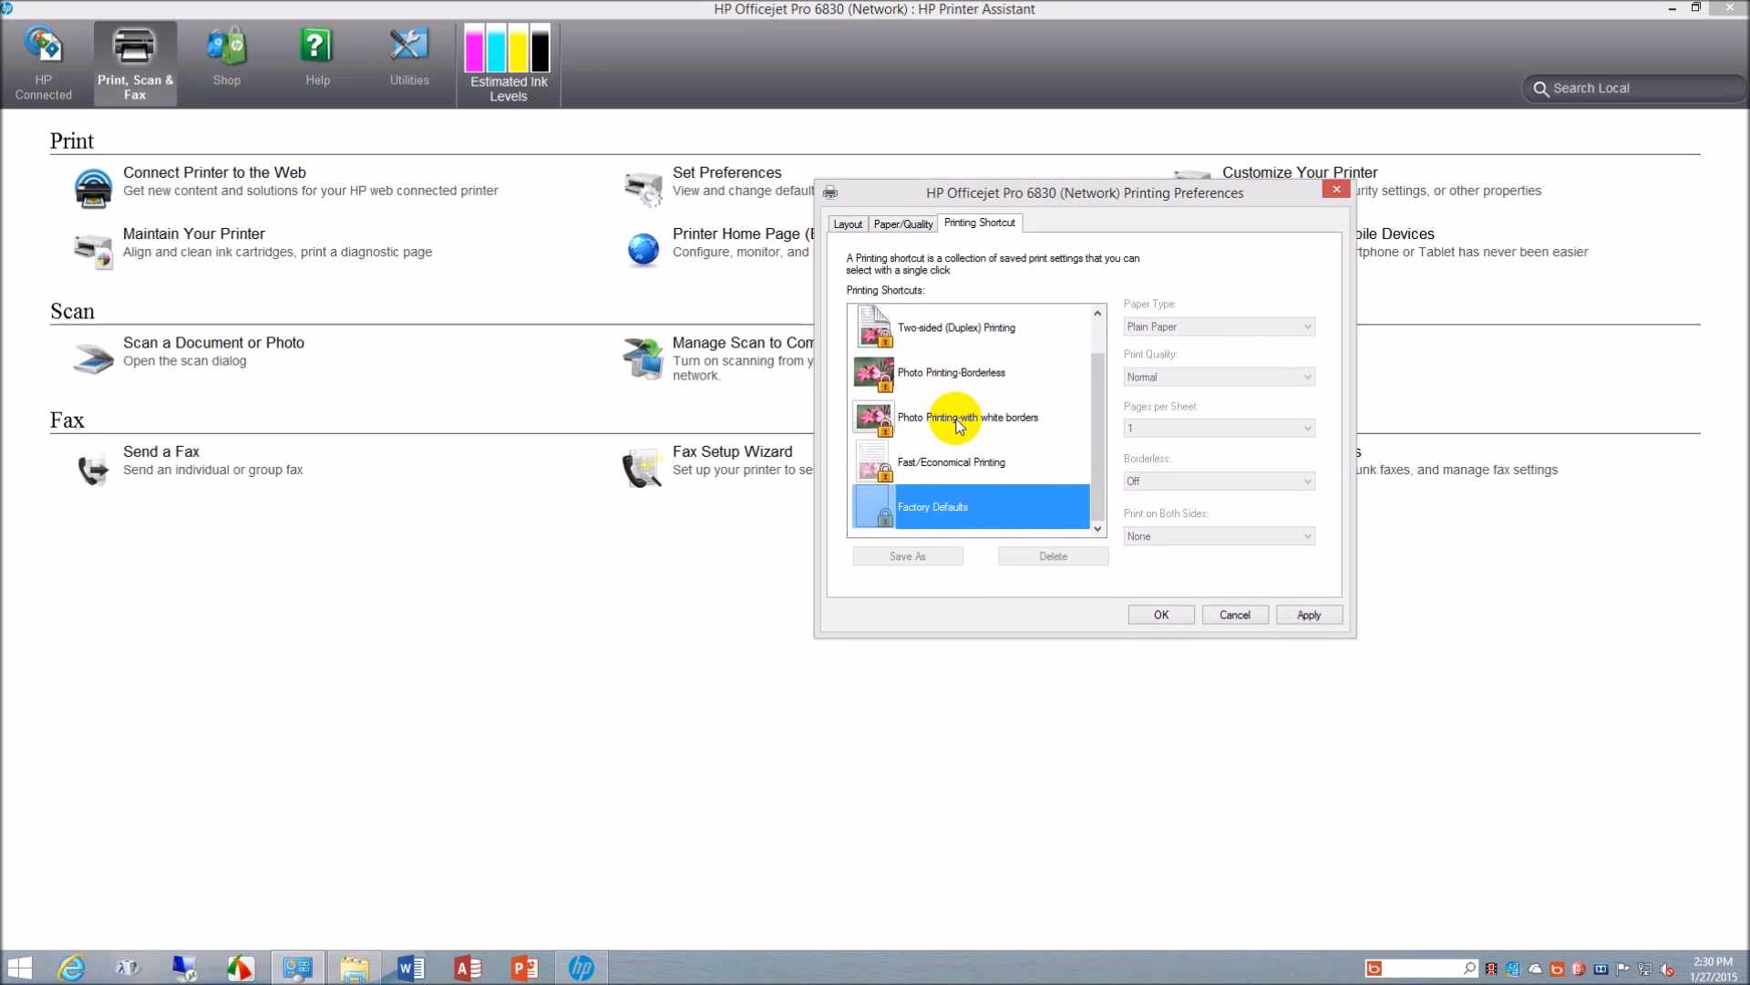
{"action": "left_click_drag", "start_coordinate": [1101, 452], "coordinate": [1041, 332]}
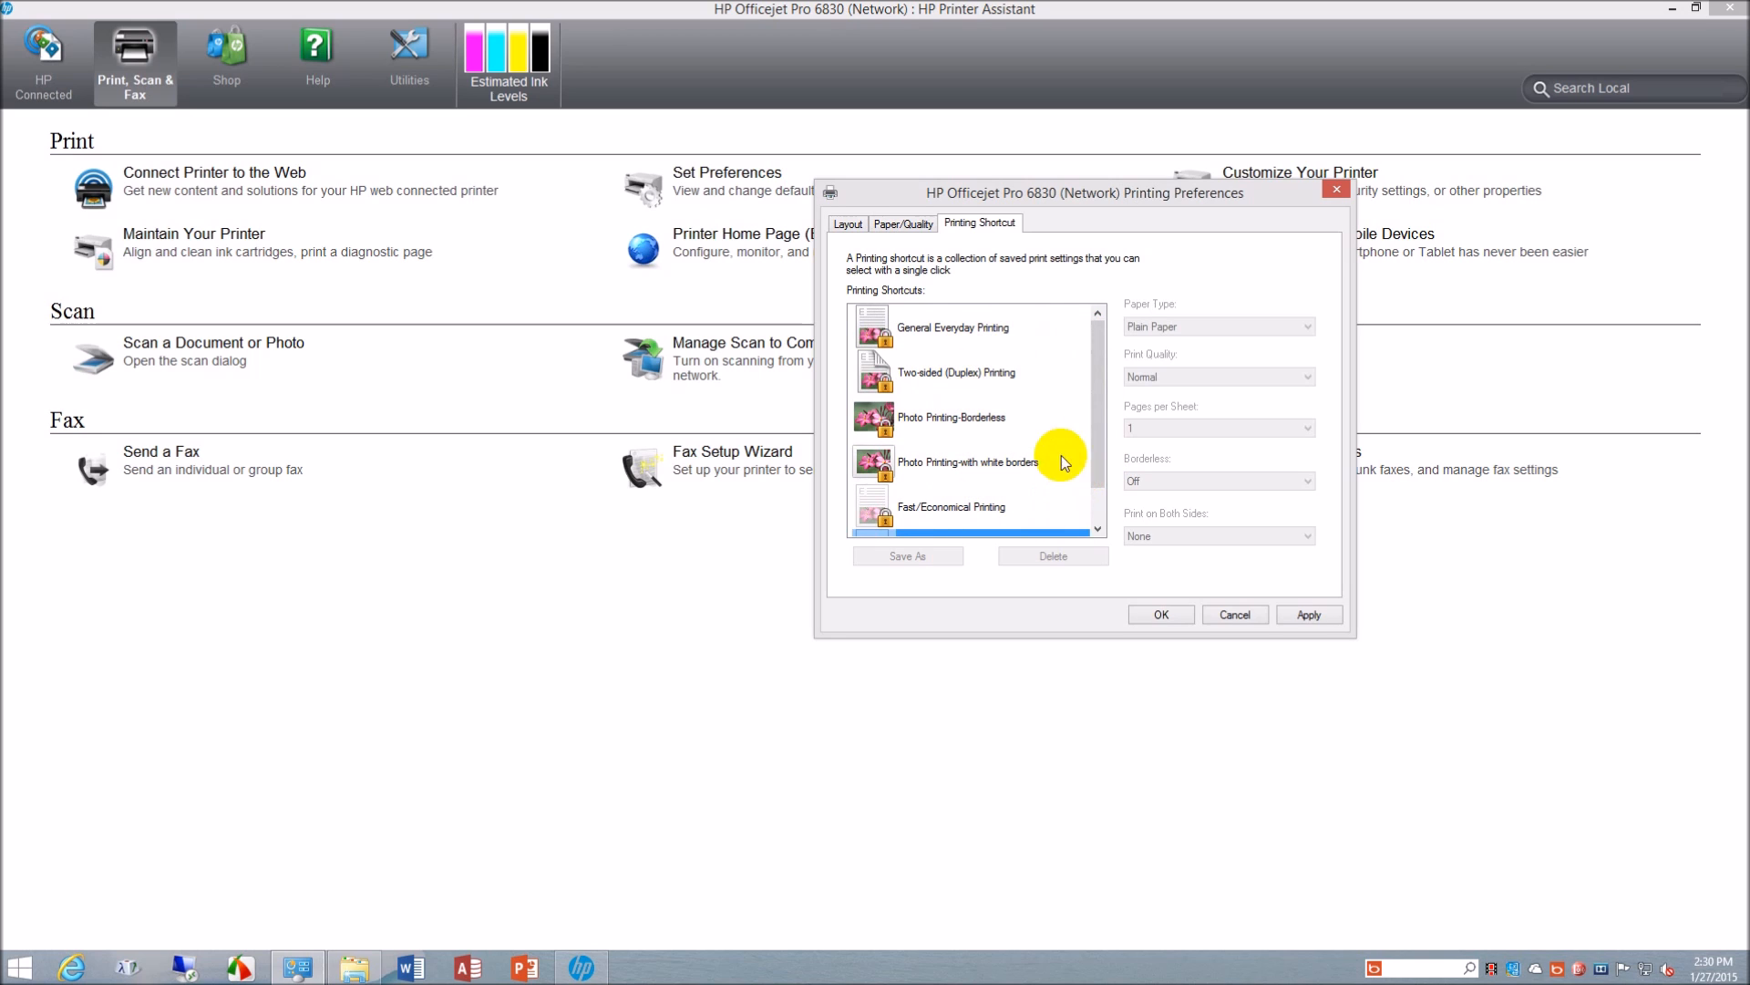
{"action": "left_click", "coordinate": [942, 331]}
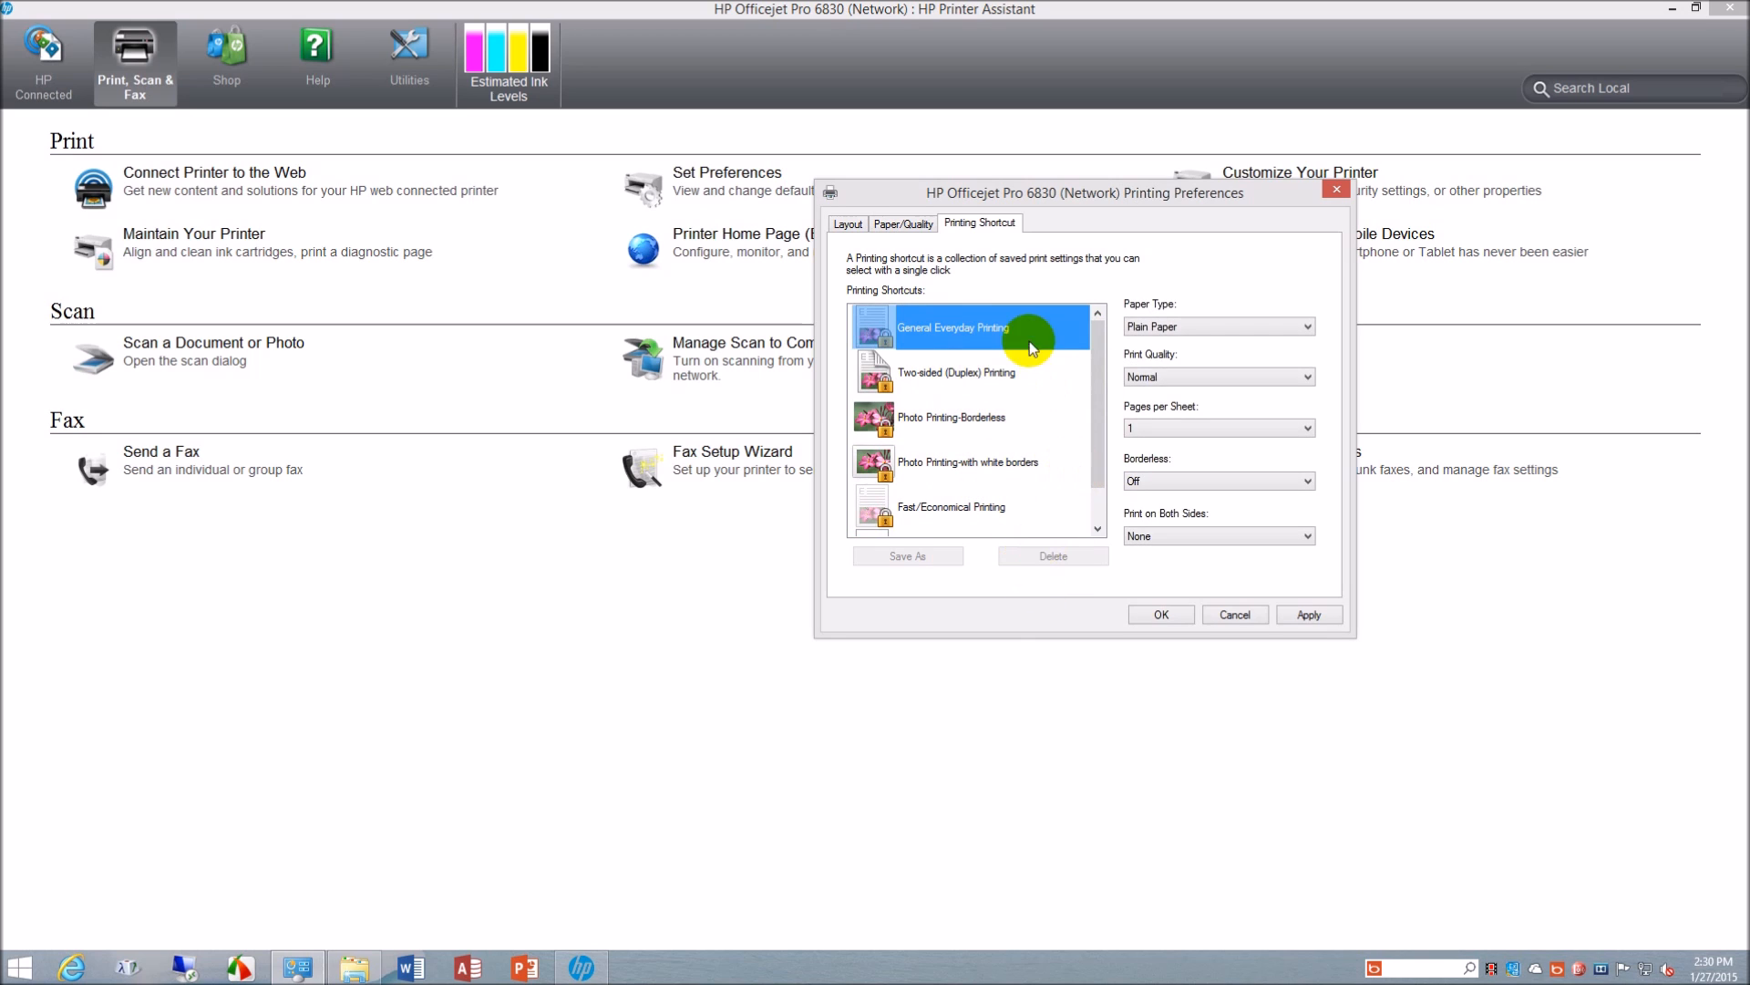
{"action": "left_click", "coordinate": [1236, 615]}
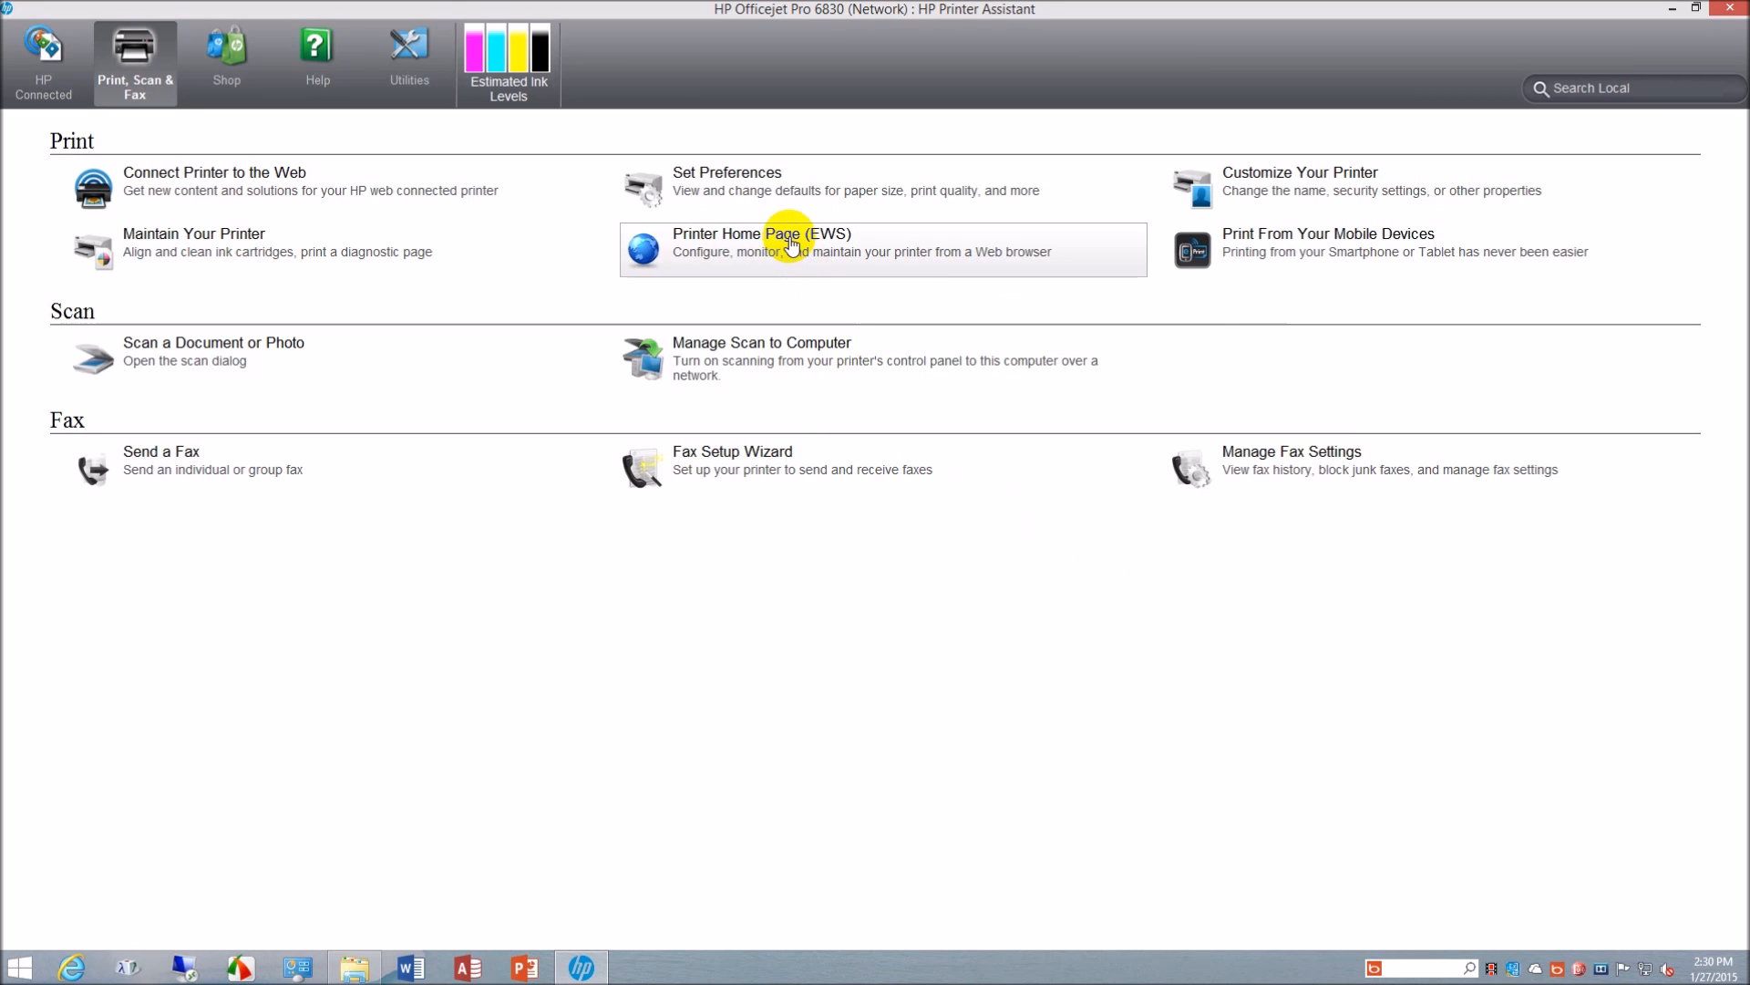
Step: Open the printer's properties from Customize Your Printer, review its ports and device settings, and close them without changes
{"action": "left_click", "coordinate": [1295, 182]}
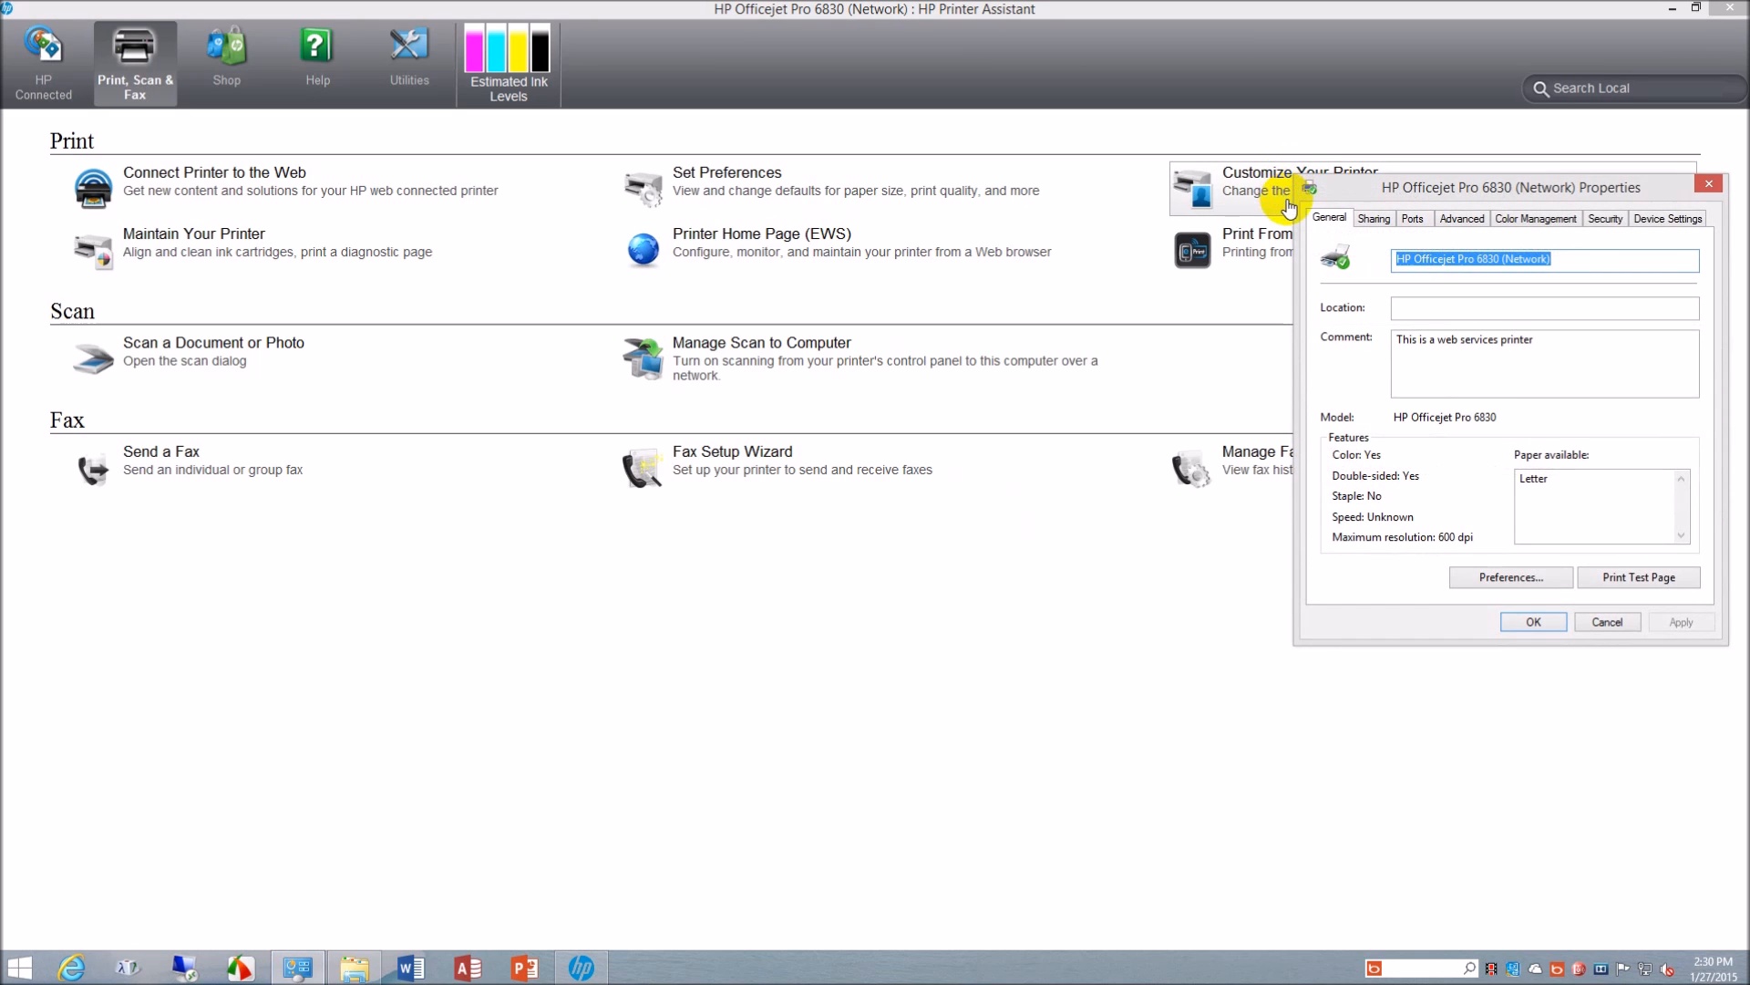
{"action": "left_click_drag", "start_coordinate": [1373, 196], "coordinate": [718, 285]}
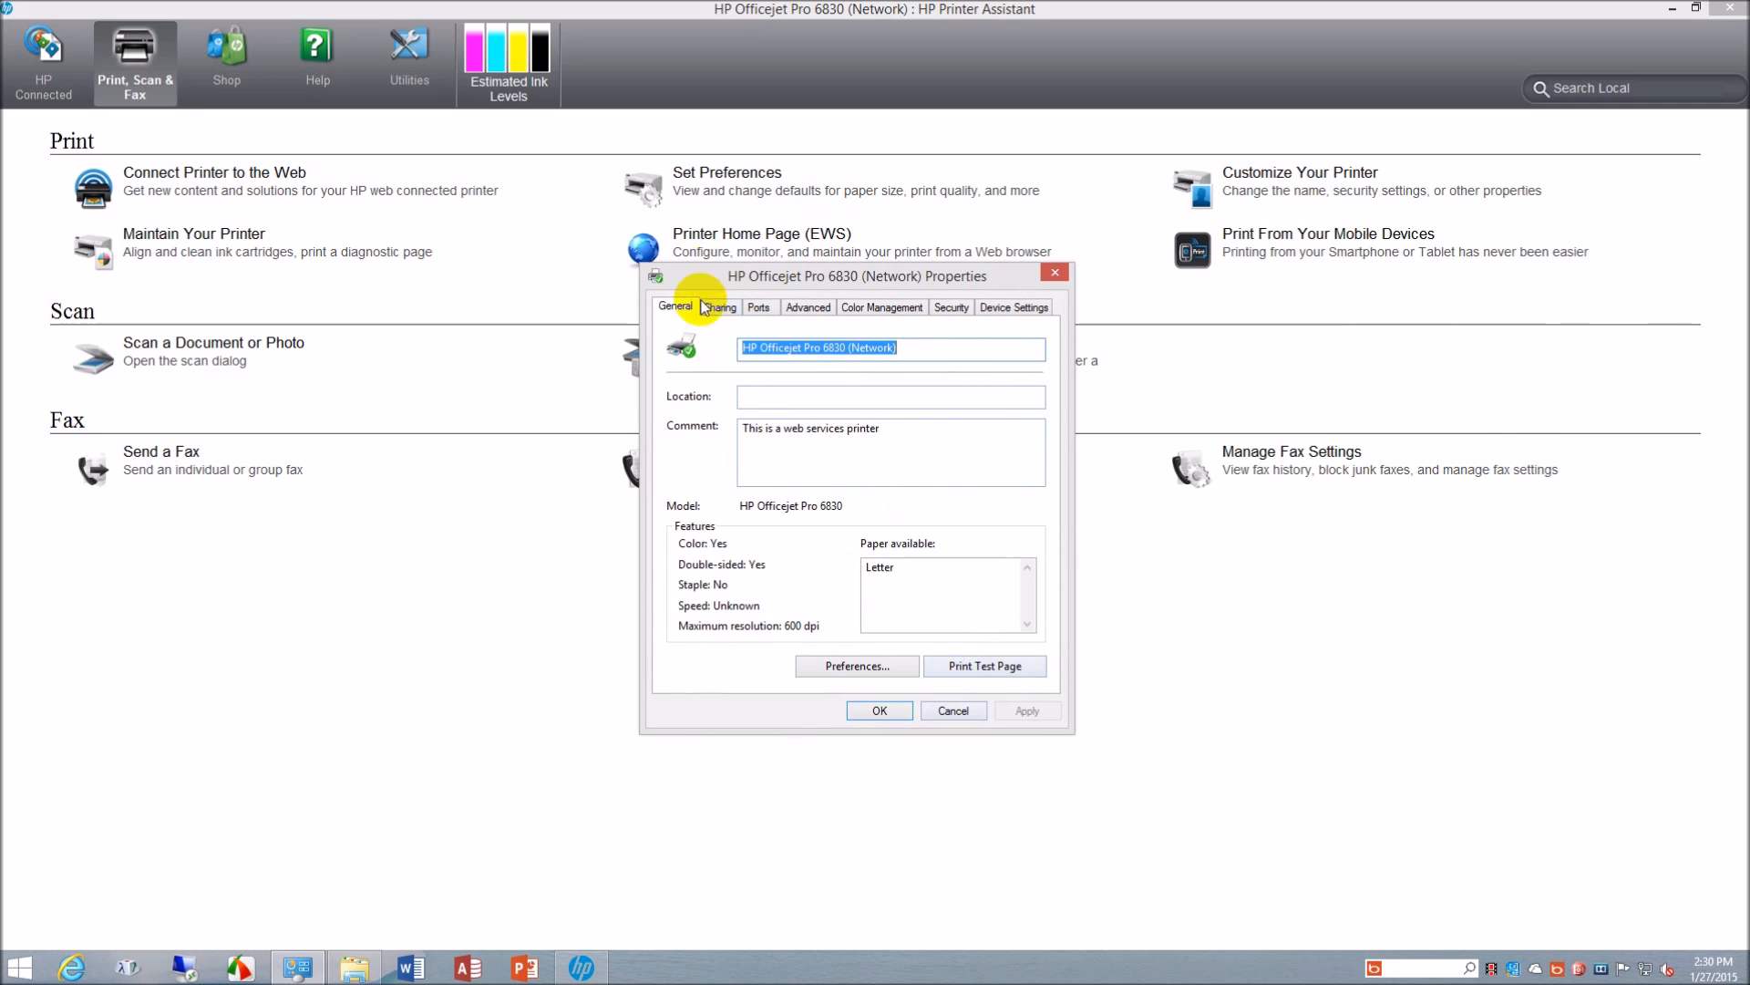
{"action": "left_click", "coordinate": [763, 309]}
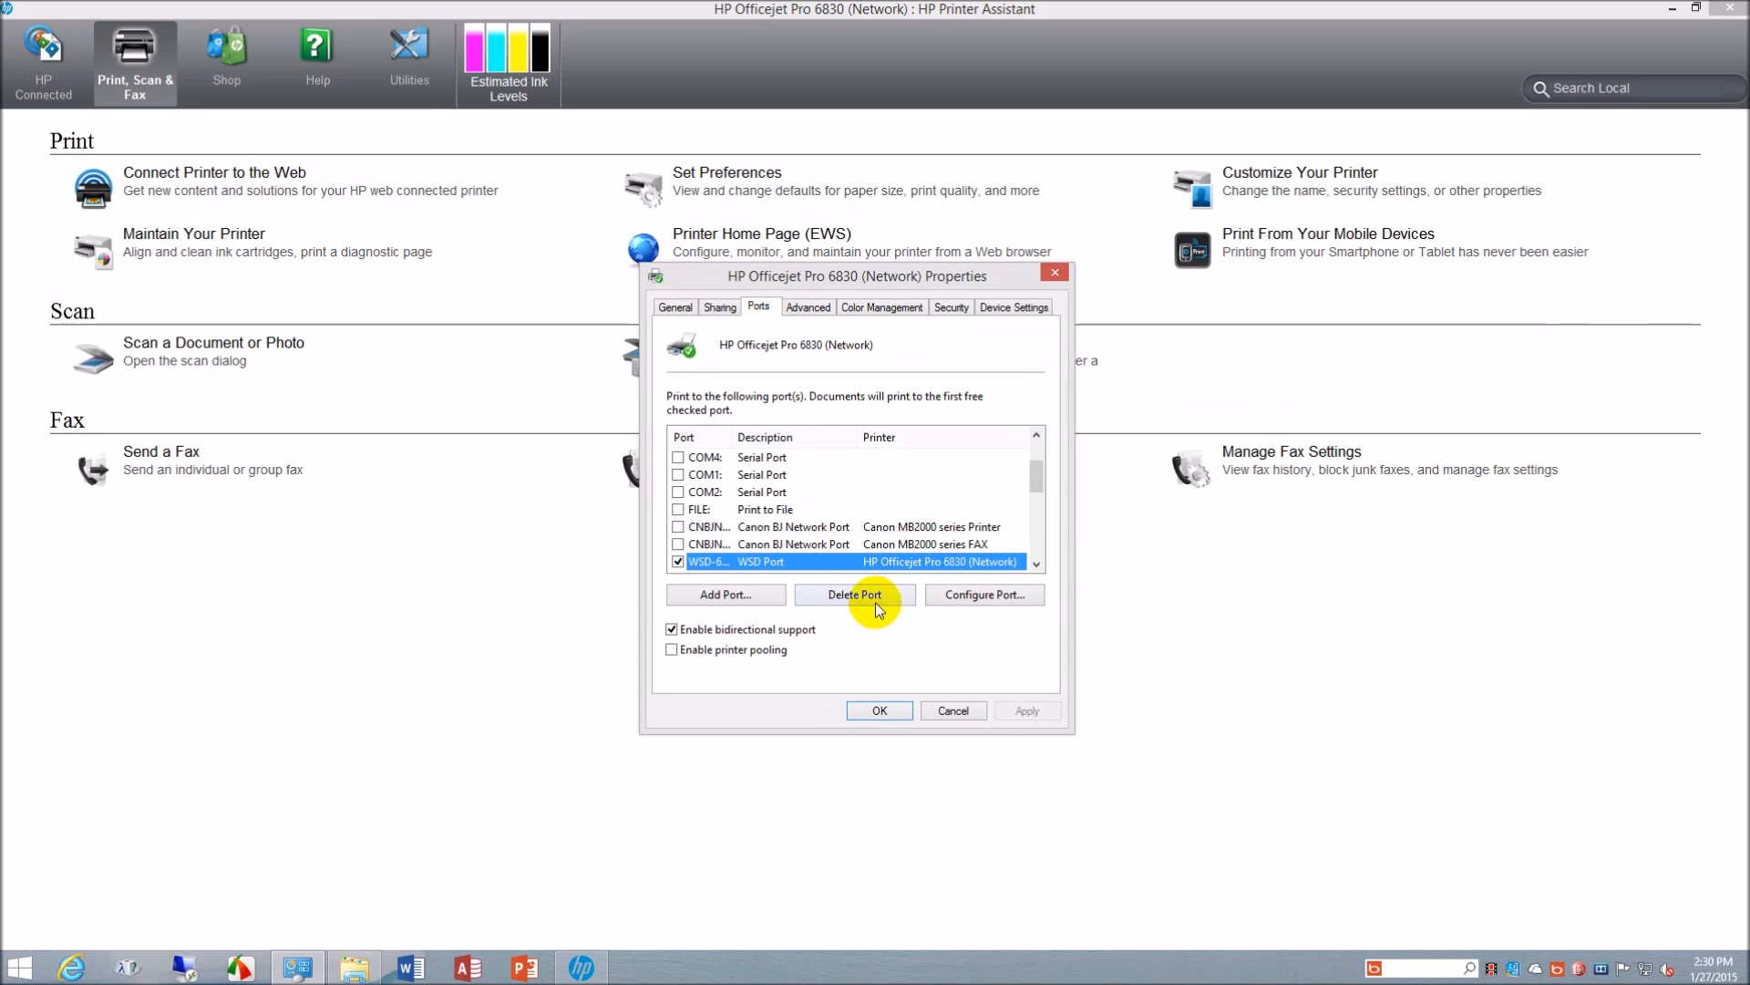
{"action": "left_click", "coordinate": [1026, 312]}
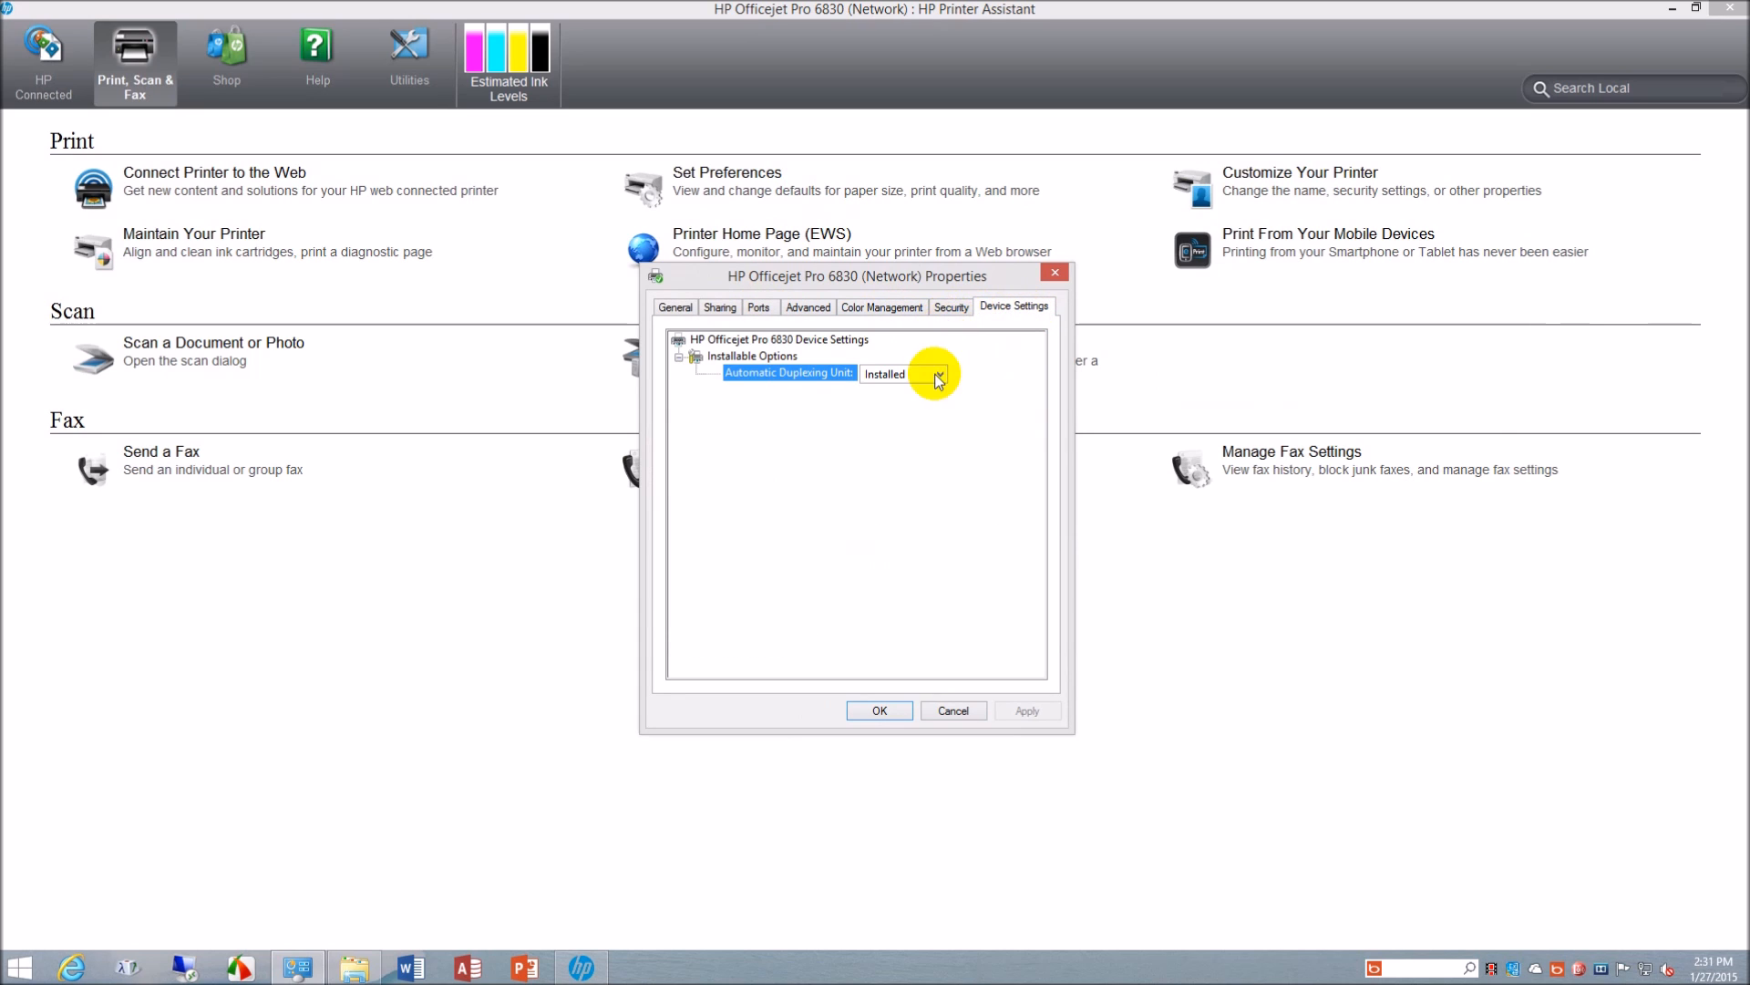
{"action": "left_click", "coordinate": [953, 711]}
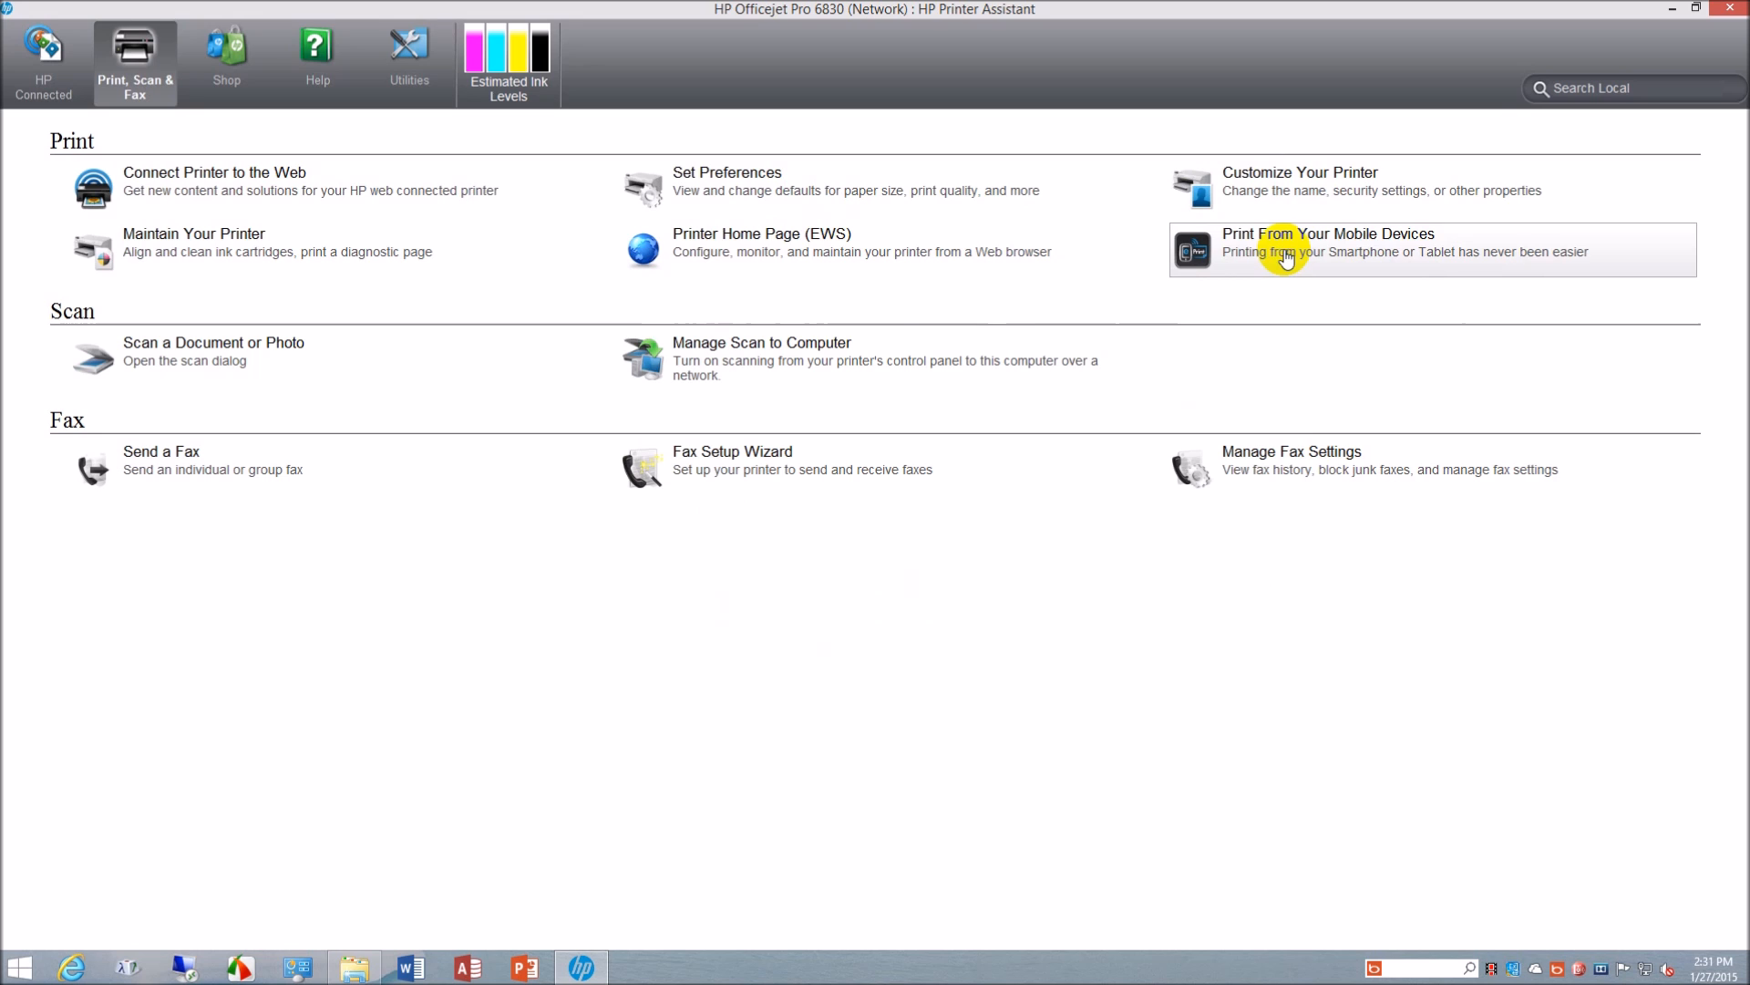
Step: View the HP Mobile Printing website for printing from smartphones and tablets, and close the browser window
{"action": "left_click", "coordinate": [1286, 258]}
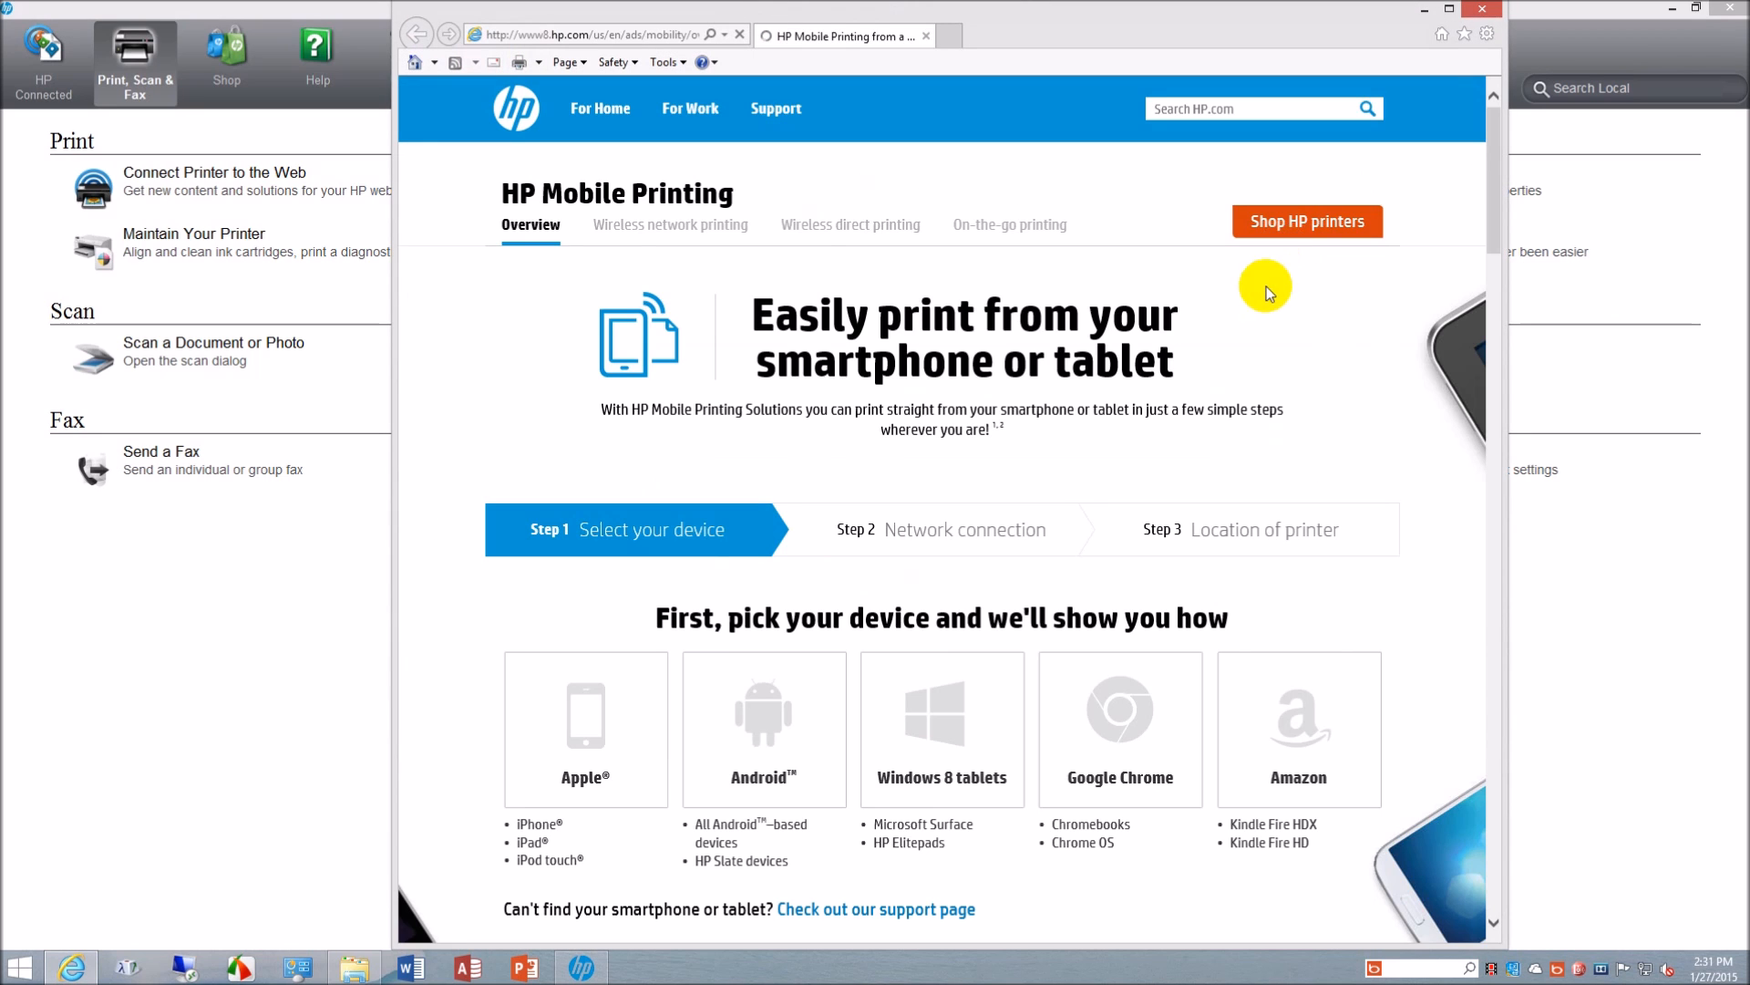
{"action": "scroll", "coordinate": [1245, 476], "scroll_direction": "down", "scroll_amount": 3}
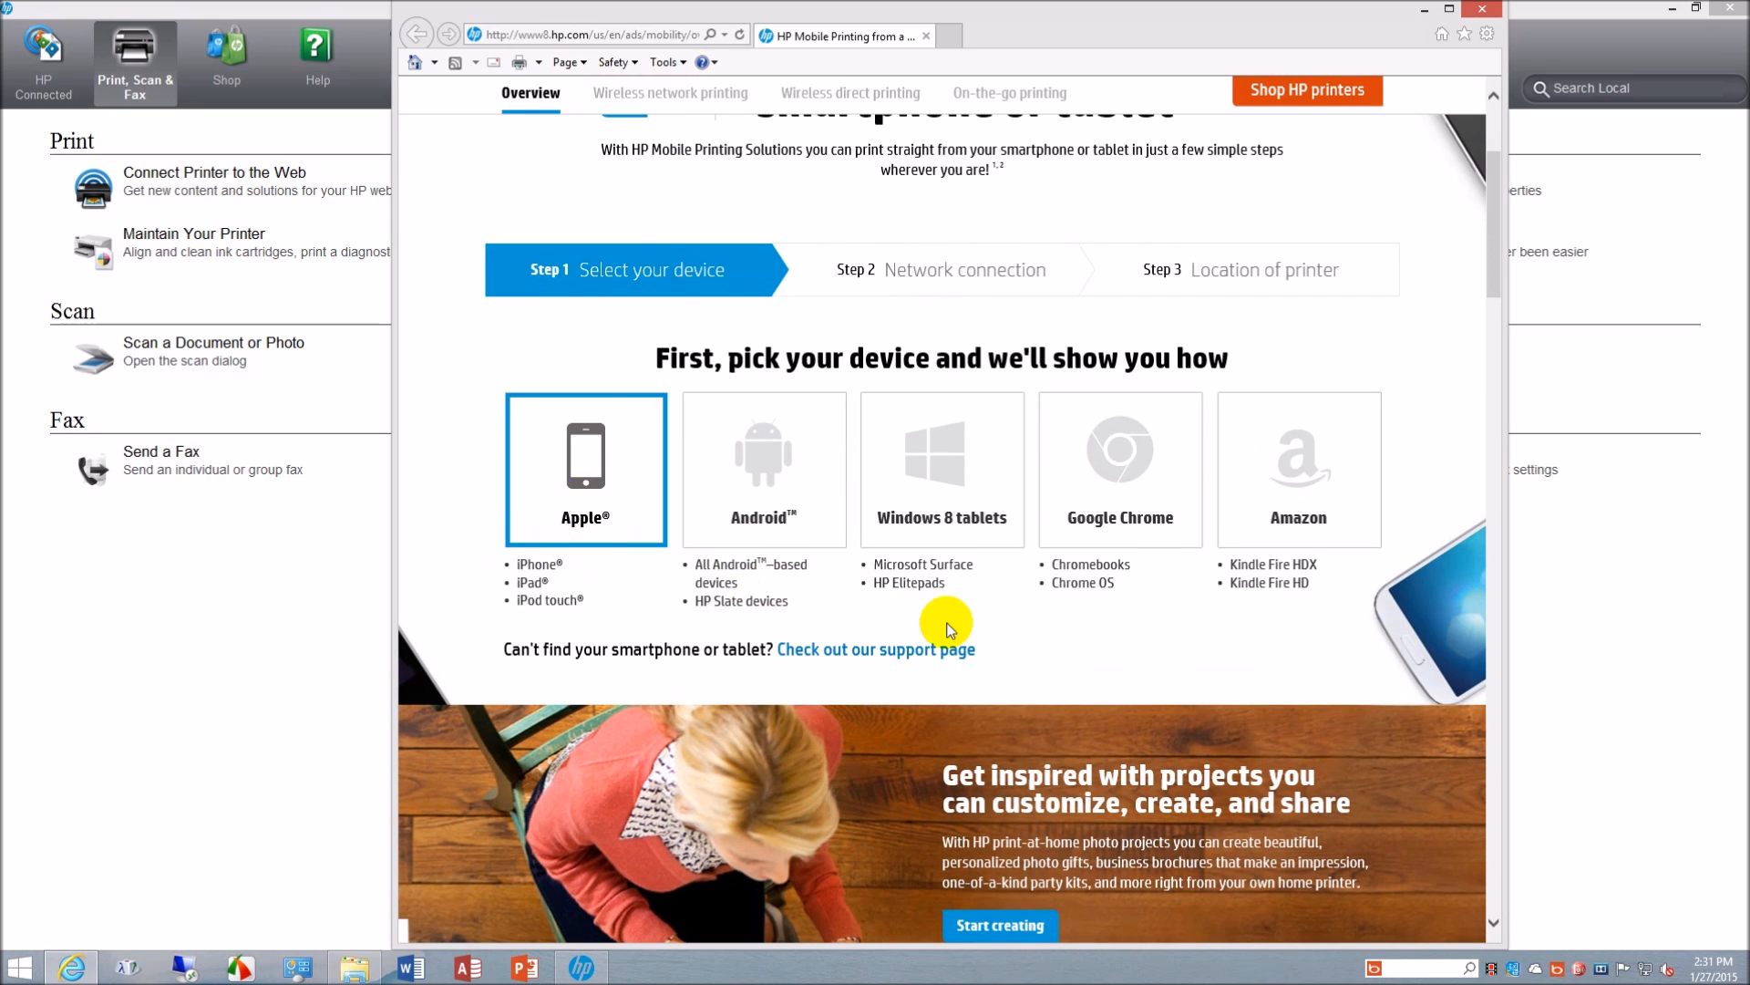
{"action": "scroll", "coordinate": [1003, 611], "scroll_direction": "up", "scroll_amount": 3}
{"action": "scroll", "coordinate": [1054, 524], "scroll_direction": "down", "scroll_amount": 4}
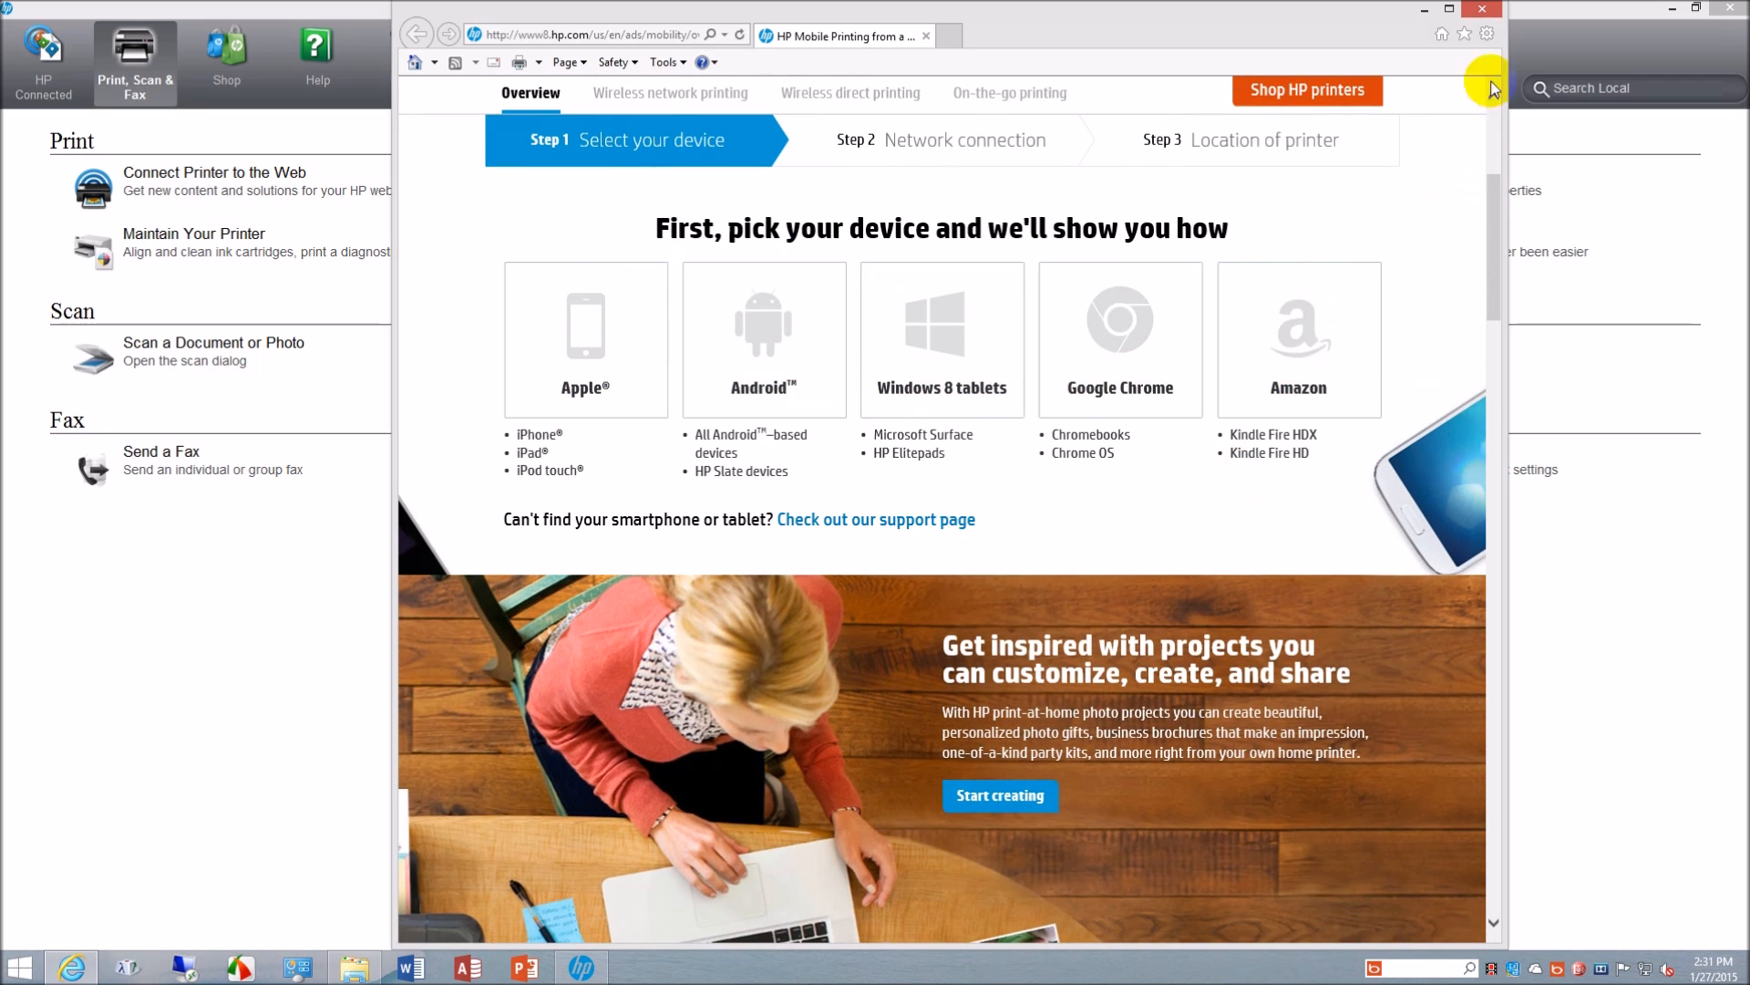
{"action": "left_click", "coordinate": [1482, 11]}
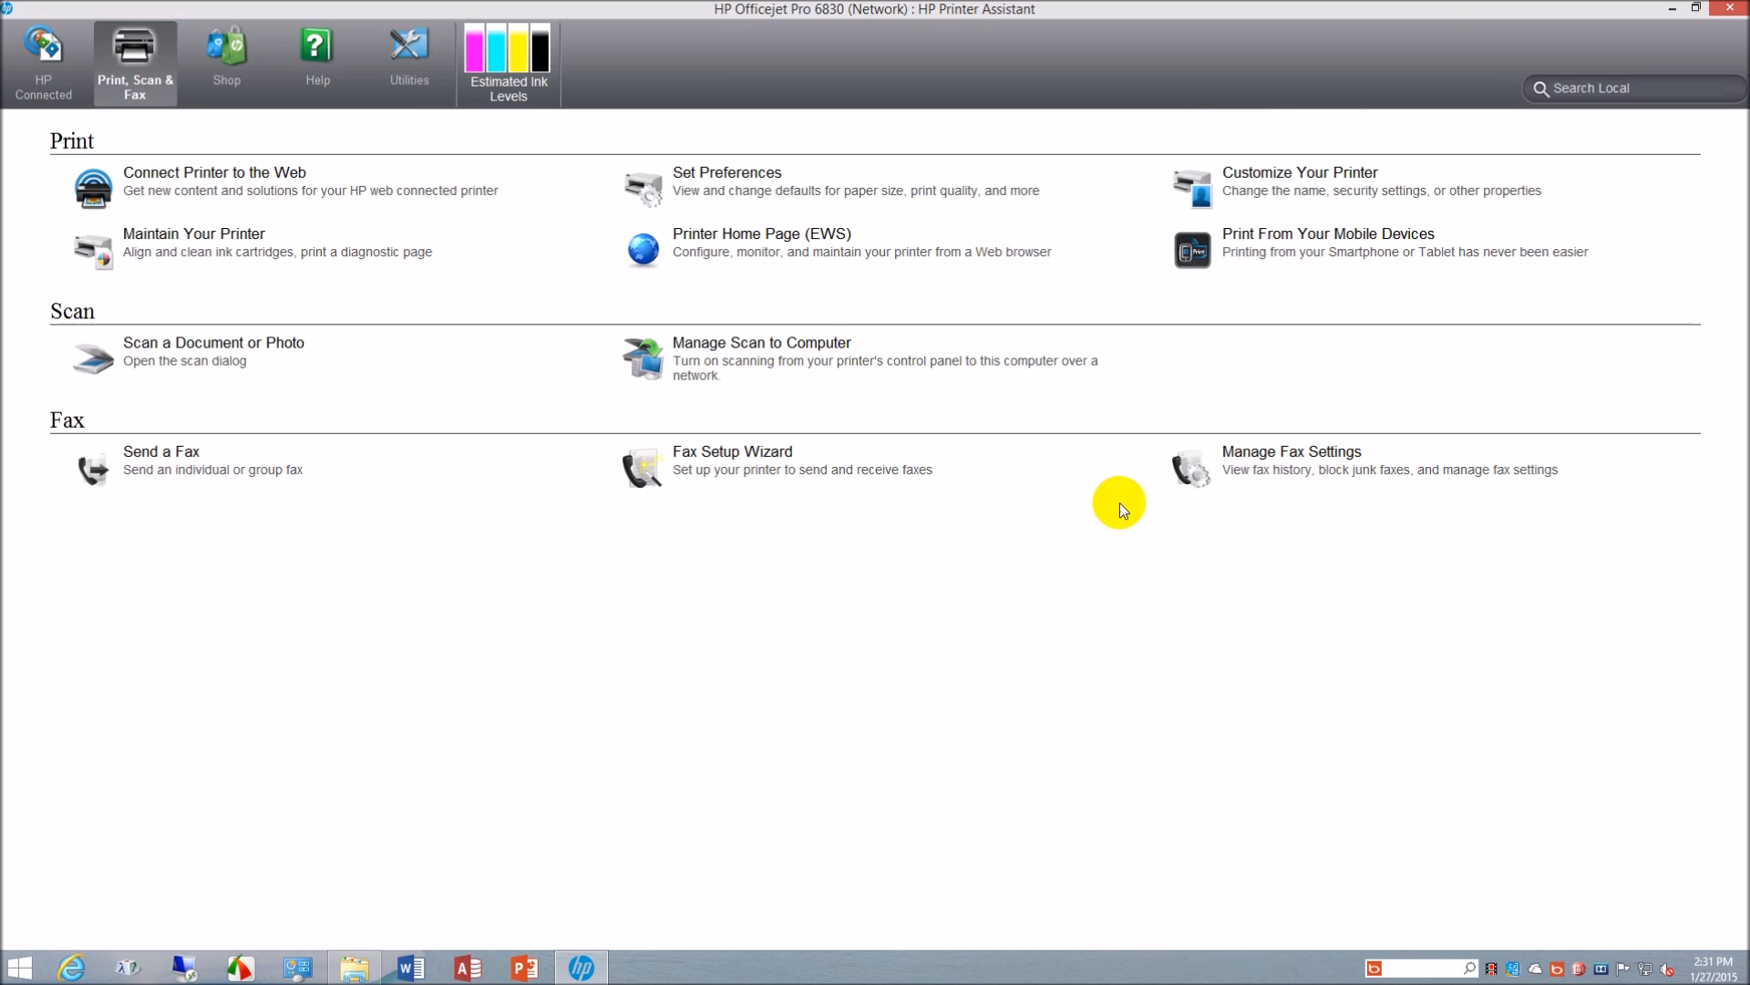
Step: Open Manage Fax Settings and review the basic settings, the full fax phonebook and the junk fax blocker
{"action": "left_click", "coordinate": [1250, 459]}
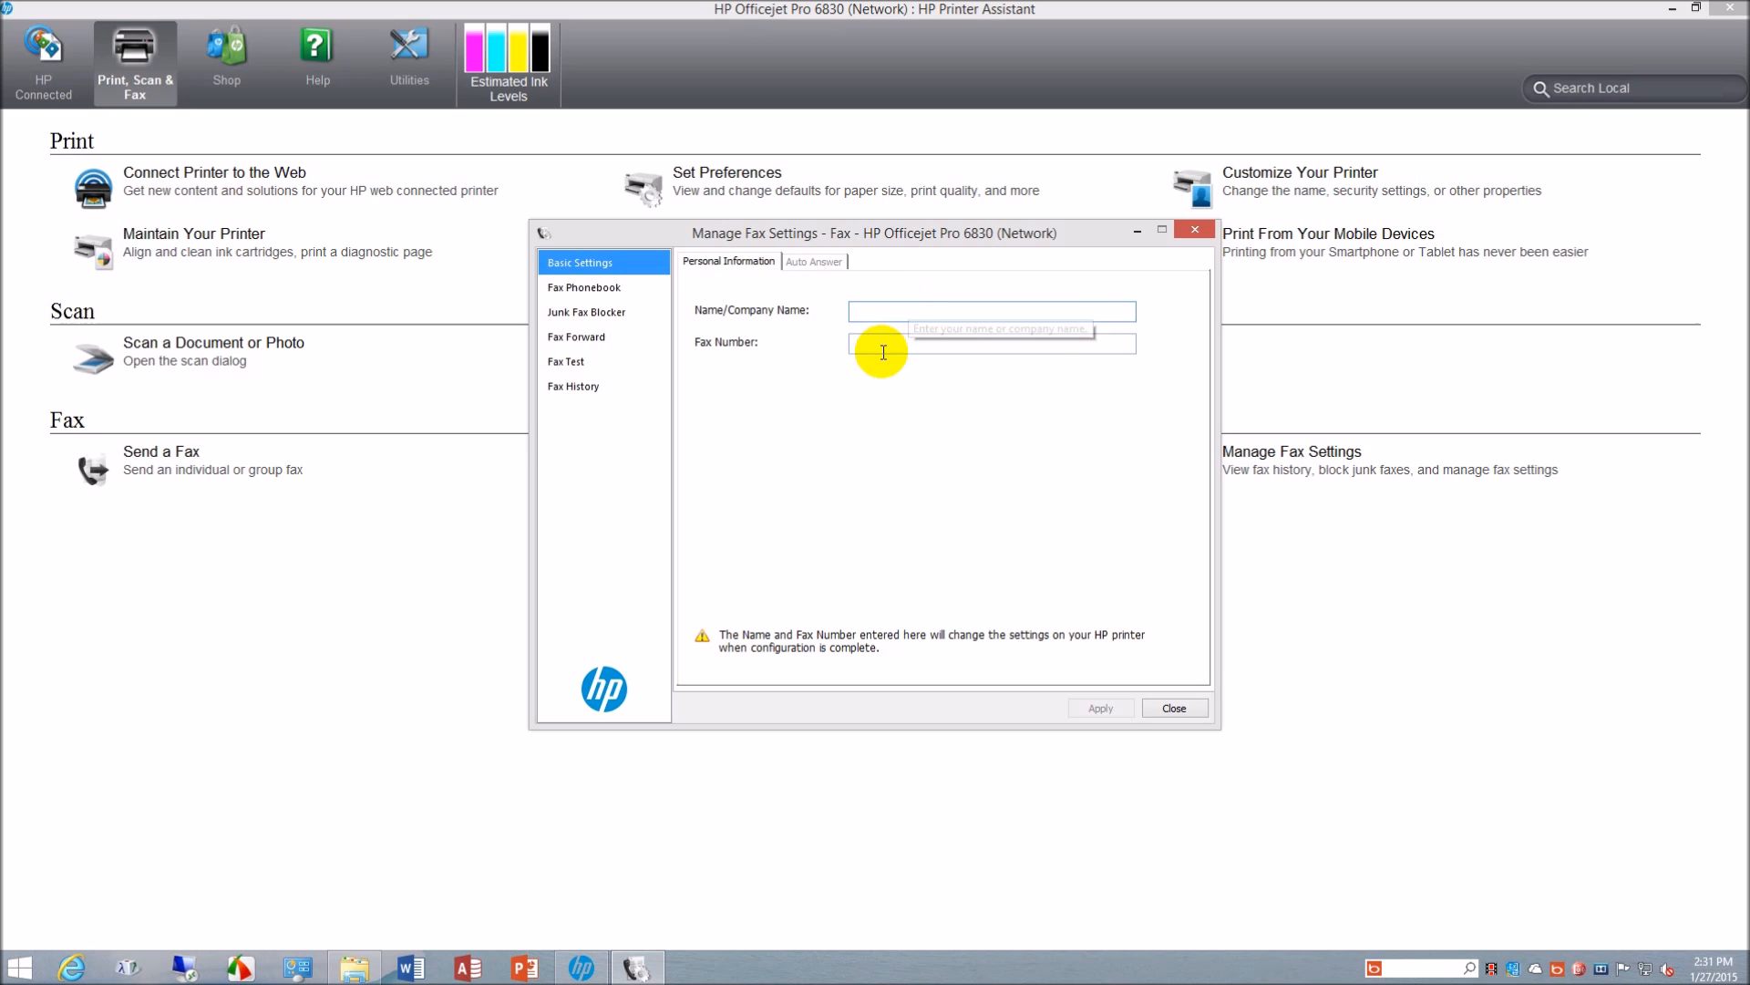
{"action": "left_click", "coordinate": [584, 289]}
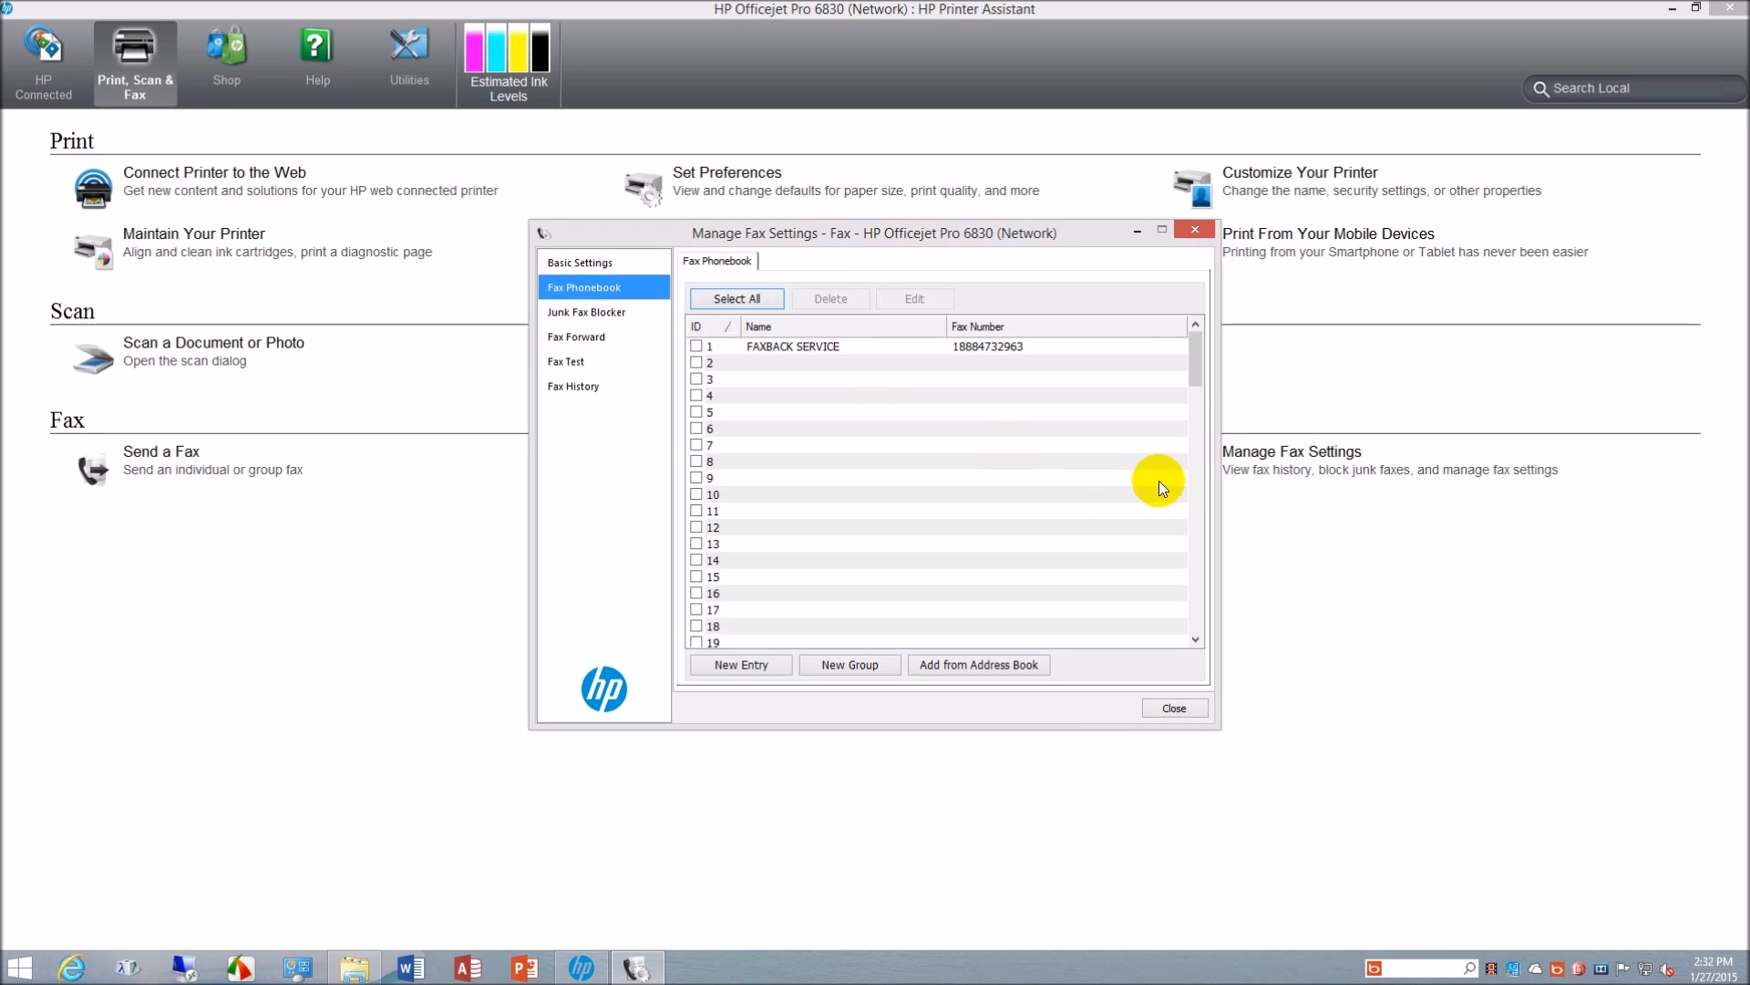
{"action": "left_click_drag", "start_coordinate": [1188, 359], "coordinate": [1175, 629]}
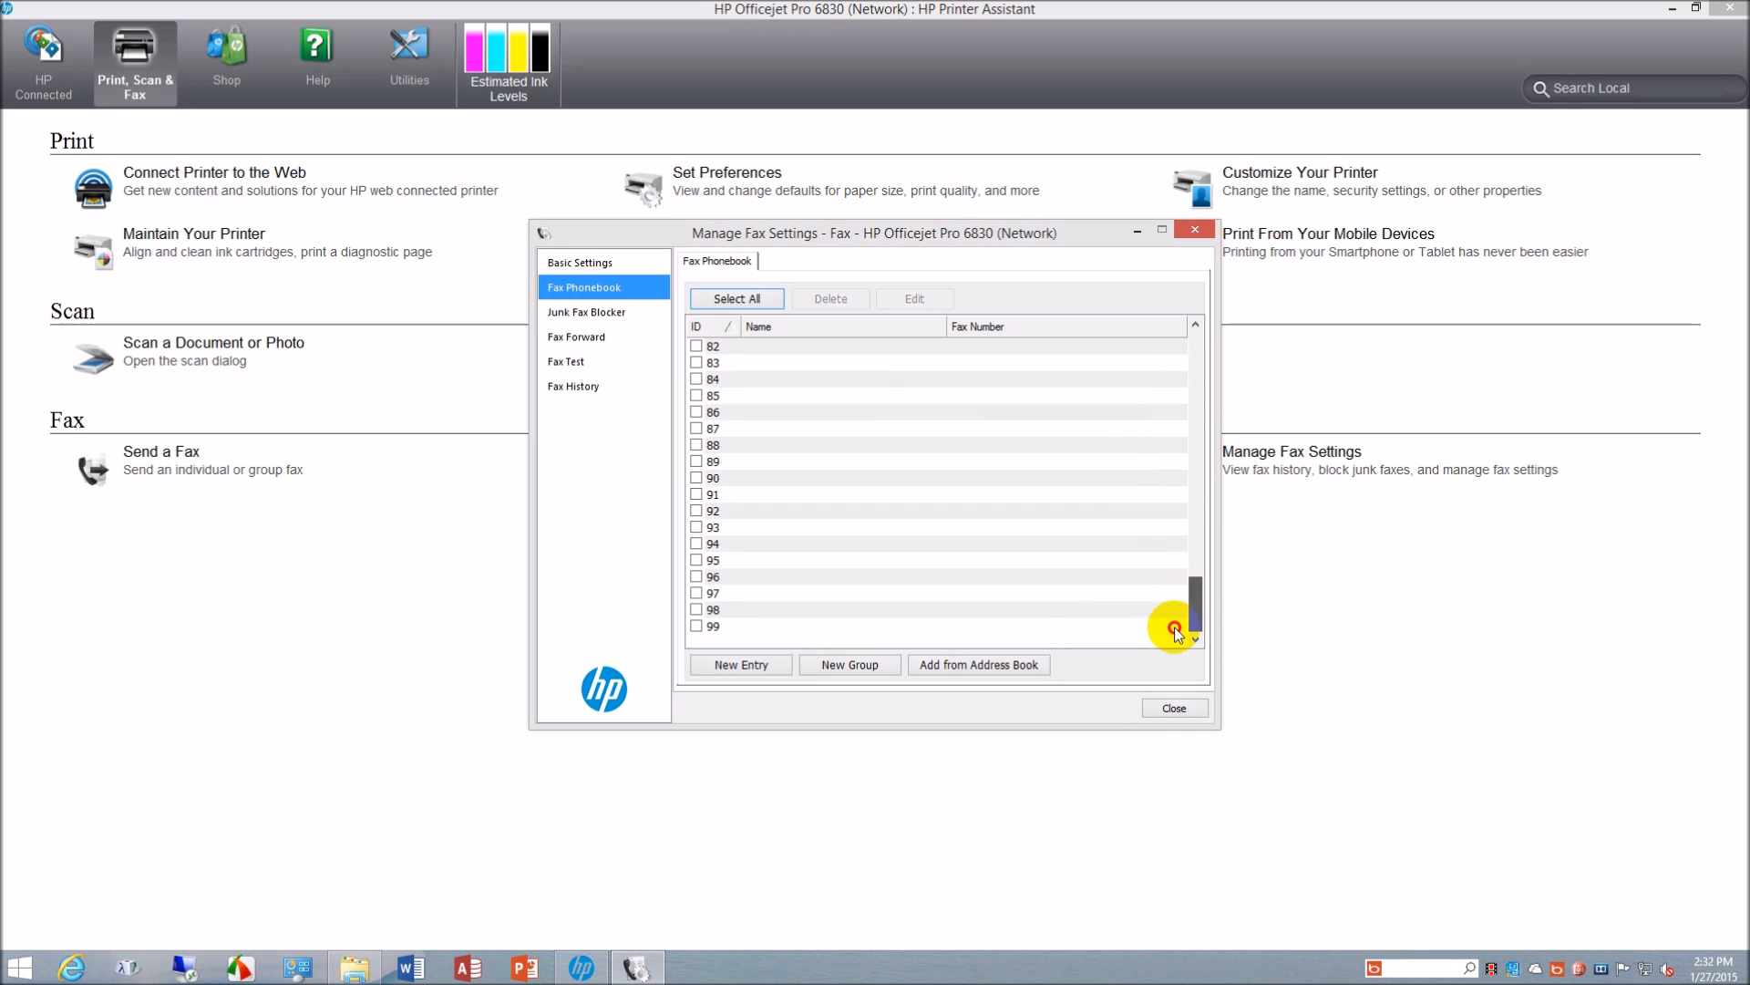
{"action": "left_click", "coordinate": [589, 317]}
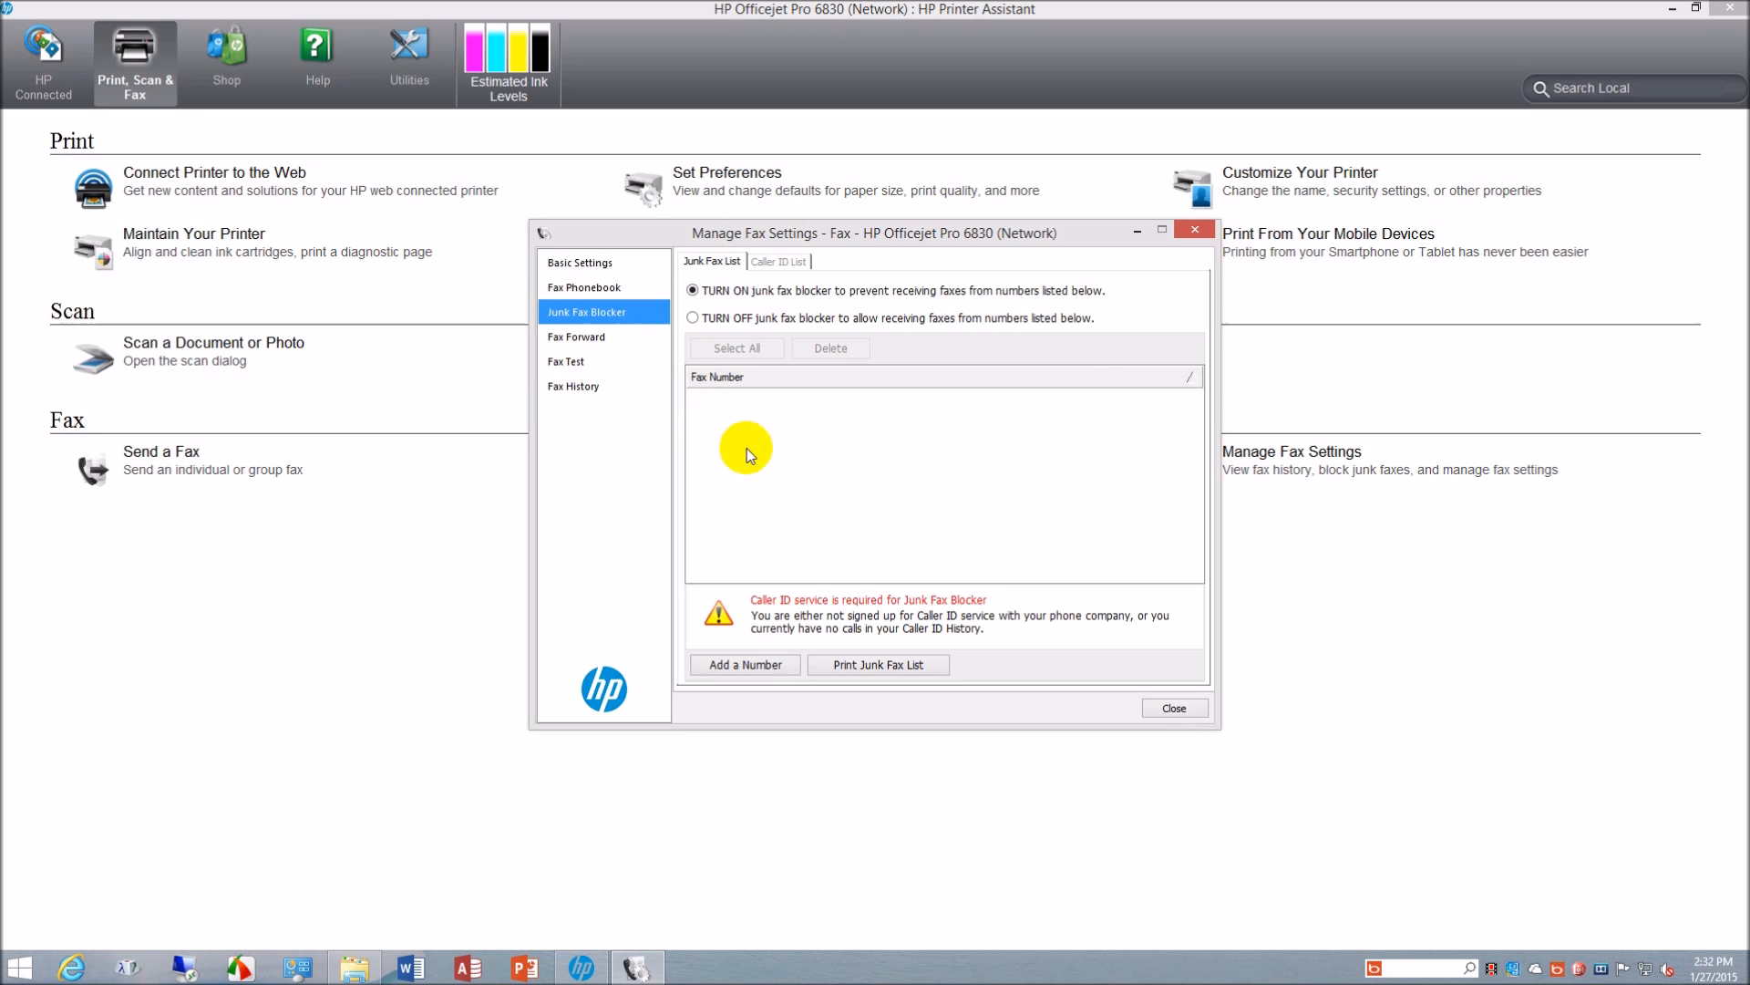
Step: Enable and disable forwarding of incoming faxes, and try to switch to Fax Test, cancelling the request to save both times
{"action": "left_click", "coordinate": [581, 345]}
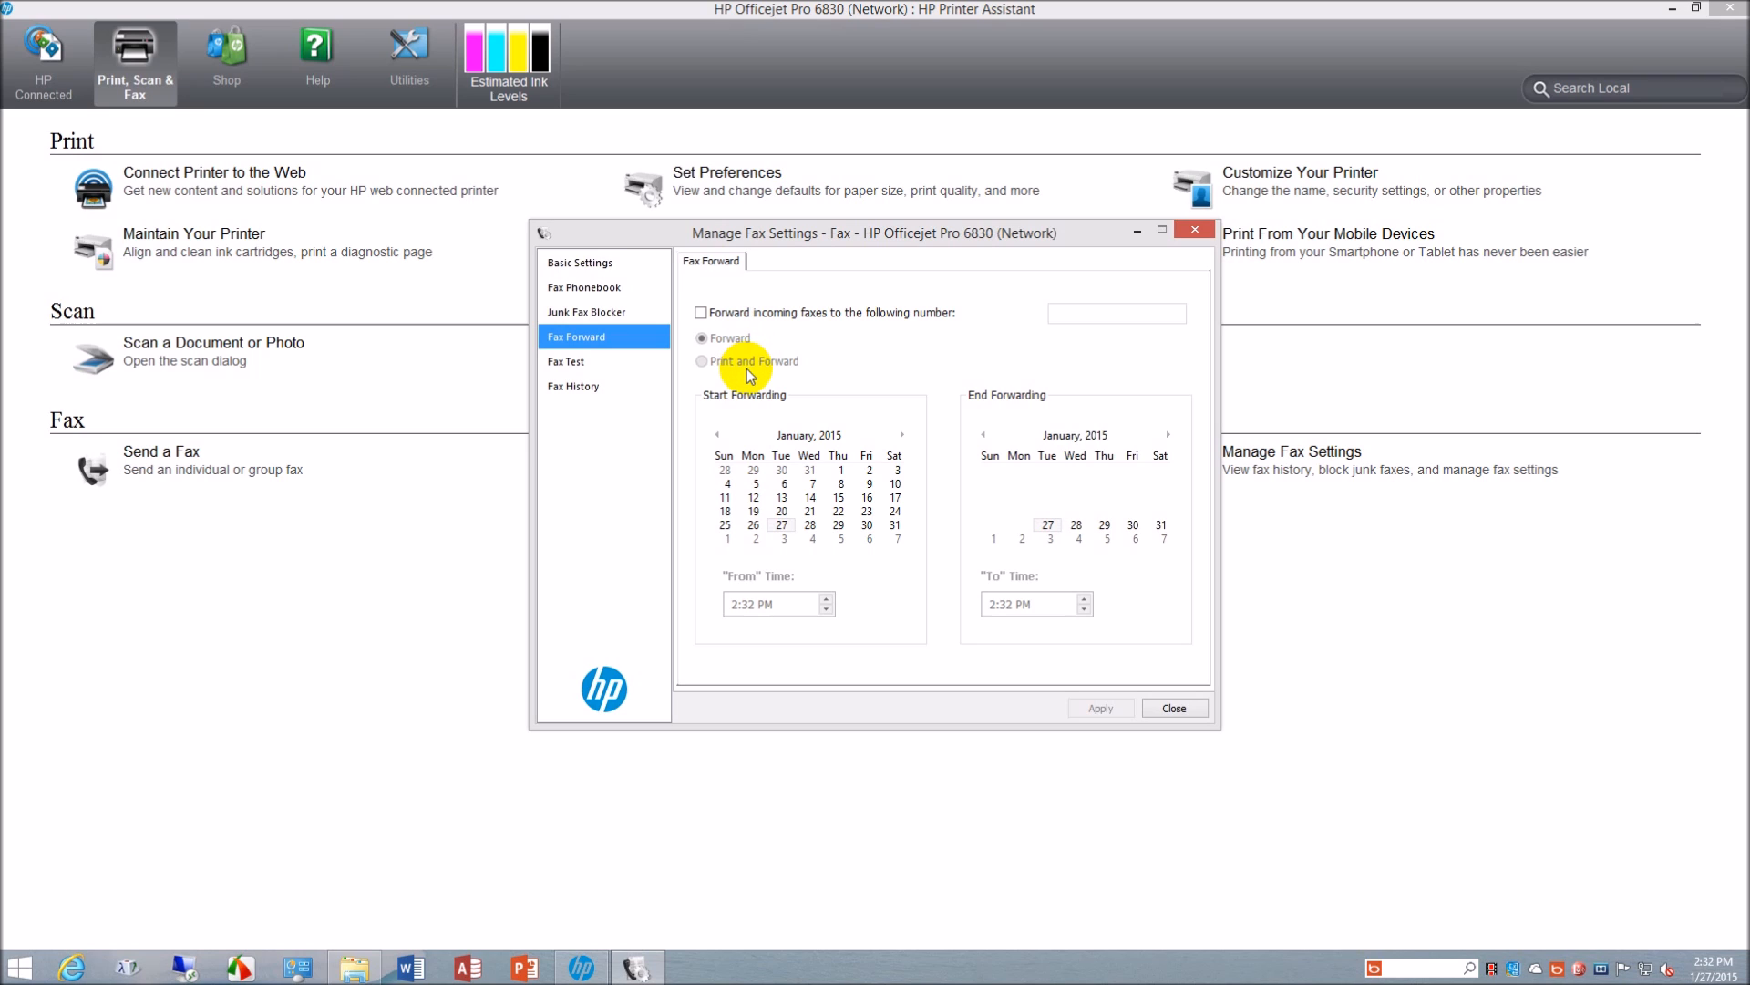
{"action": "left_click", "coordinate": [702, 313]}
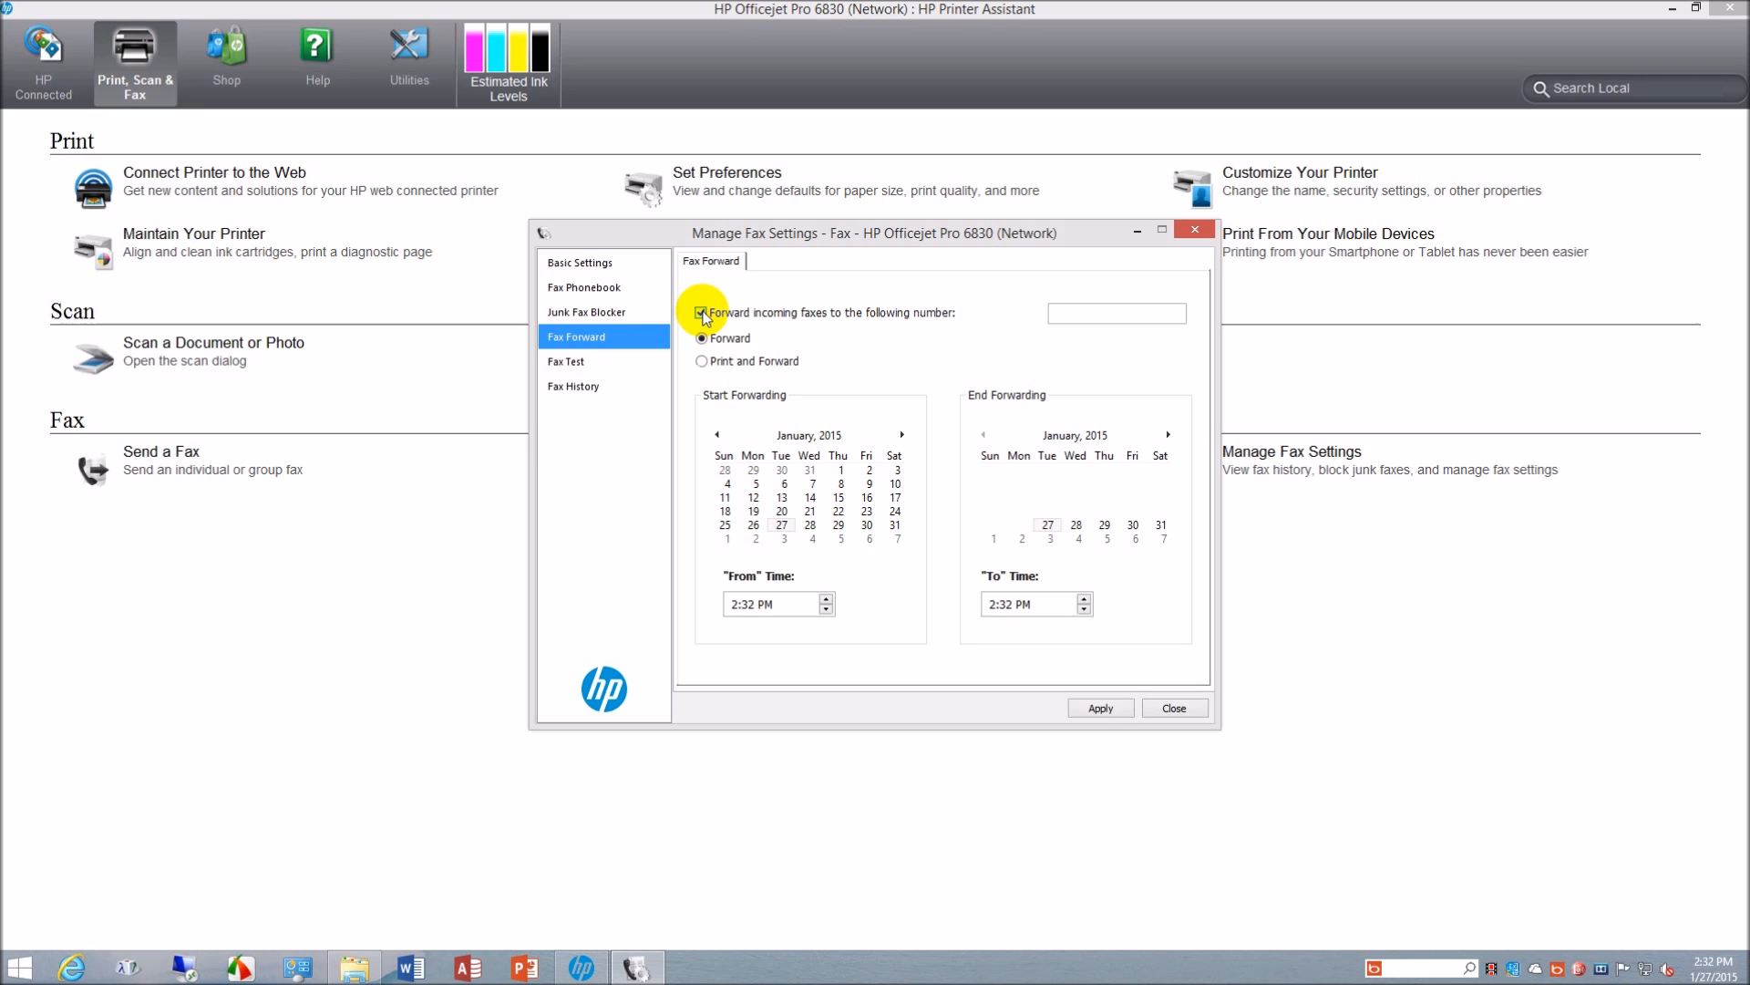
{"action": "left_click", "coordinate": [701, 313]}
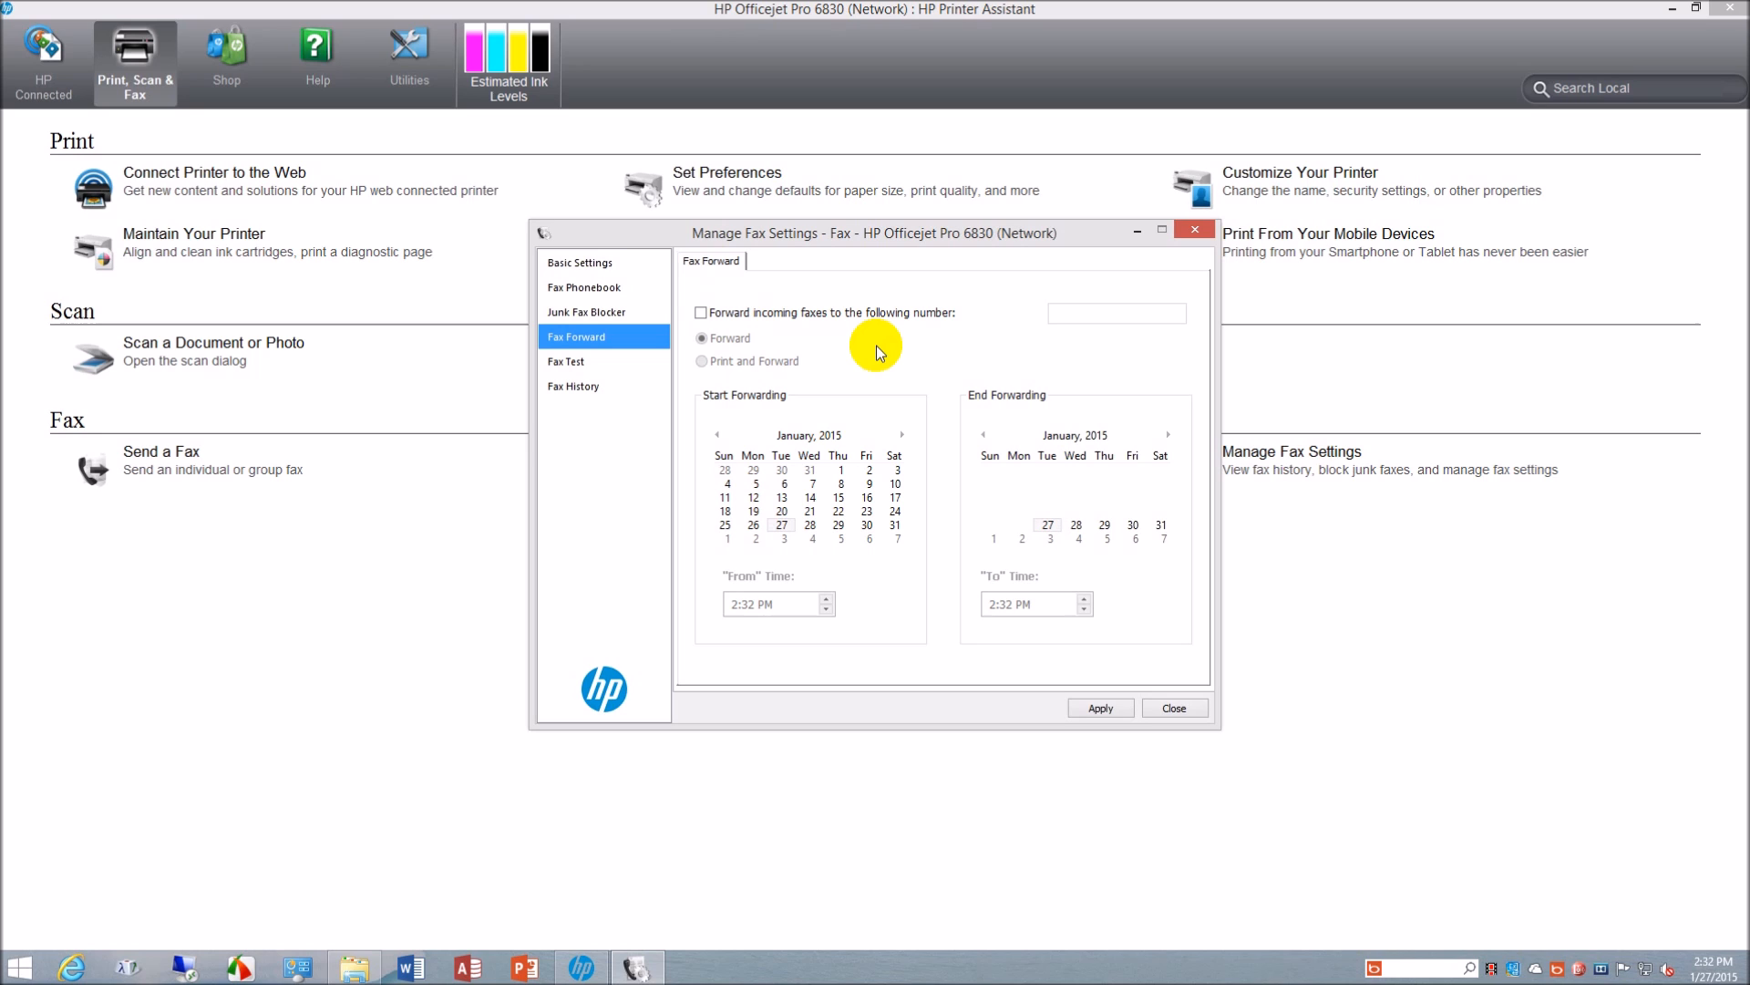
{"action": "left_click", "coordinate": [566, 364]}
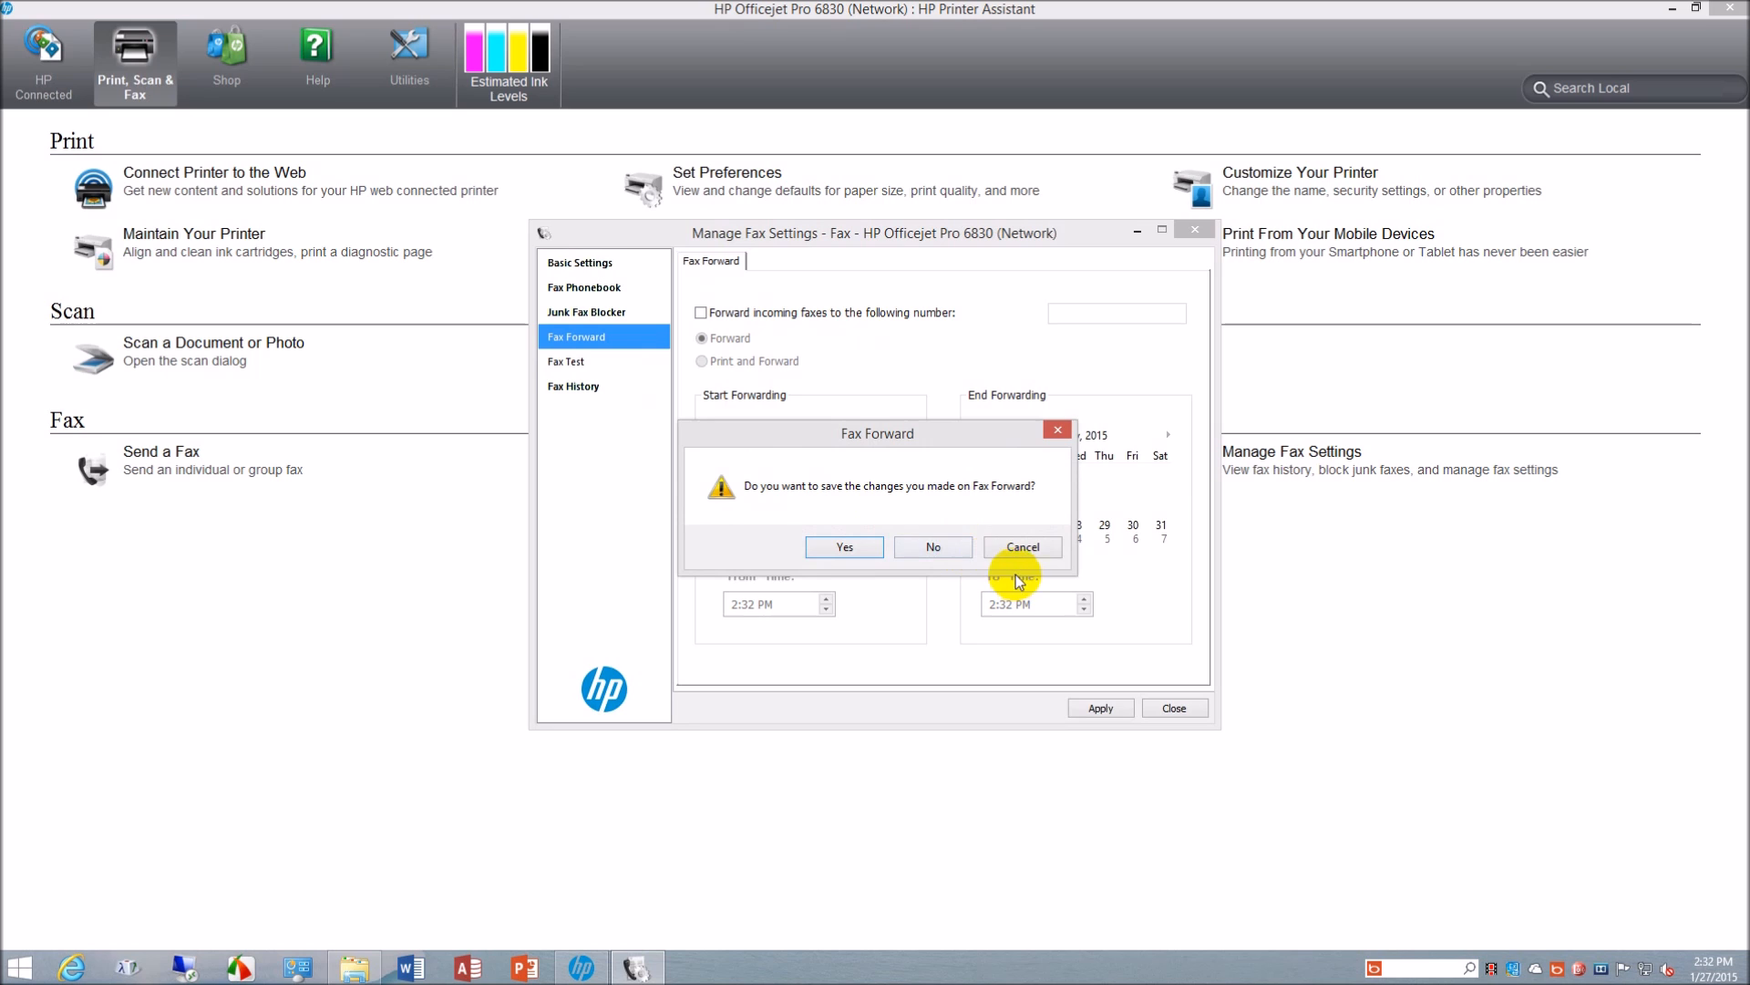
{"action": "left_click", "coordinate": [1052, 550]}
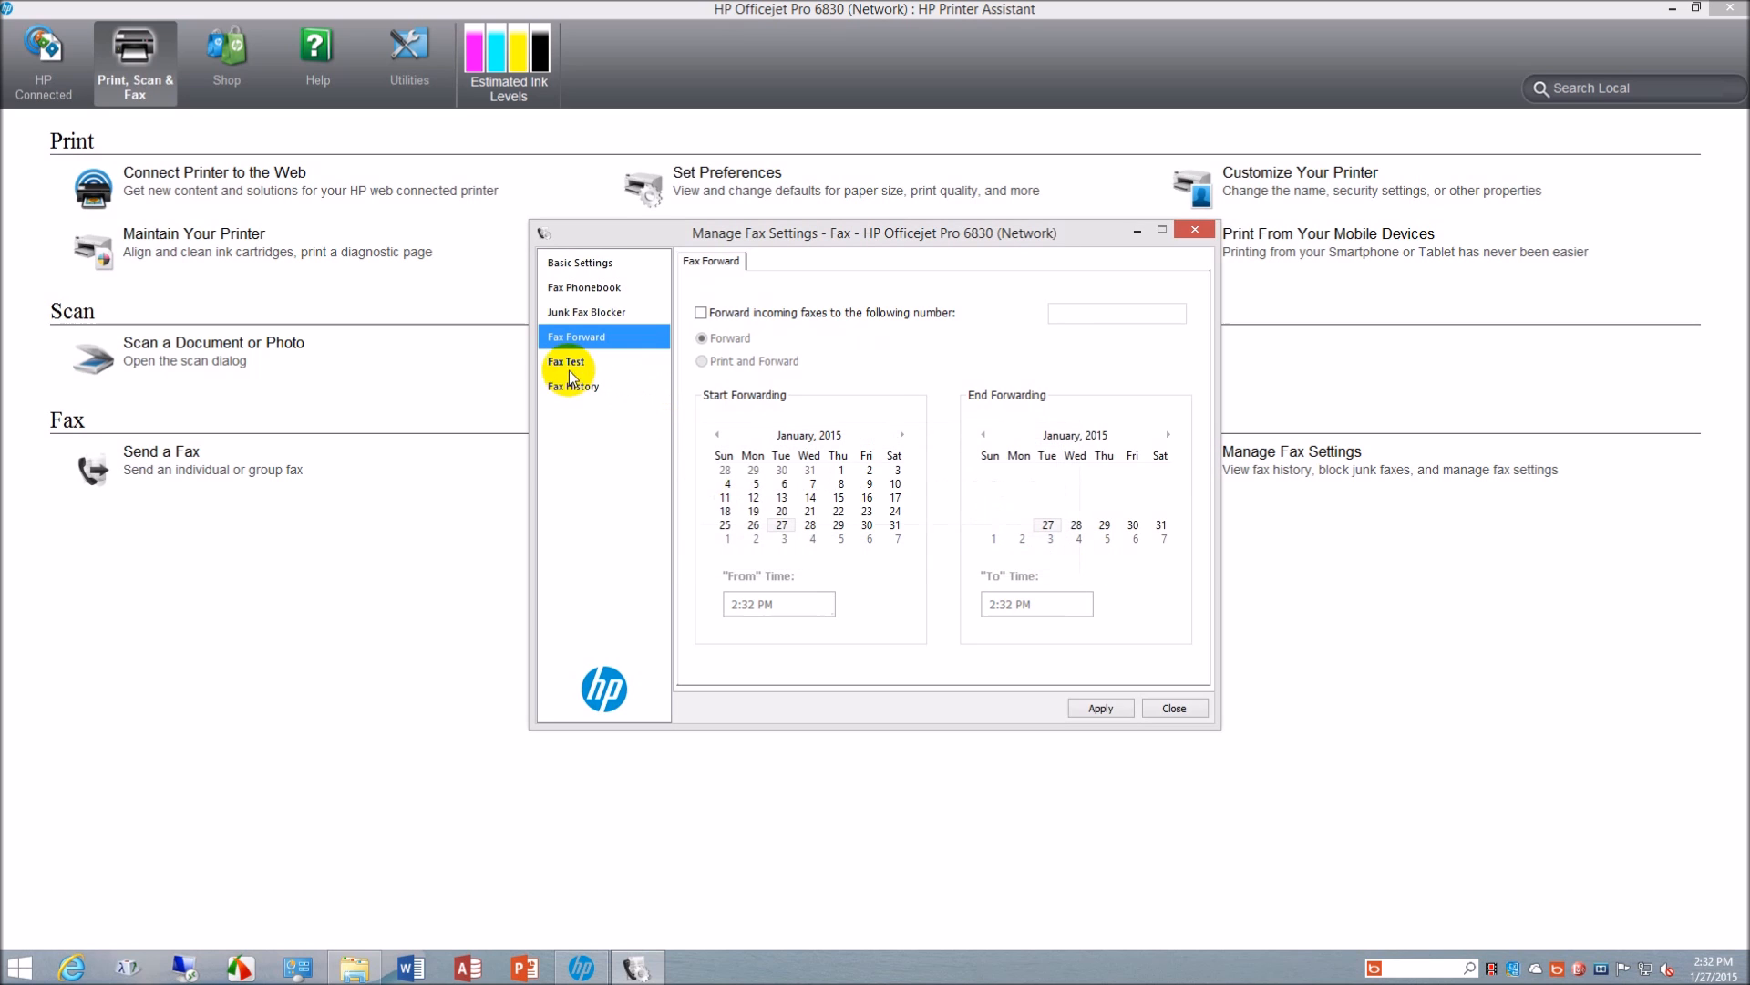
{"action": "left_click", "coordinate": [576, 361]}
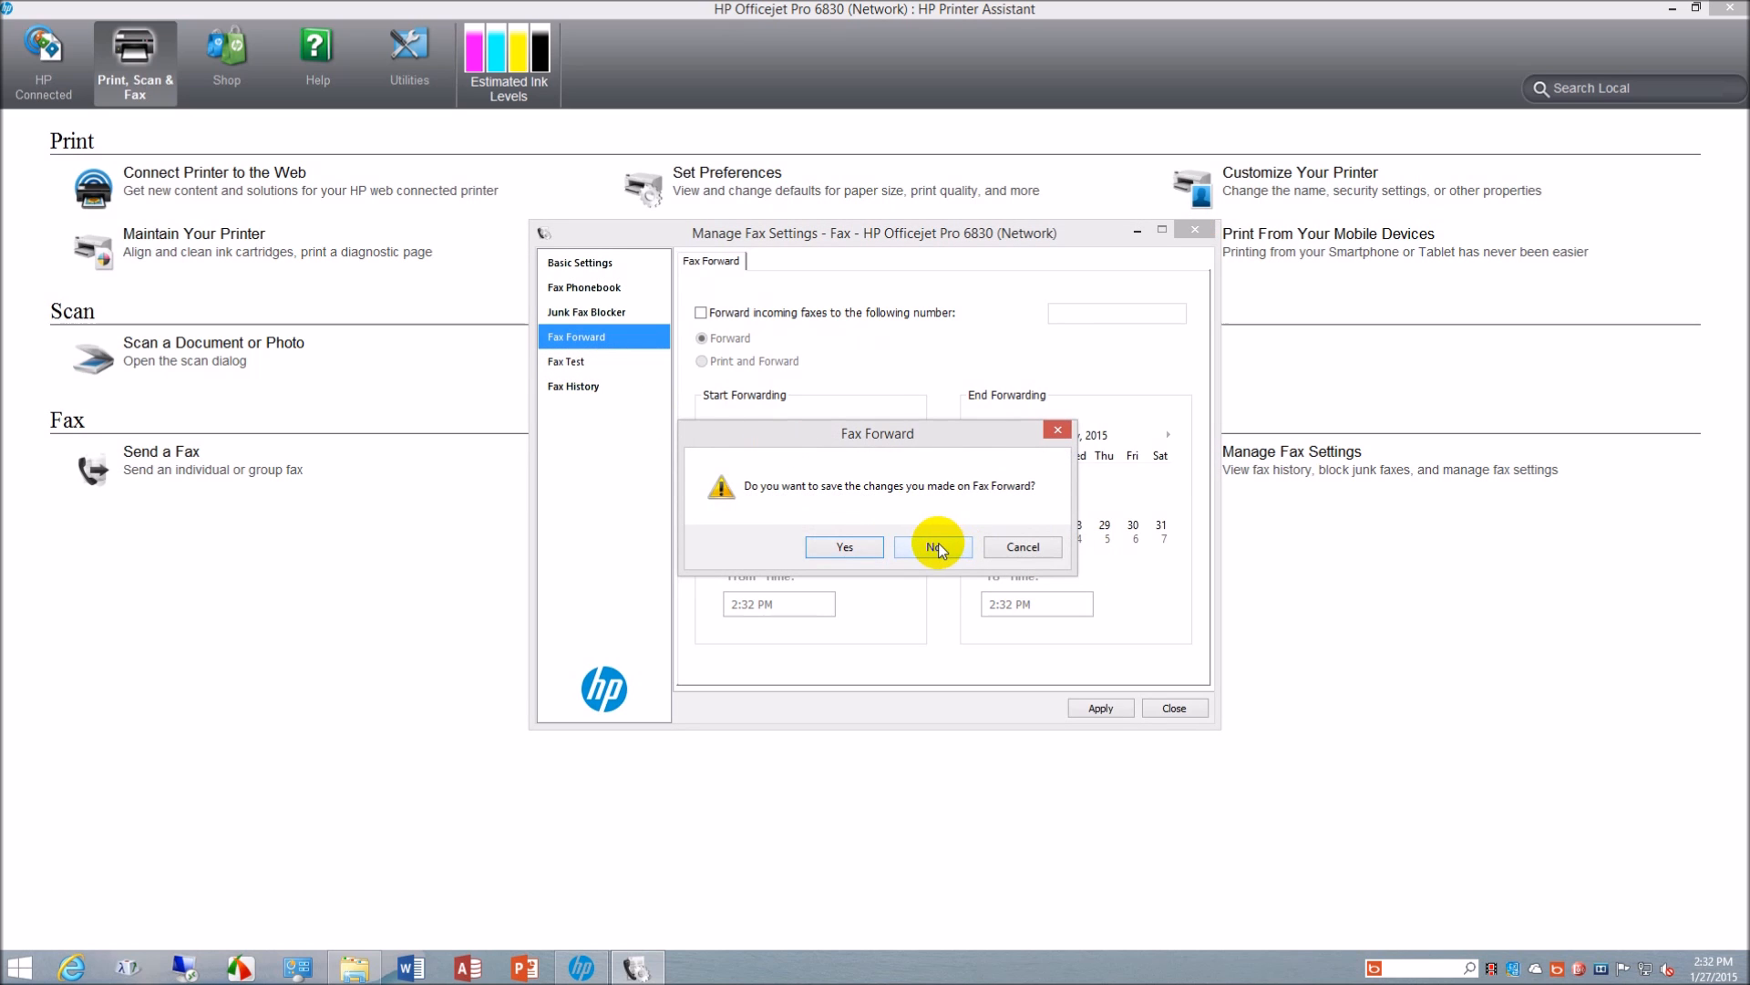
{"action": "left_click", "coordinate": [1008, 550]}
Step: View the fax history, agreeing to save the Fax Forward changes, revisit Fax Forward and close the fax settings
{"action": "left_click", "coordinate": [561, 388]}
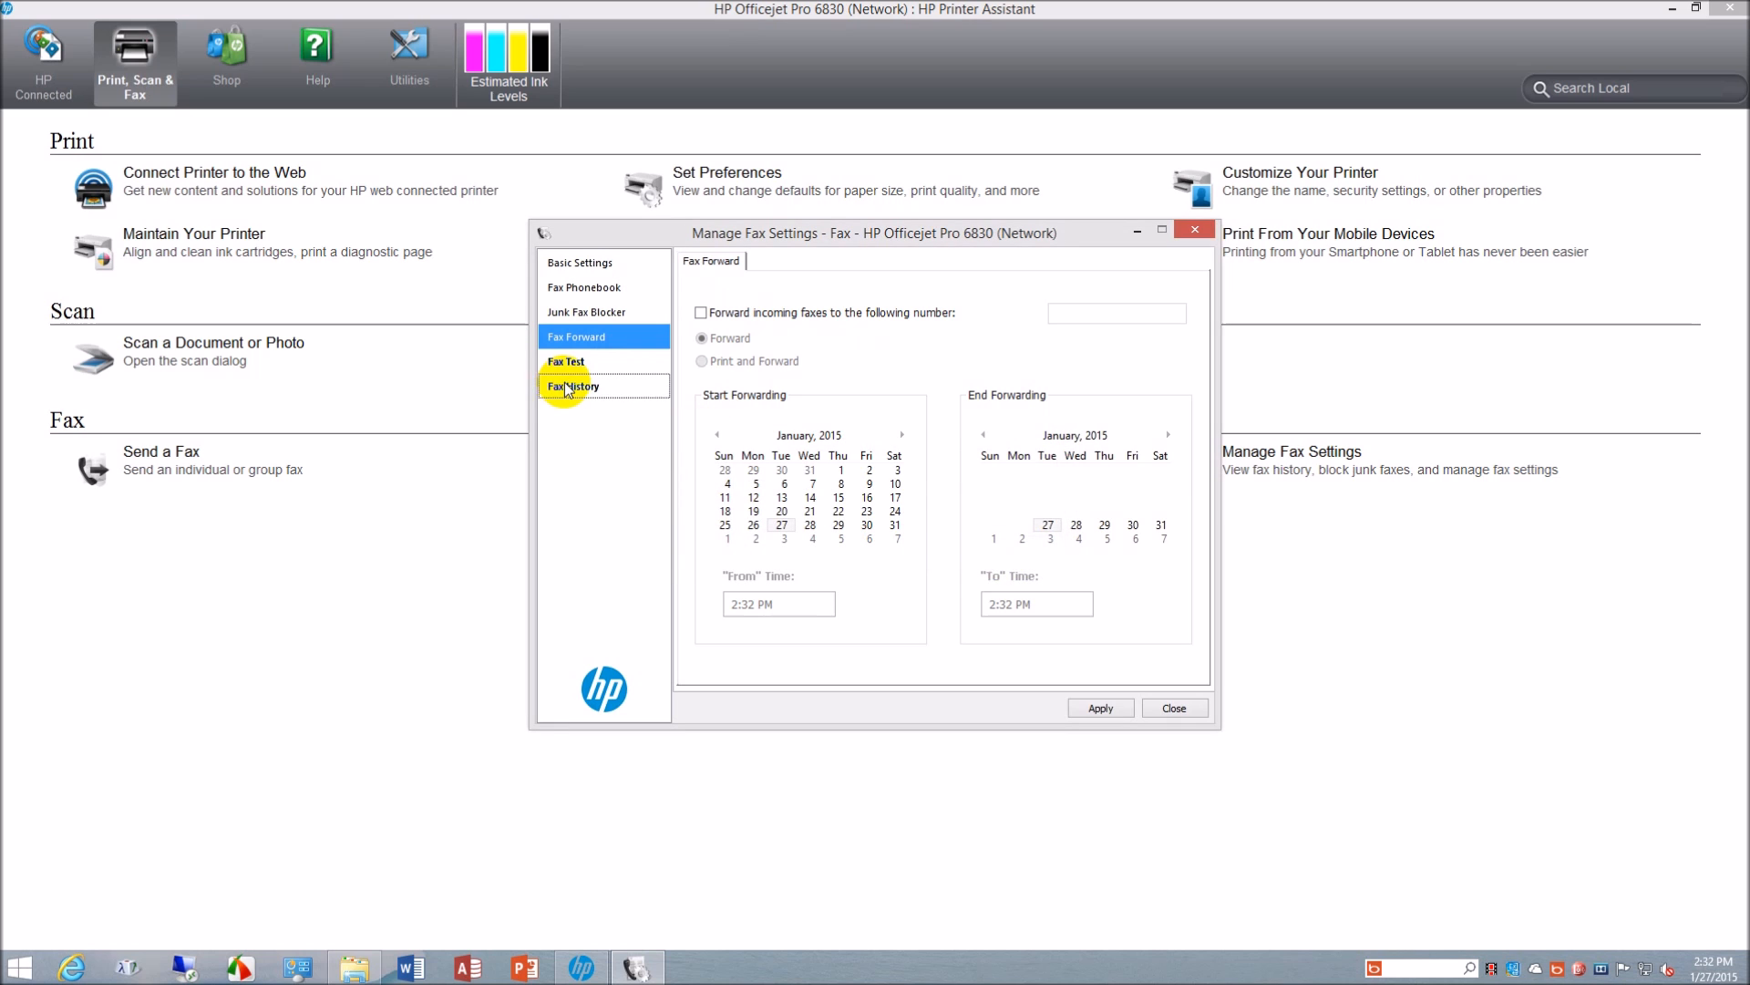
{"action": "left_click", "coordinate": [873, 548]}
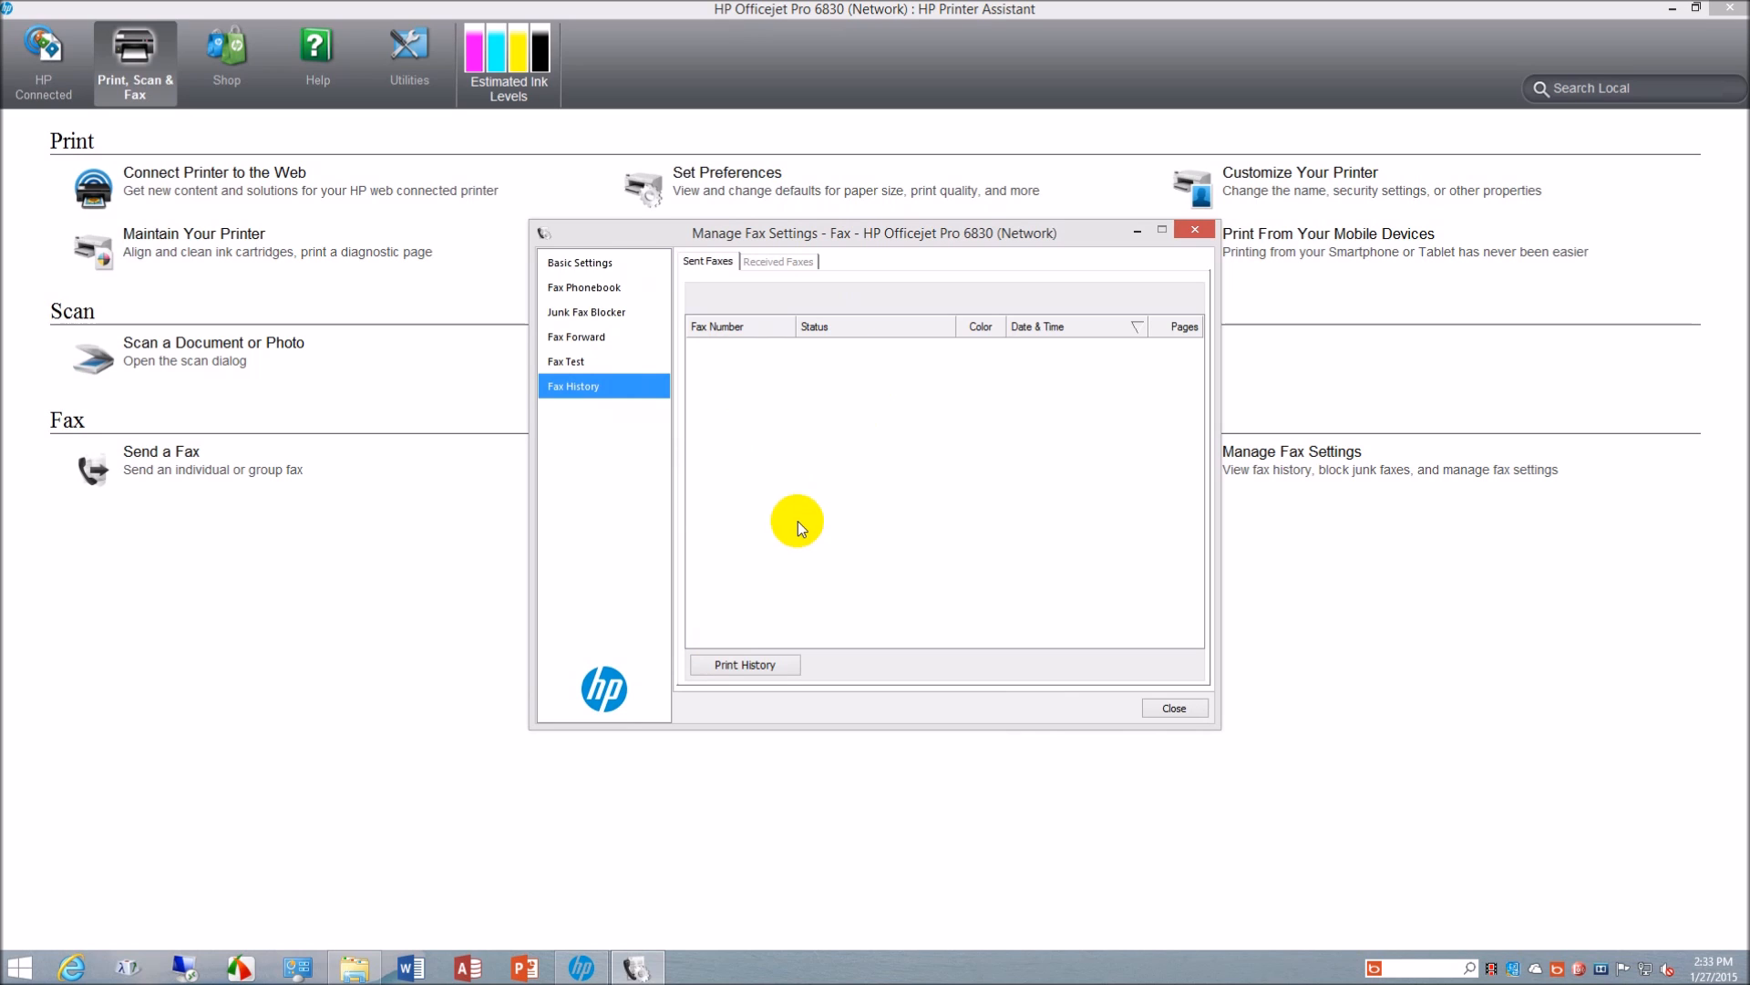
{"action": "left_click", "coordinate": [590, 342]}
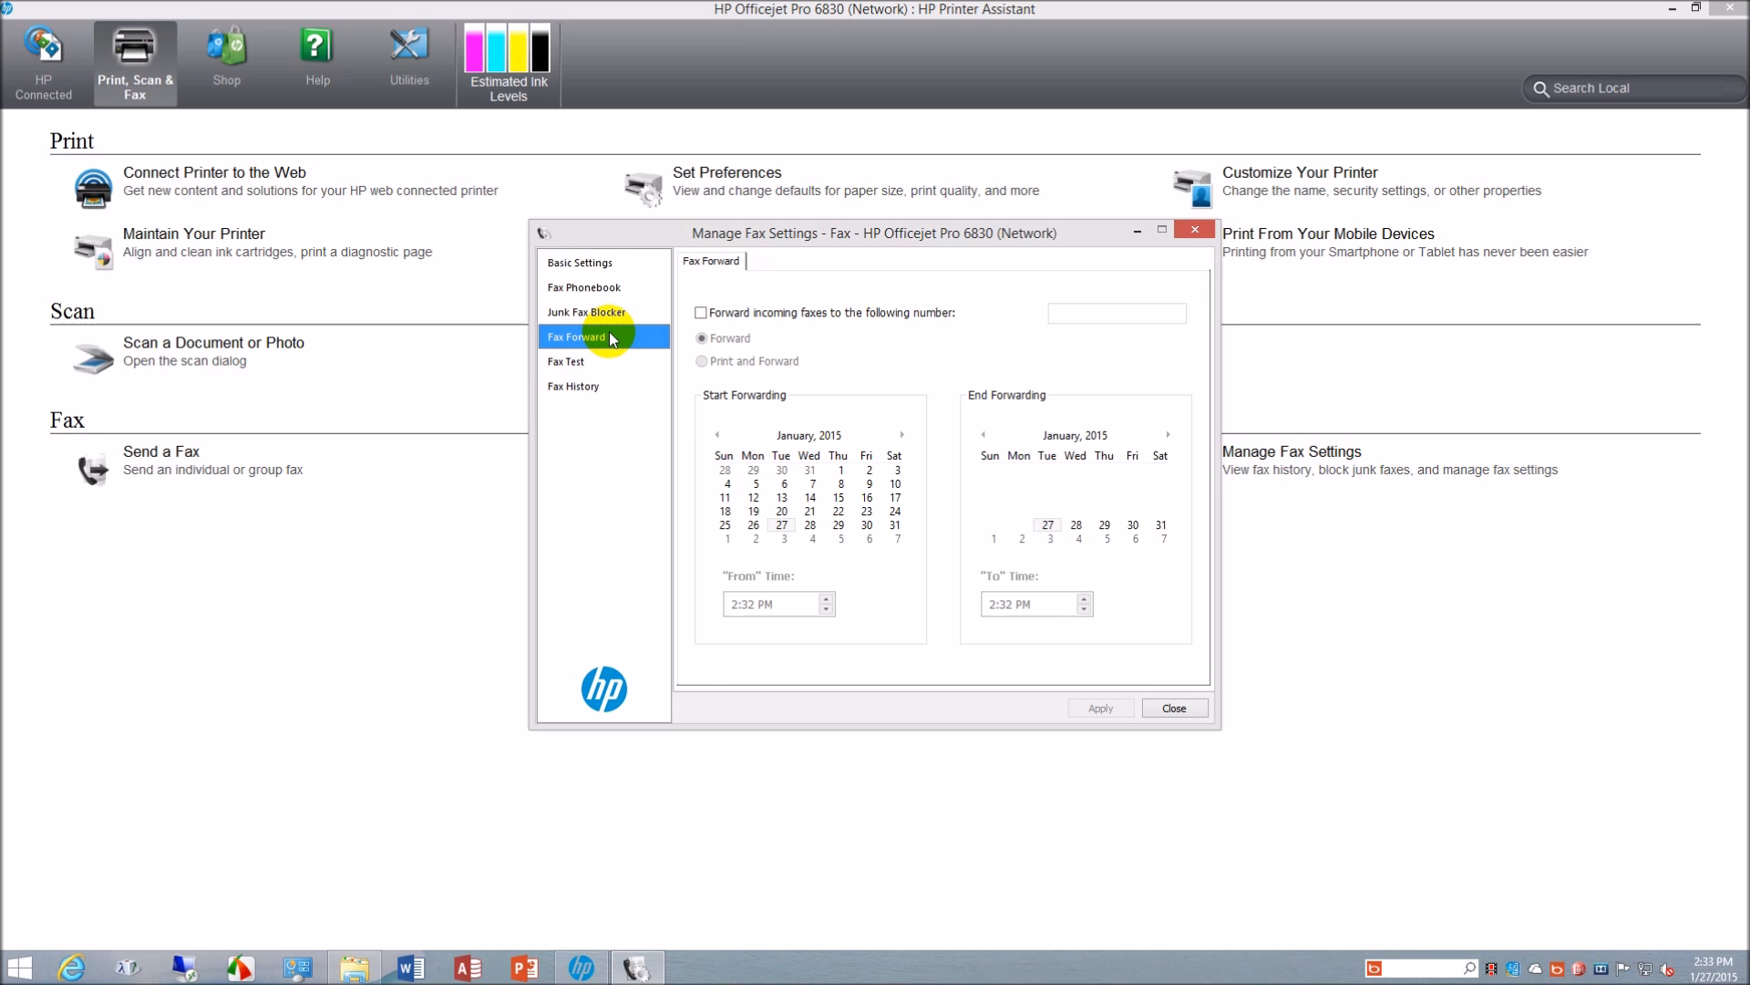
{"action": "left_click", "coordinate": [1169, 713]}
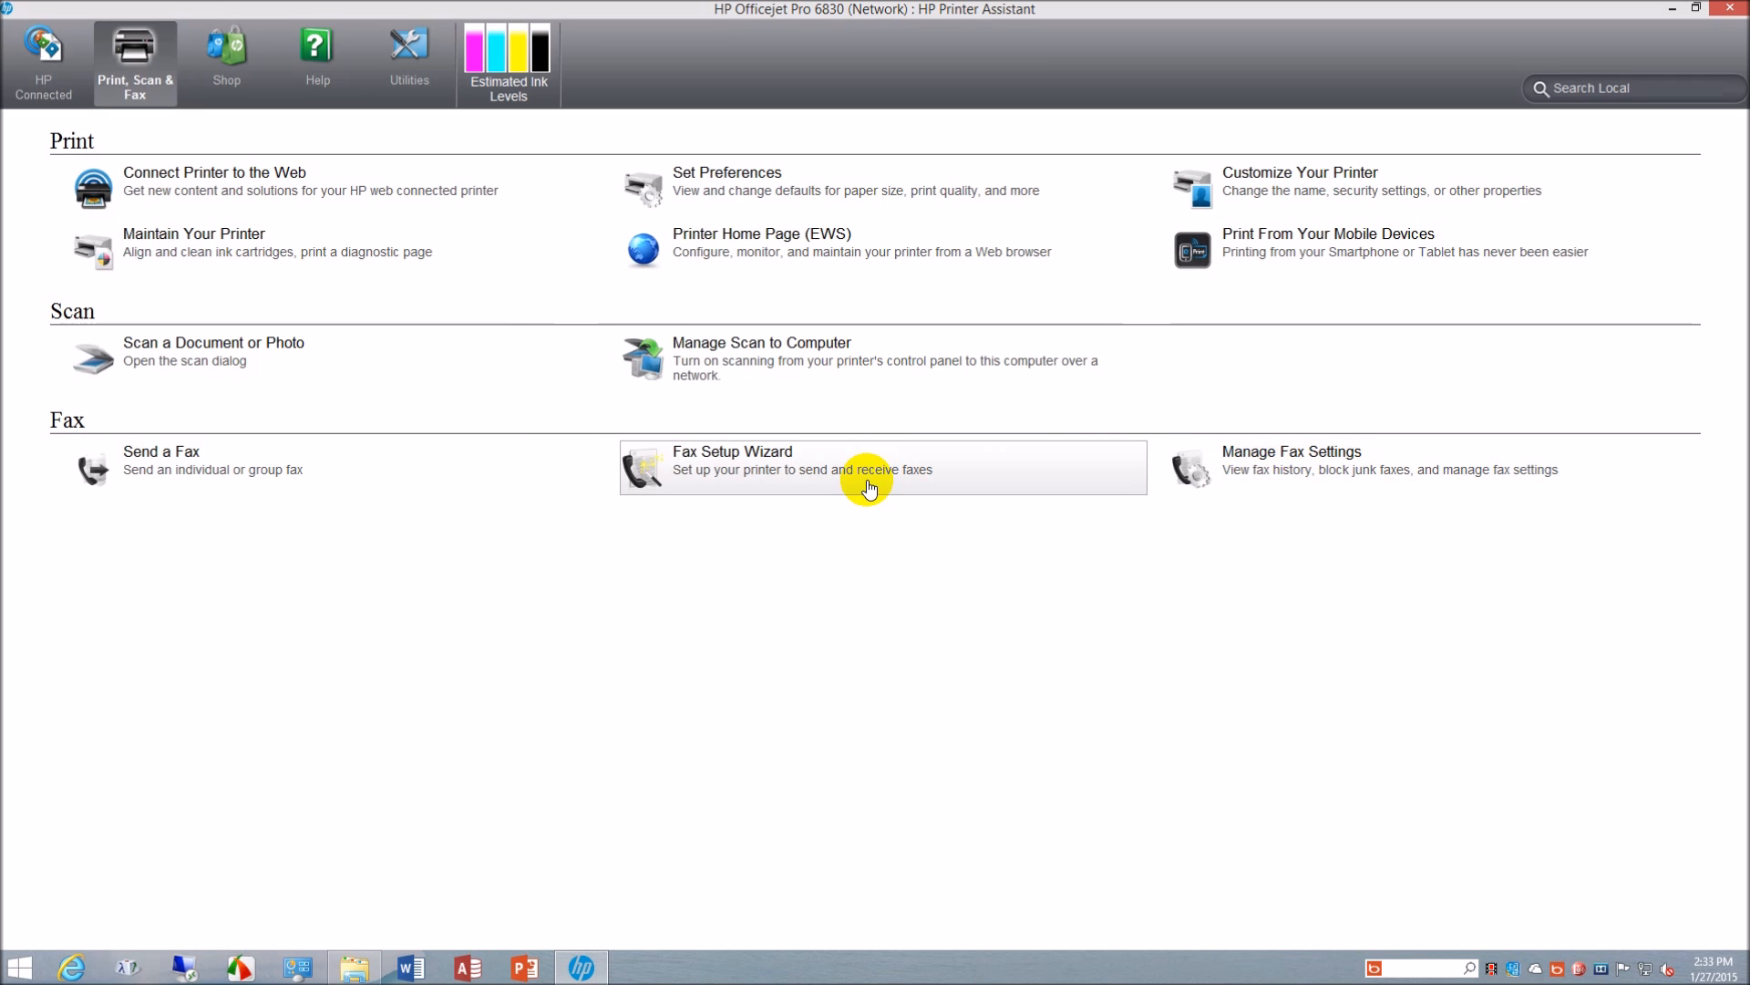
Step: Open the Fax Setup Wizard to view its first step, Fax Settings, and cancel the wizard without completing it
{"action": "left_click", "coordinate": [768, 477]}
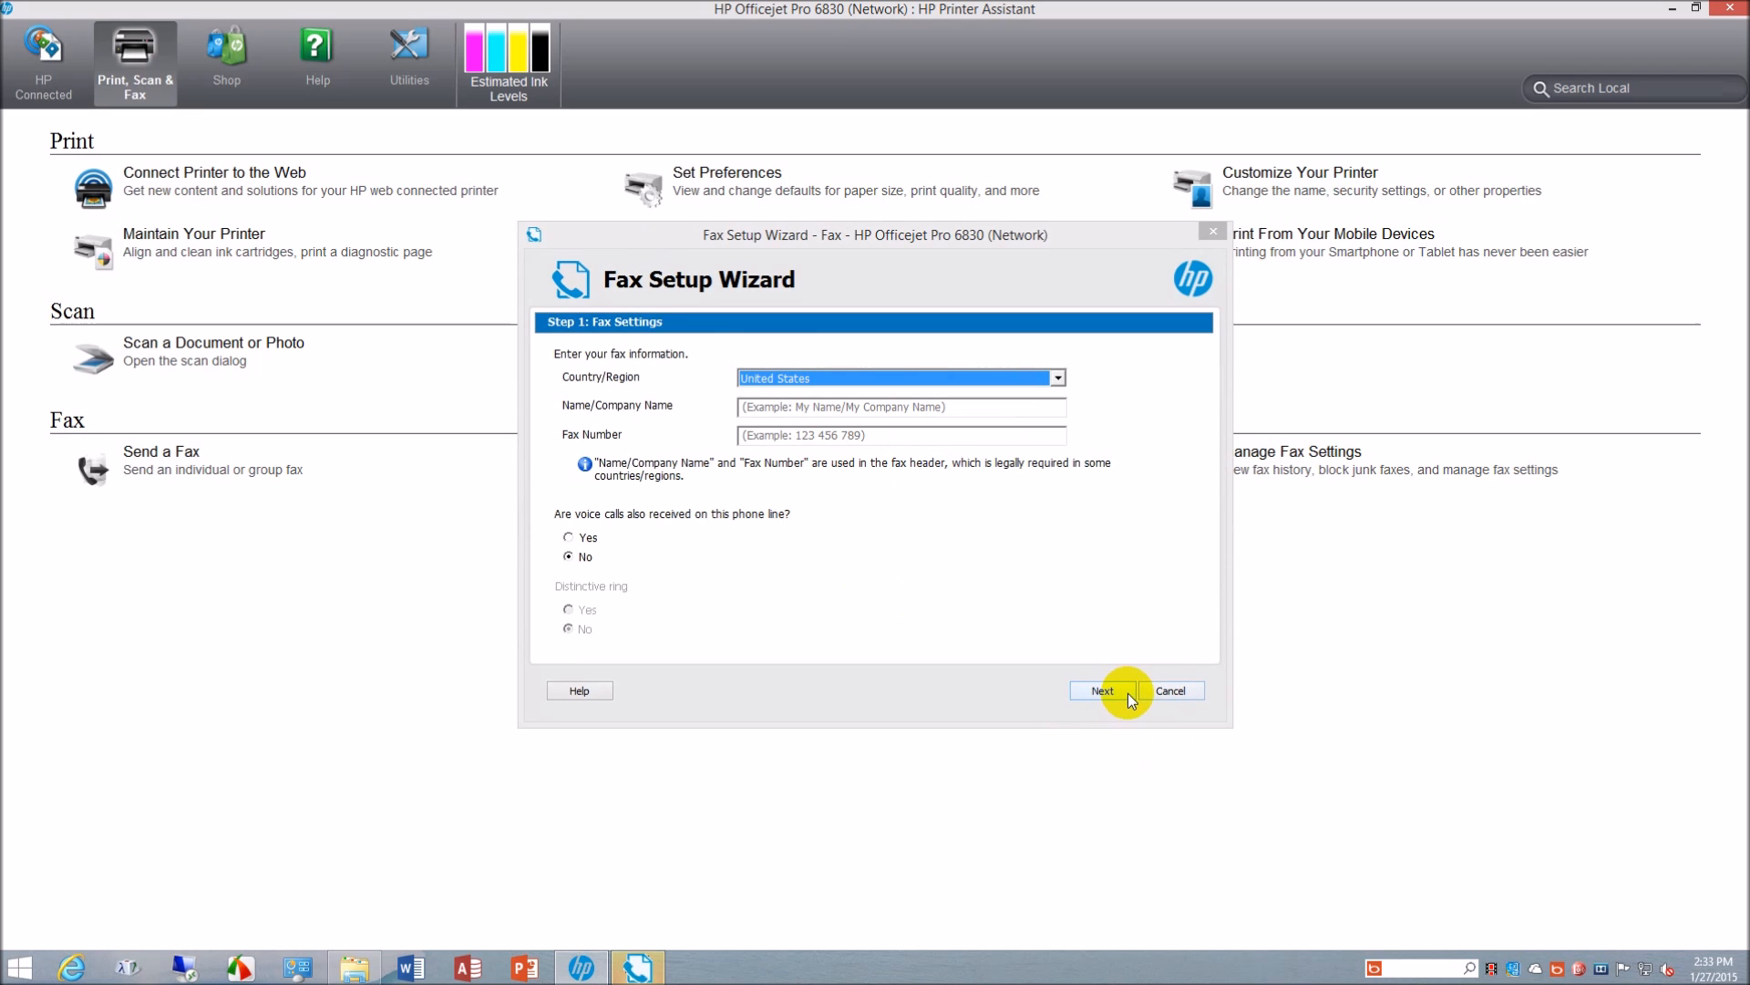
{"action": "left_click", "coordinate": [1184, 691]}
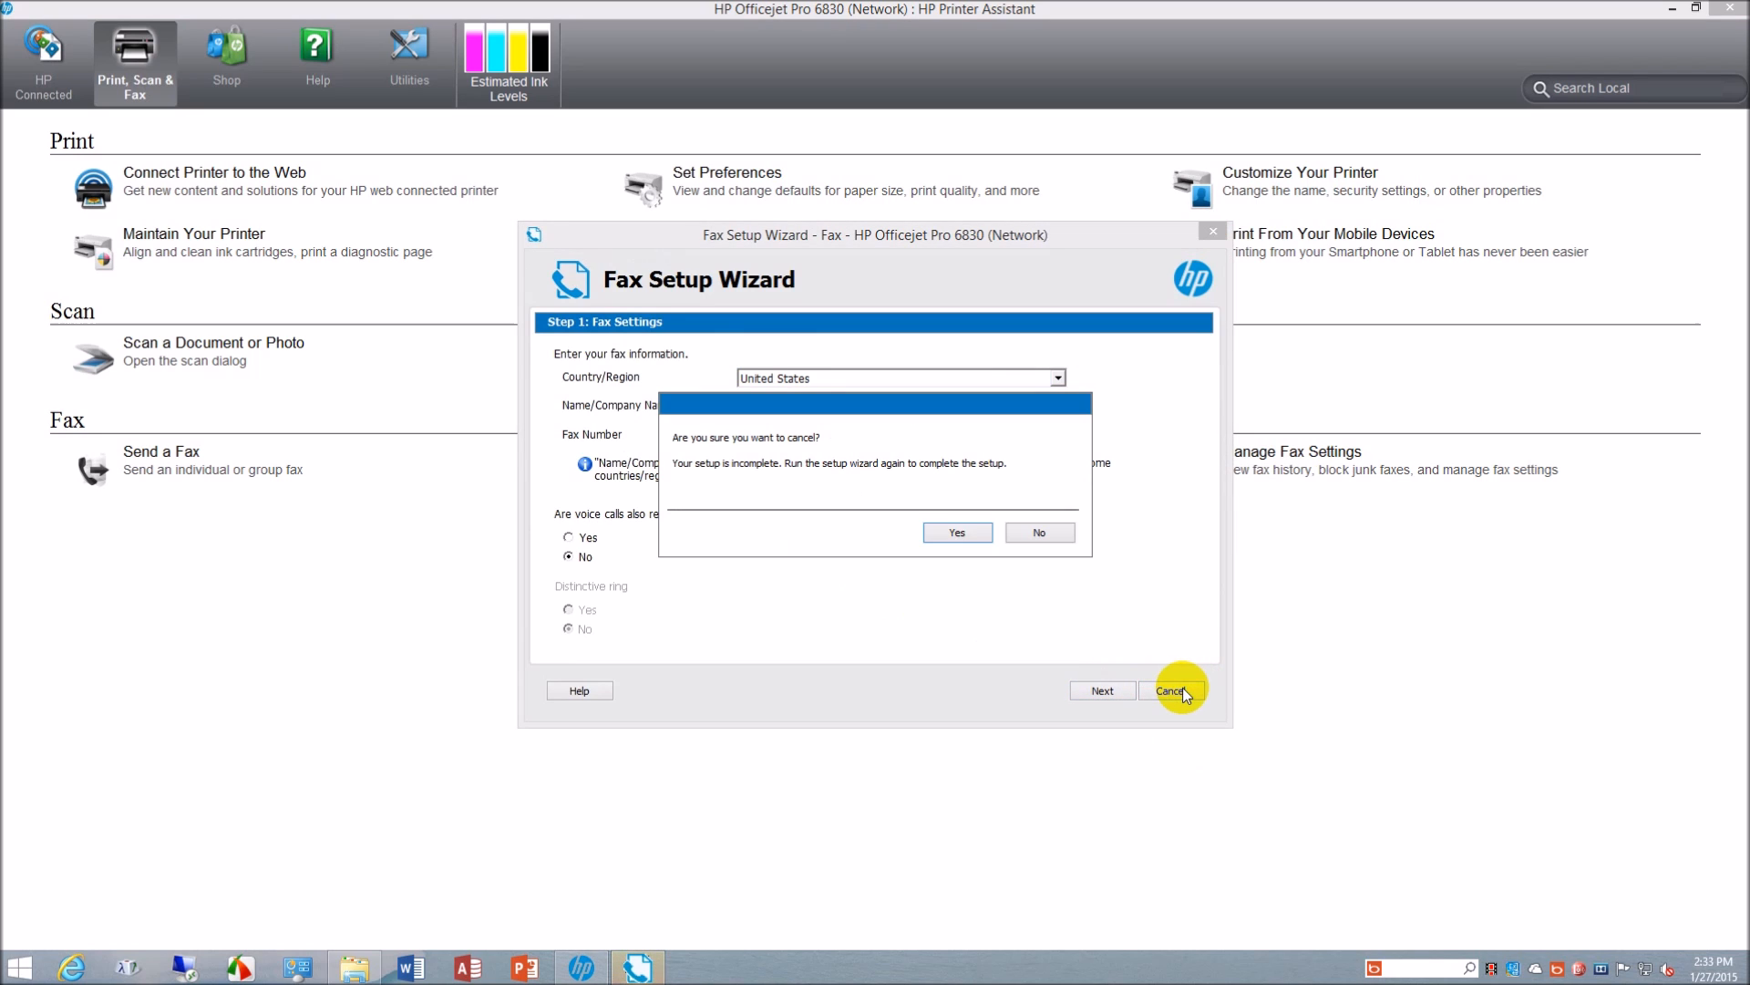
{"action": "left_click", "coordinate": [958, 532]}
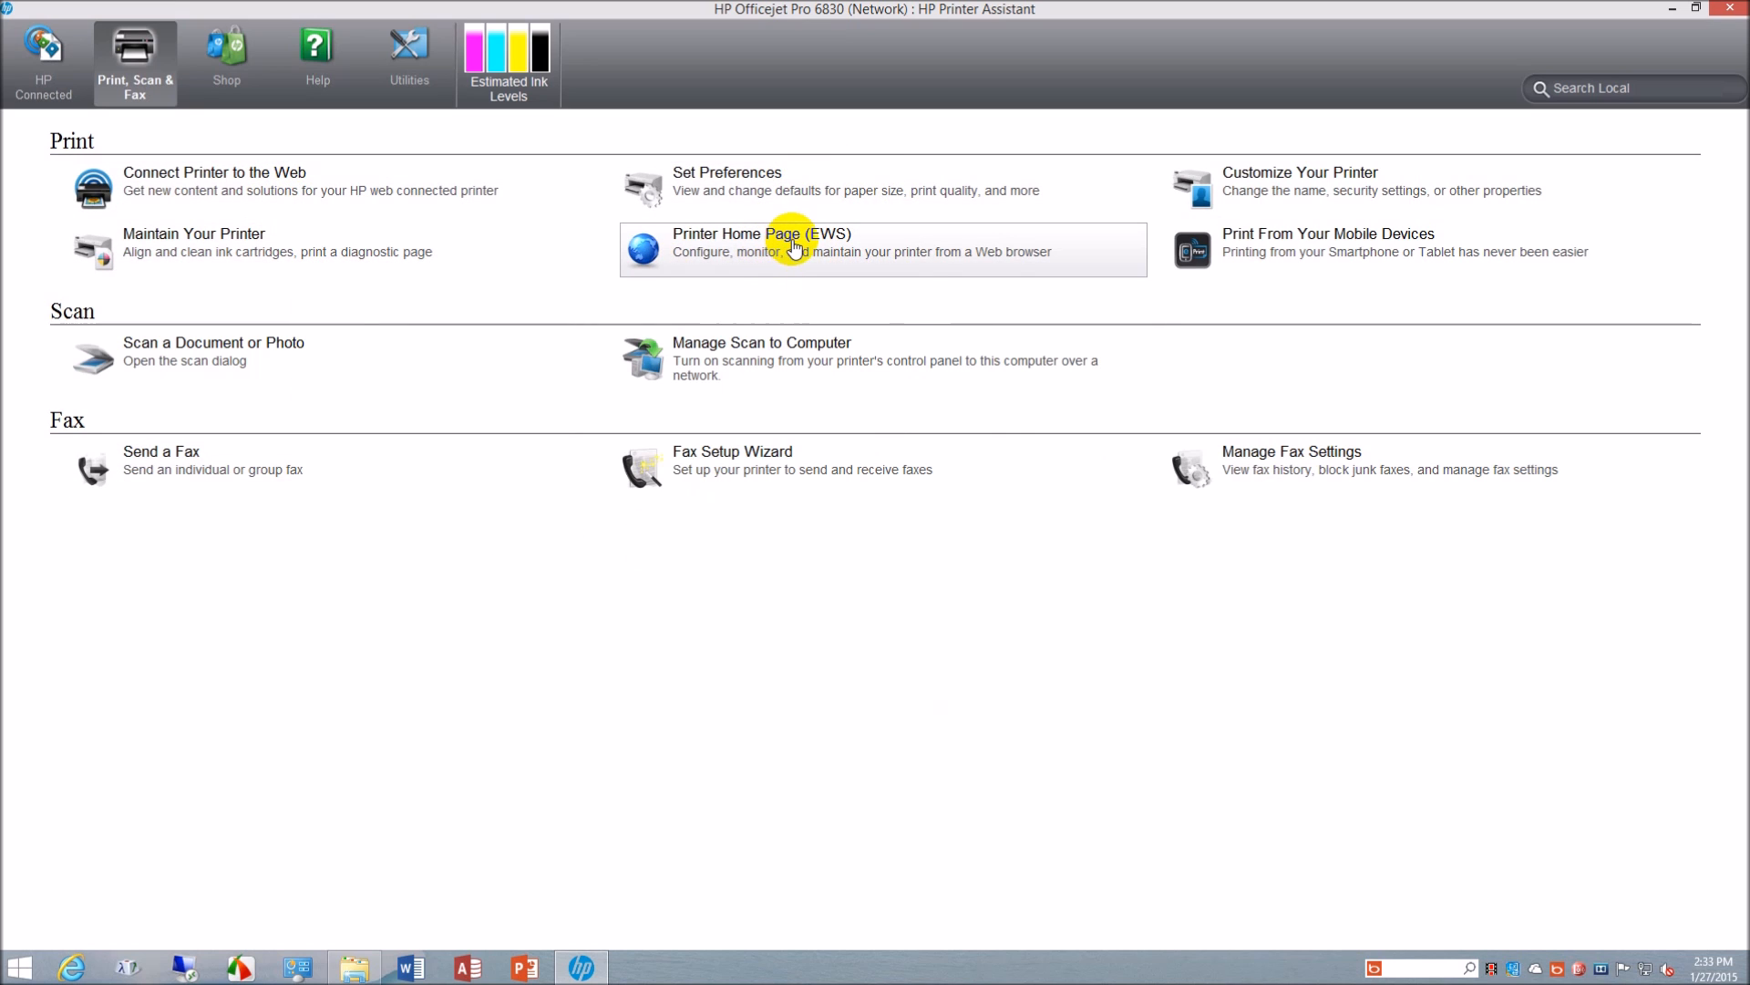
Step: Open the Printer Home Page (EWS), view its Scan page, and open its Fax page by continuing despite the security certificate problem
{"action": "left_click", "coordinate": [837, 239]}
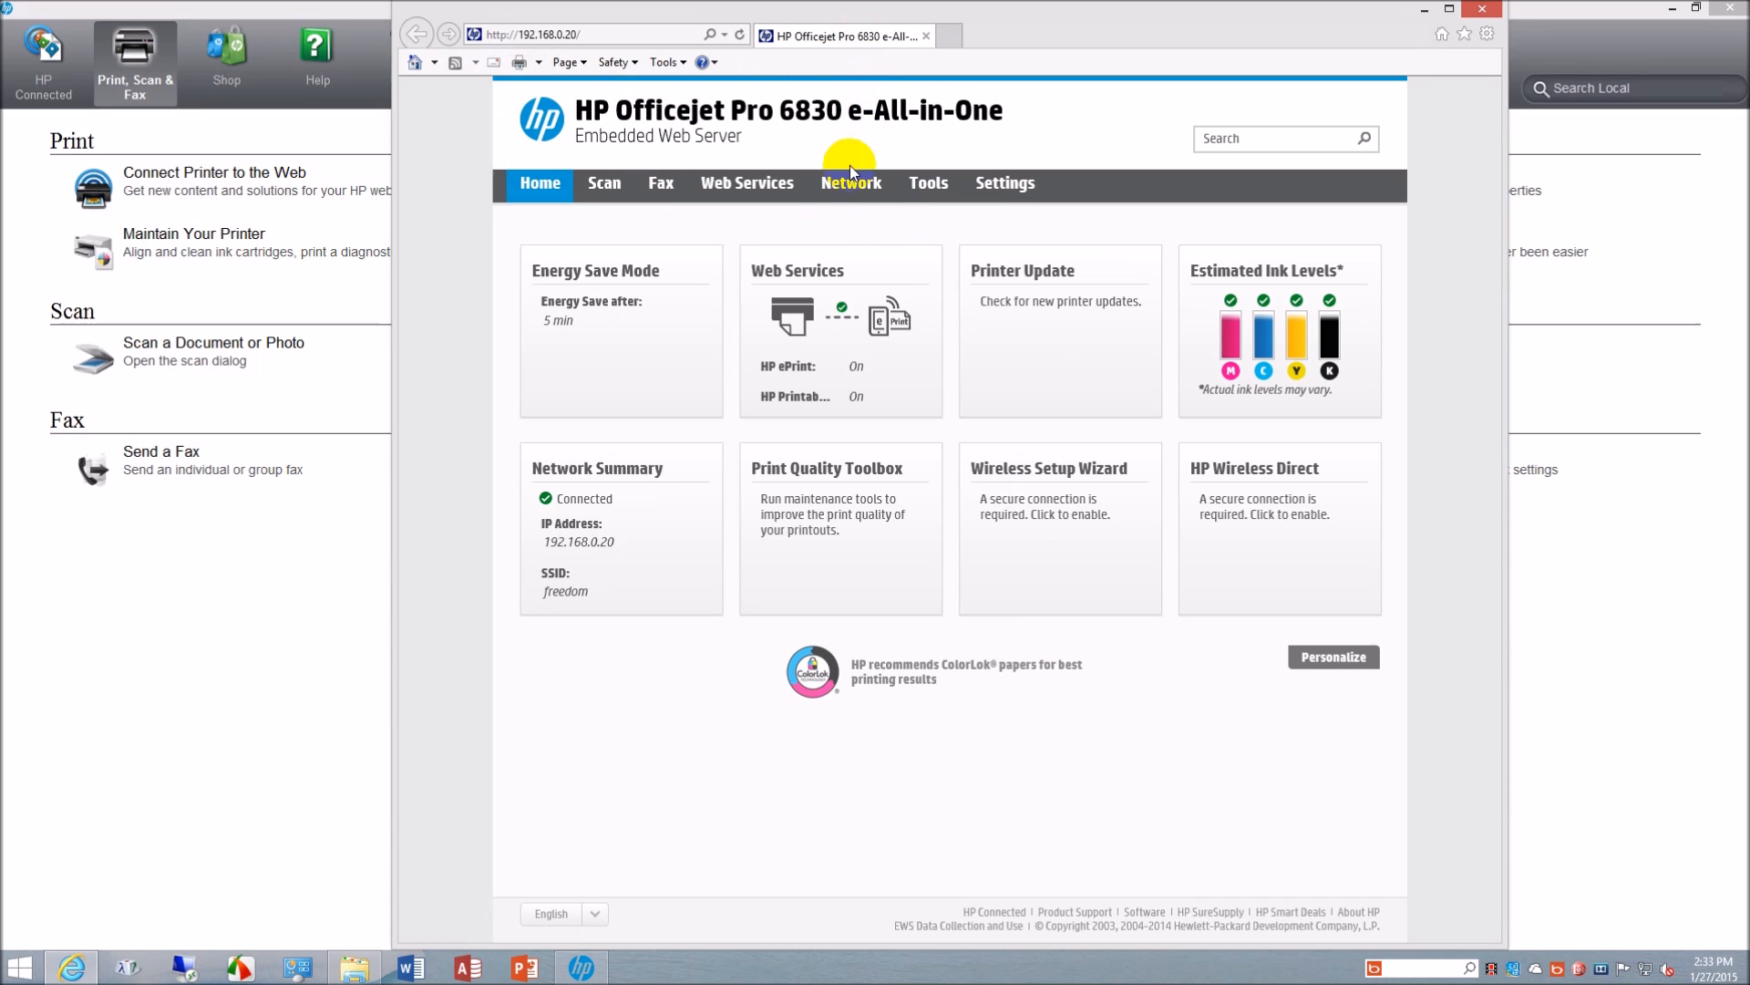
{"action": "left_click", "coordinate": [604, 185]}
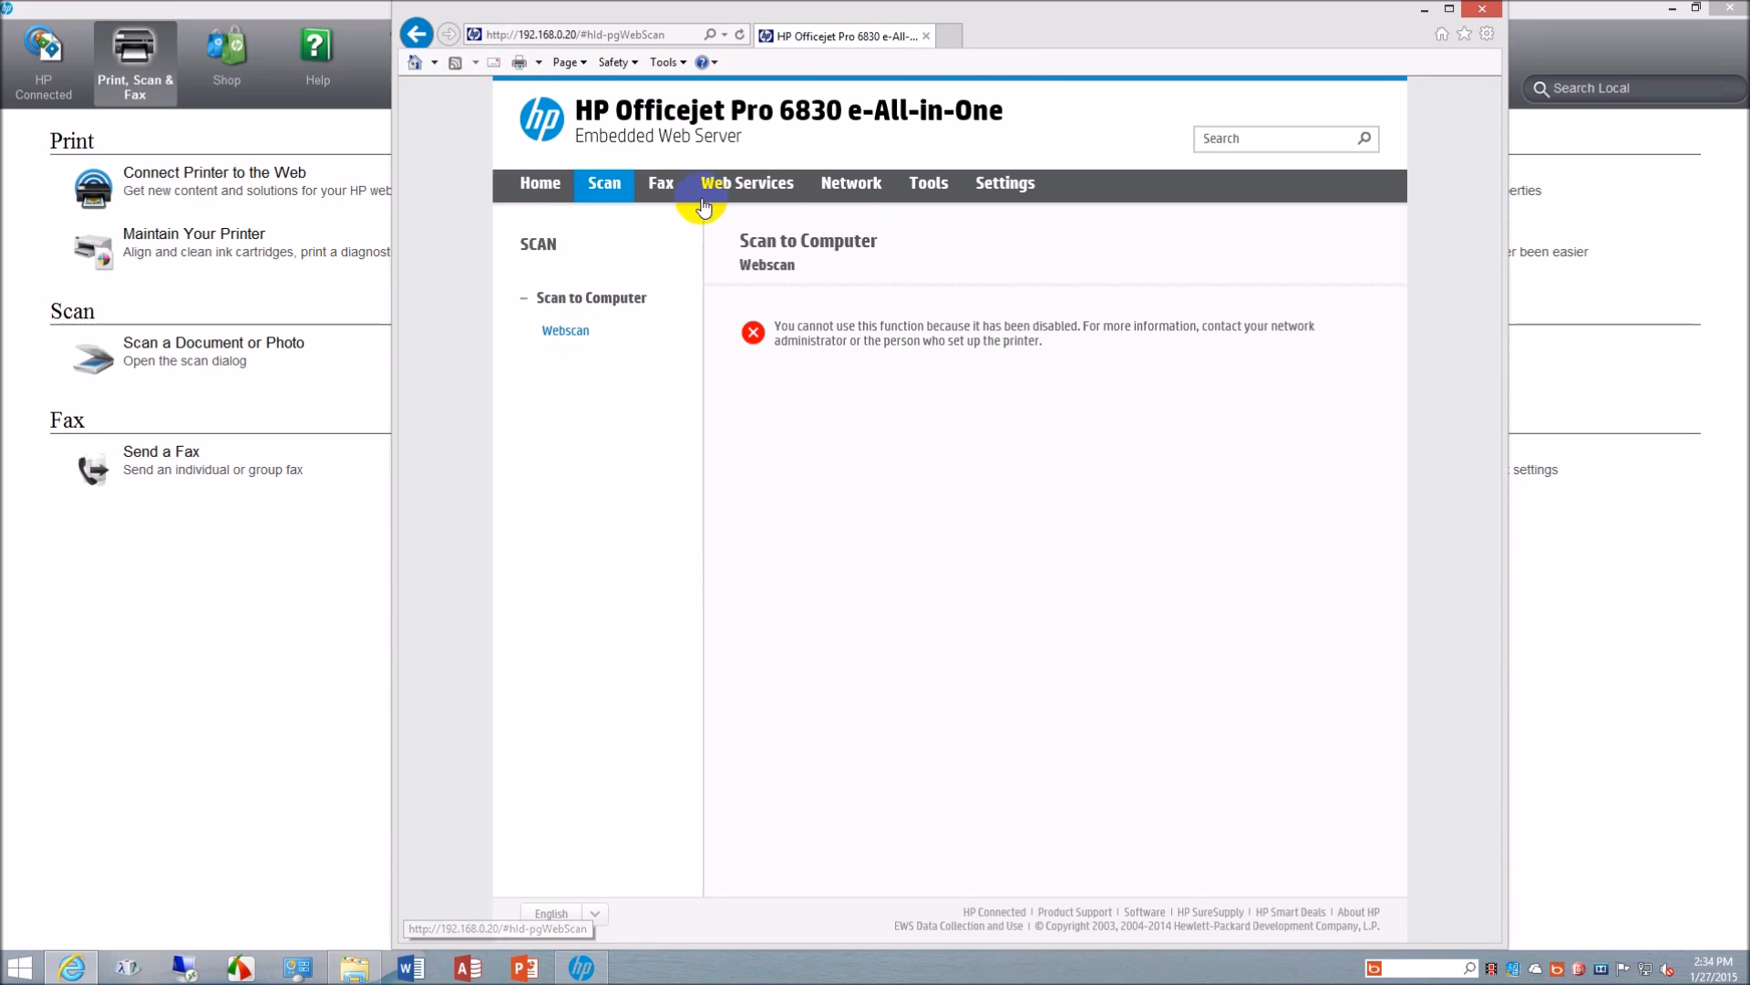
{"action": "left_click", "coordinate": [664, 187]}
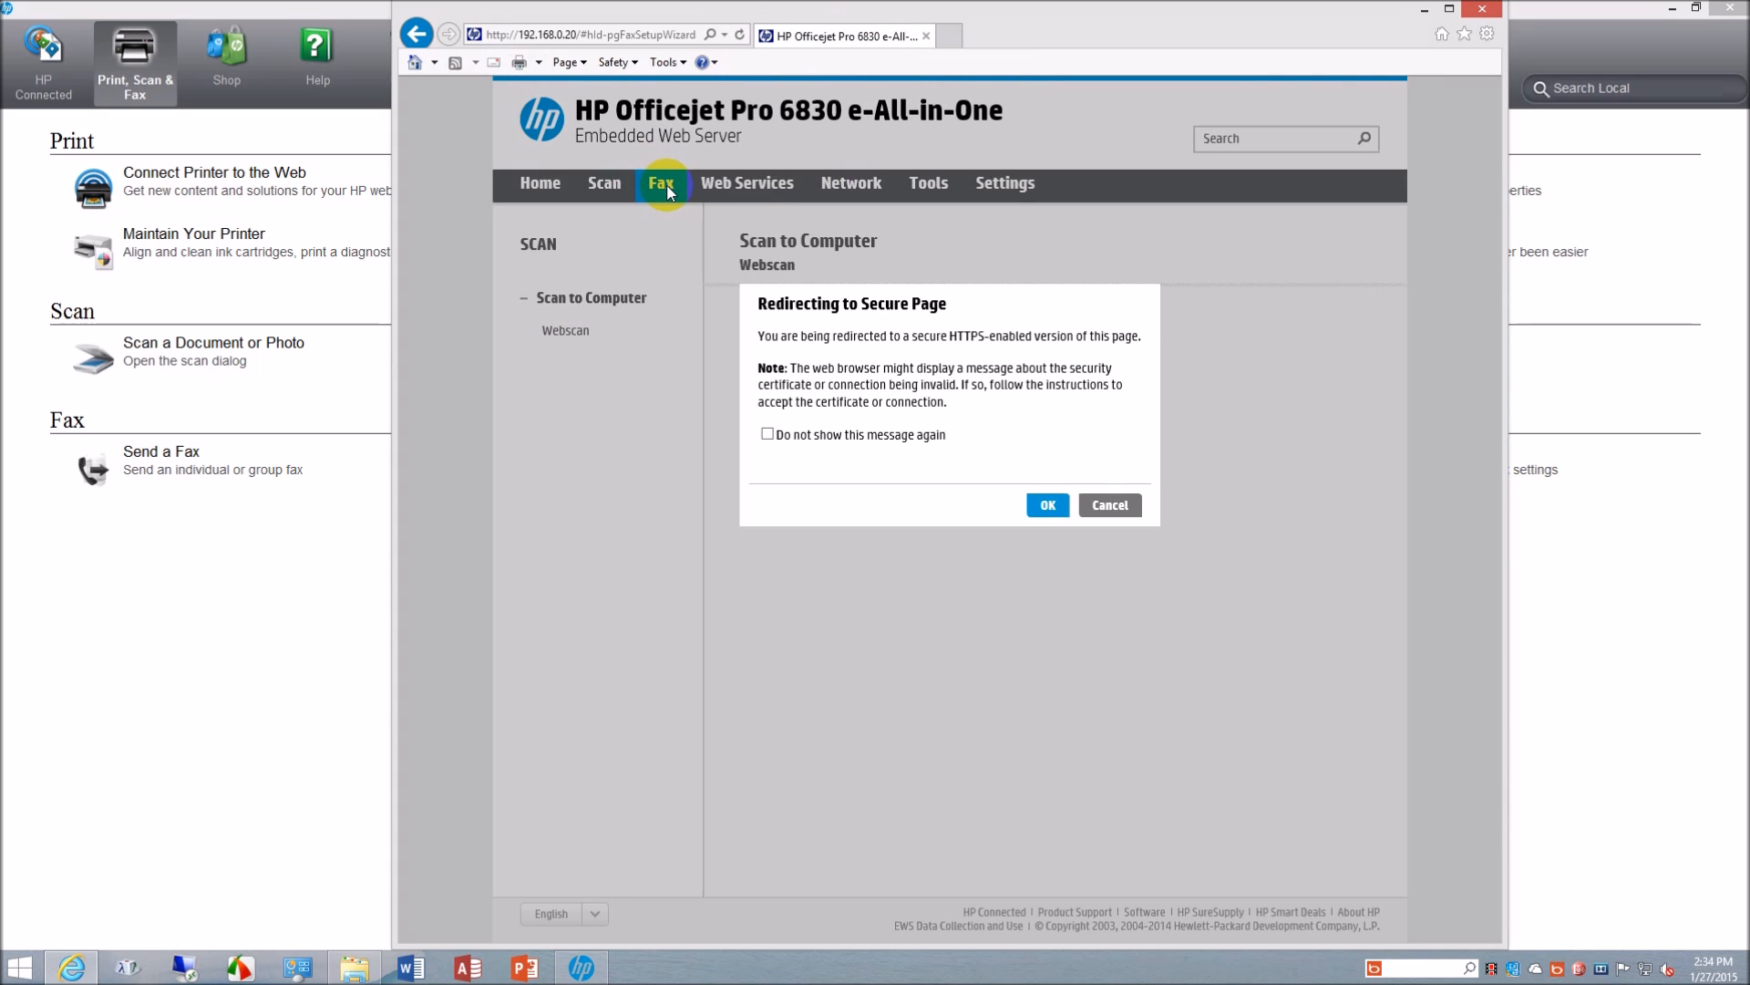
{"action": "left_click", "coordinate": [1049, 507]}
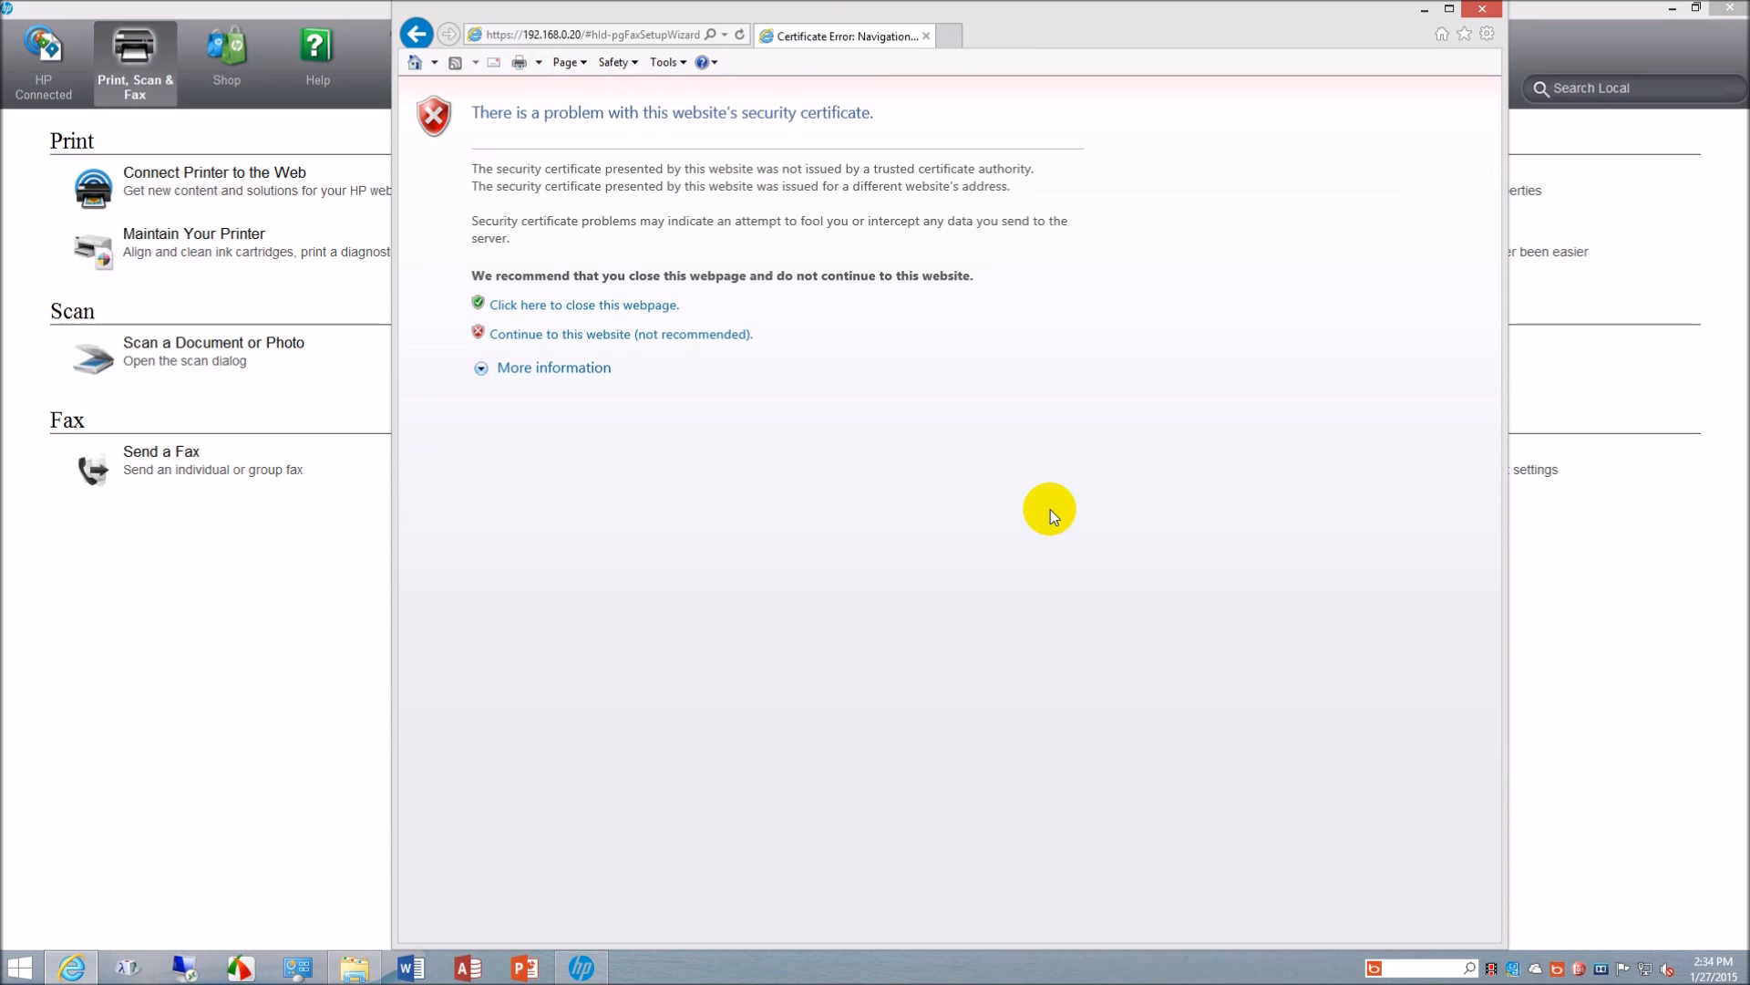
{"action": "left_click", "coordinate": [588, 334]}
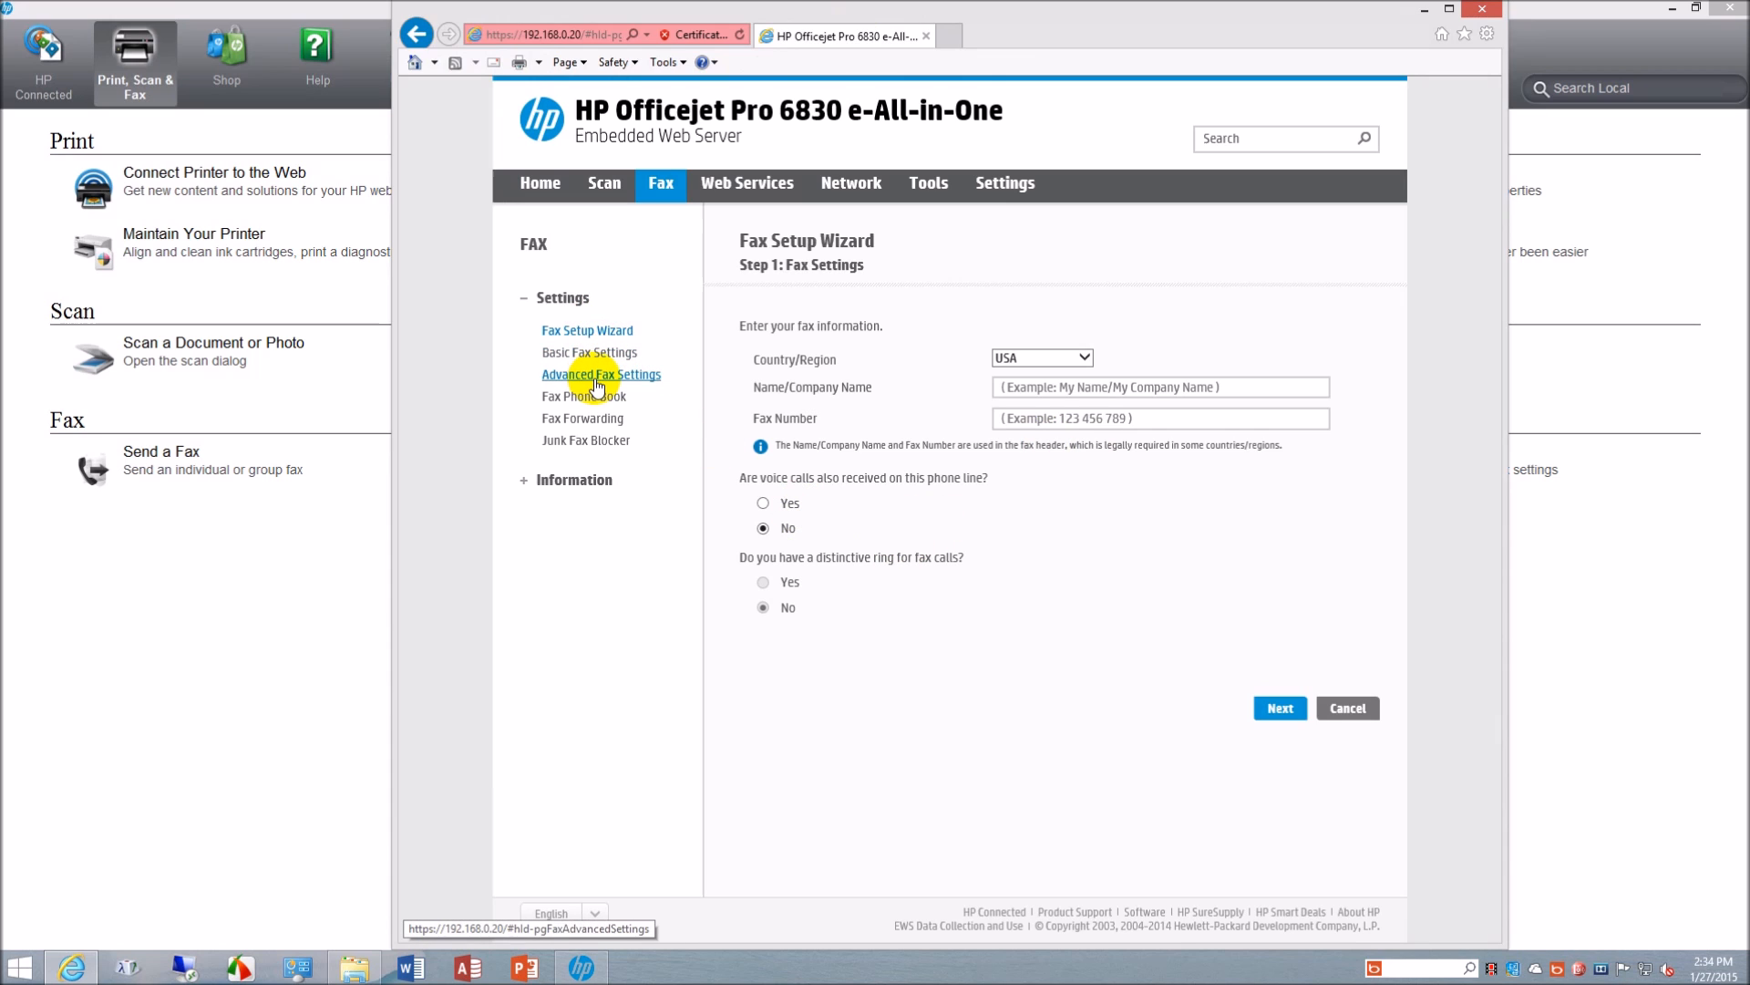
Step: View the Fax Forwarding settings in the embedded web server and inspect the forwarding choices, leaving forwarding set to Off
{"action": "left_click", "coordinate": [598, 419]}
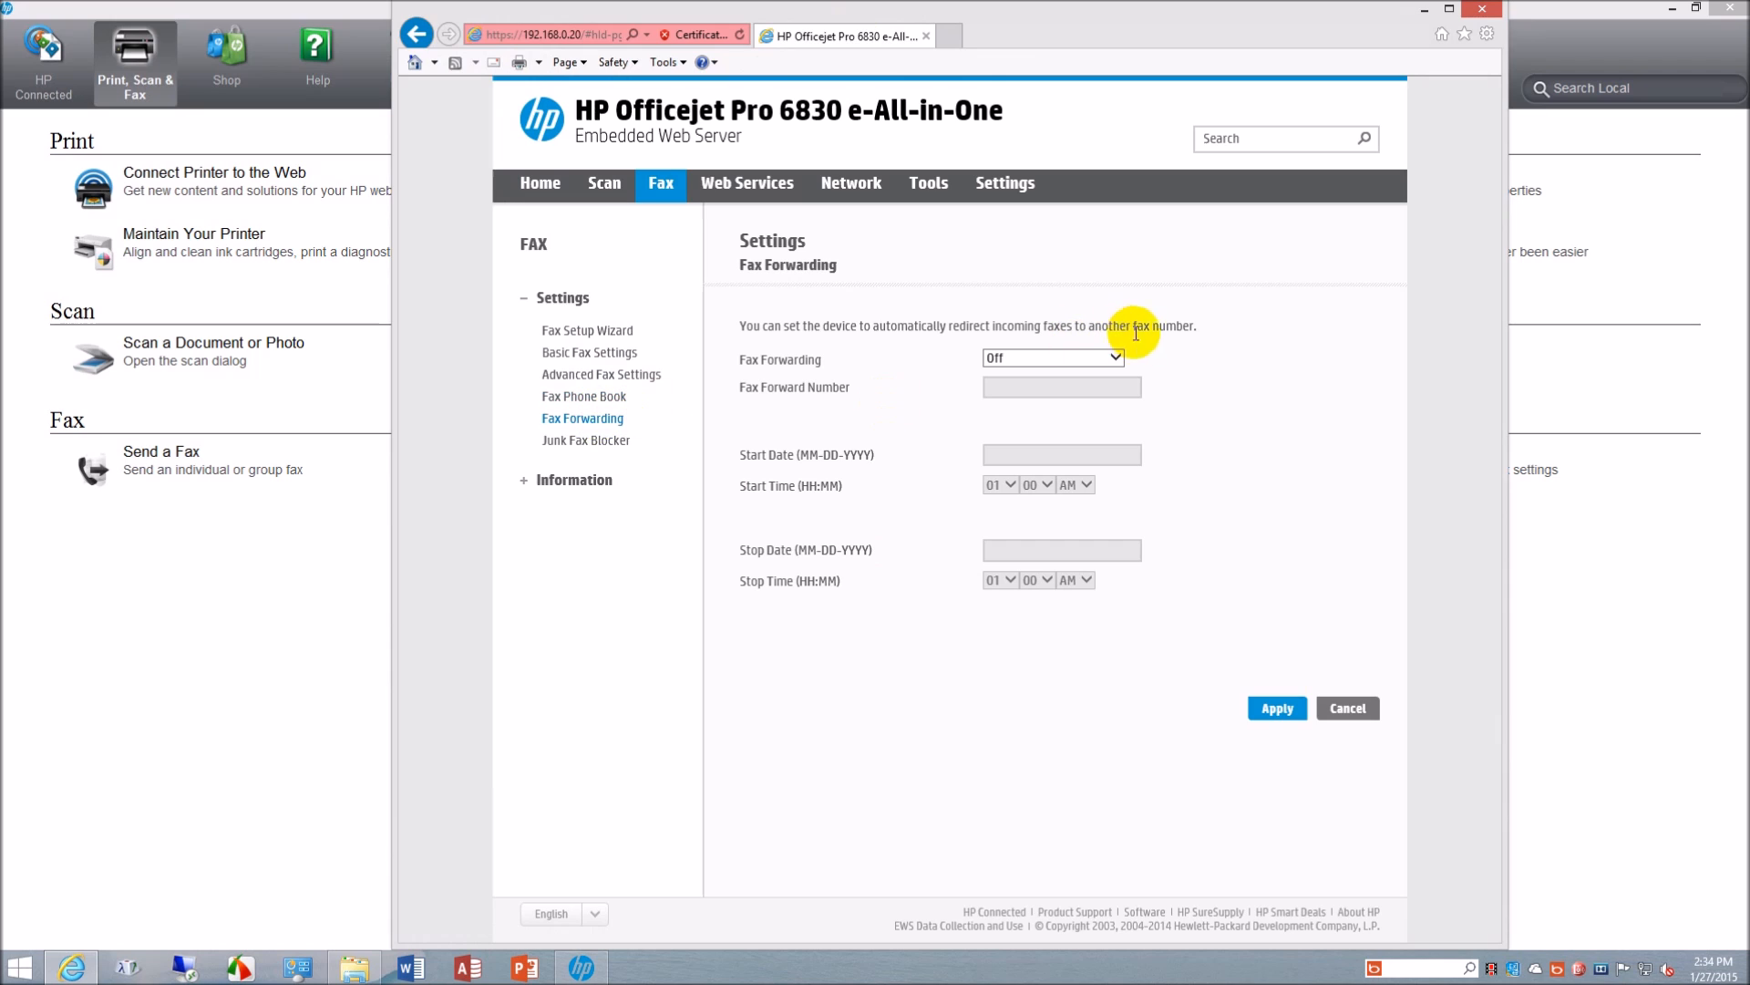
{"action": "left_click", "coordinate": [1116, 359]}
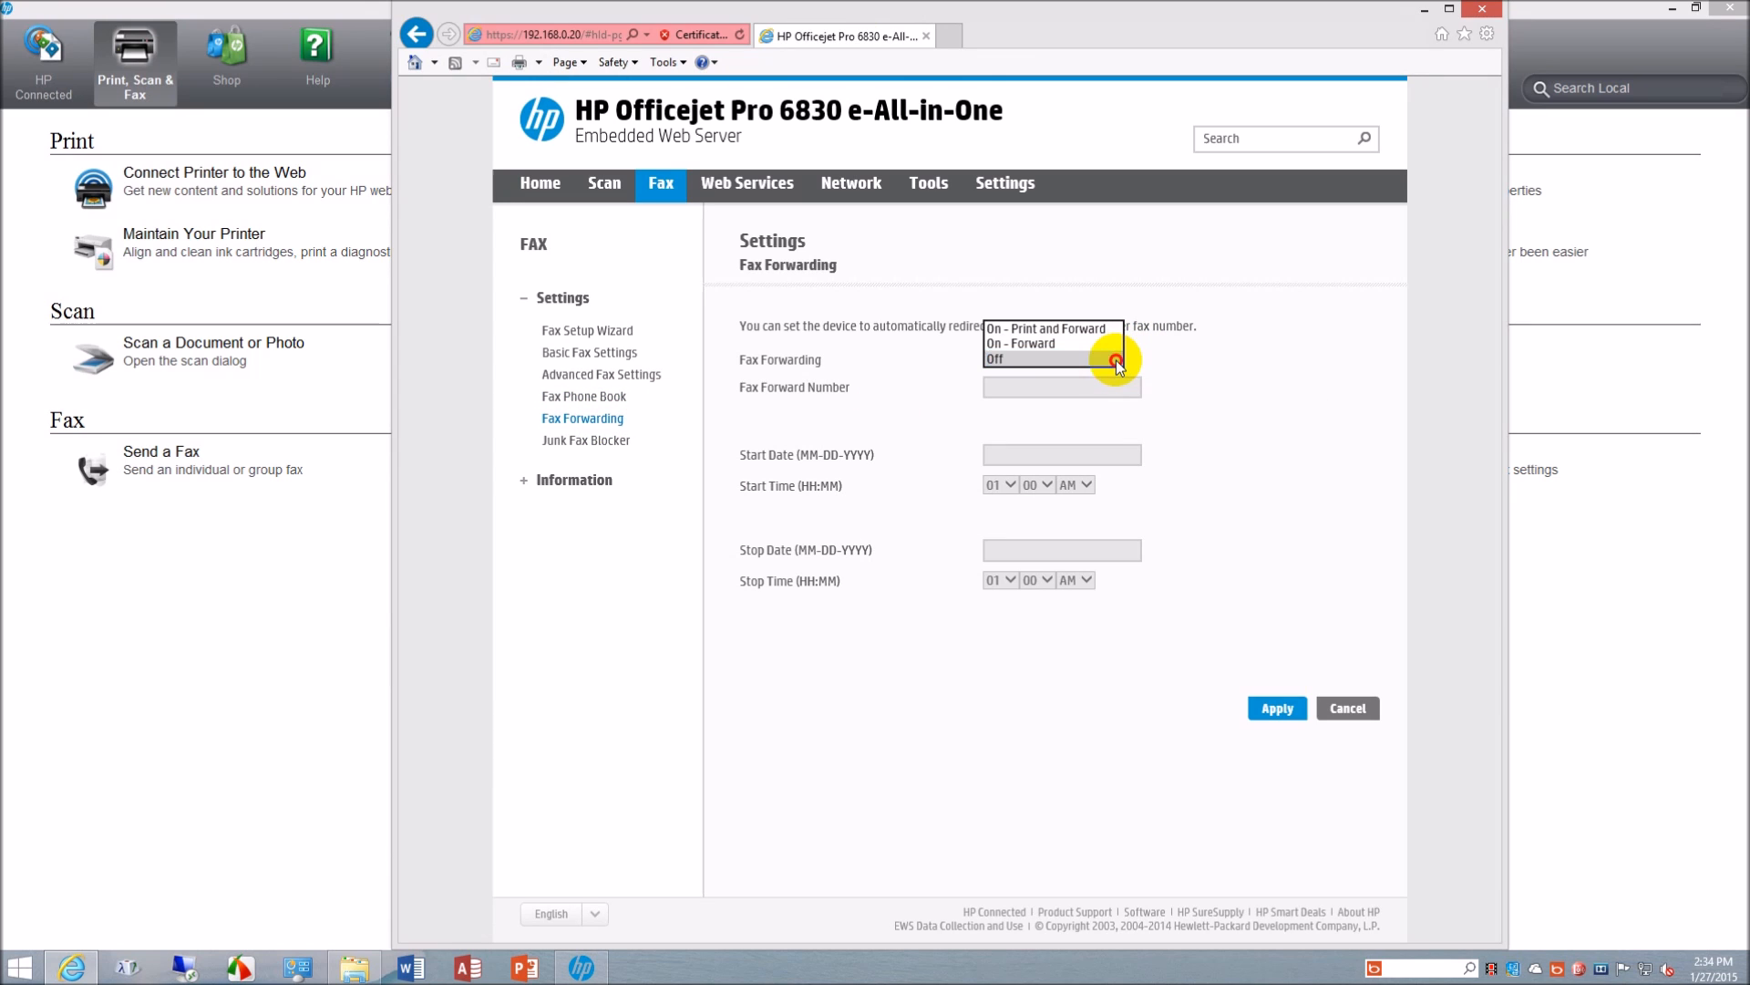
{"action": "left_click", "coordinate": [1116, 359]}
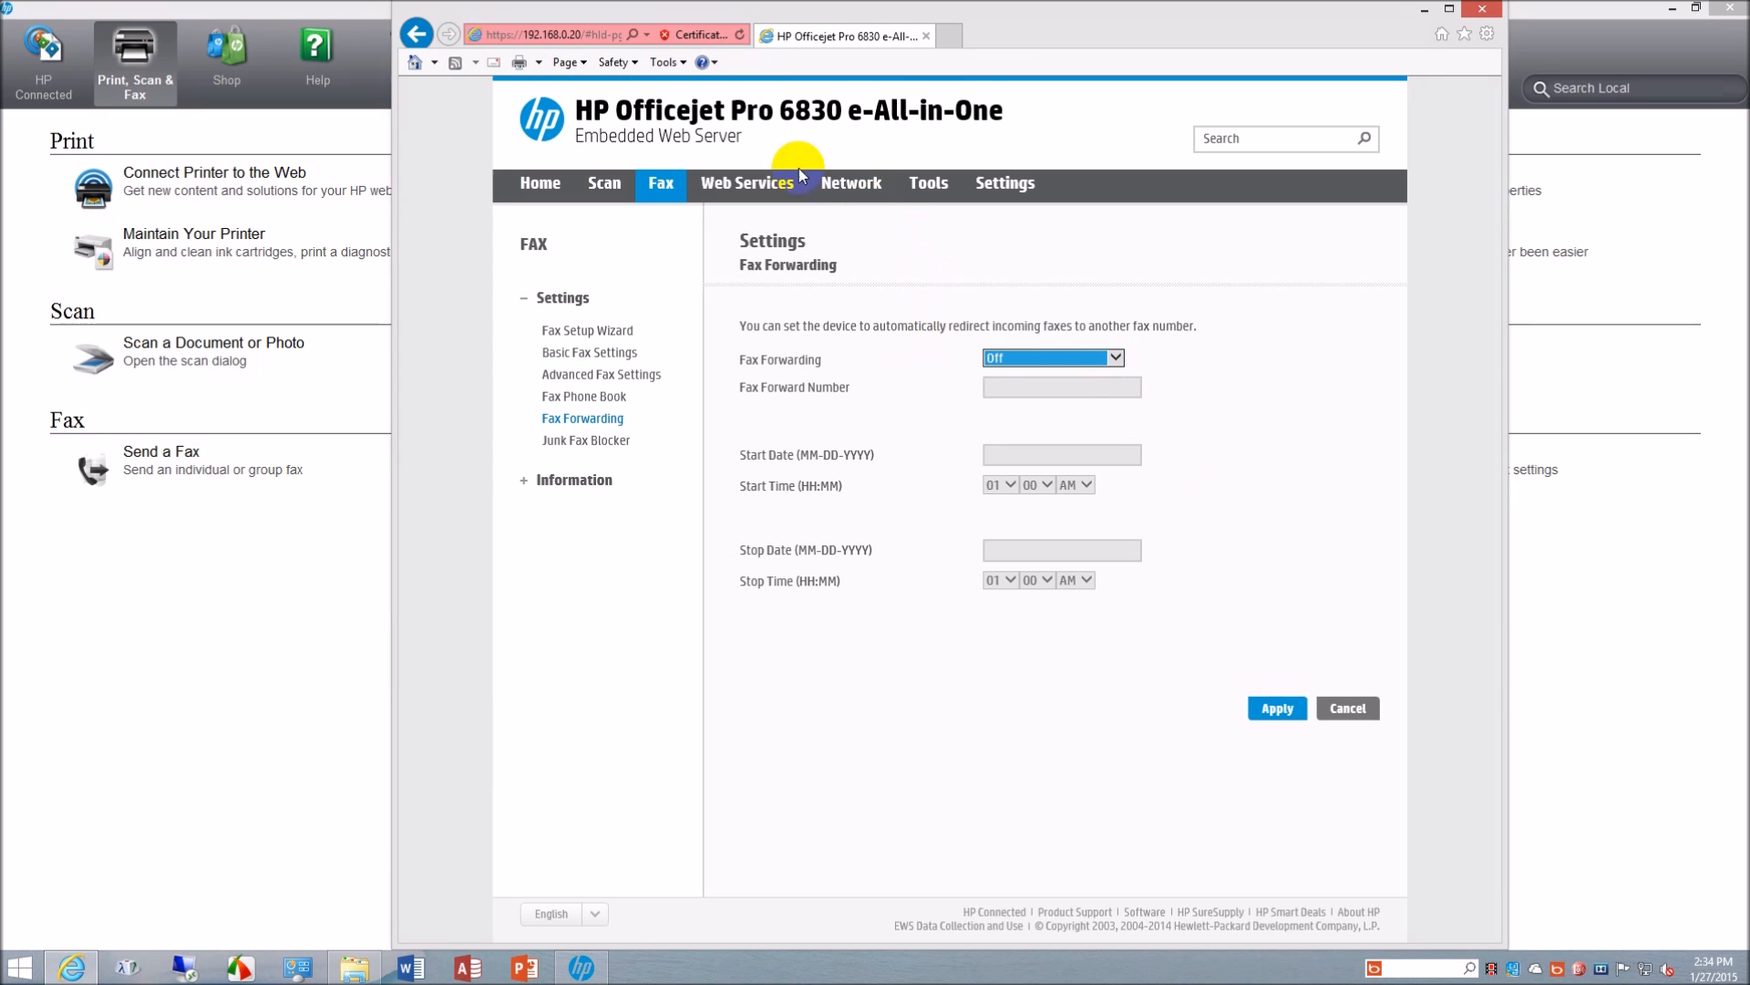
Step: Review the Web Services summary and the Network summary, expanding and collapsing the AirPrint section
{"action": "left_click", "coordinate": [725, 189]}
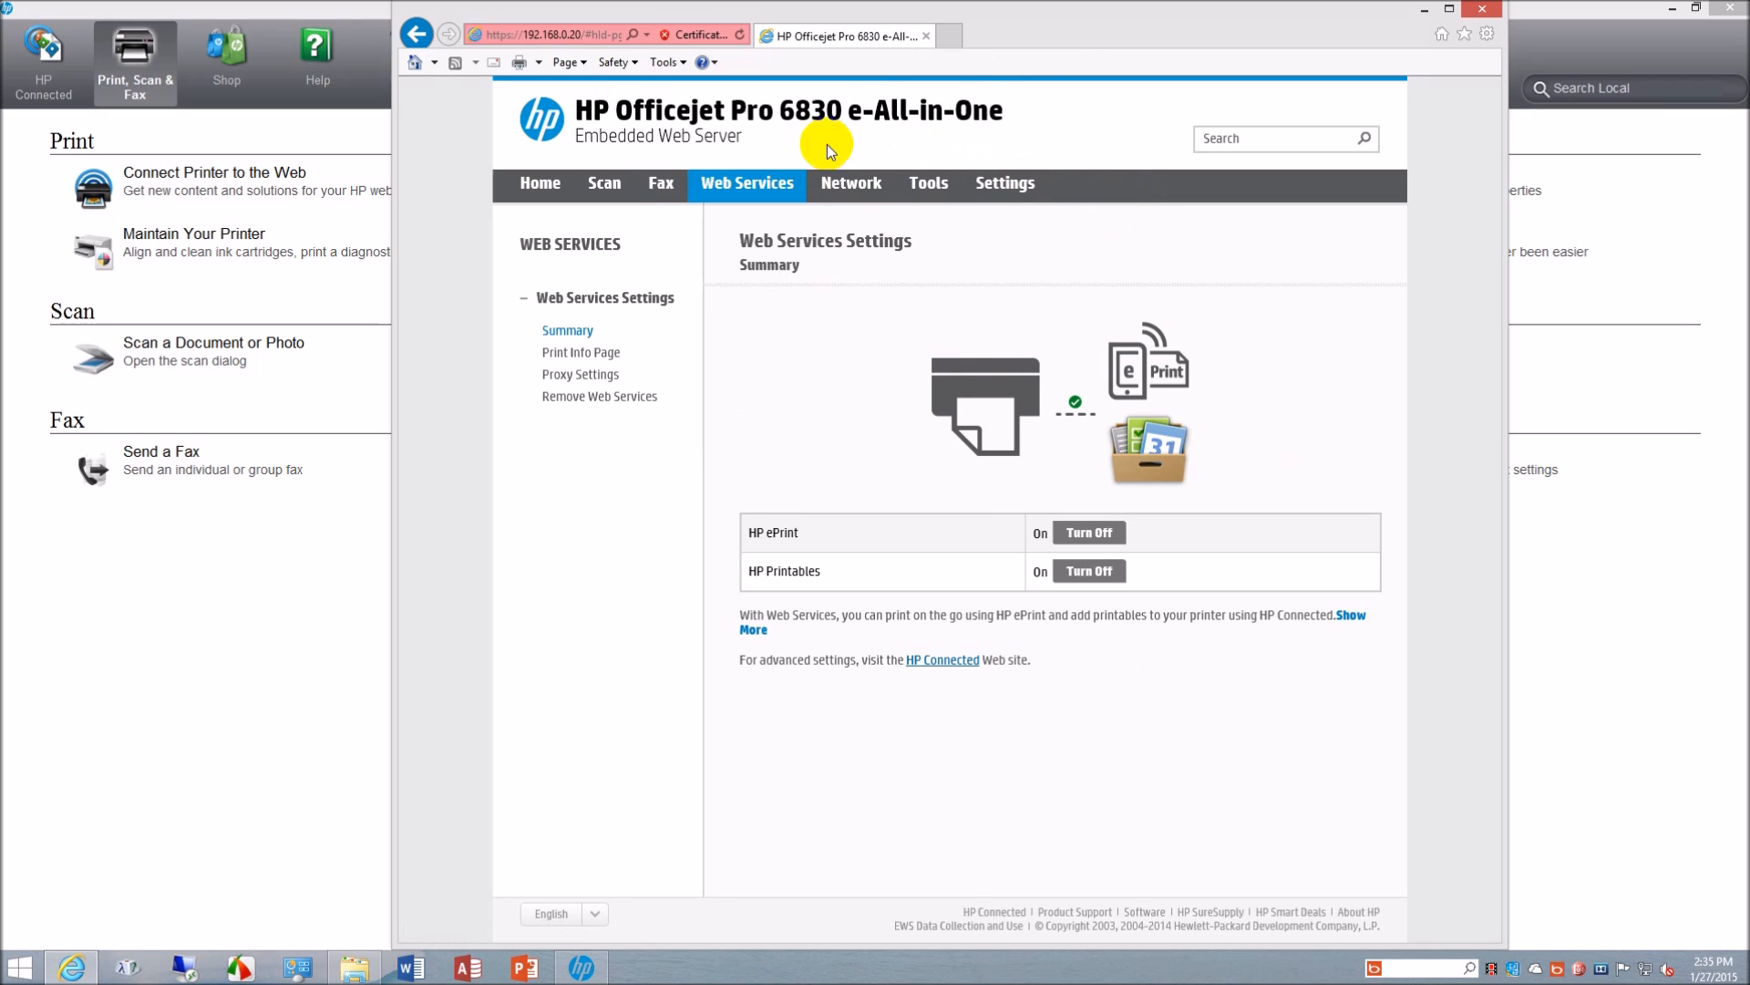
{"action": "left_click", "coordinate": [853, 184]}
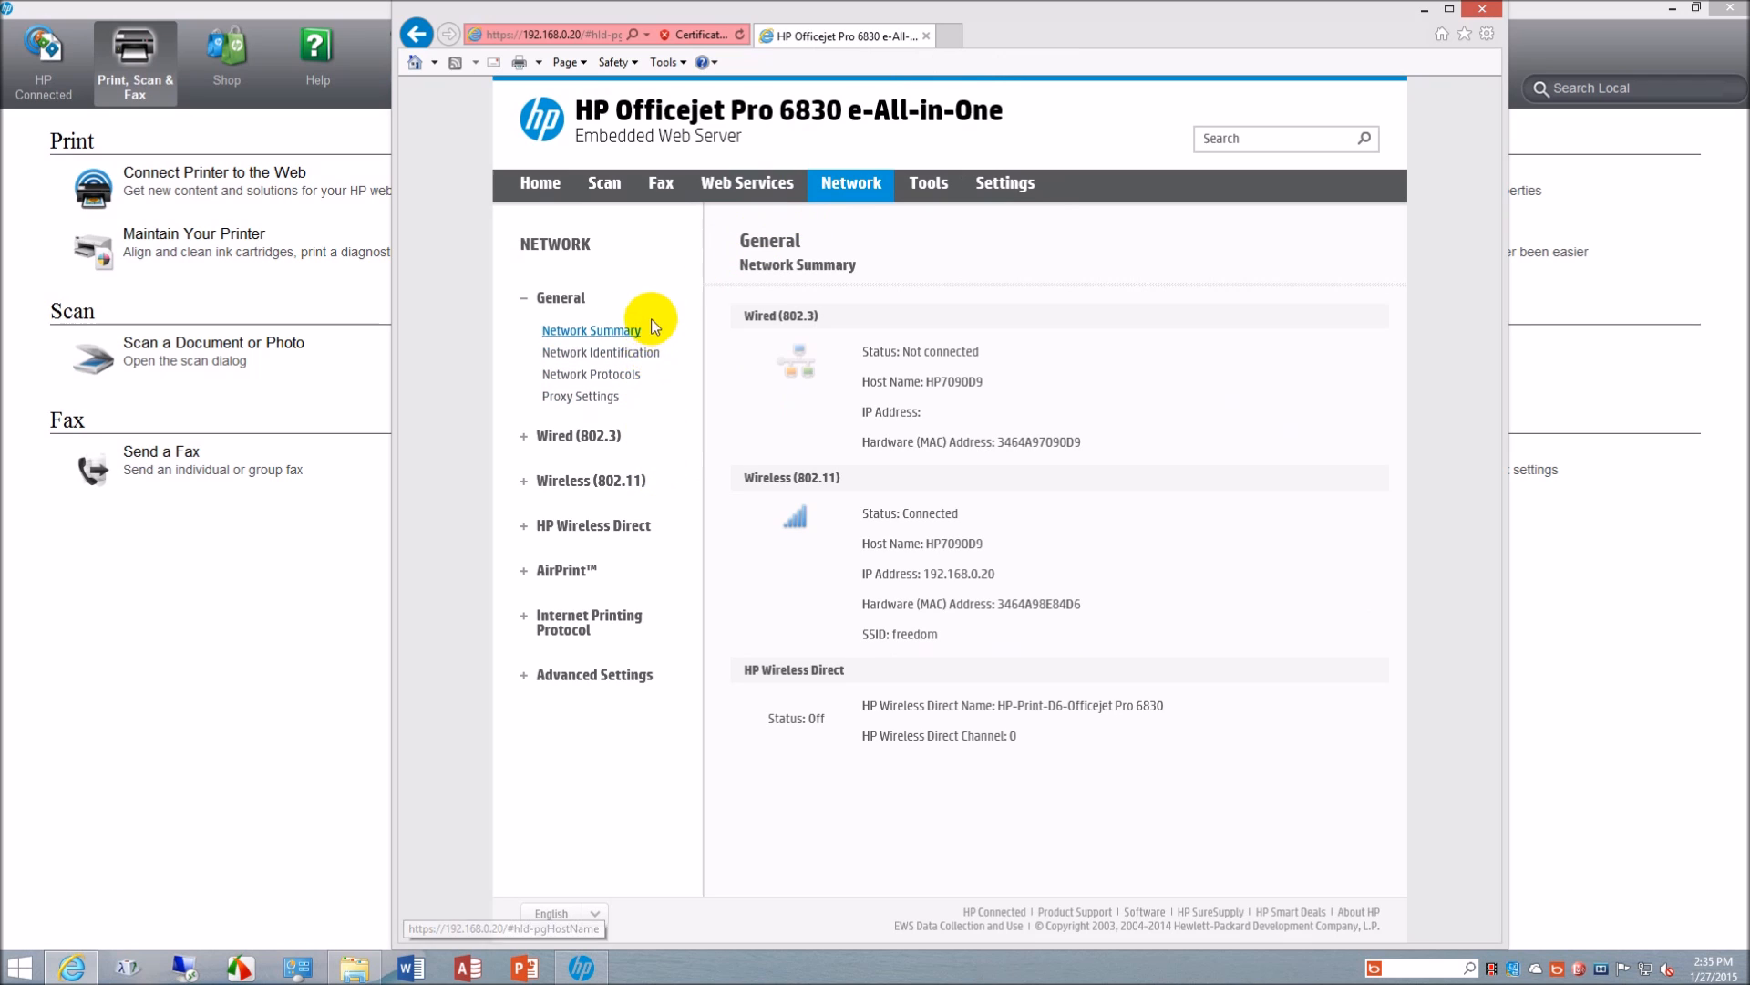
{"action": "left_click", "coordinate": [522, 572]}
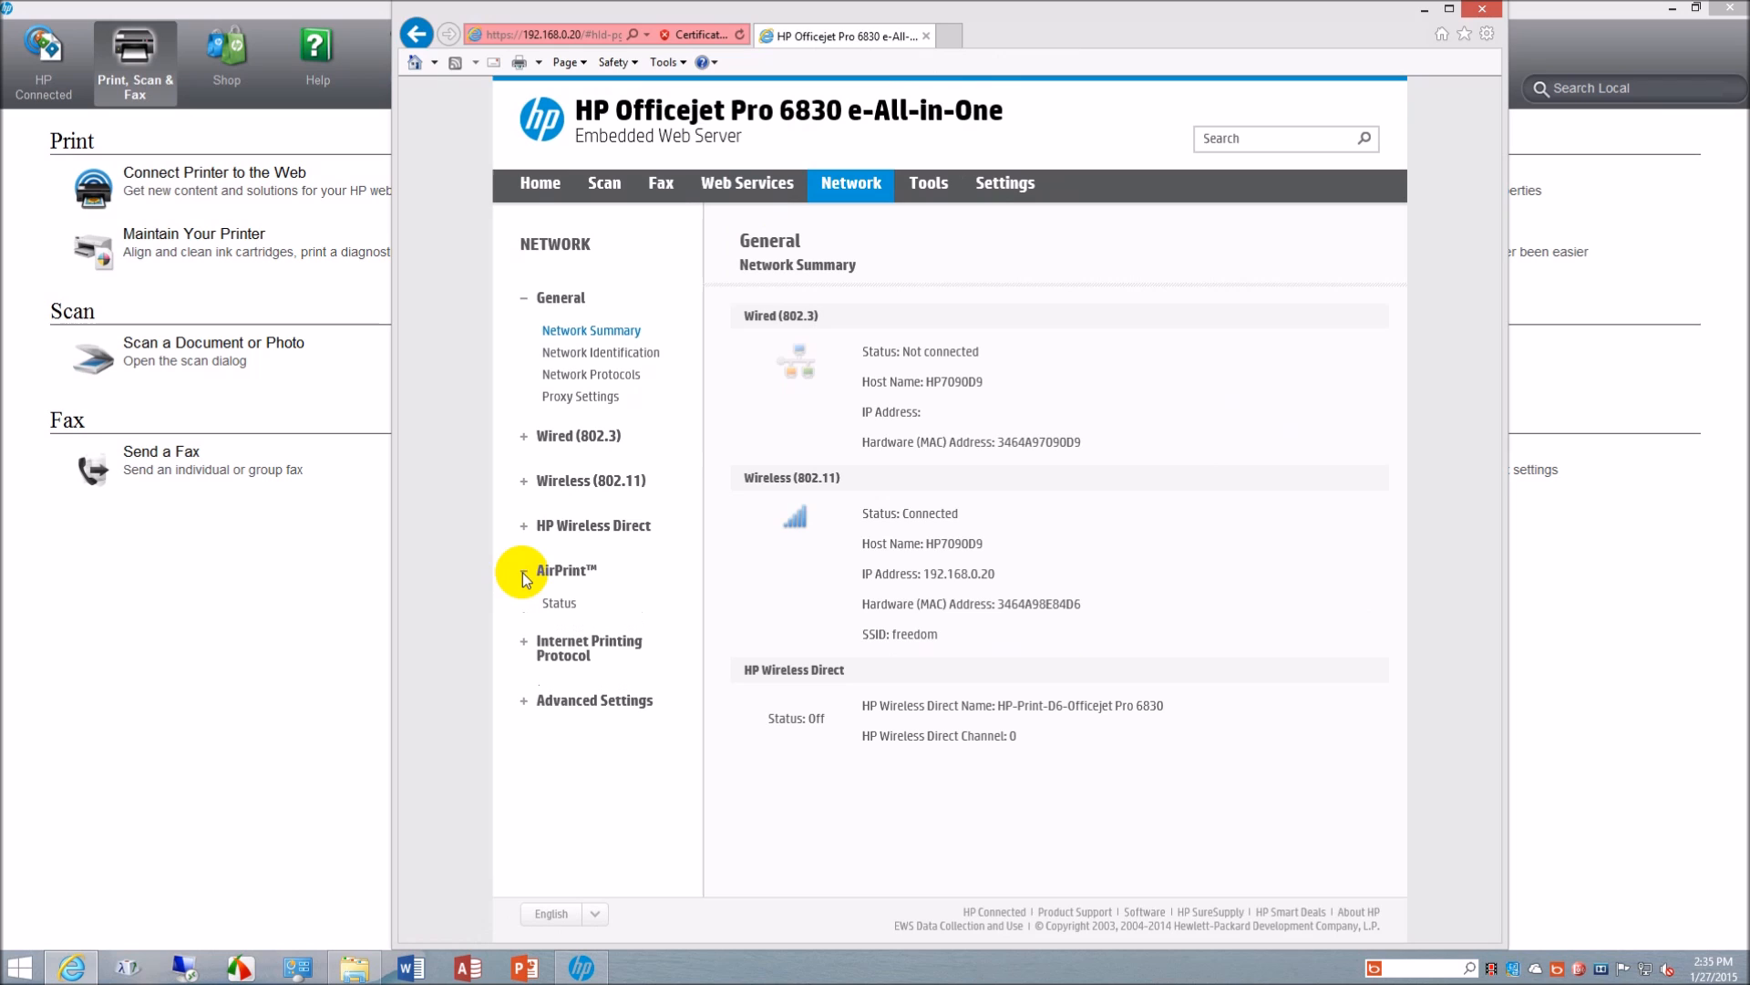
{"action": "left_click", "coordinate": [513, 570]}
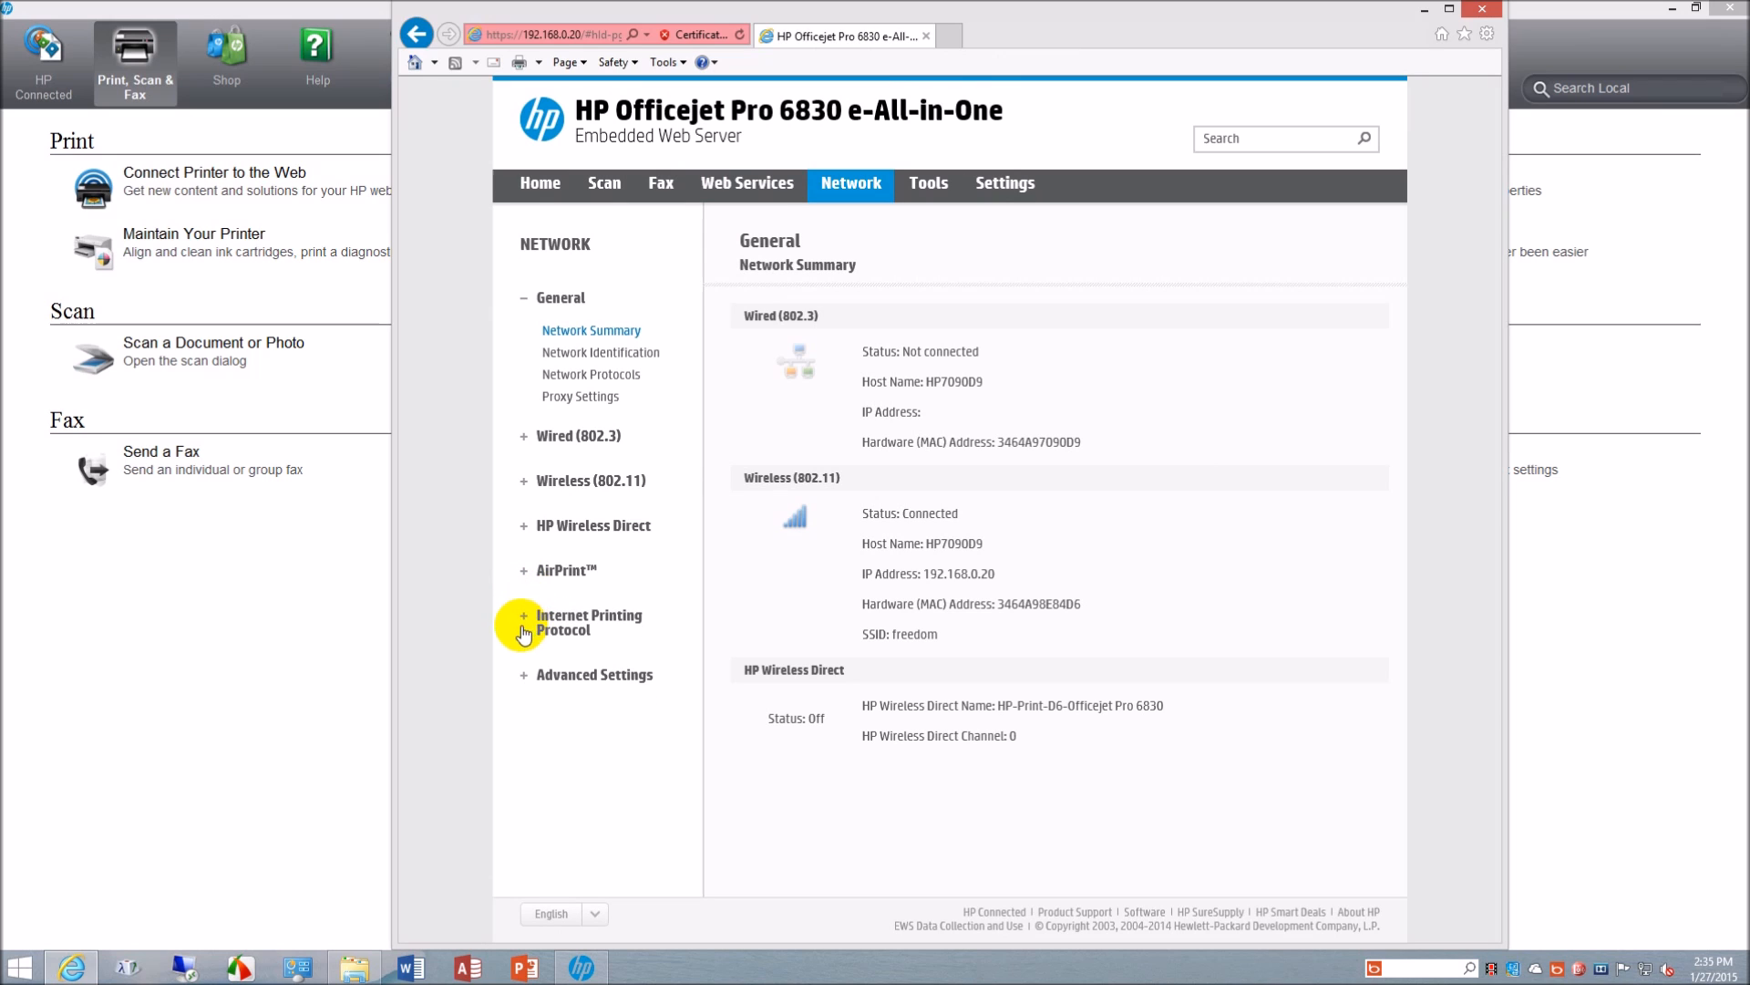
Step: Review the printer information and the full usage report among the embedded web server's tools, and expand the Utilities section
{"action": "left_click", "coordinate": [928, 185]}
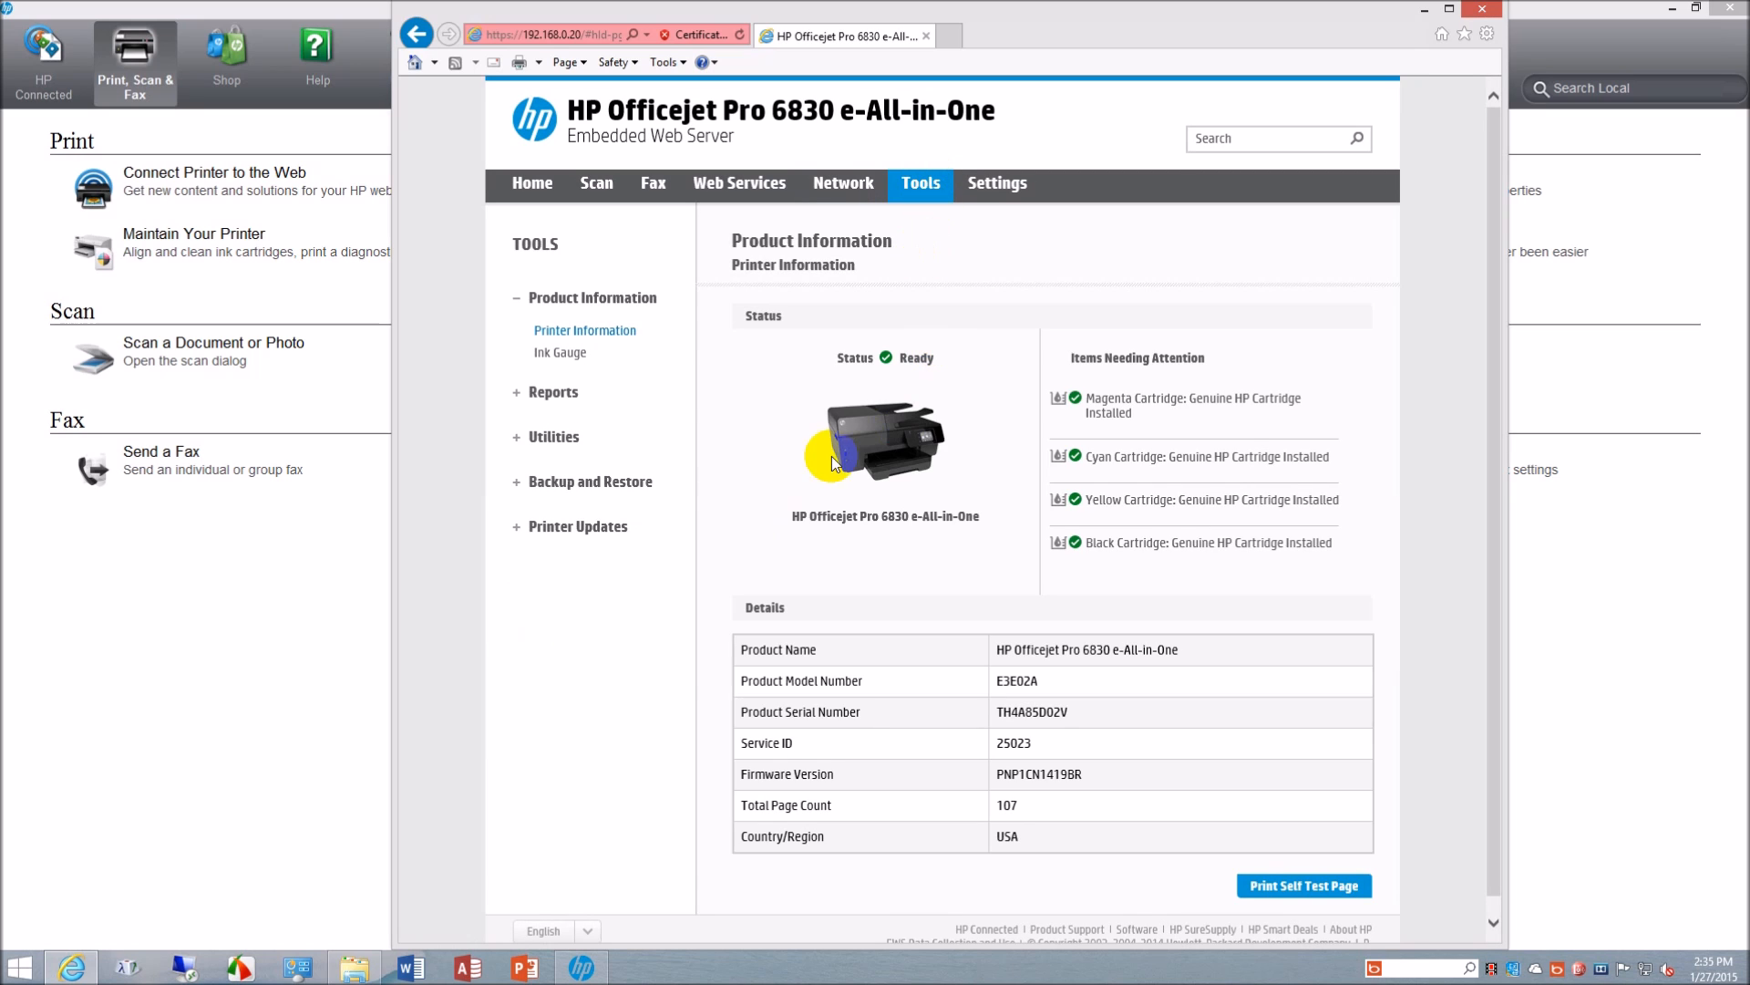
{"action": "left_click", "coordinate": [518, 393]}
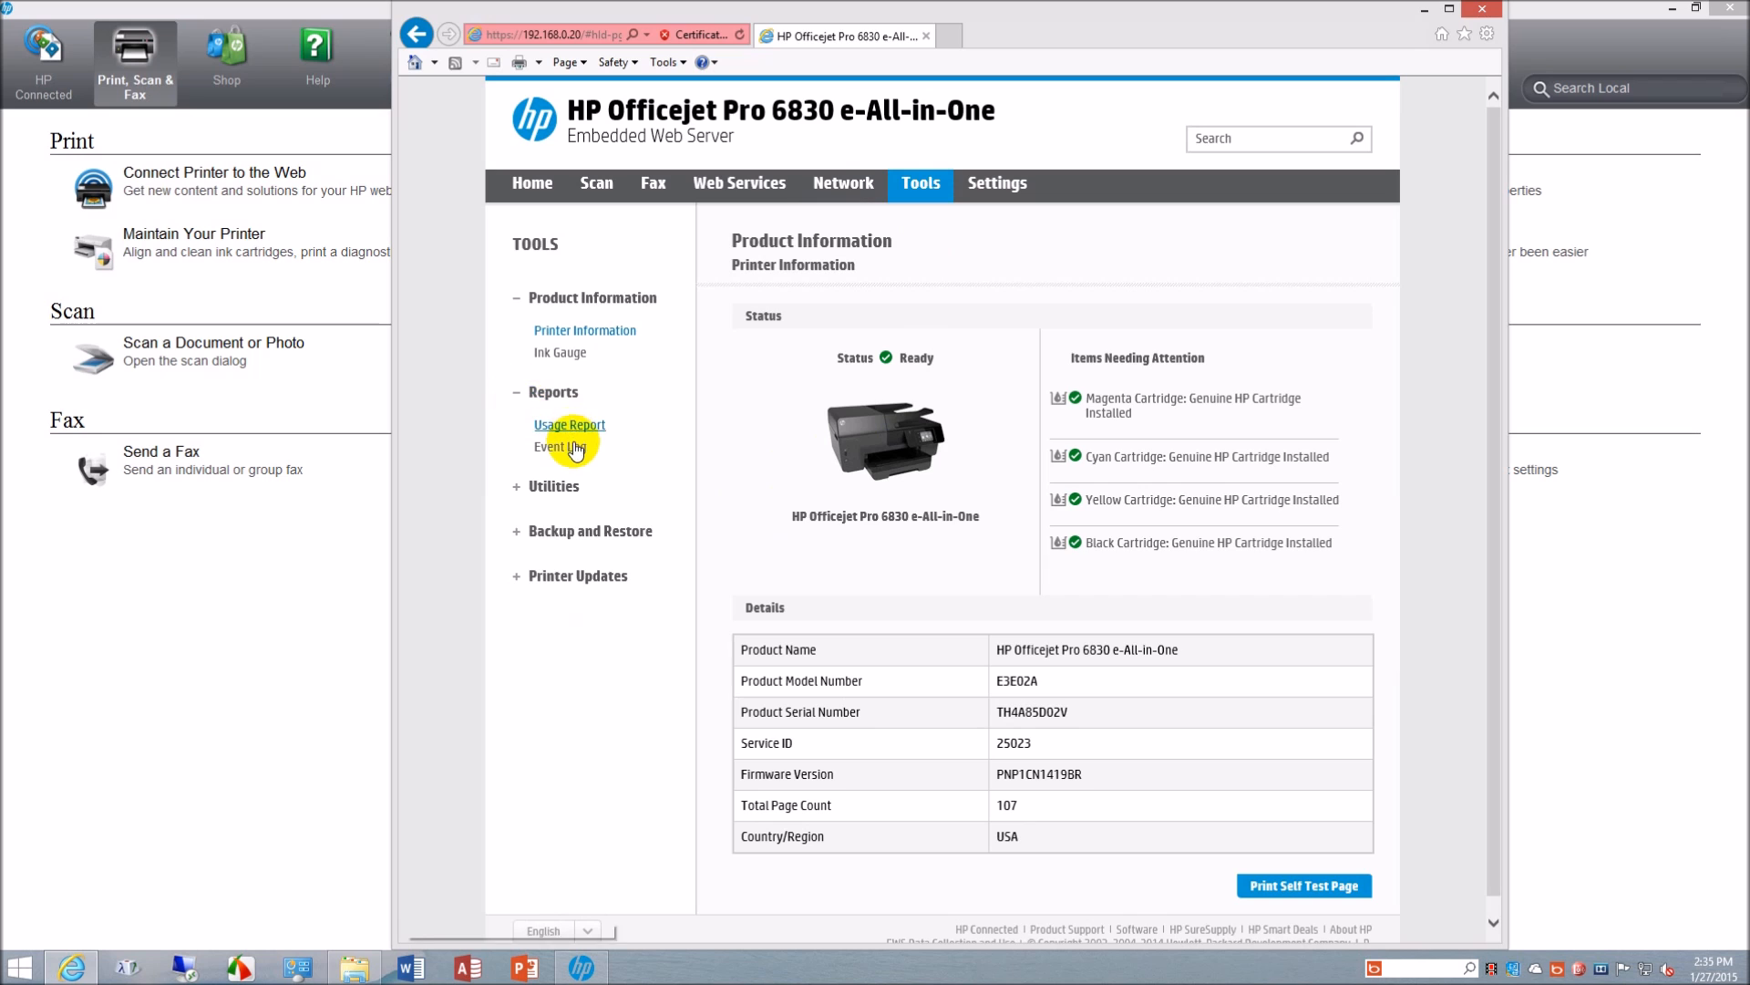
{"action": "left_click", "coordinate": [574, 425]}
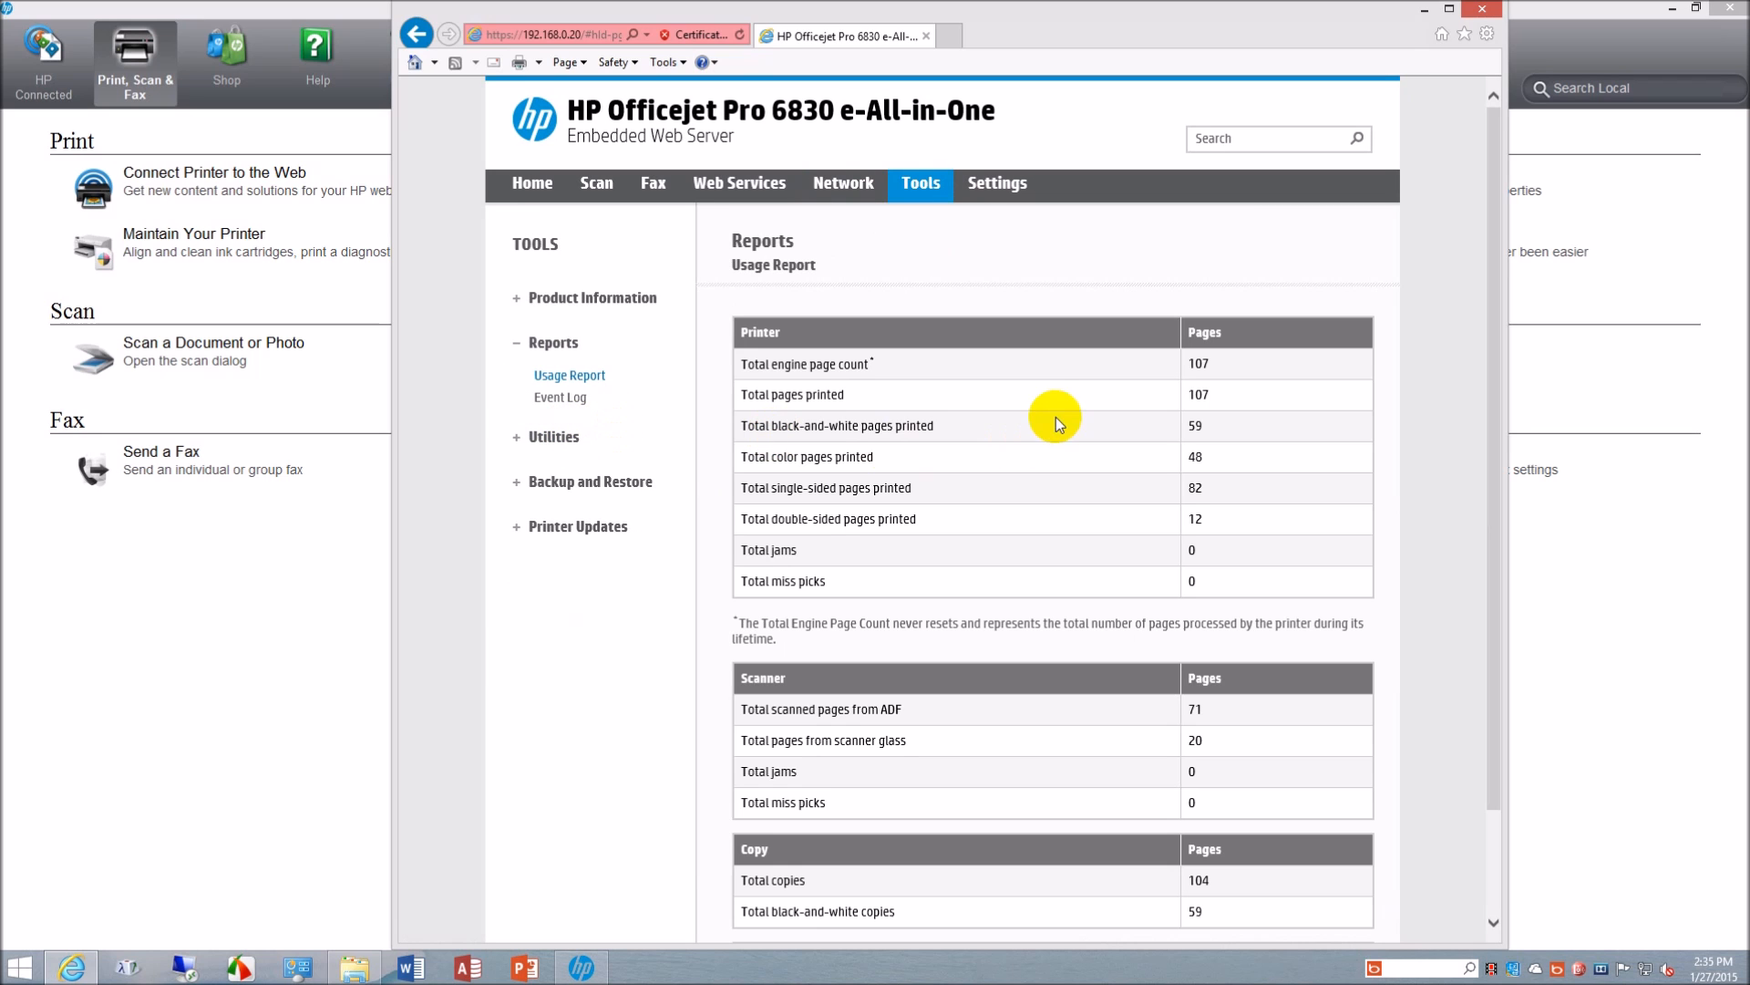
{"action": "scroll", "coordinate": [1019, 446], "scroll_direction": "down", "scroll_amount": 3}
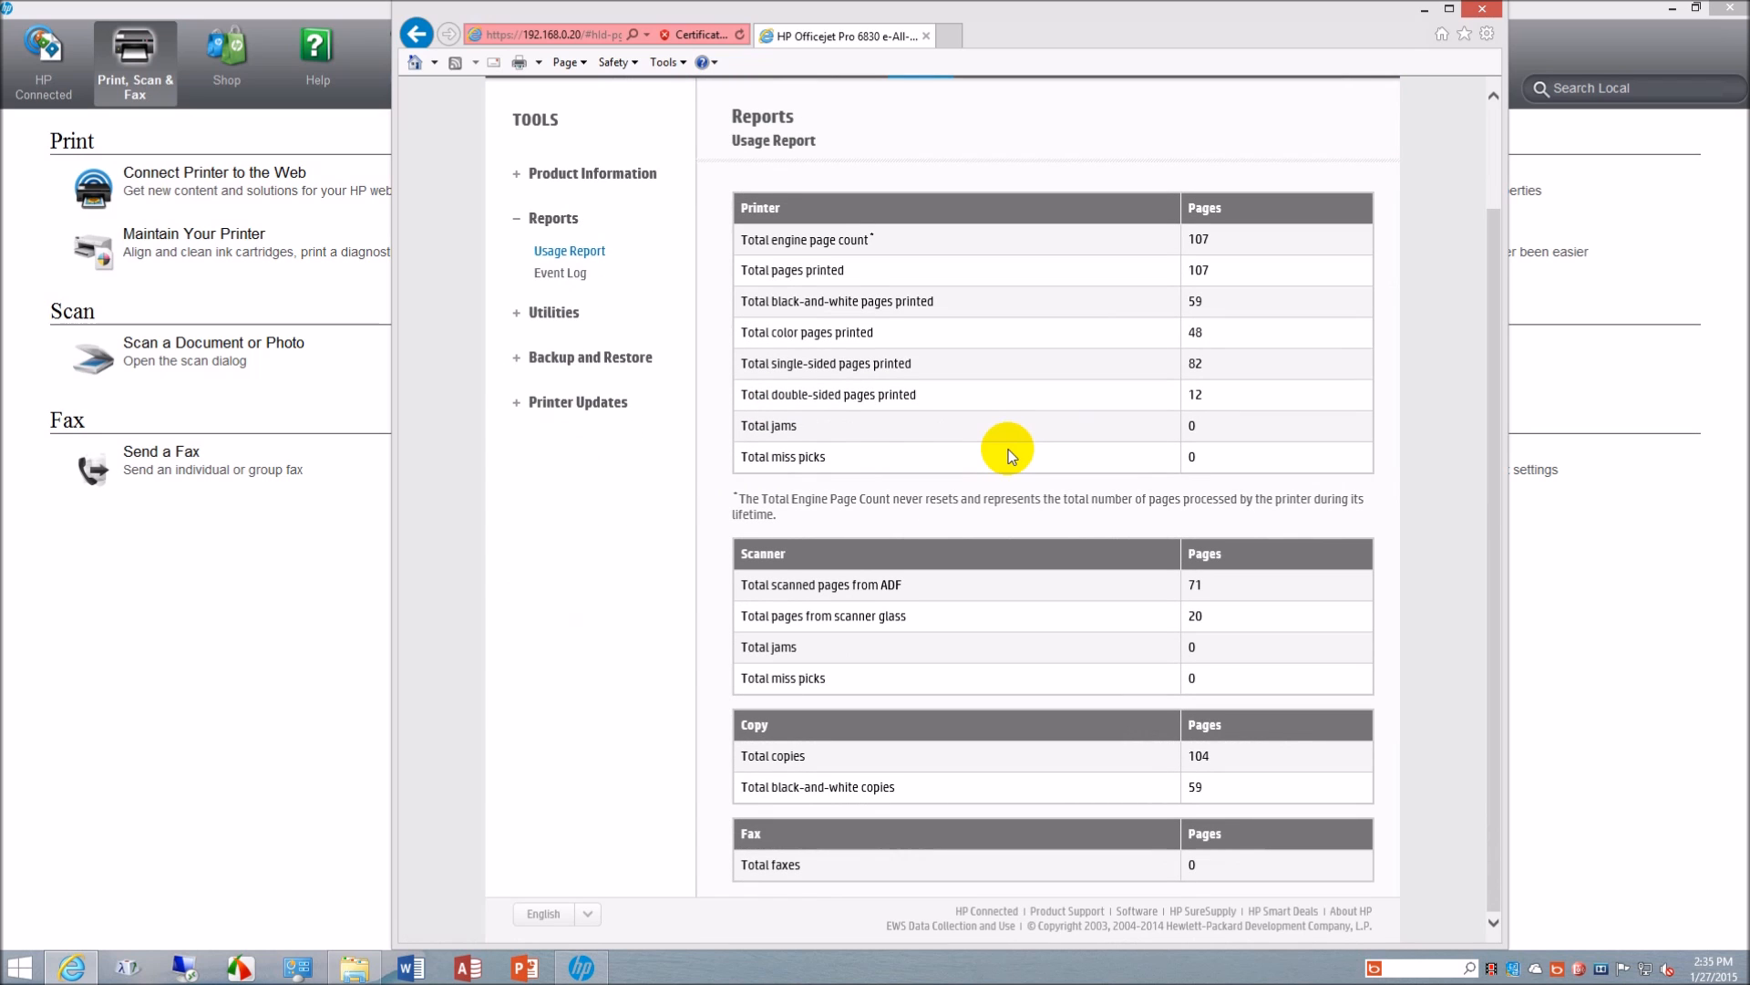
{"action": "scroll", "coordinate": [1010, 456], "scroll_direction": "up", "scroll_amount": 3}
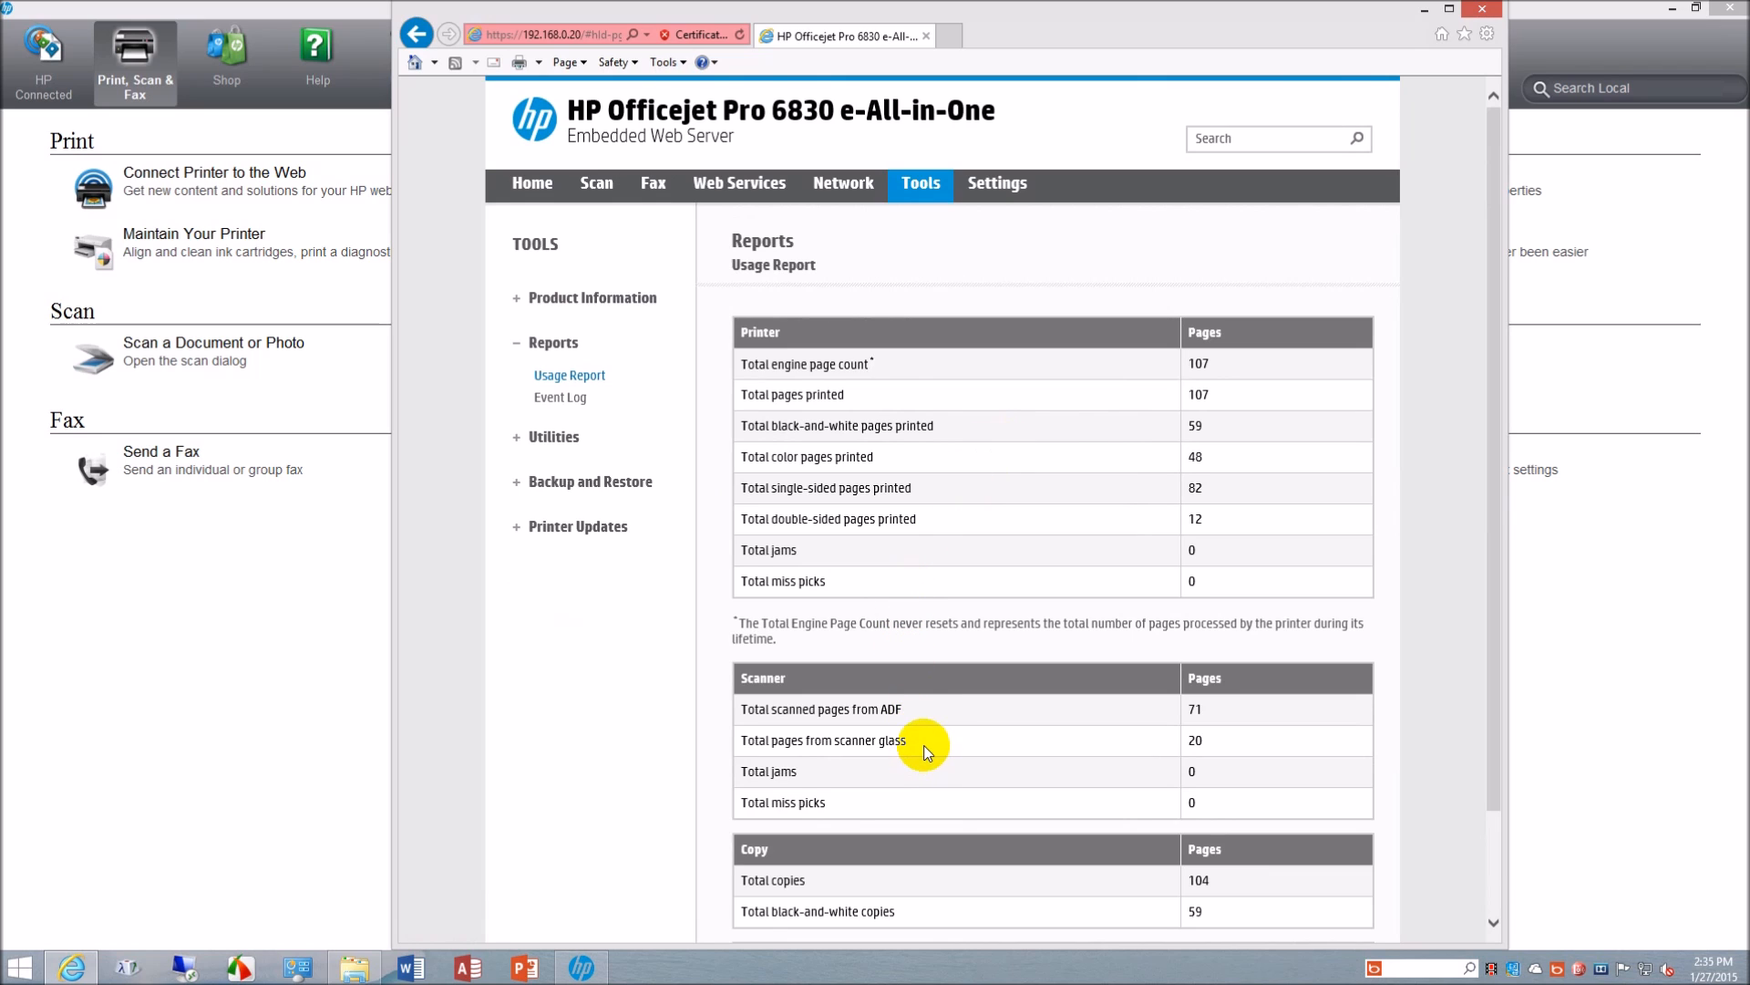
{"action": "left_click", "coordinate": [516, 439]}
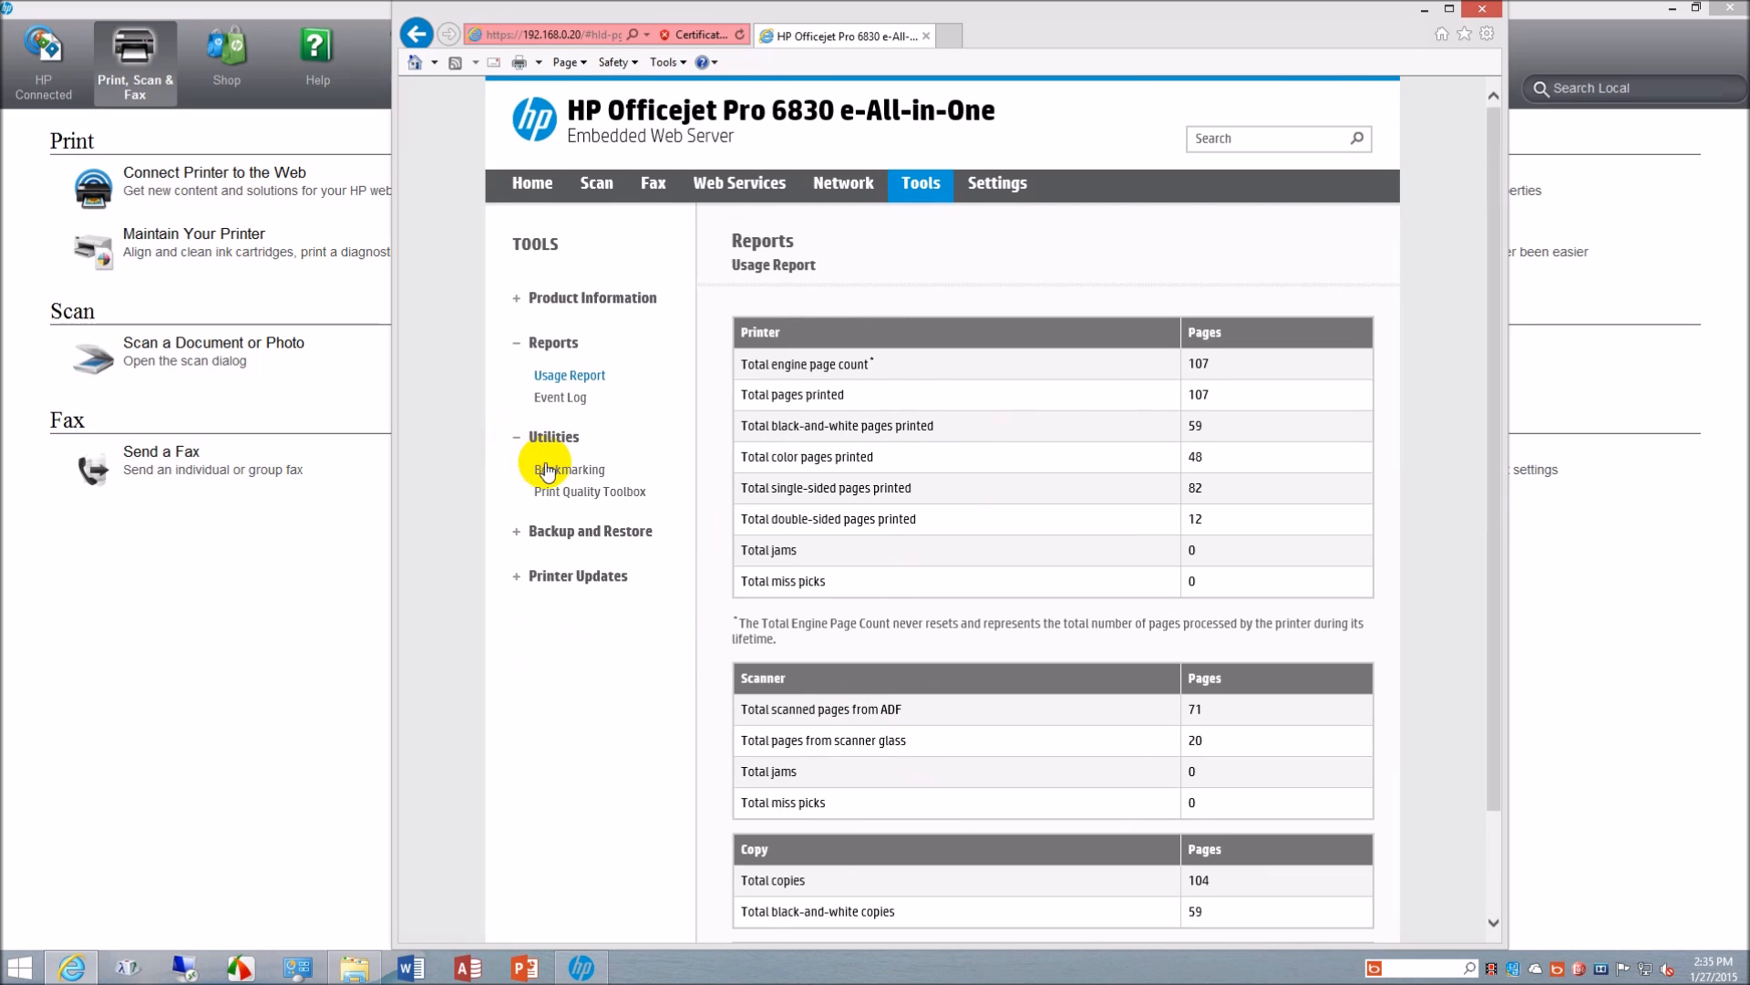
Step: View the Bookmarking and Print Quality Toolbox pages under Utilities, and allow the browser to show all content
{"action": "left_click", "coordinate": [567, 470]}
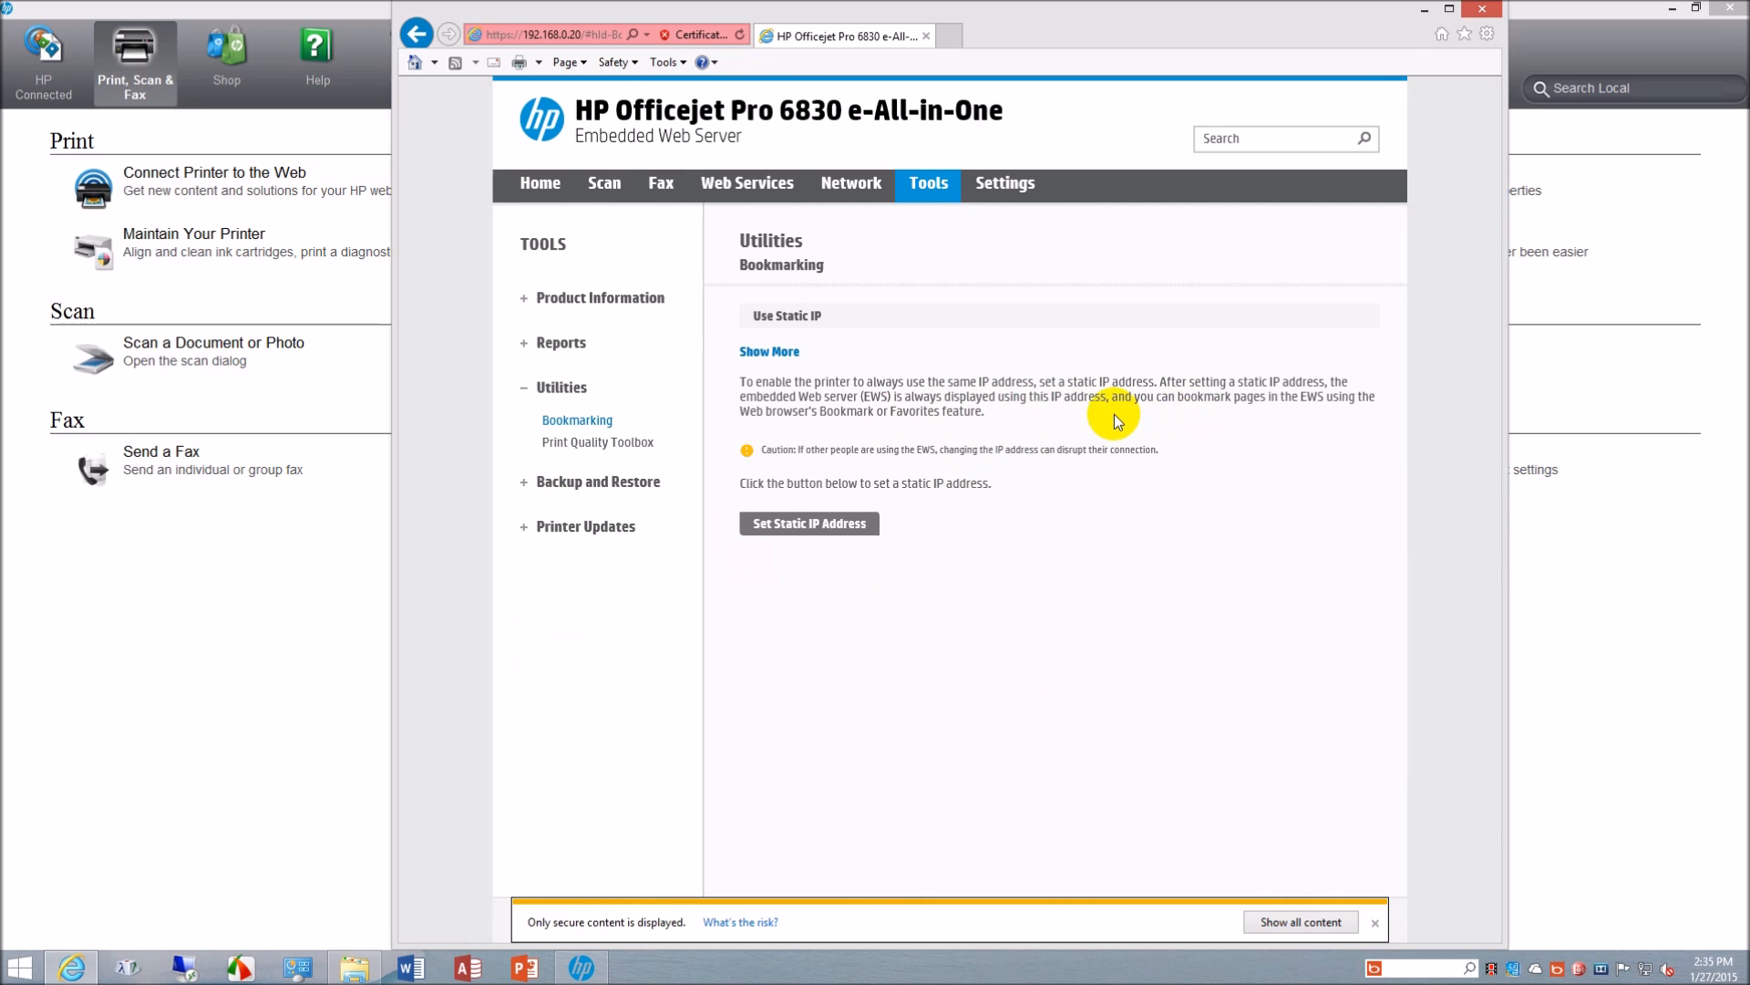
{"action": "left_click", "coordinate": [581, 445]}
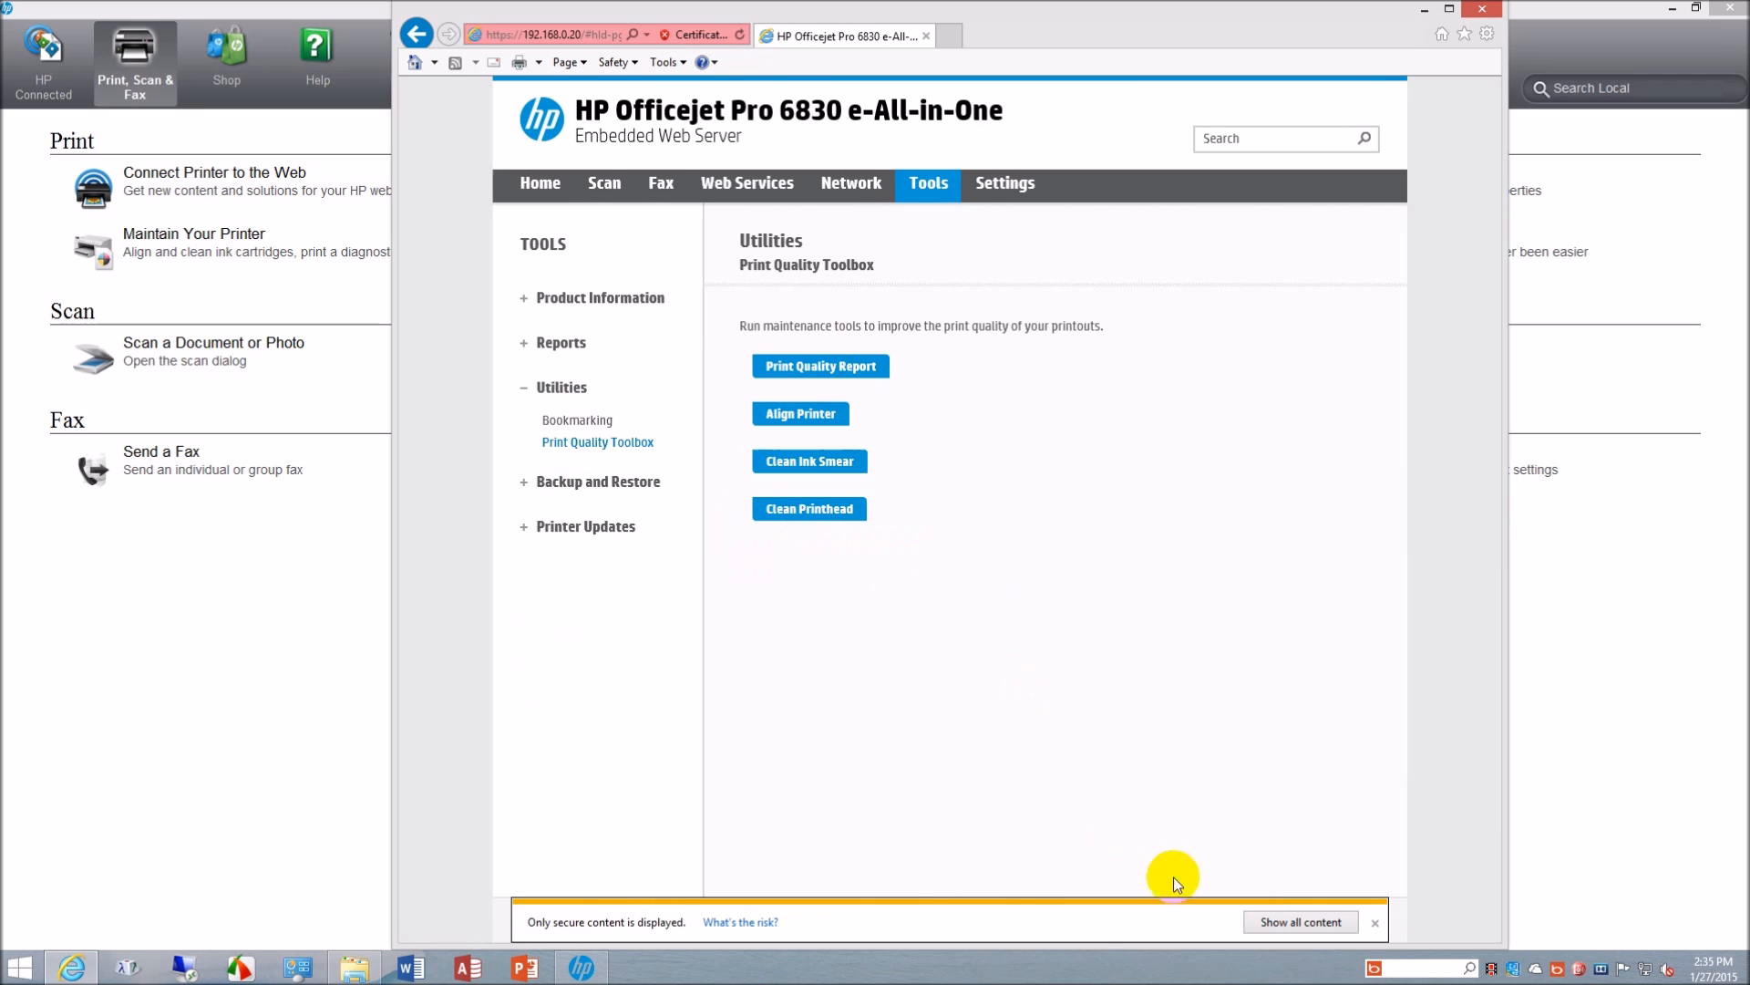
{"action": "left_click", "coordinate": [1294, 921]}
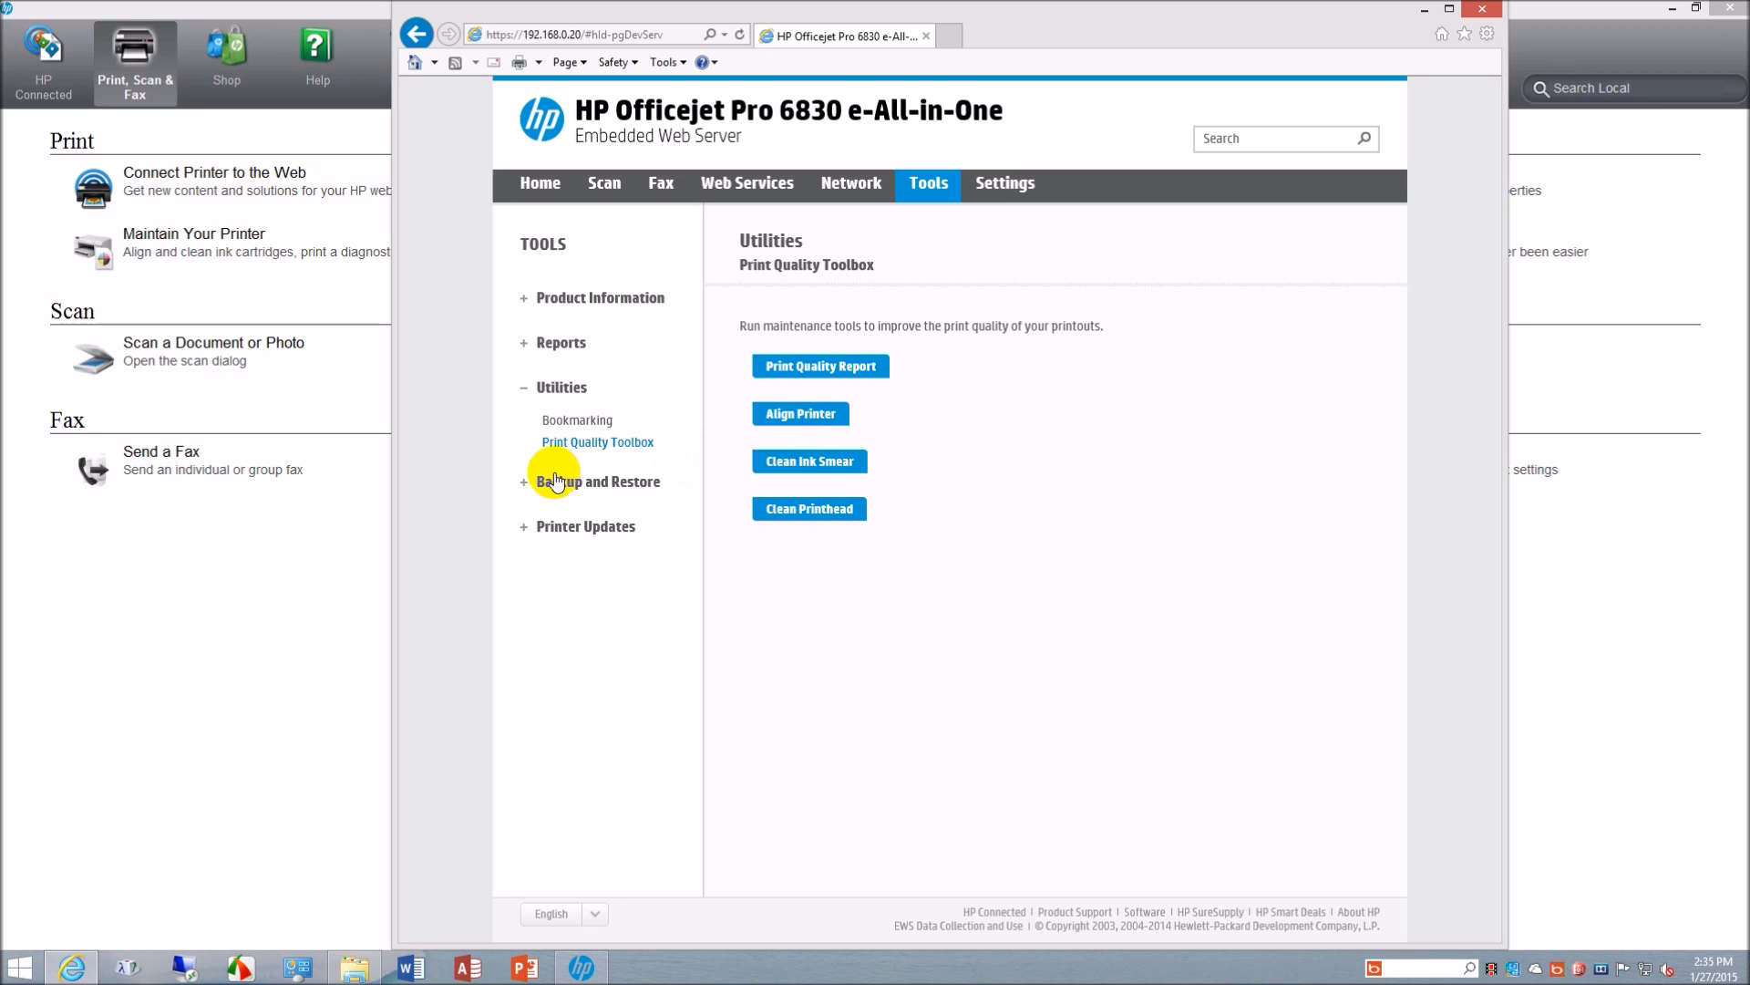
Step: View the Restore page under Backup and Restore and the Firmware Updates page under Printer Updates
{"action": "left_click", "coordinate": [523, 481]}
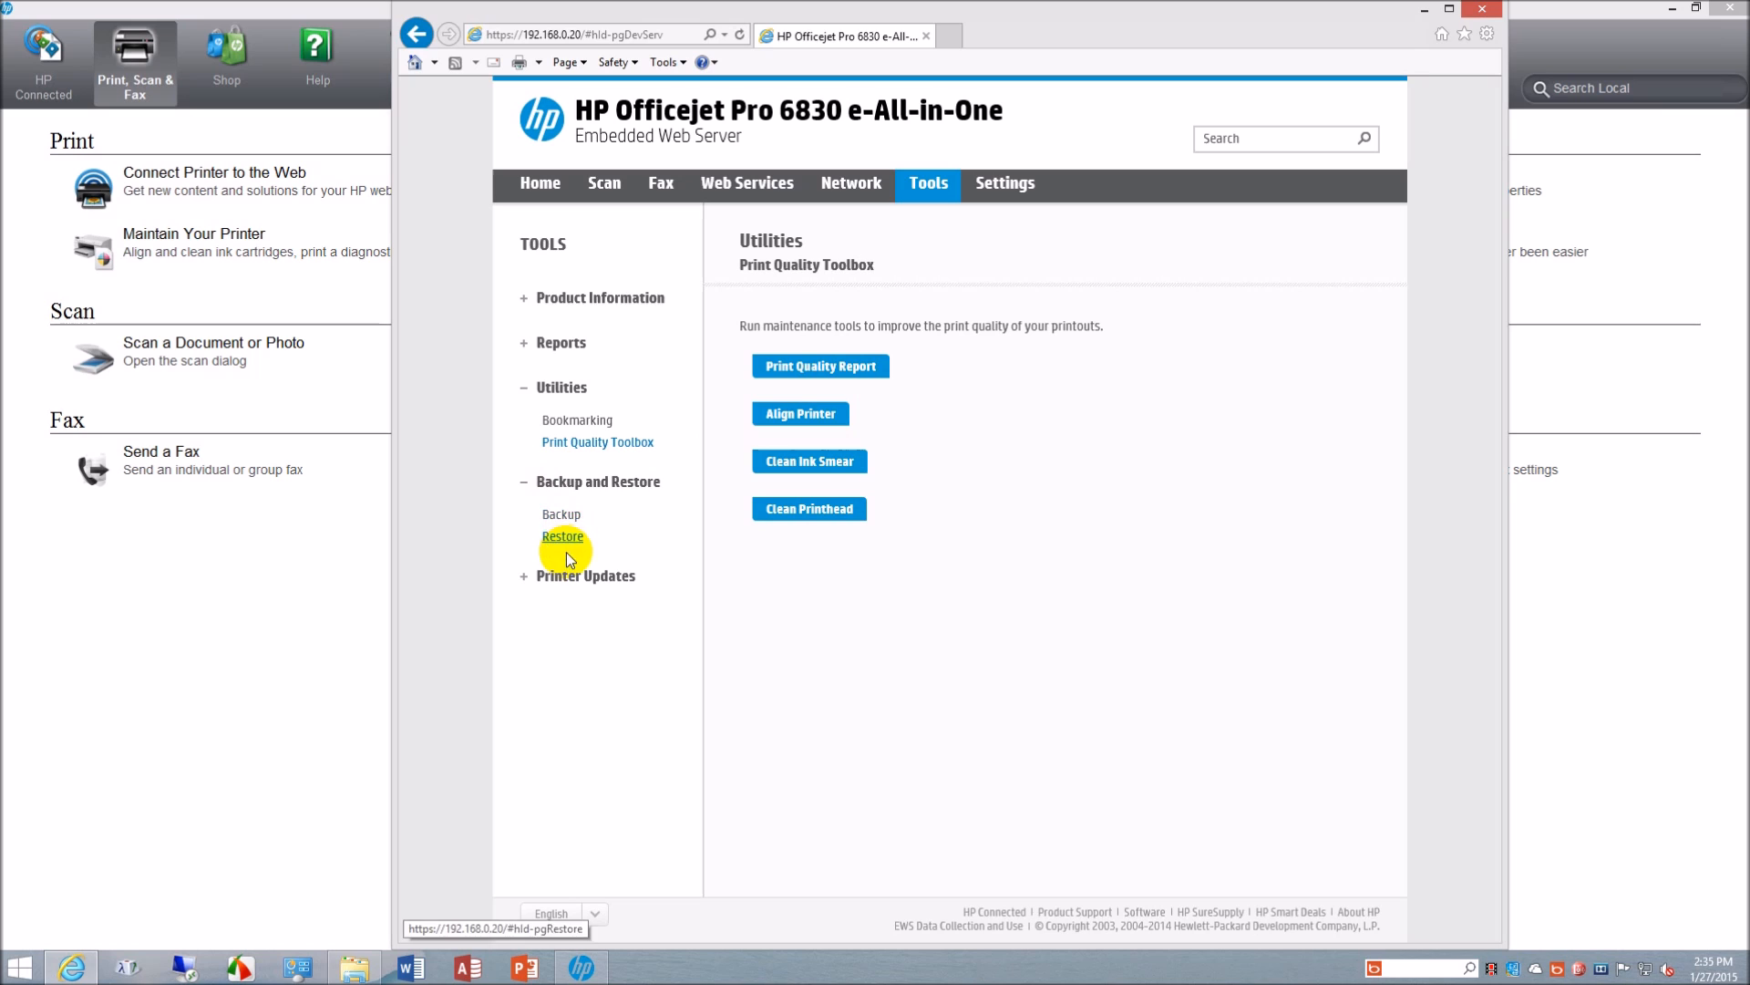
{"action": "left_click", "coordinate": [563, 537]}
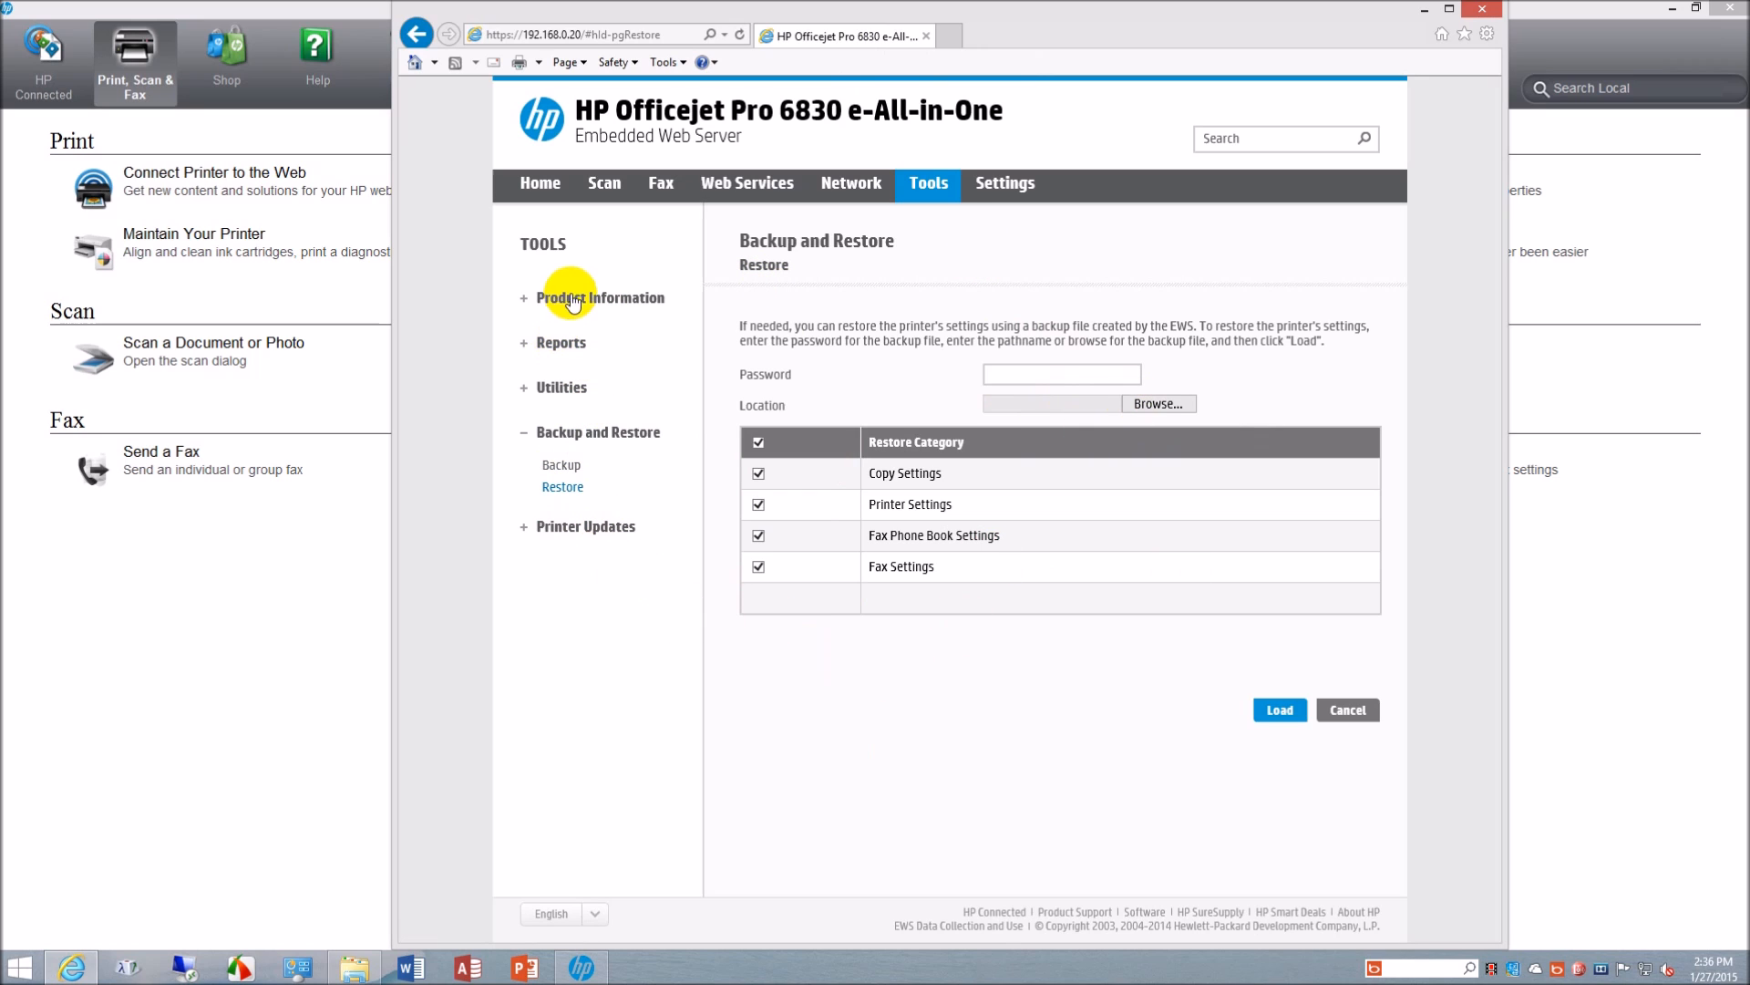
{"action": "left_click", "coordinate": [526, 529]}
{"action": "left_click", "coordinate": [565, 559]}
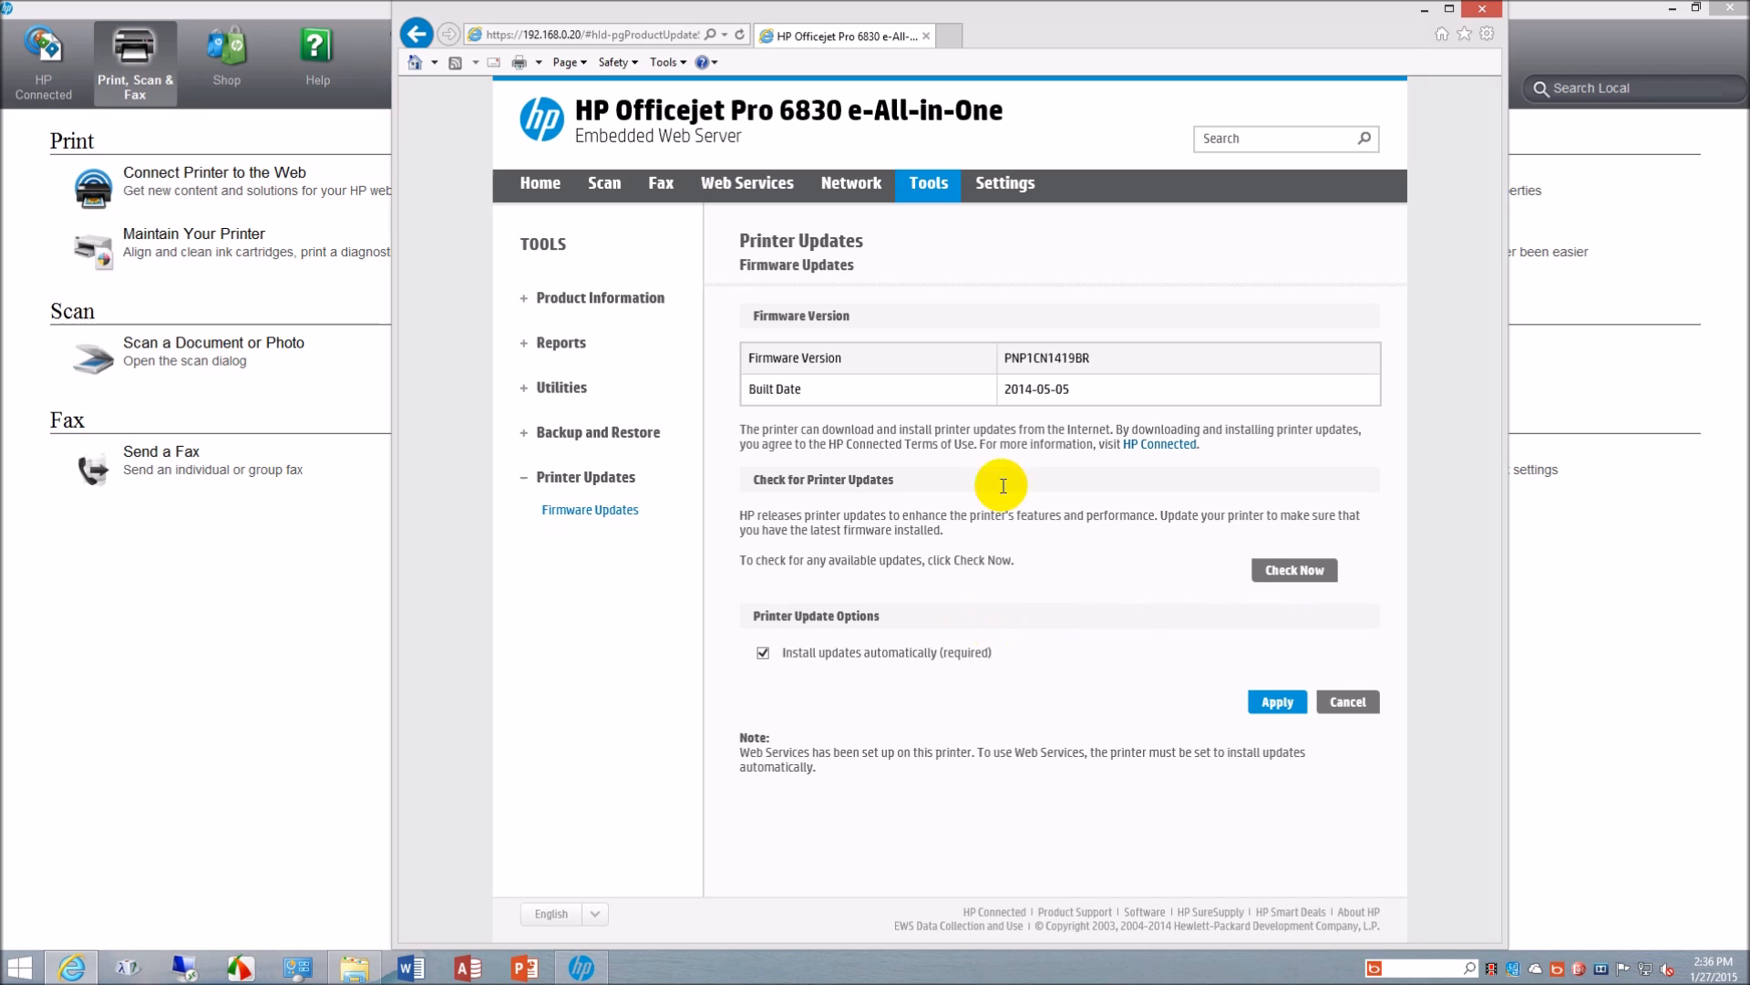
Step: Review the printer's Energy Save Mode, Preferences list, Password Settings and full Administrator Settings in the embedded web server
{"action": "left_click", "coordinate": [1012, 195]}
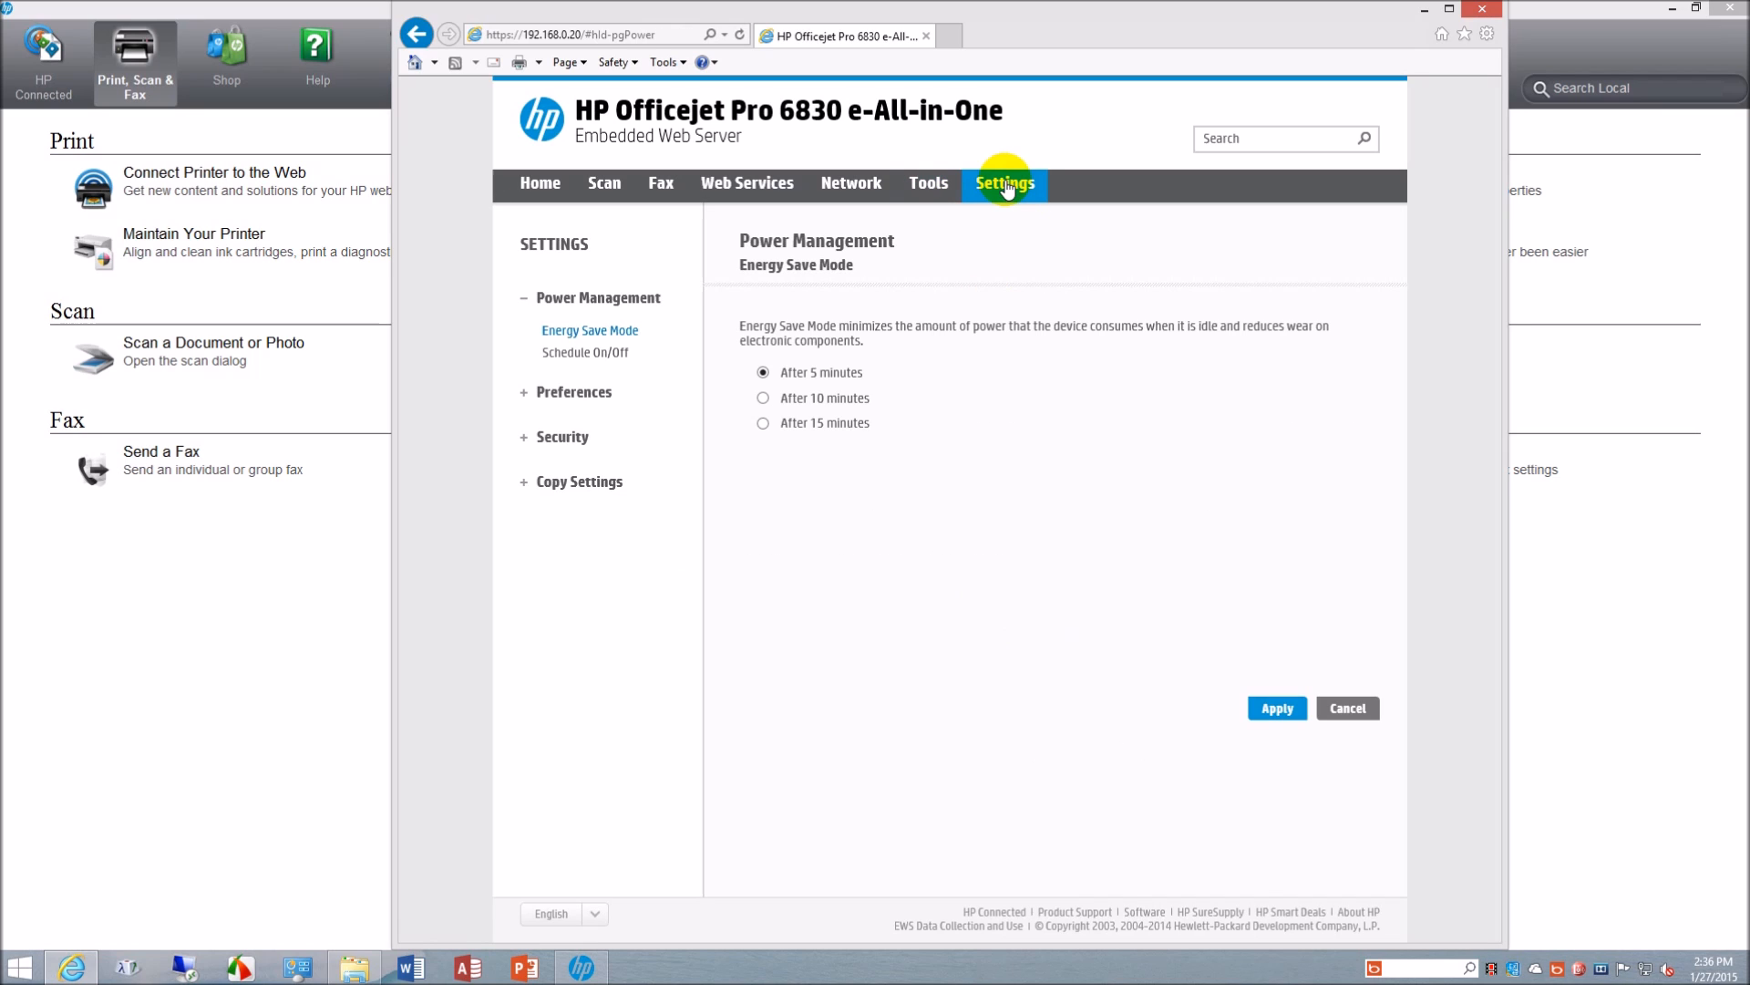
{"action": "left_click", "coordinate": [528, 394]}
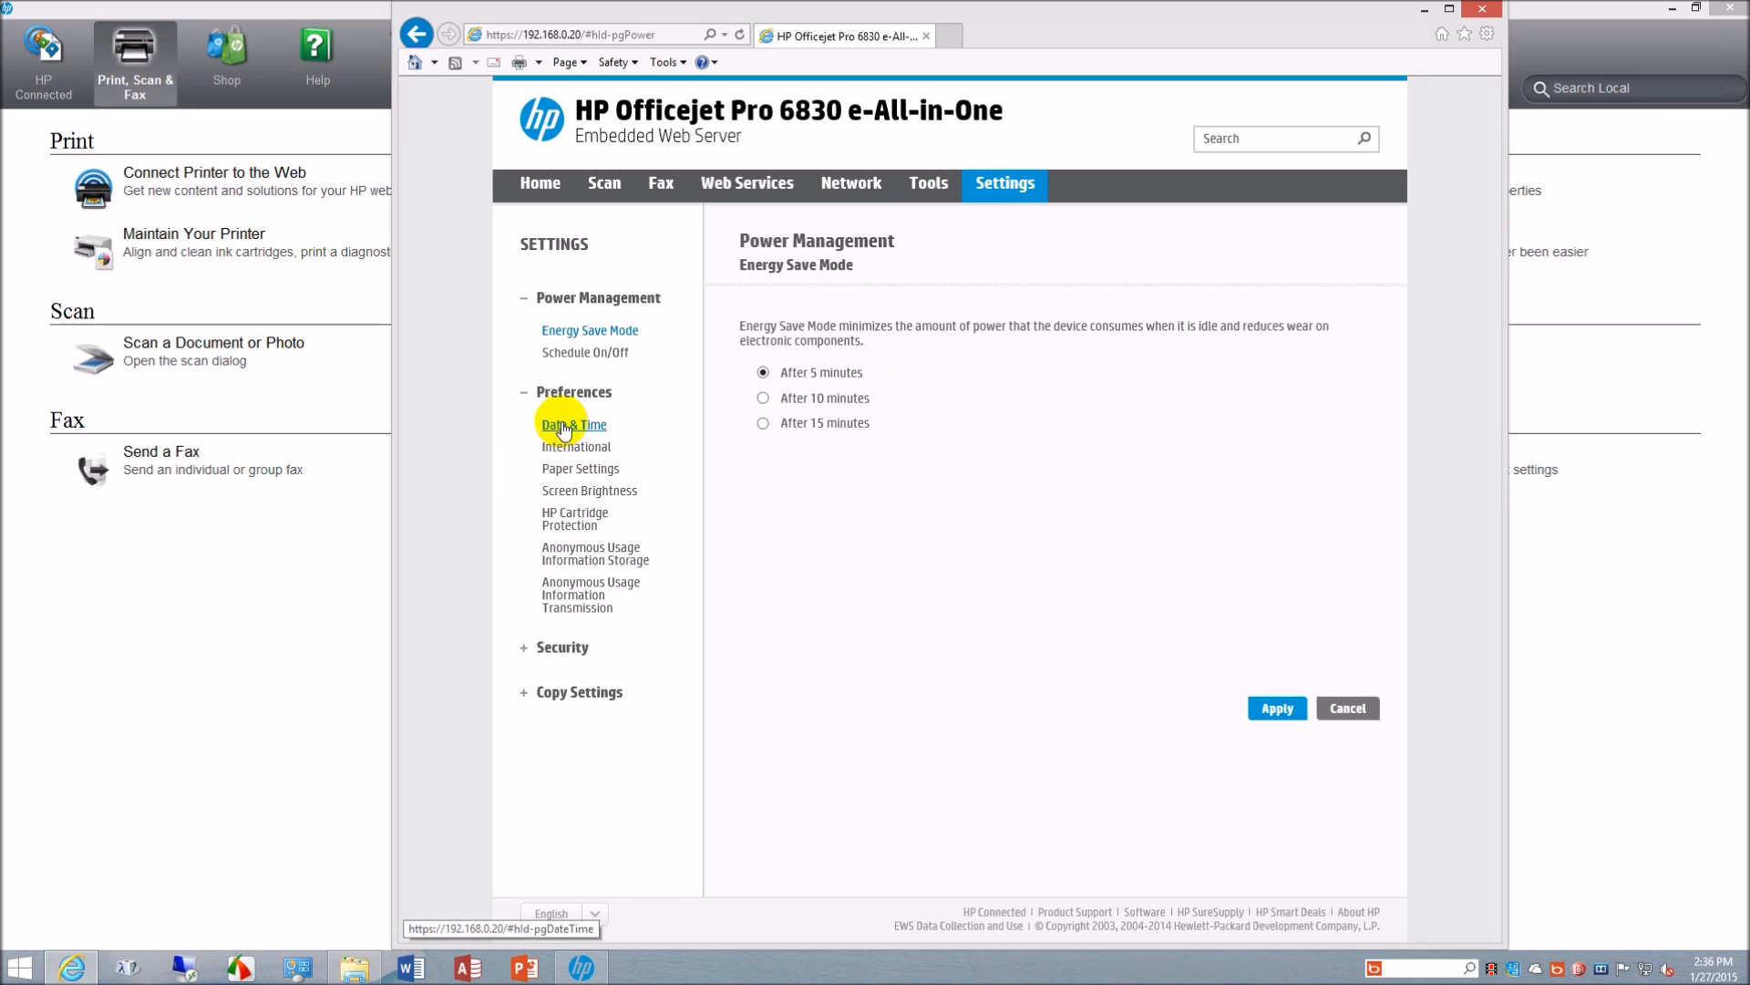
{"action": "left_click", "coordinate": [527, 647]}
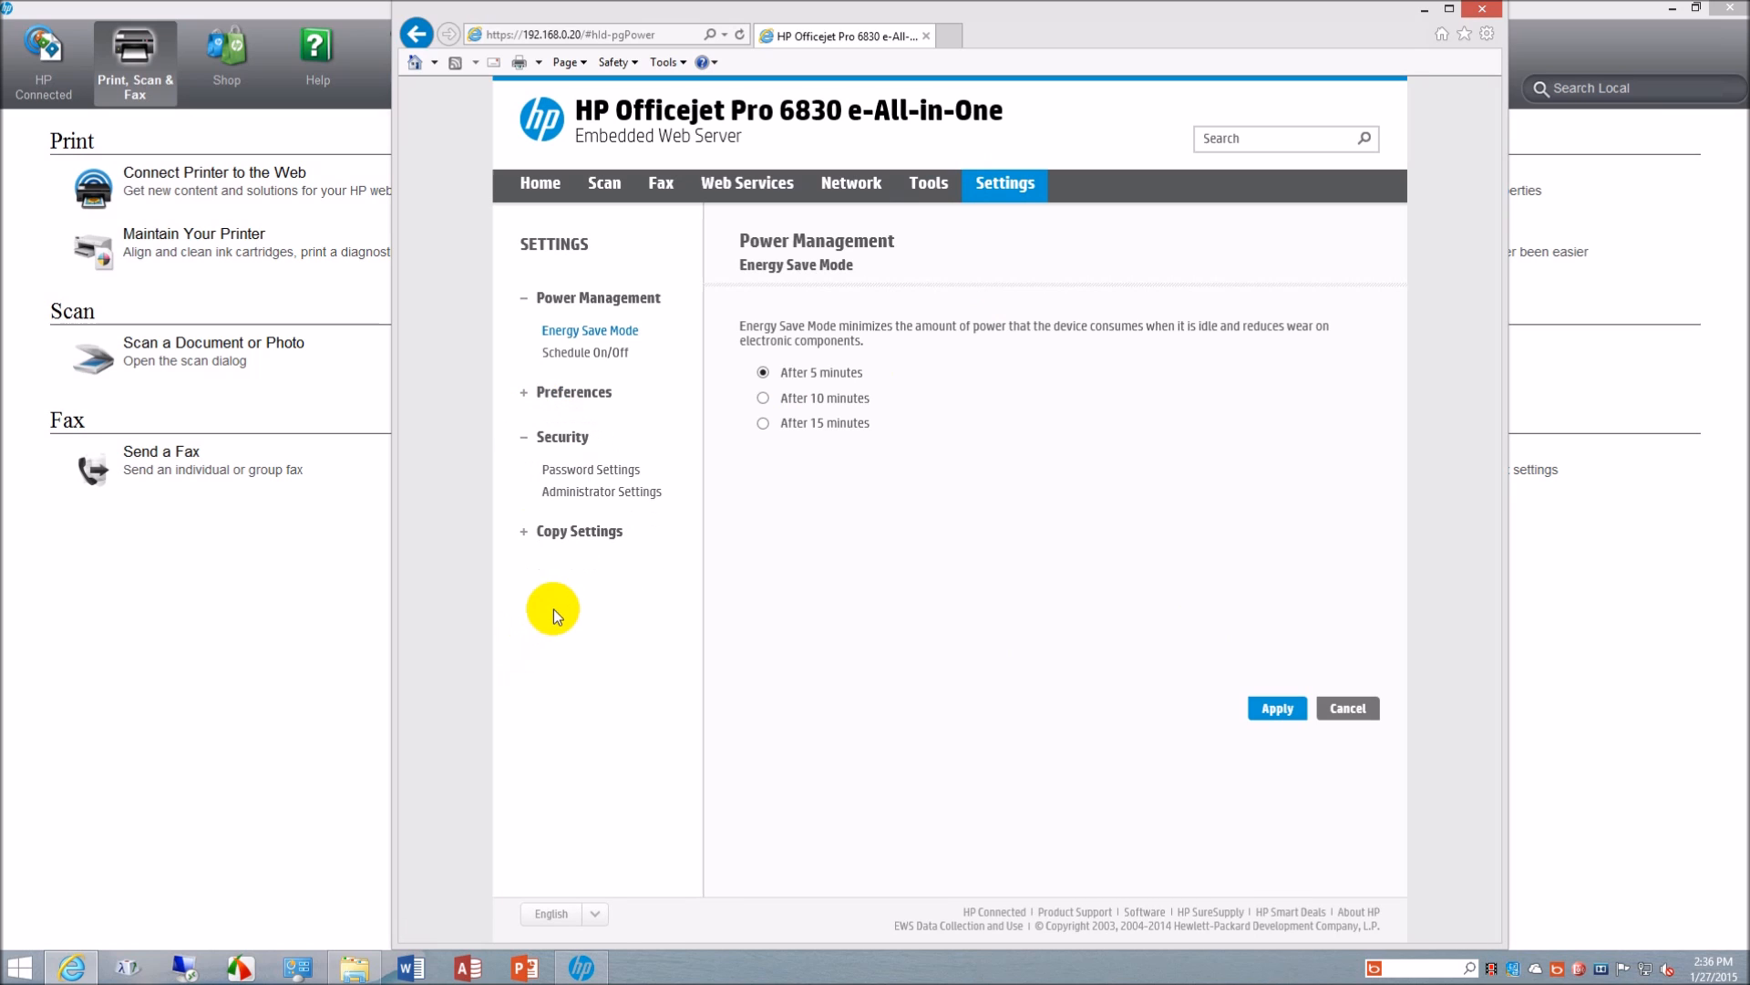
{"action": "left_click", "coordinate": [594, 470]}
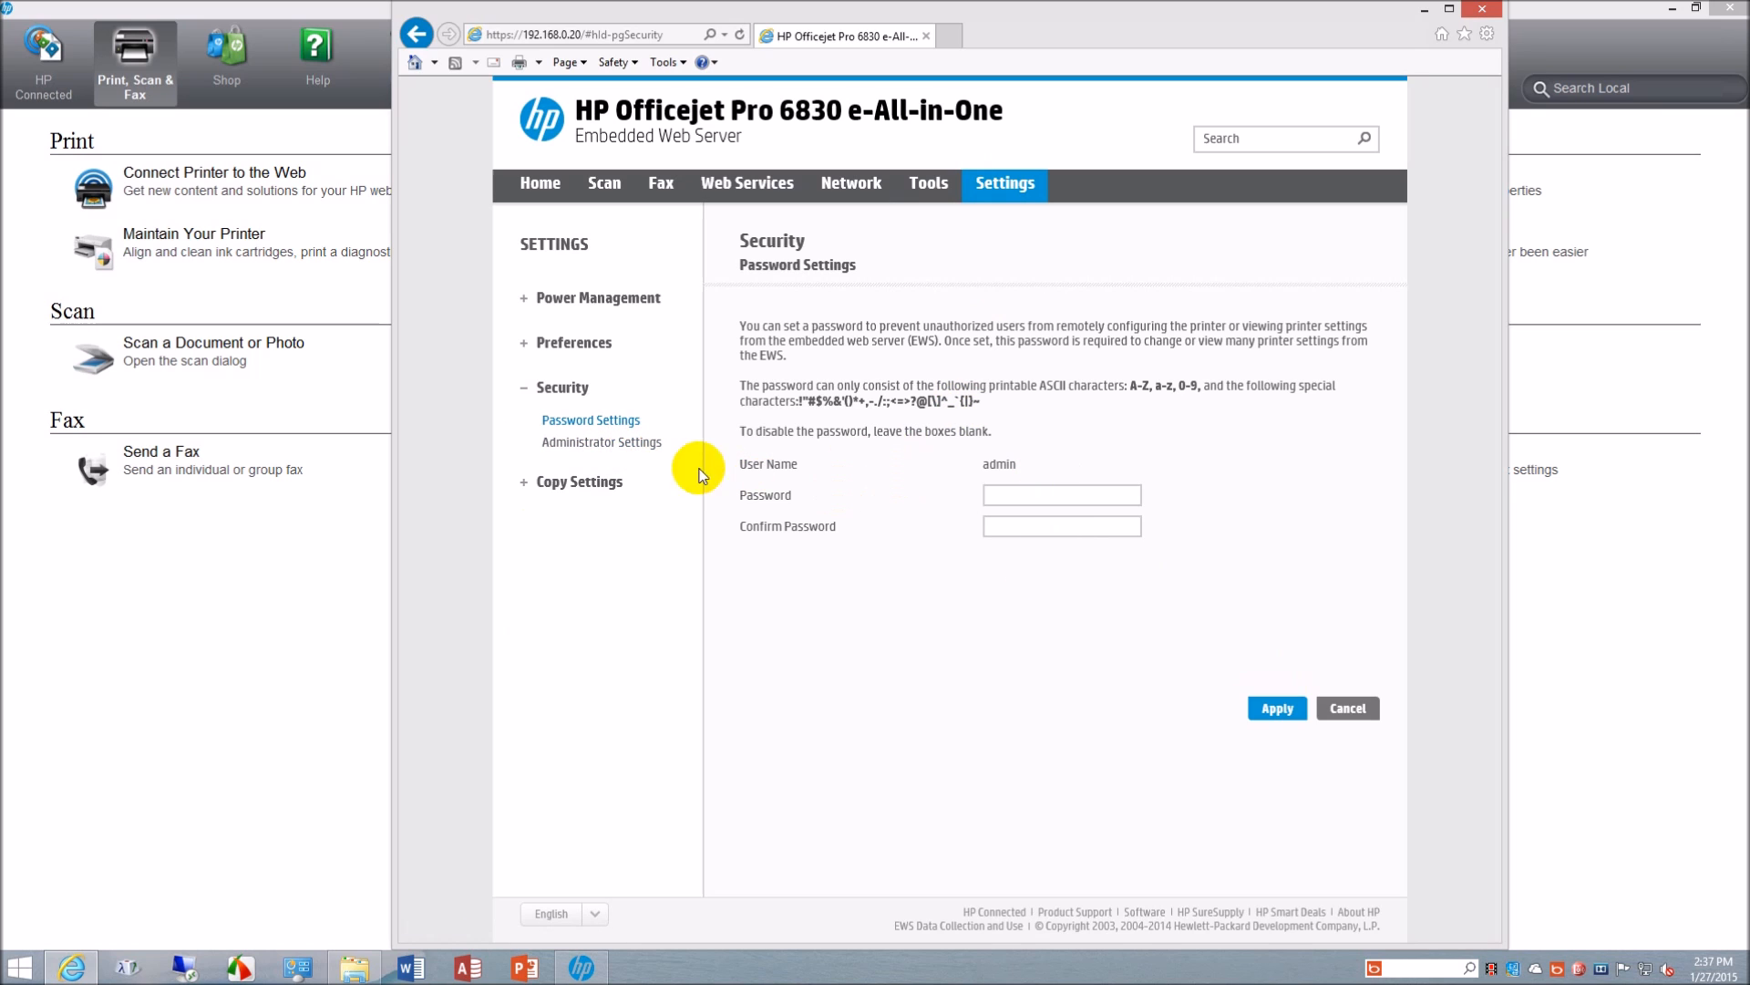
{"action": "left_click", "coordinate": [627, 445]}
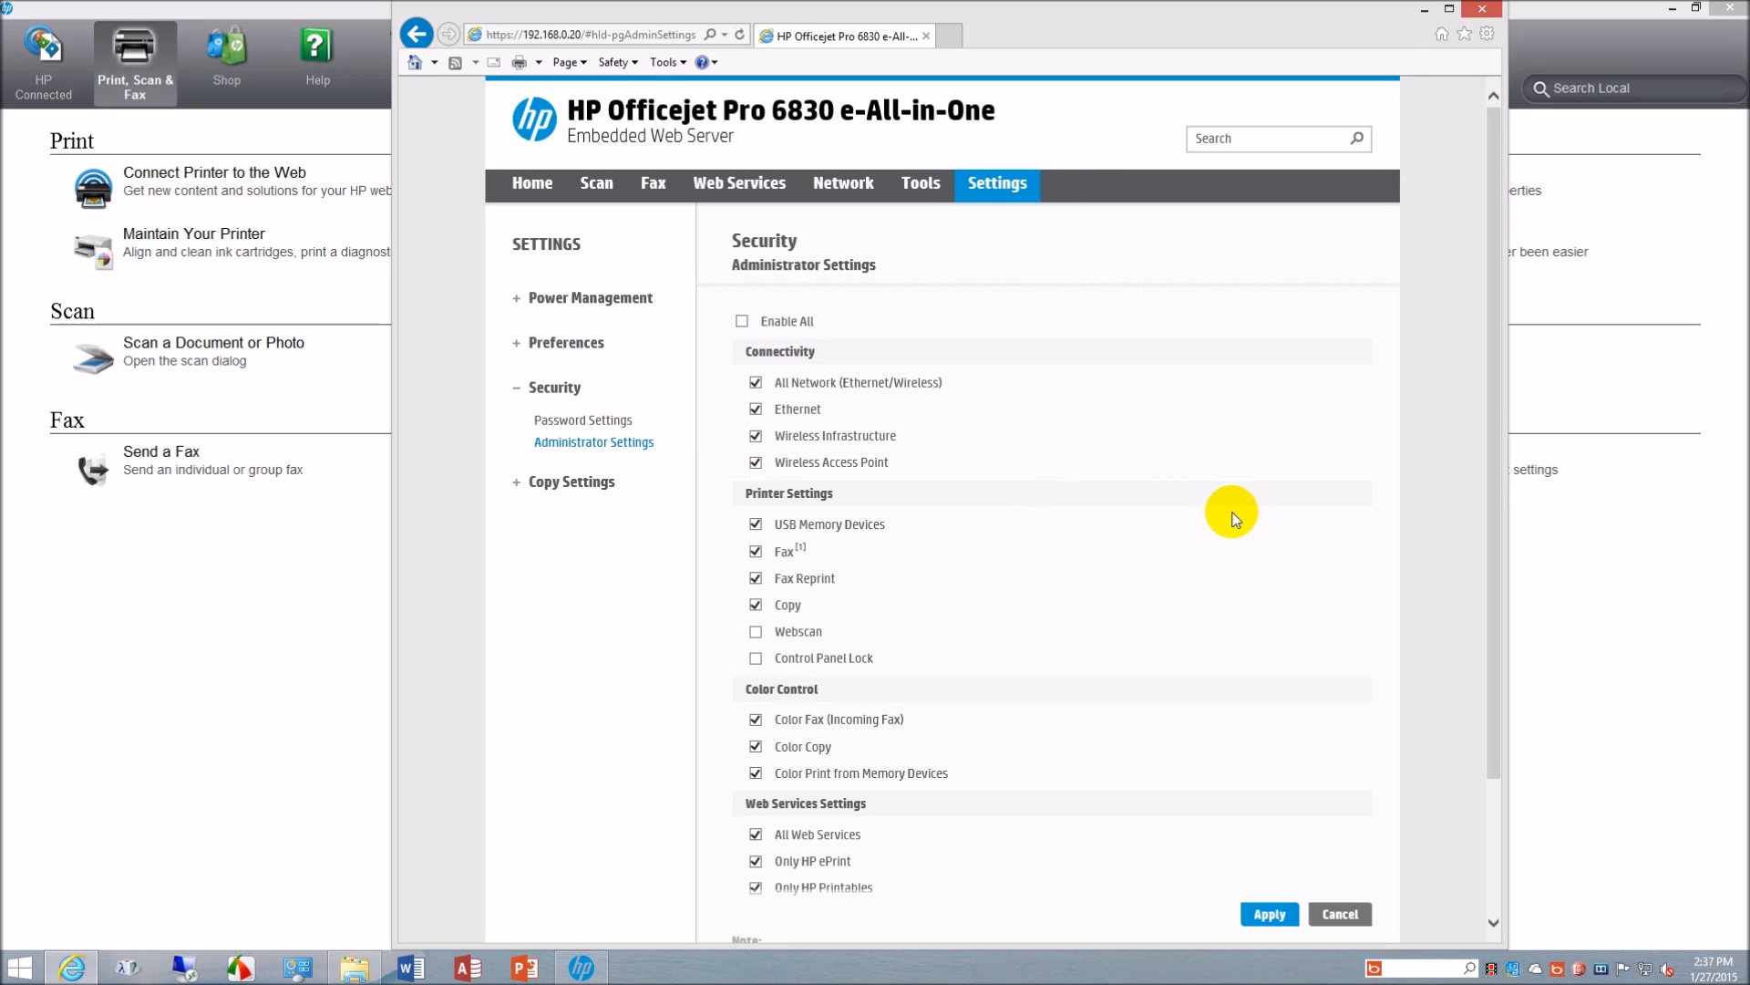
{"action": "scroll", "coordinate": [1246, 510], "scroll_direction": "down", "scroll_amount": 3}
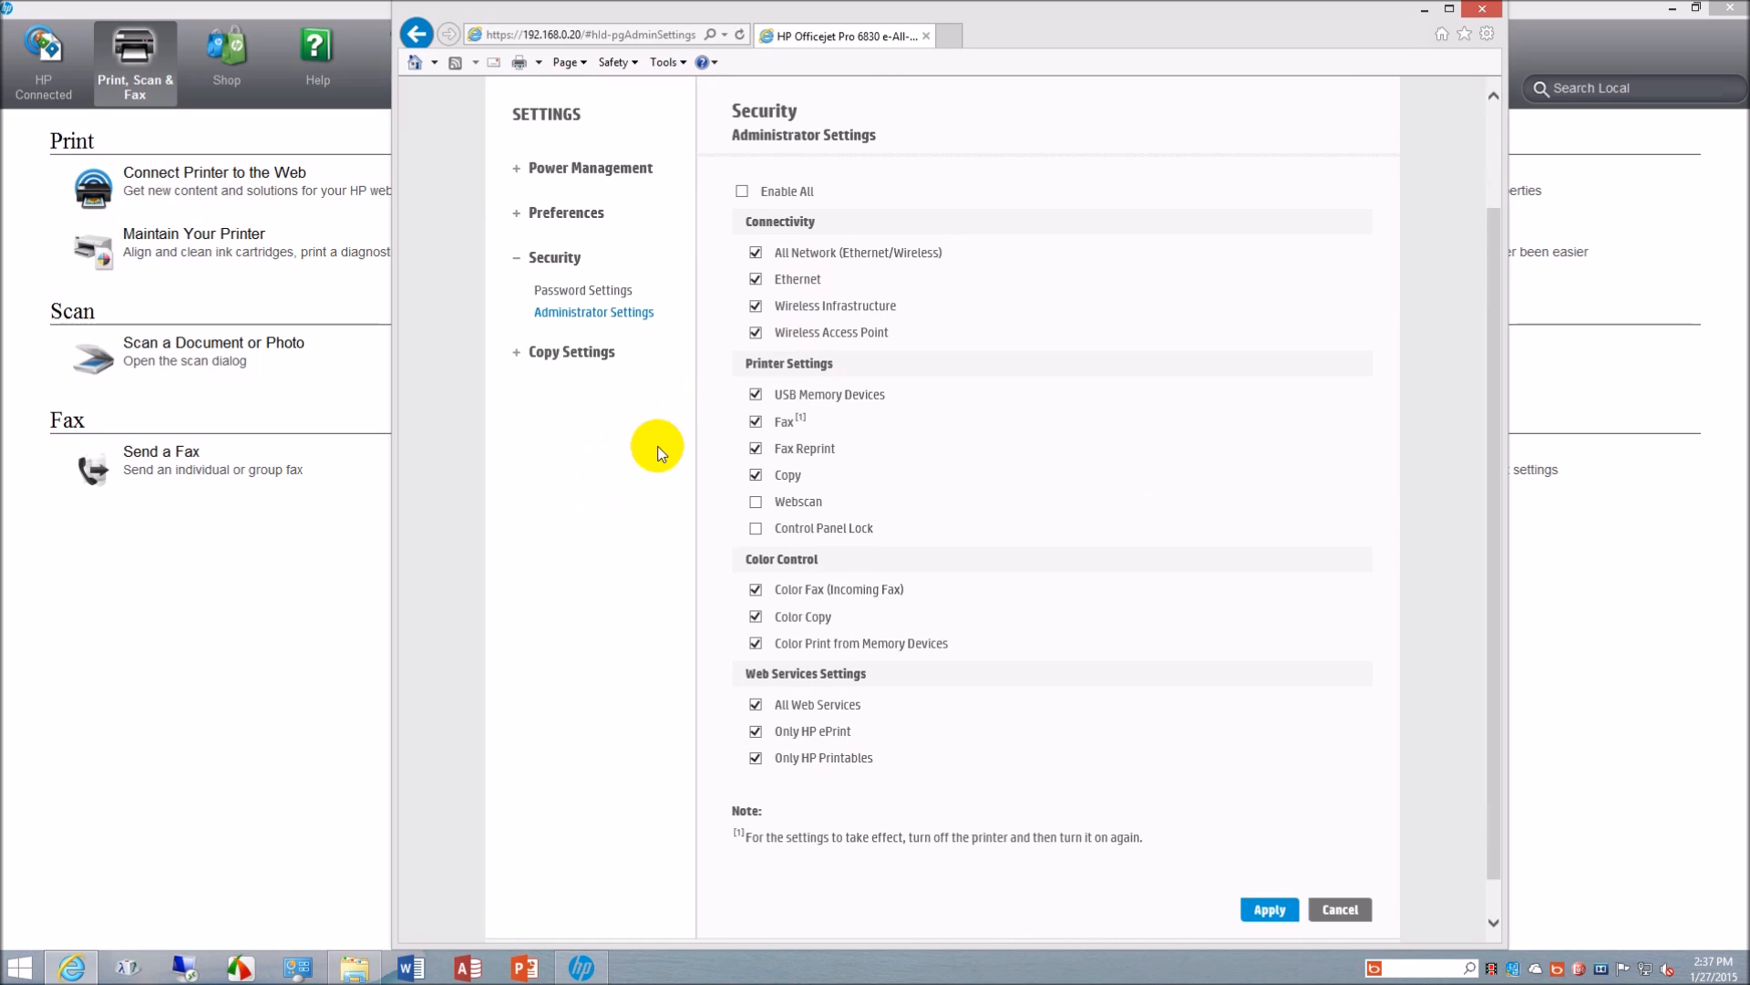
Step: Inspect the Two-Sided, Copy Quality and Default Enhancement choices in the default copy settings, cancel, and close the embedded web server
{"action": "left_click", "coordinate": [520, 354]}
{"action": "left_click", "coordinate": [563, 387]}
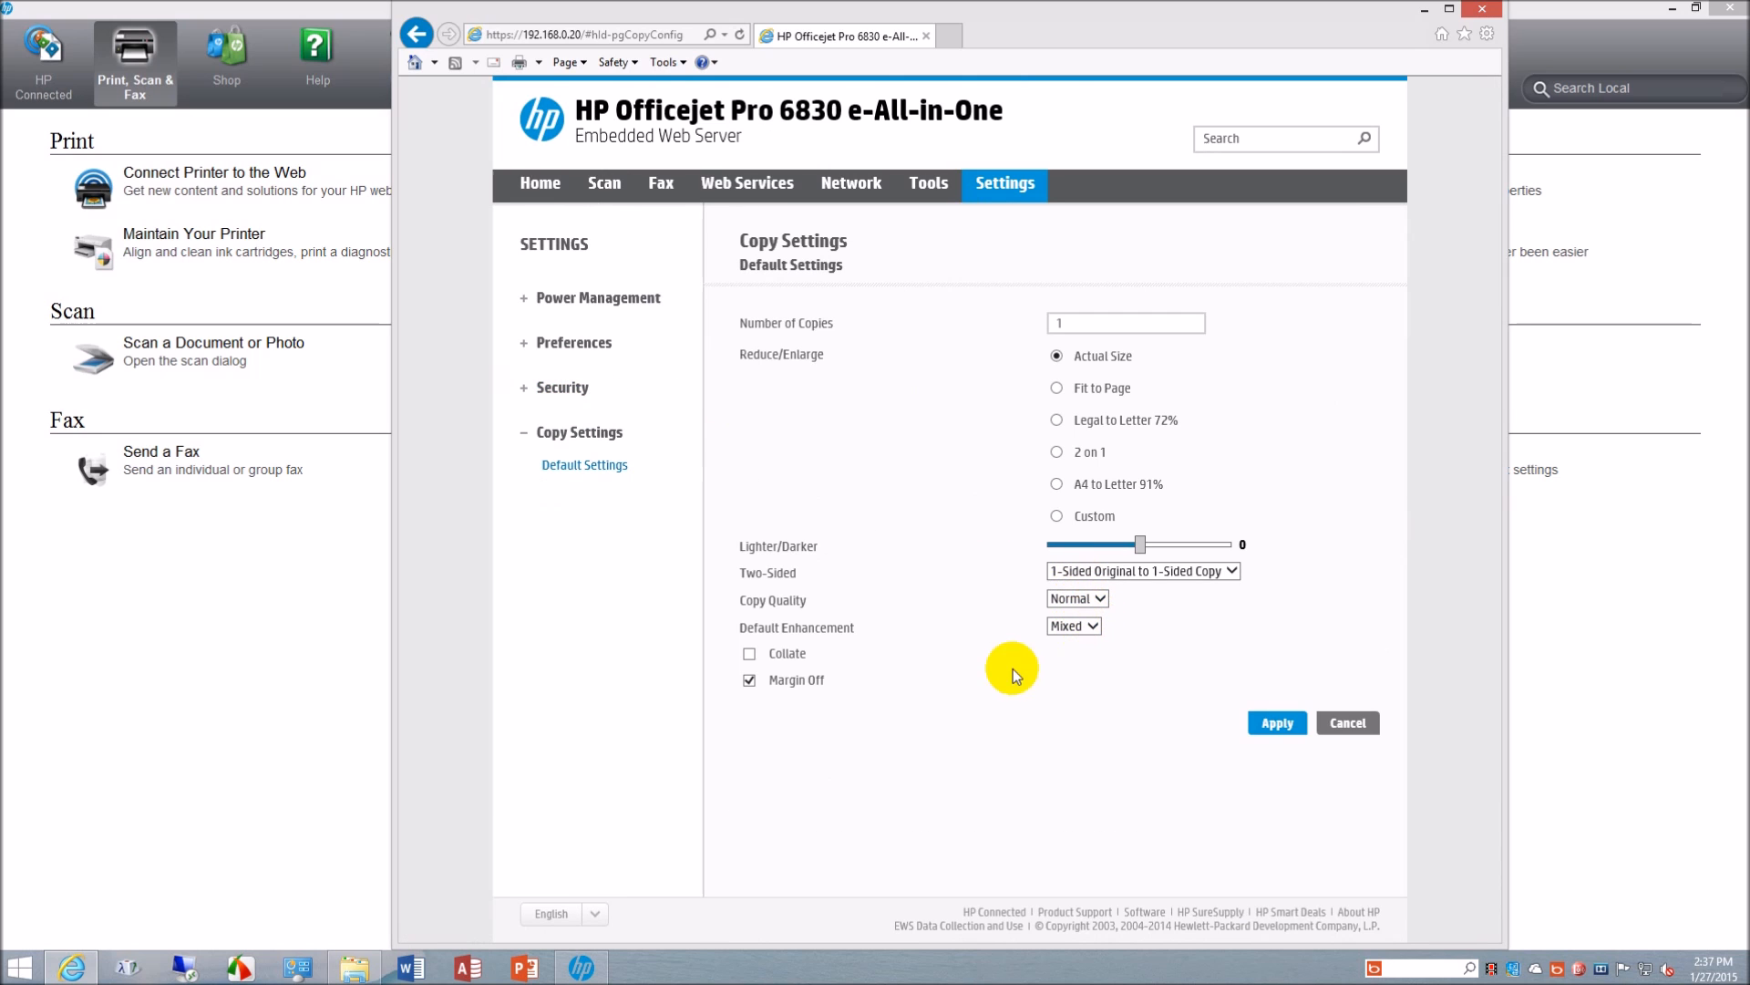
{"action": "left_click", "coordinate": [1234, 572]}
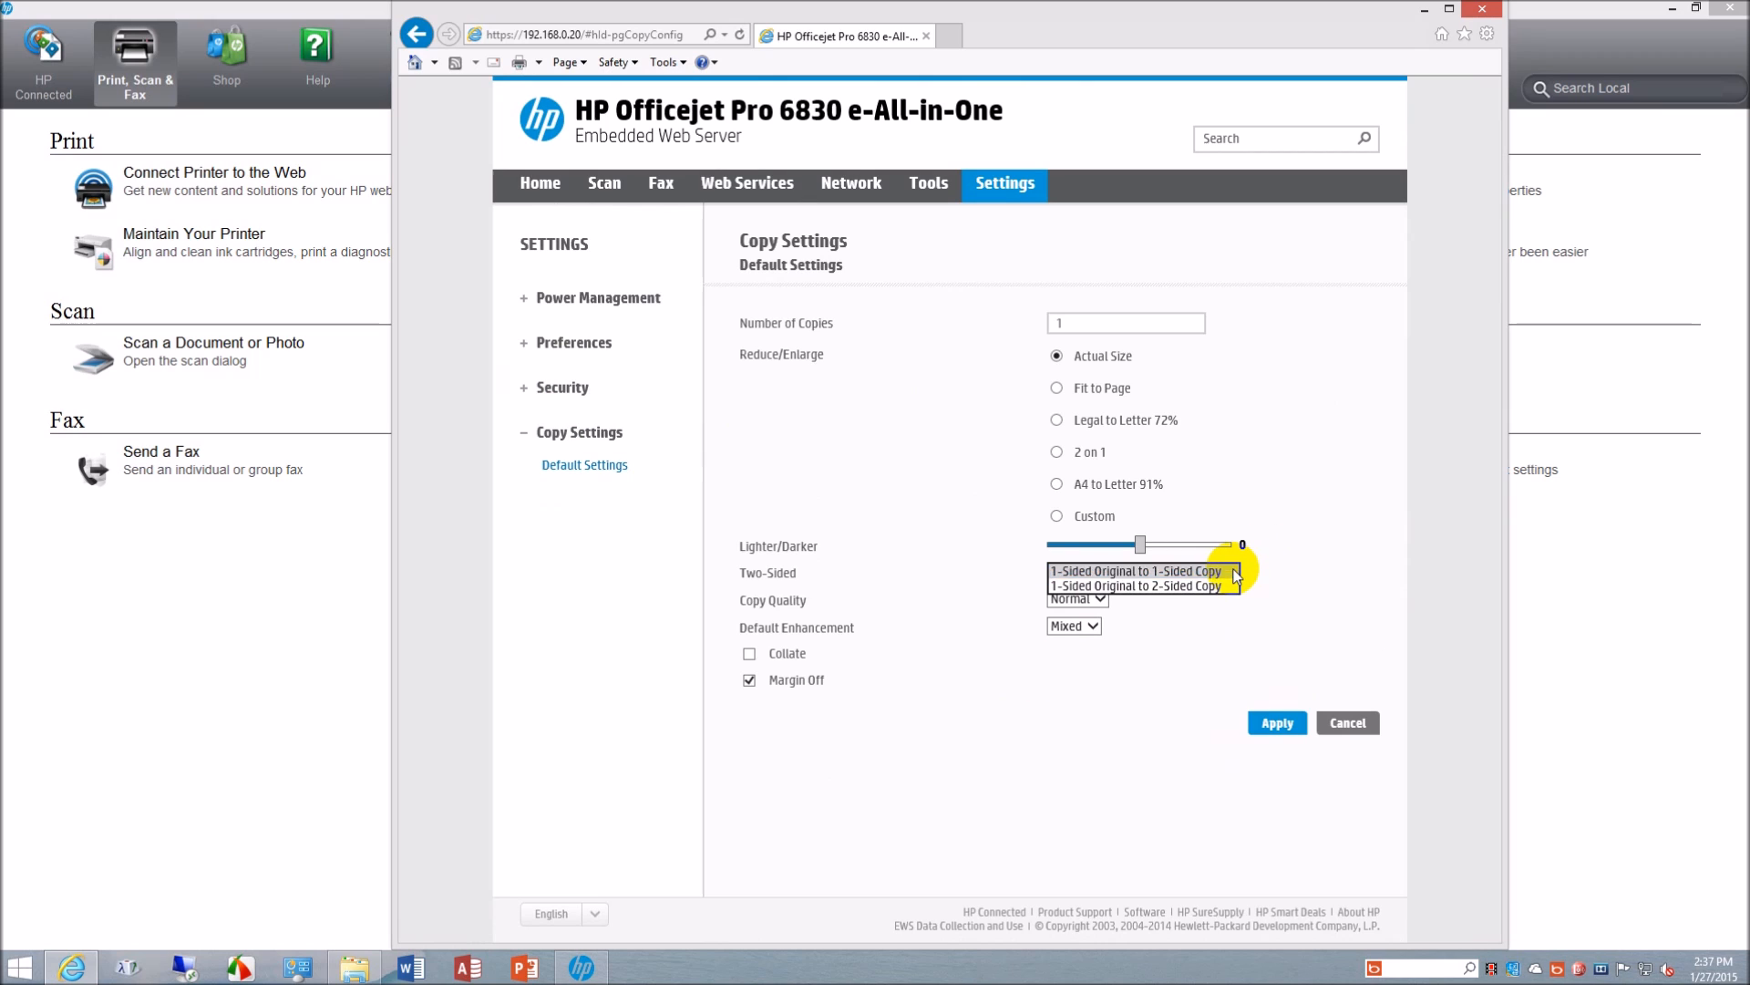
{"action": "left_click", "coordinate": [1233, 572]}
{"action": "left_click", "coordinate": [1234, 572]}
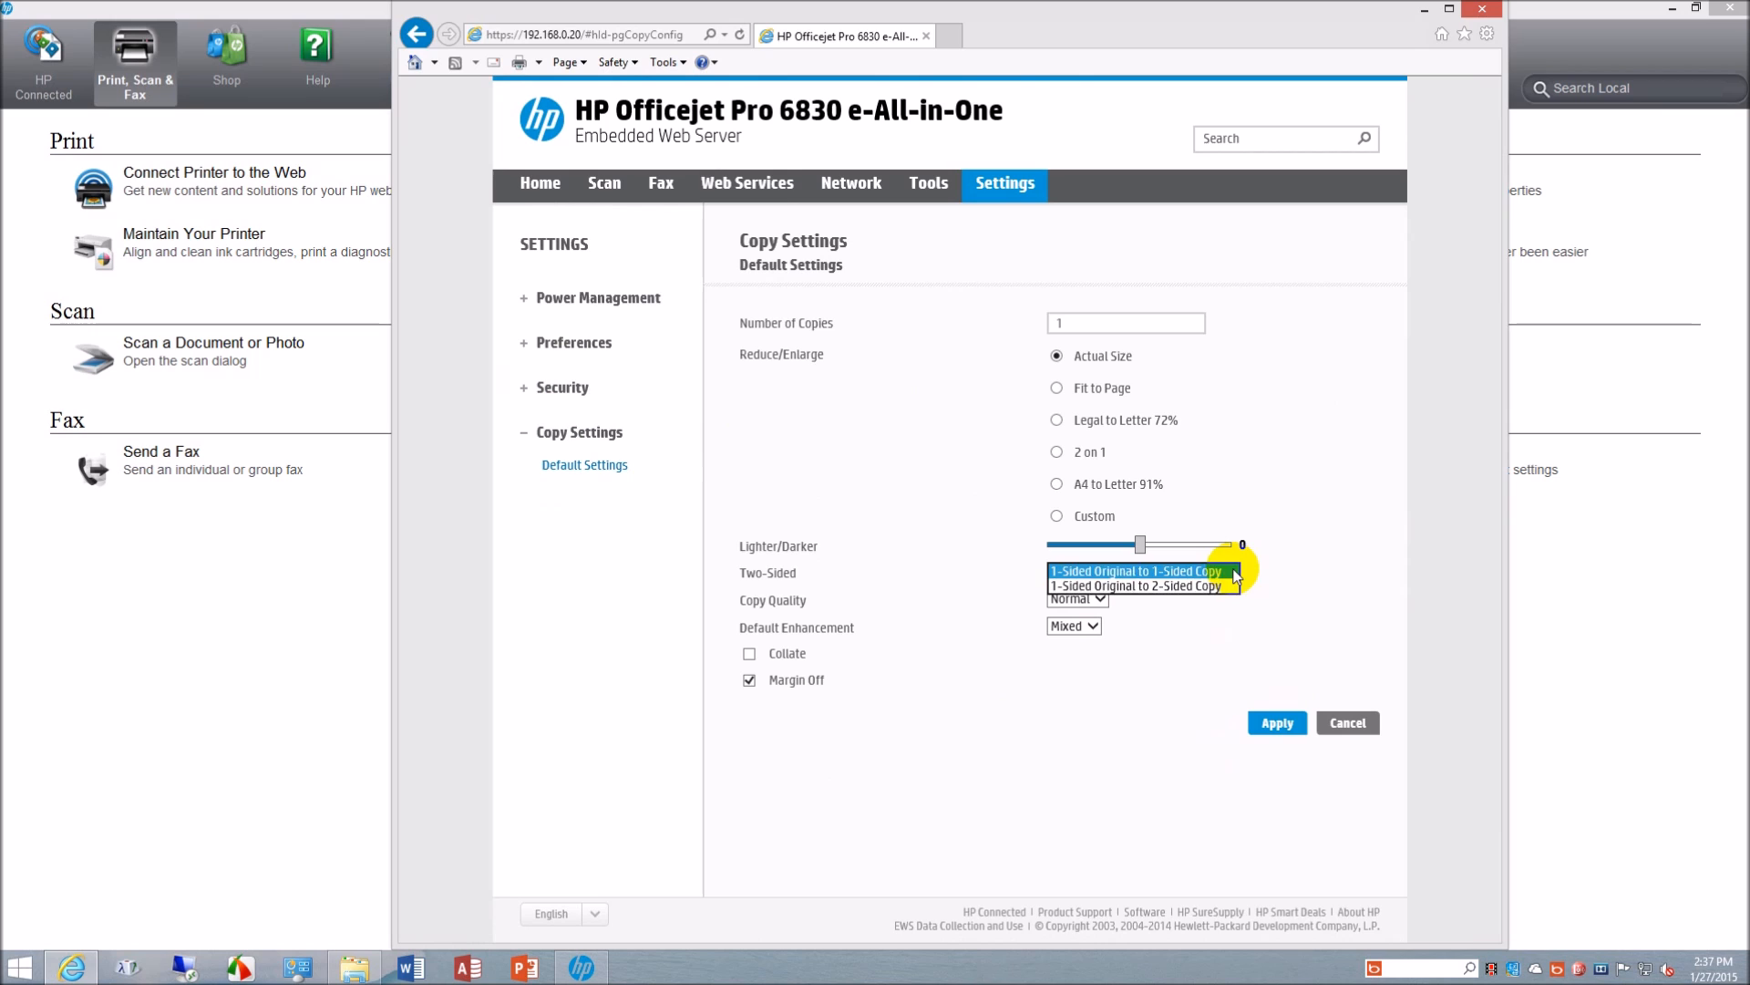
{"action": "left_click", "coordinate": [1233, 571]}
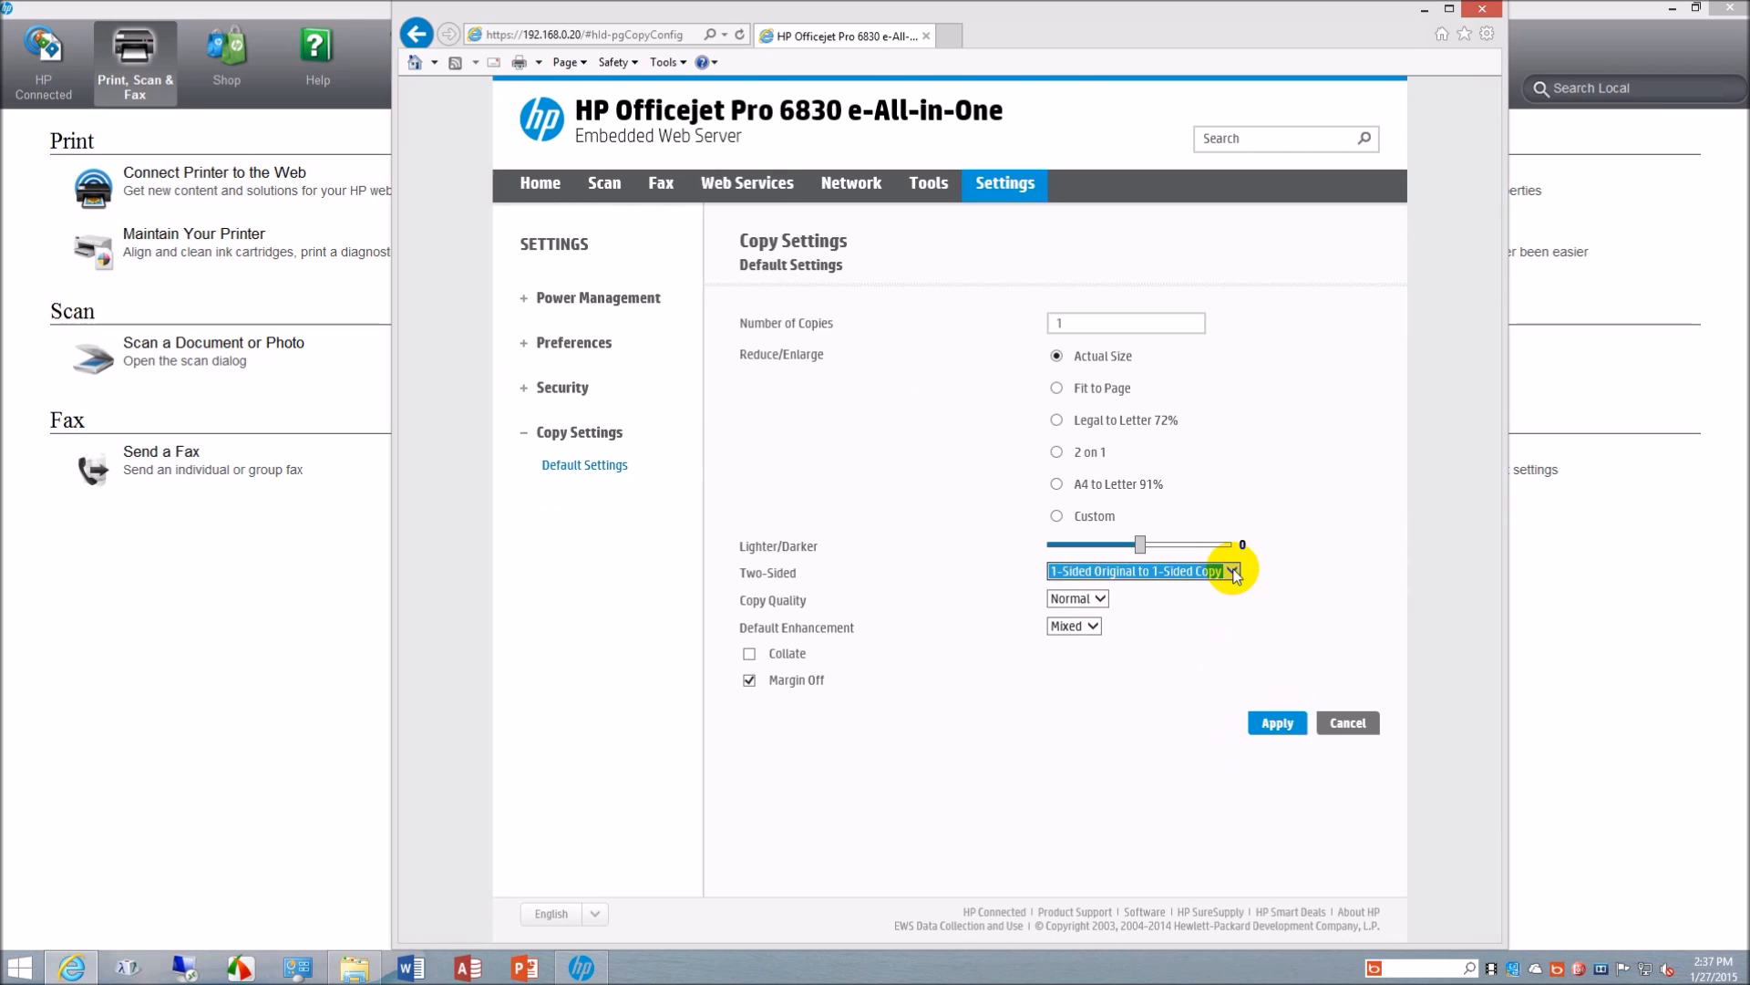
{"action": "left_click", "coordinate": [1102, 603]}
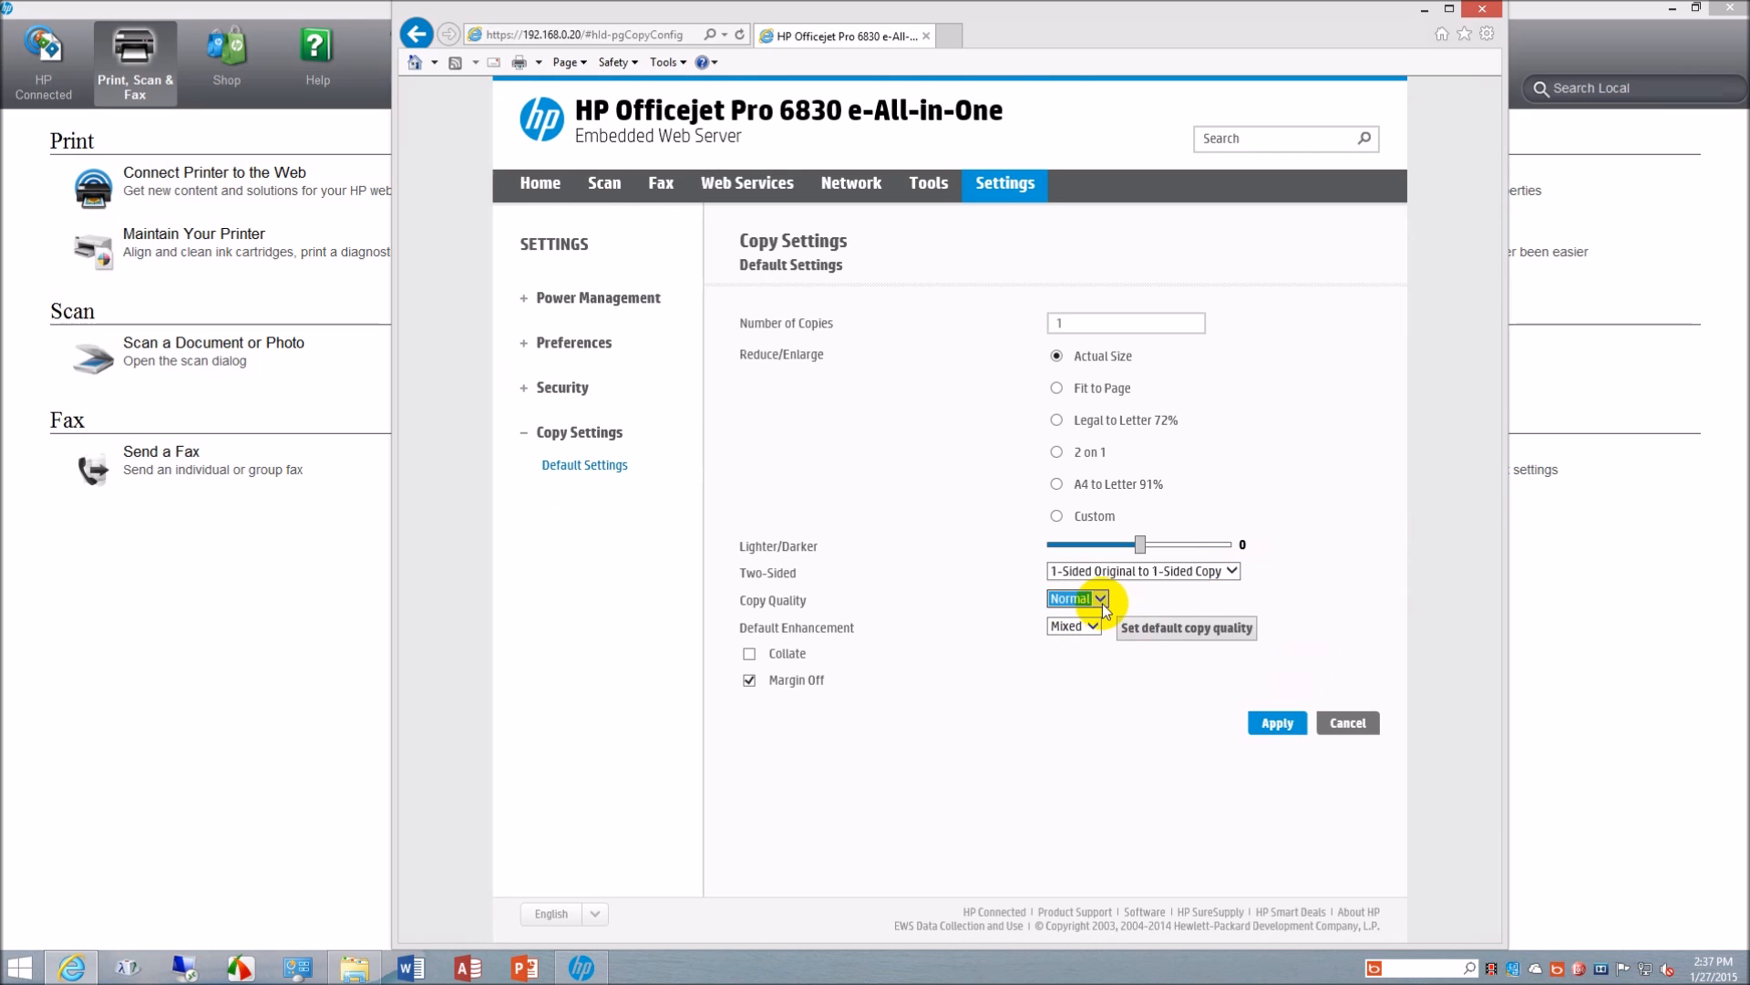
{"action": "left_click", "coordinate": [1097, 647]}
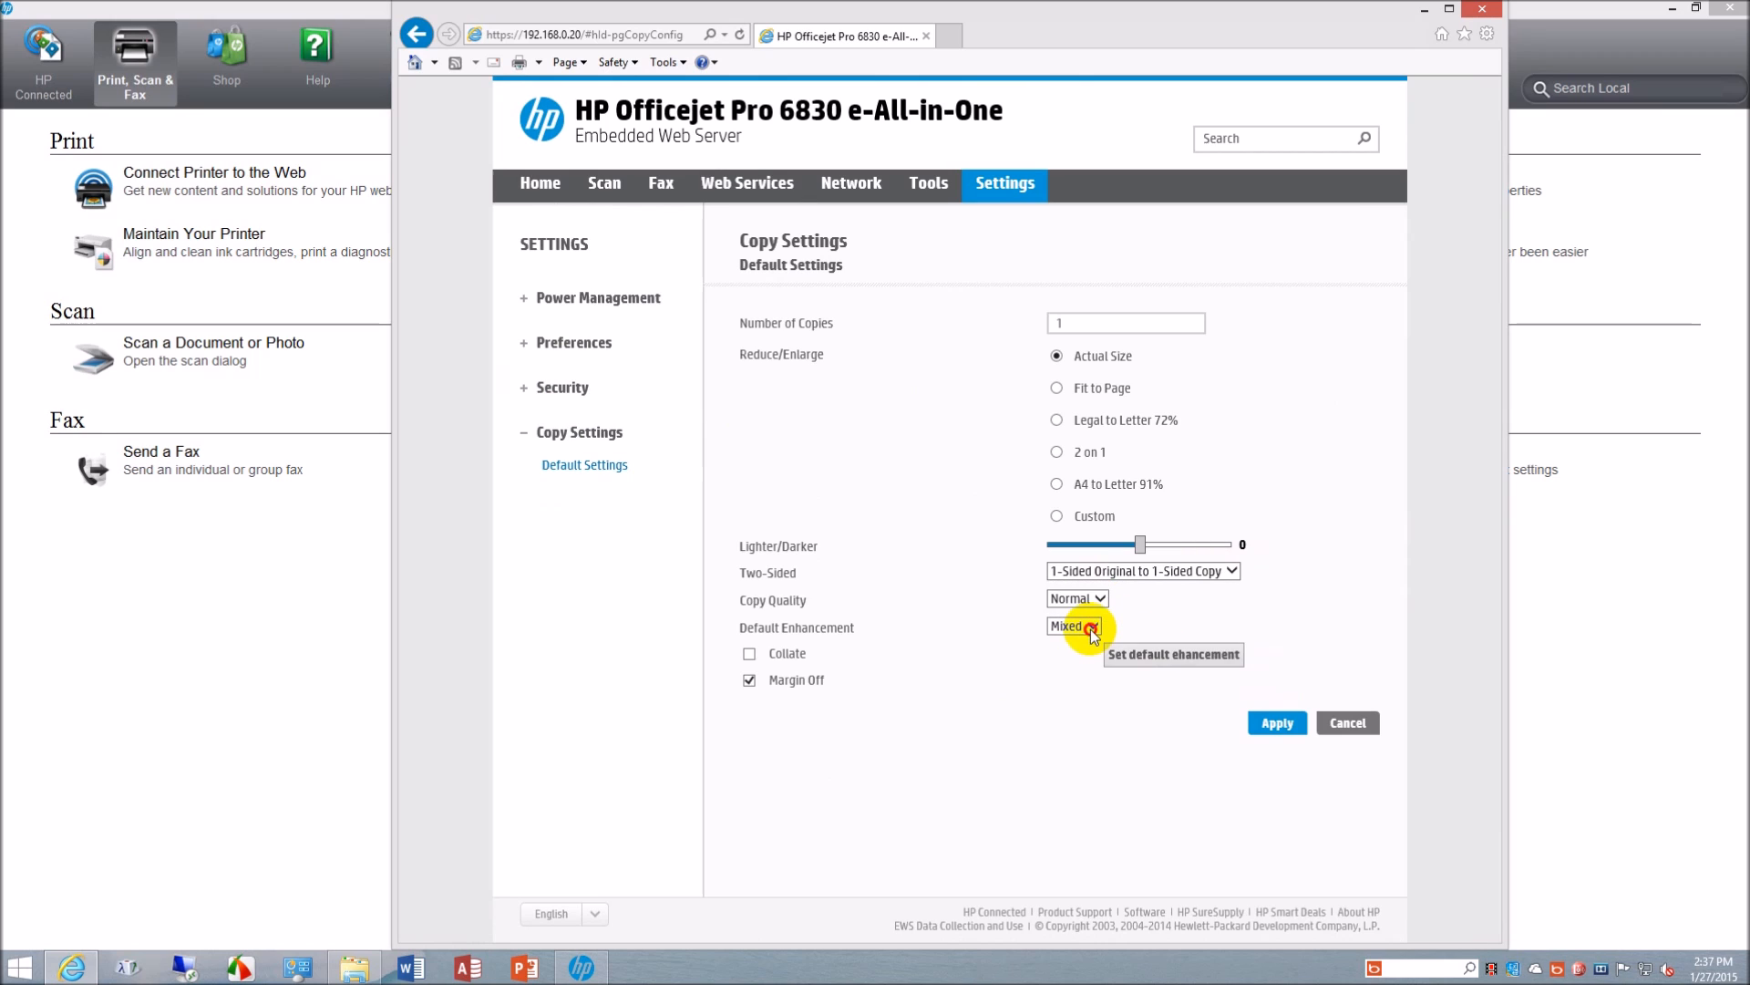
{"action": "left_click", "coordinate": [1091, 627]}
{"action": "left_click", "coordinate": [1146, 637]}
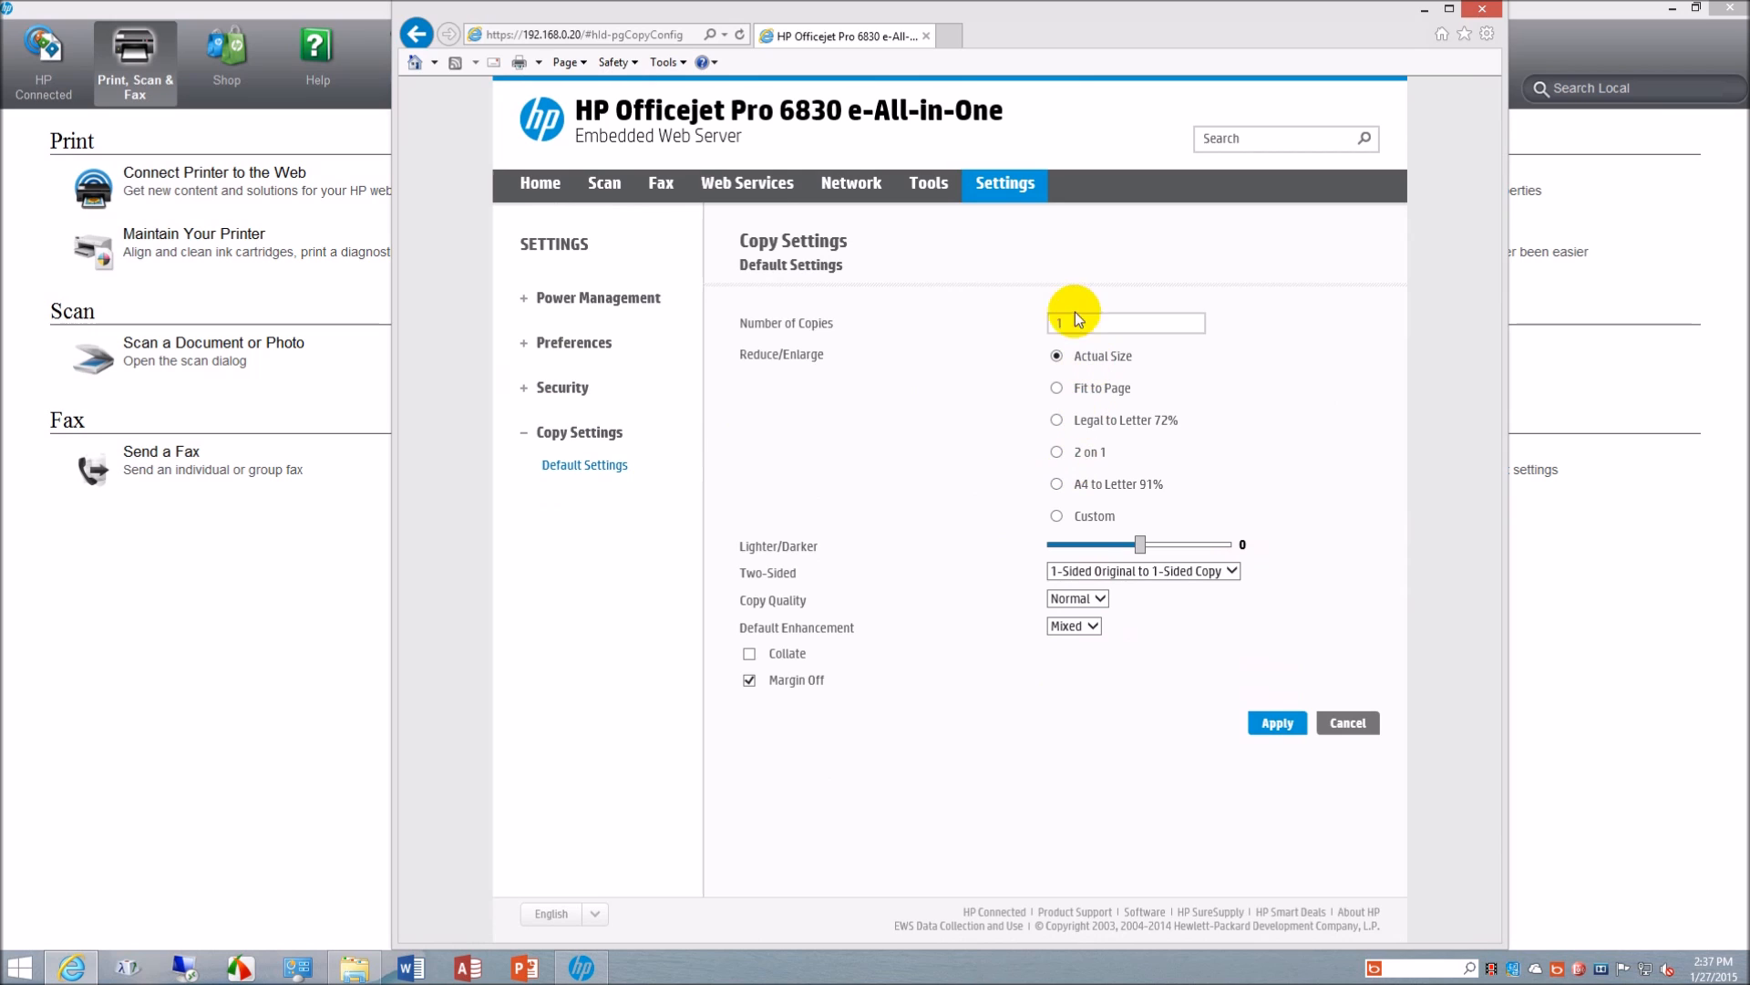
{"action": "left_click", "coordinate": [1340, 730]}
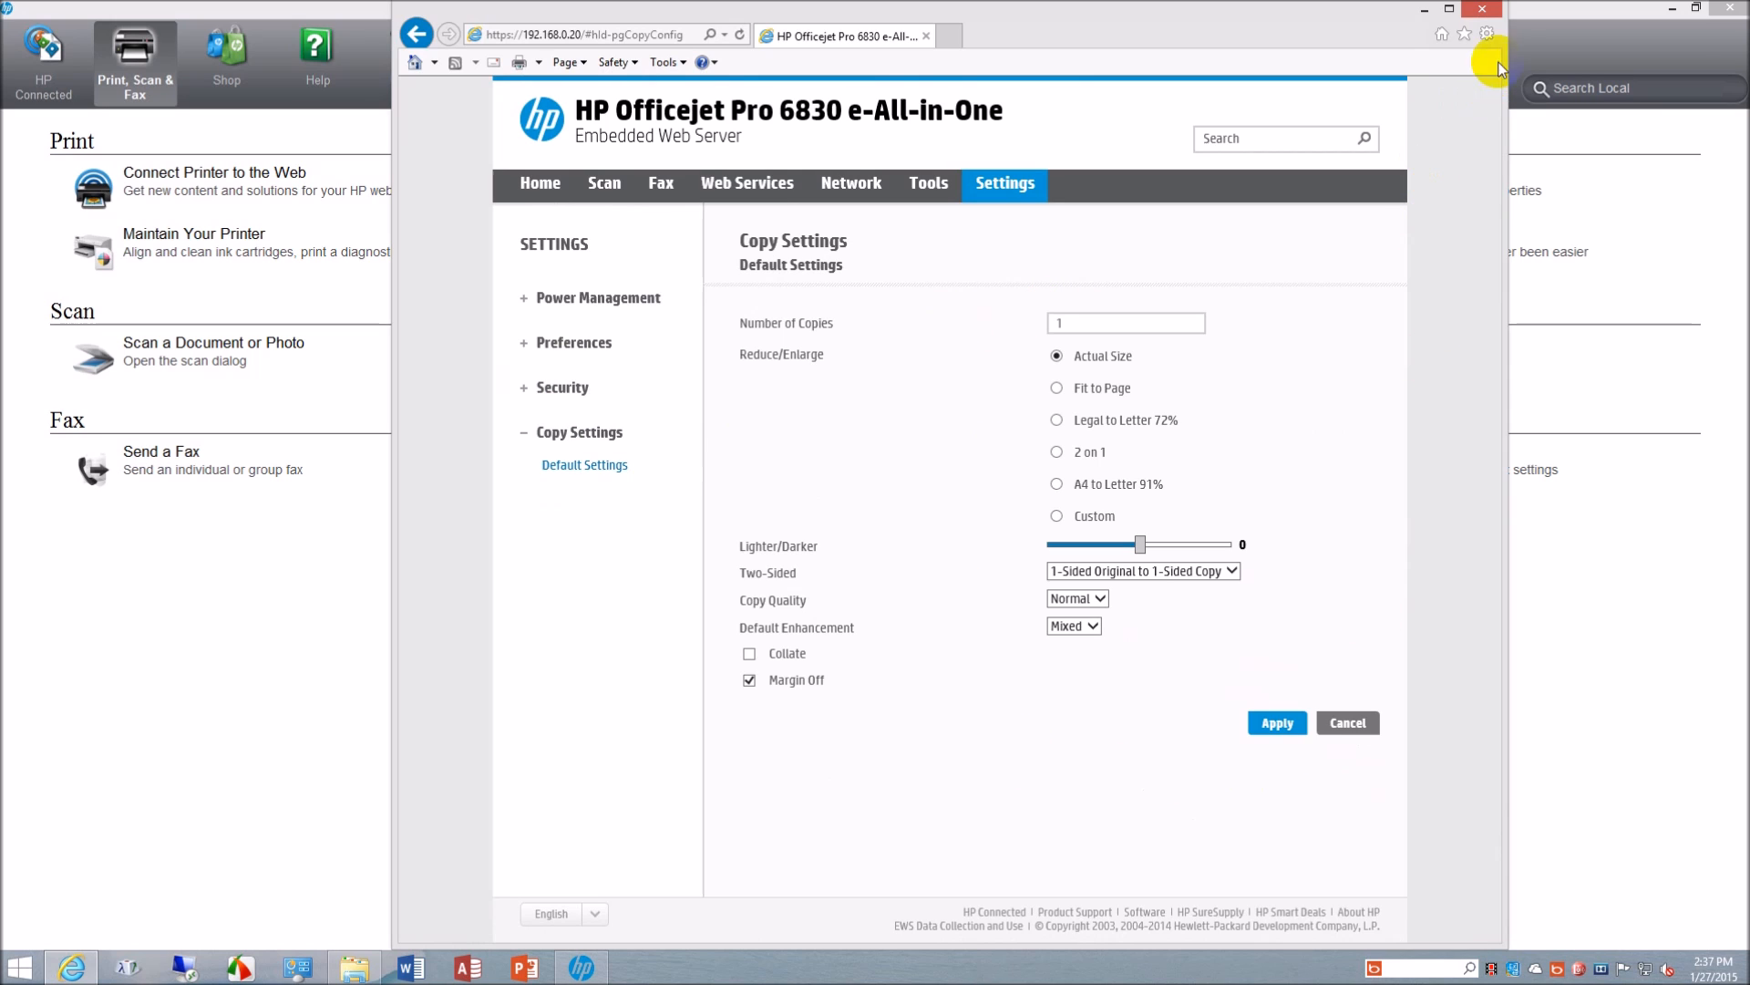
{"action": "left_click", "coordinate": [1480, 9]}
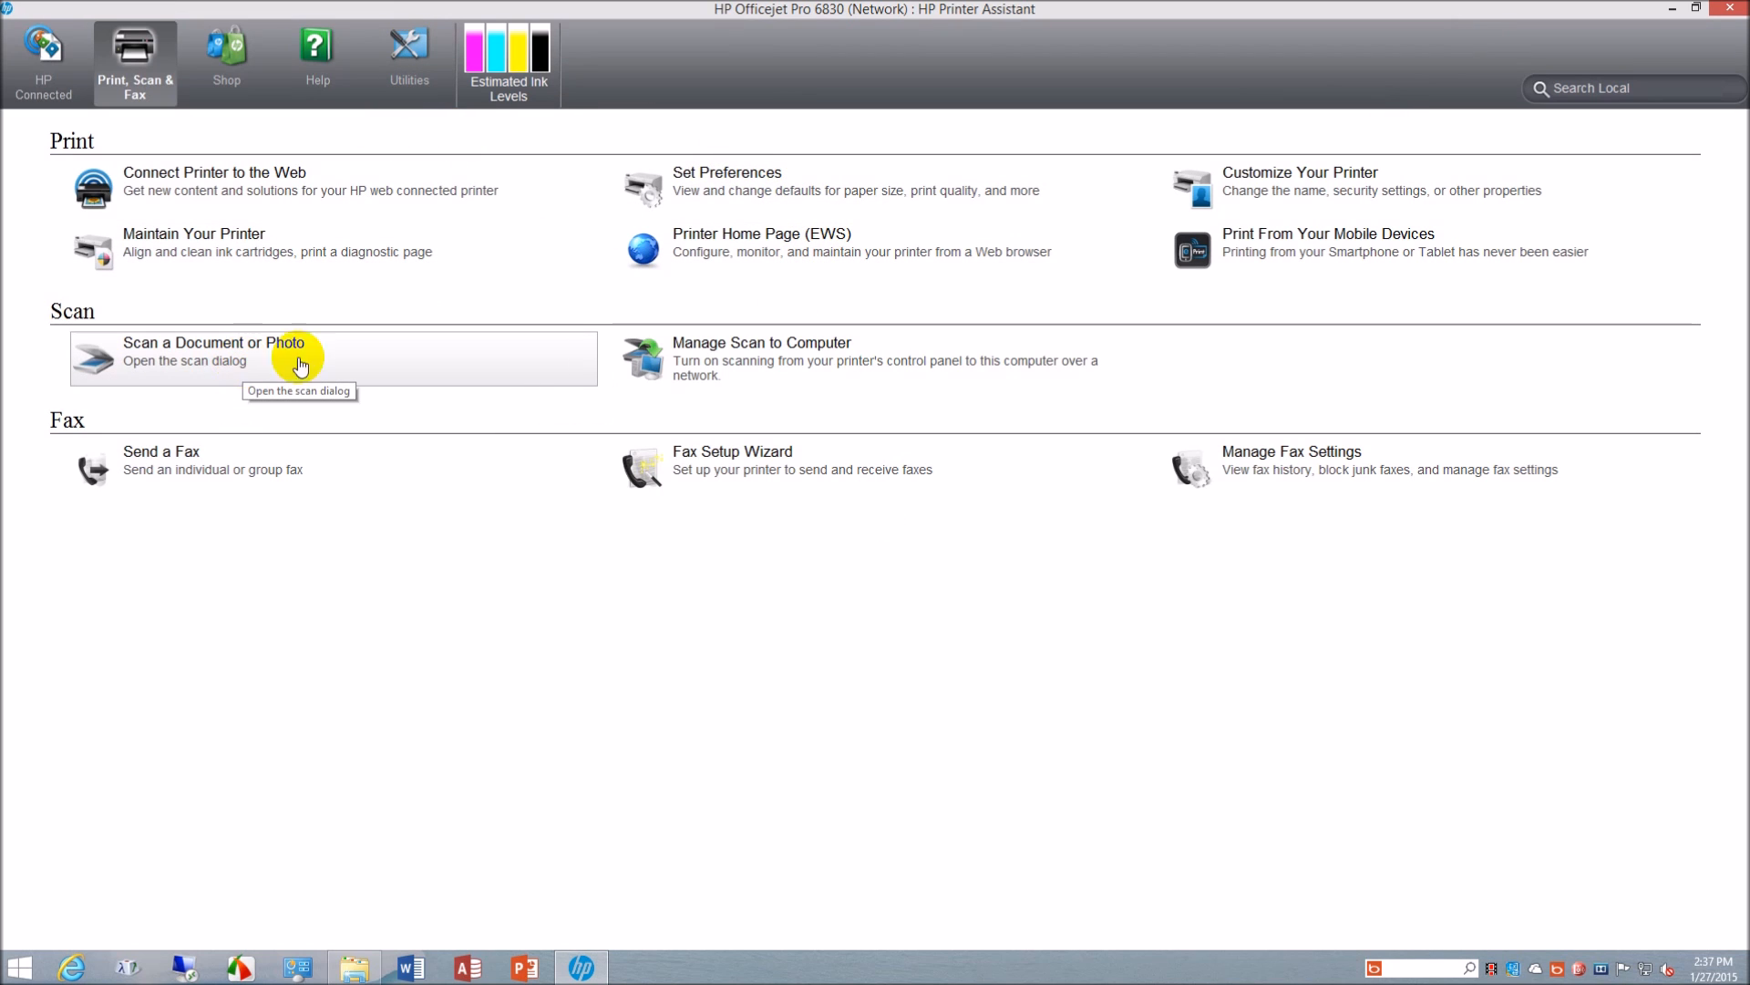
Step: Open Manage Scan to Computer, disable Scan to Computer, close its dialog, and bring the HP Scan dialog back fully into view
{"action": "left_click", "coordinate": [768, 352]}
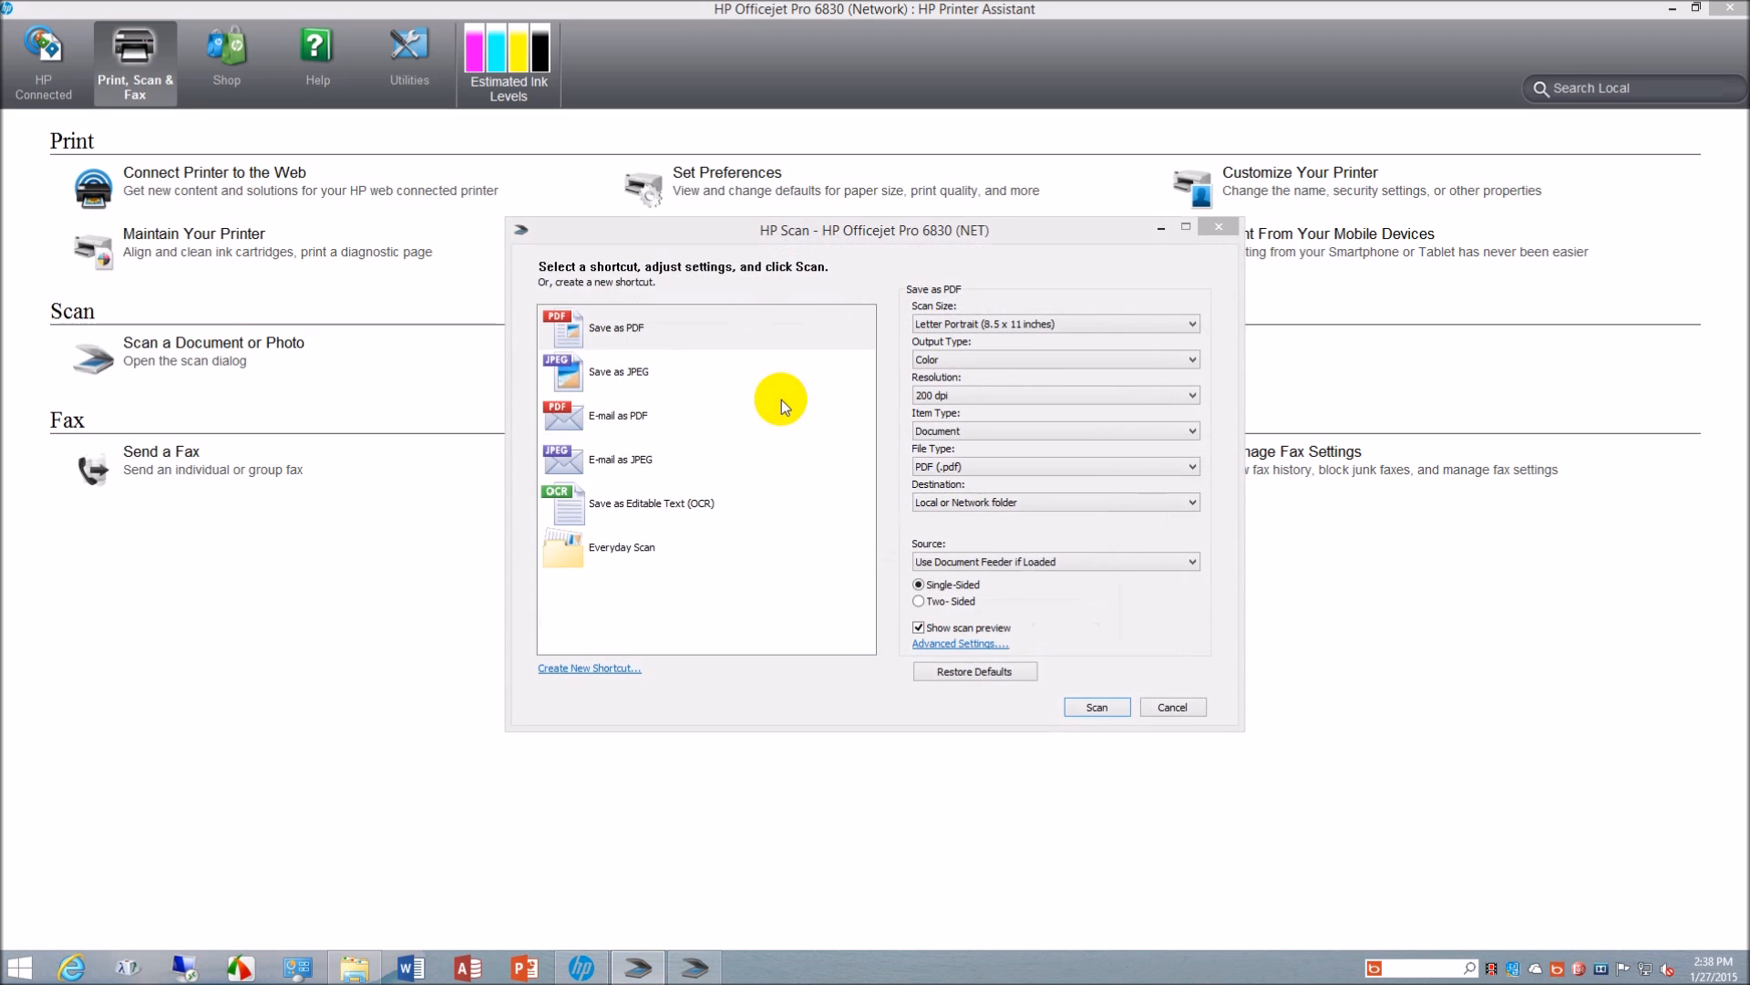
{"action": "left_click_drag", "start_coordinate": [1034, 239], "coordinate": [383, 244]}
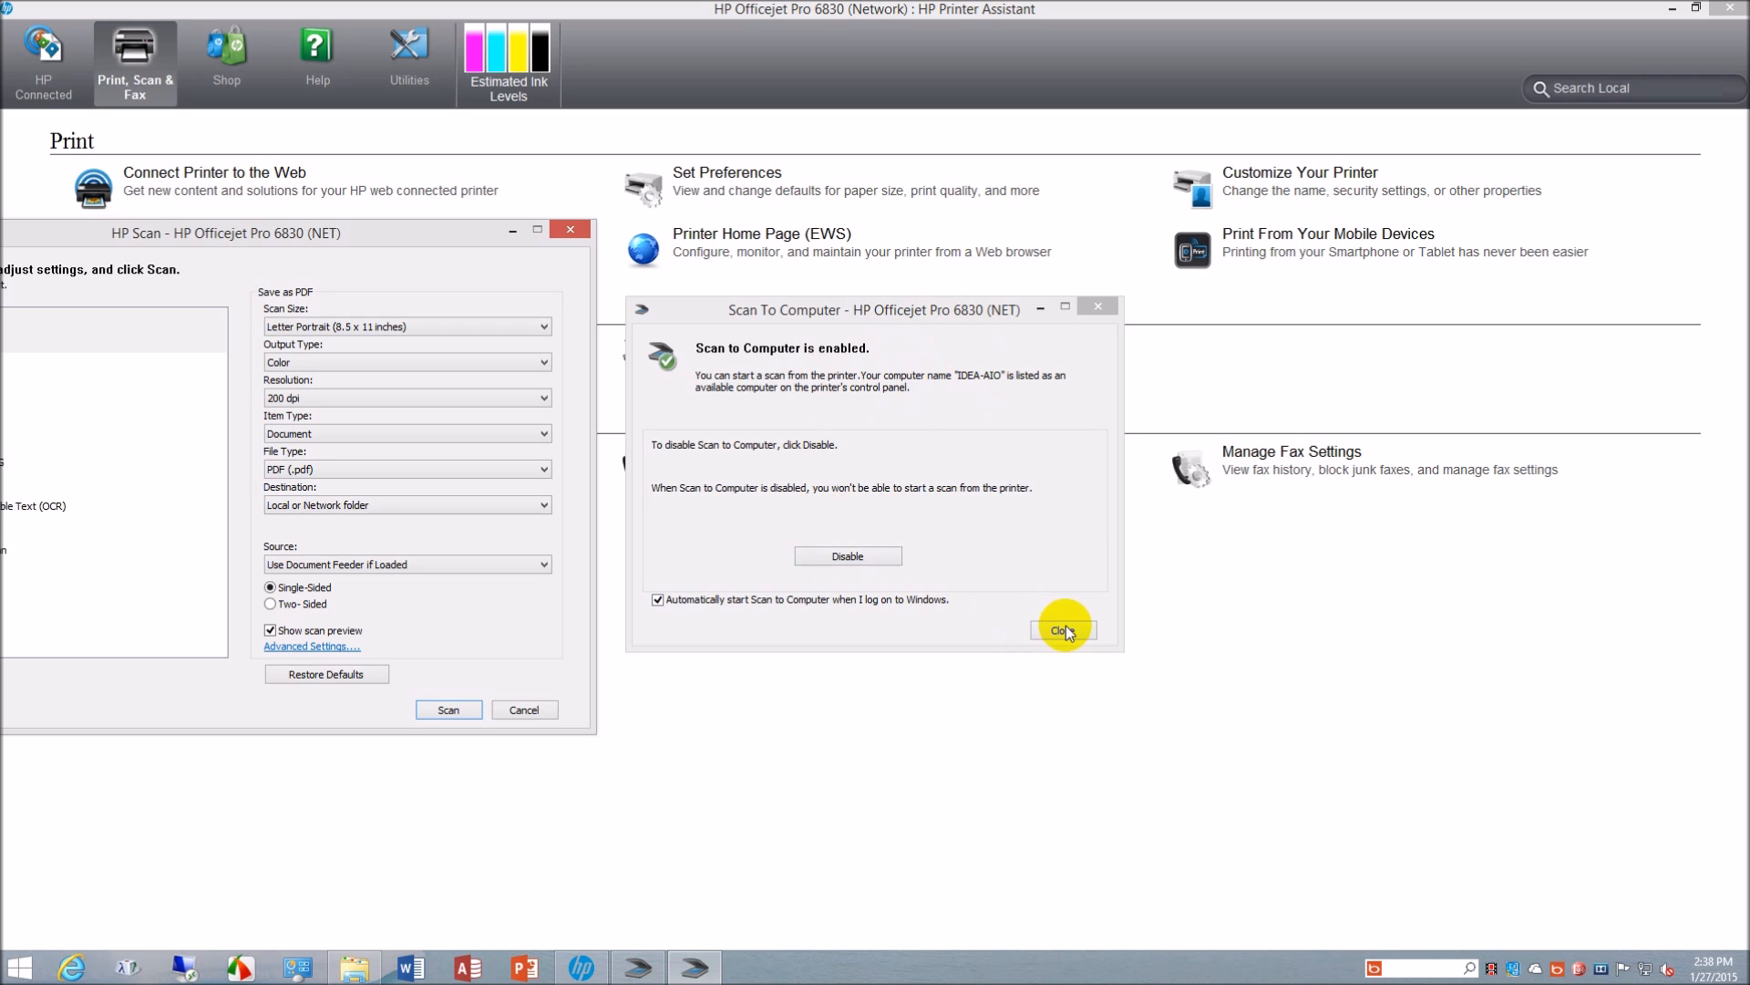
{"action": "left_click", "coordinate": [850, 558]}
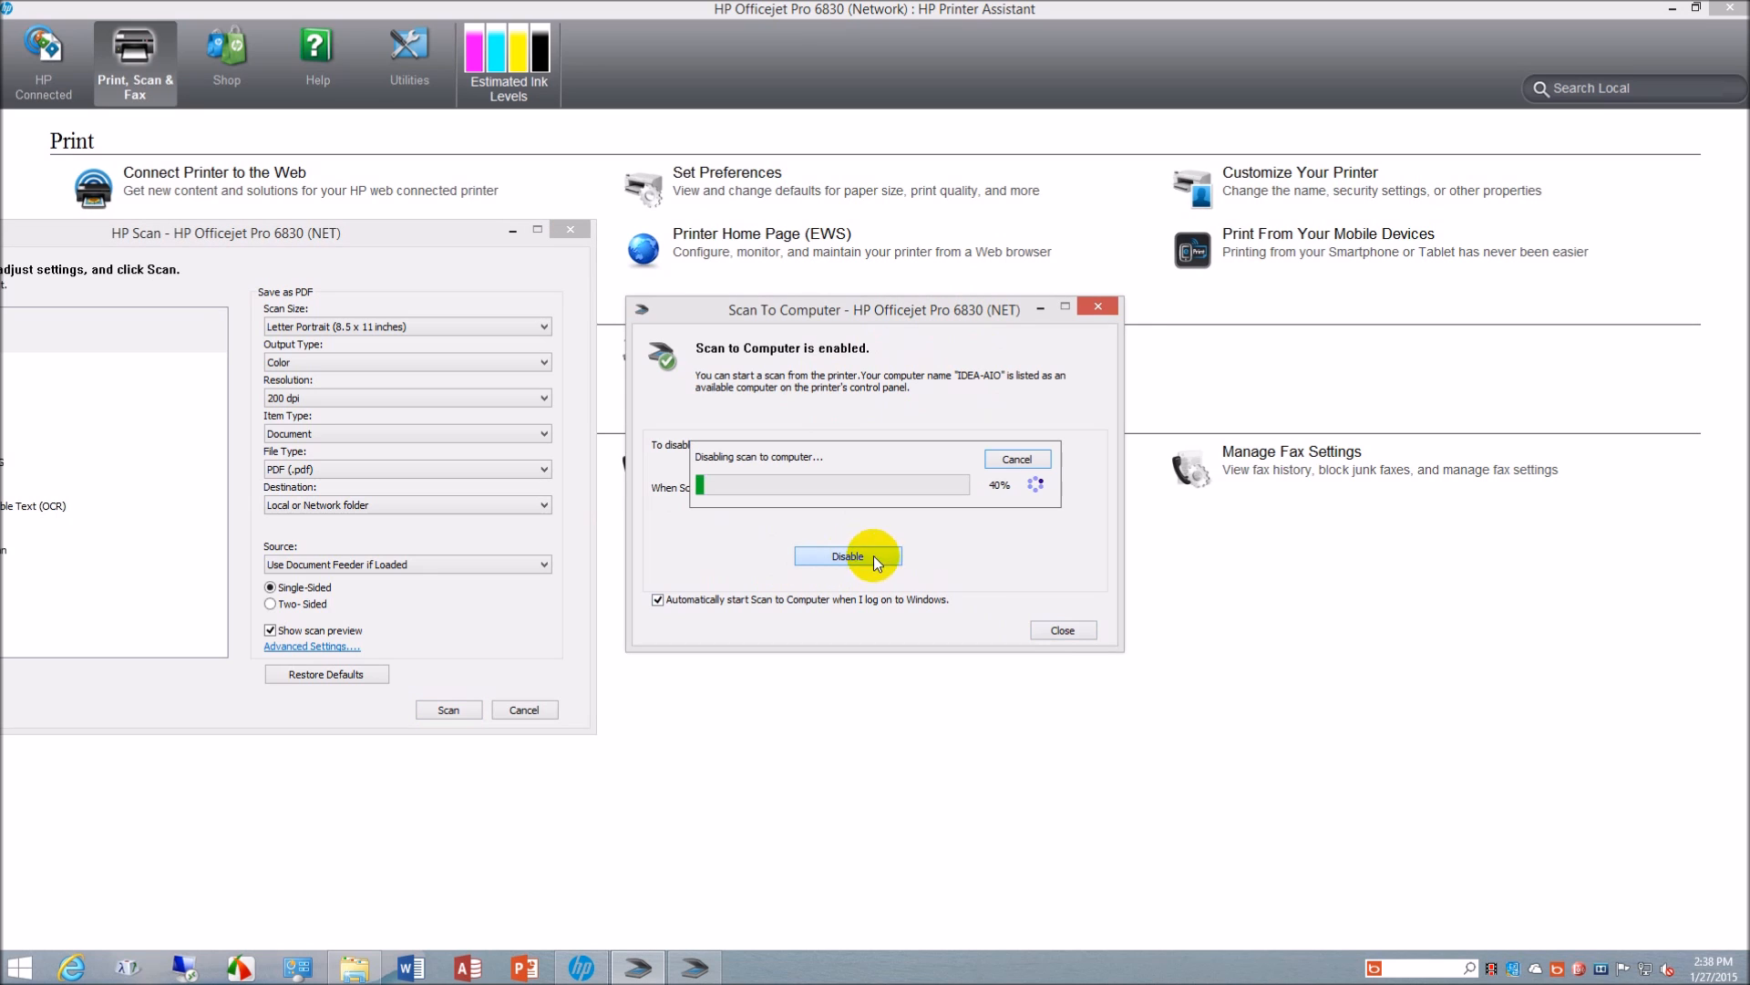
{"action": "left_click", "coordinate": [1065, 633]}
{"action": "left_click_drag", "start_coordinate": [461, 234], "coordinate": [1065, 214]}
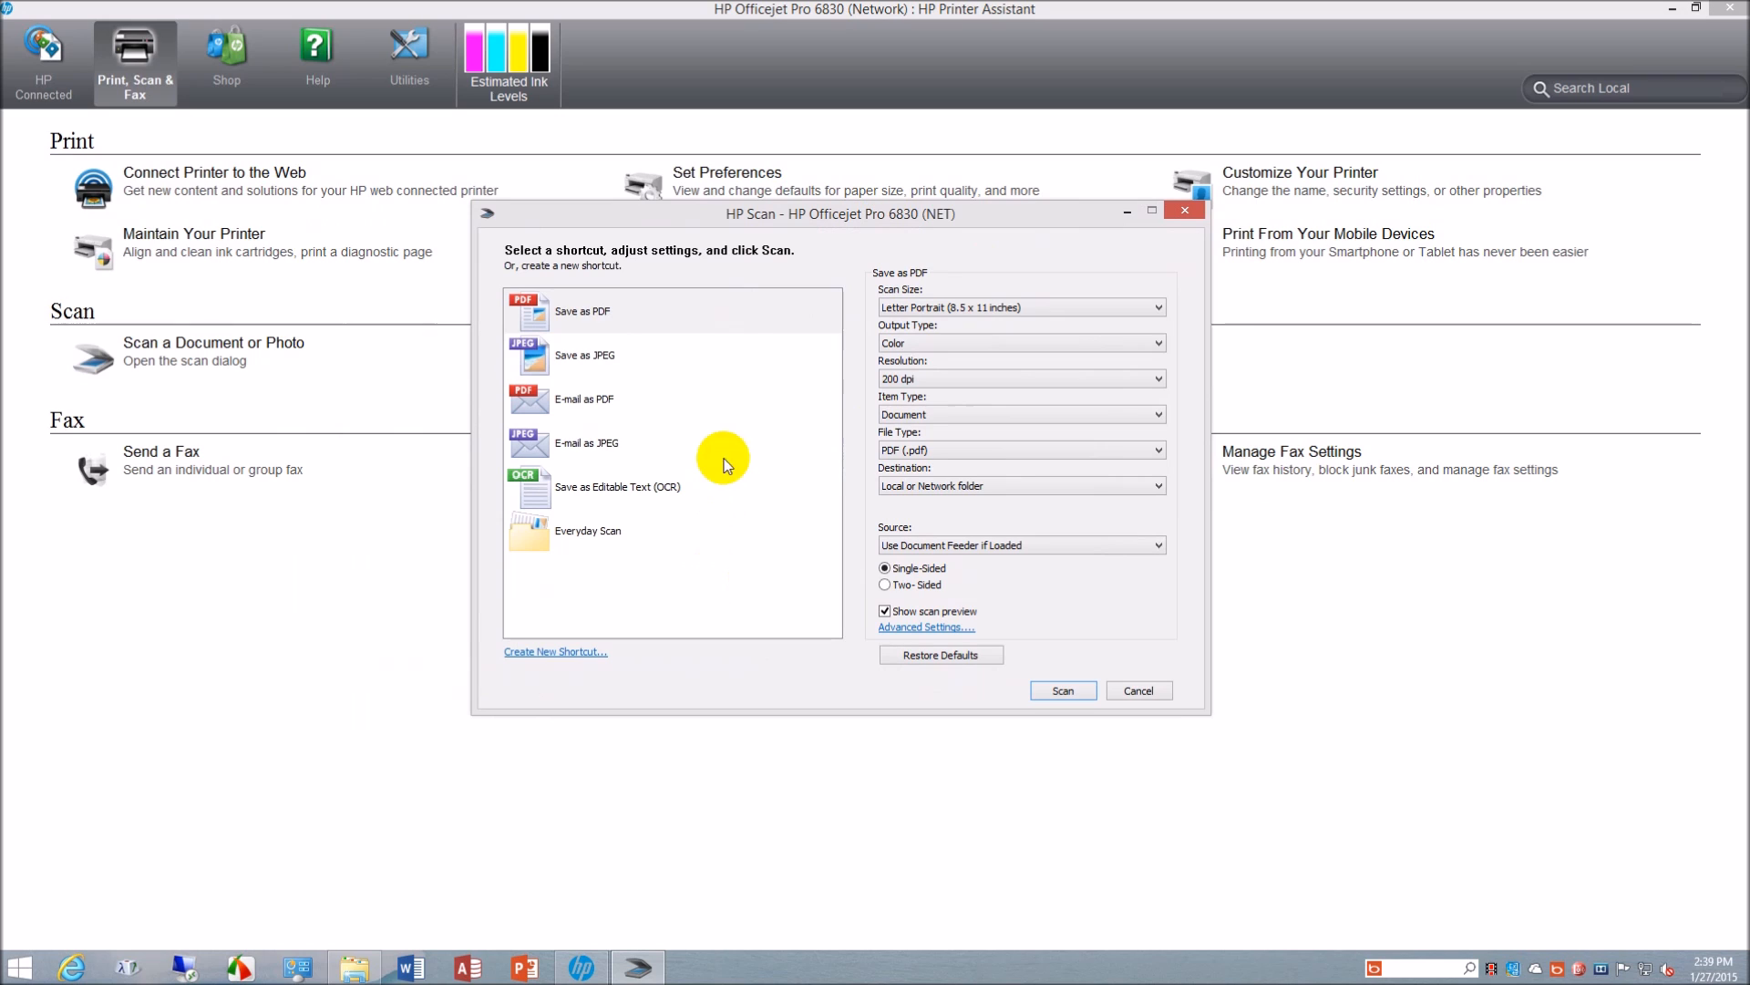
Step: Review the Save as JPEG, E-mail as PDF and E-mail as JPEG scan shortcuts, inspecting the destination choices for E-mail as JPEG
{"action": "left_click", "coordinate": [574, 357]}
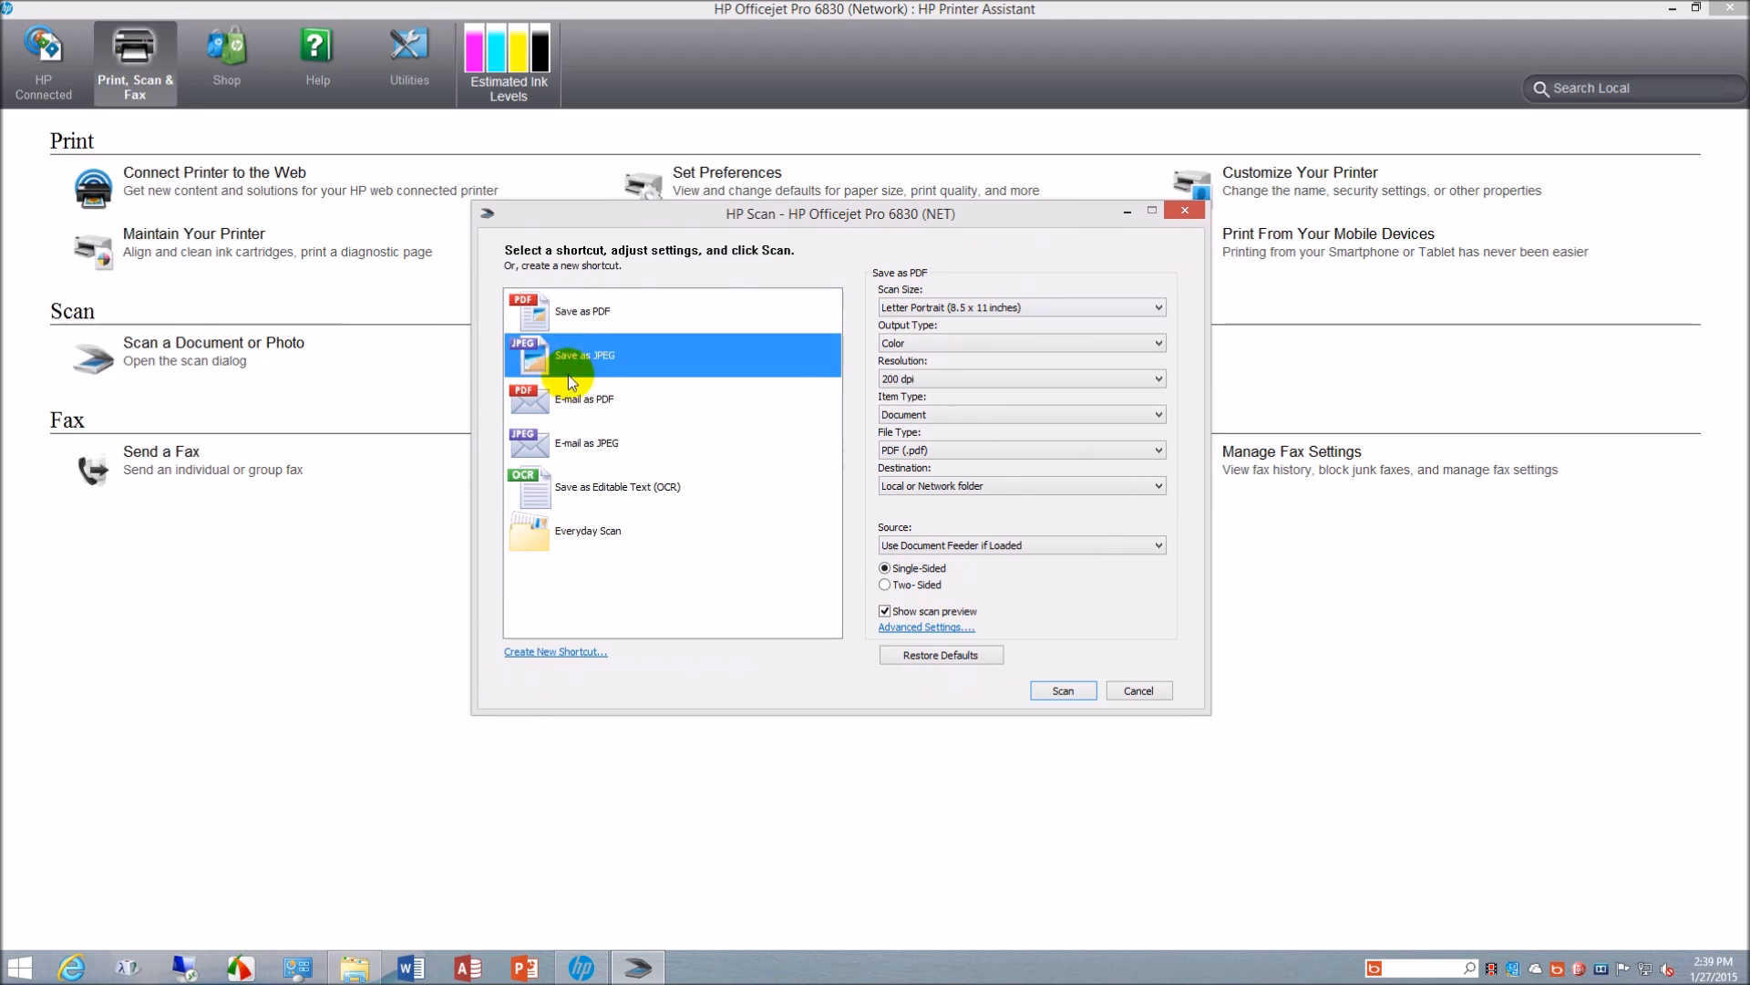
{"action": "left_click", "coordinate": [585, 405]}
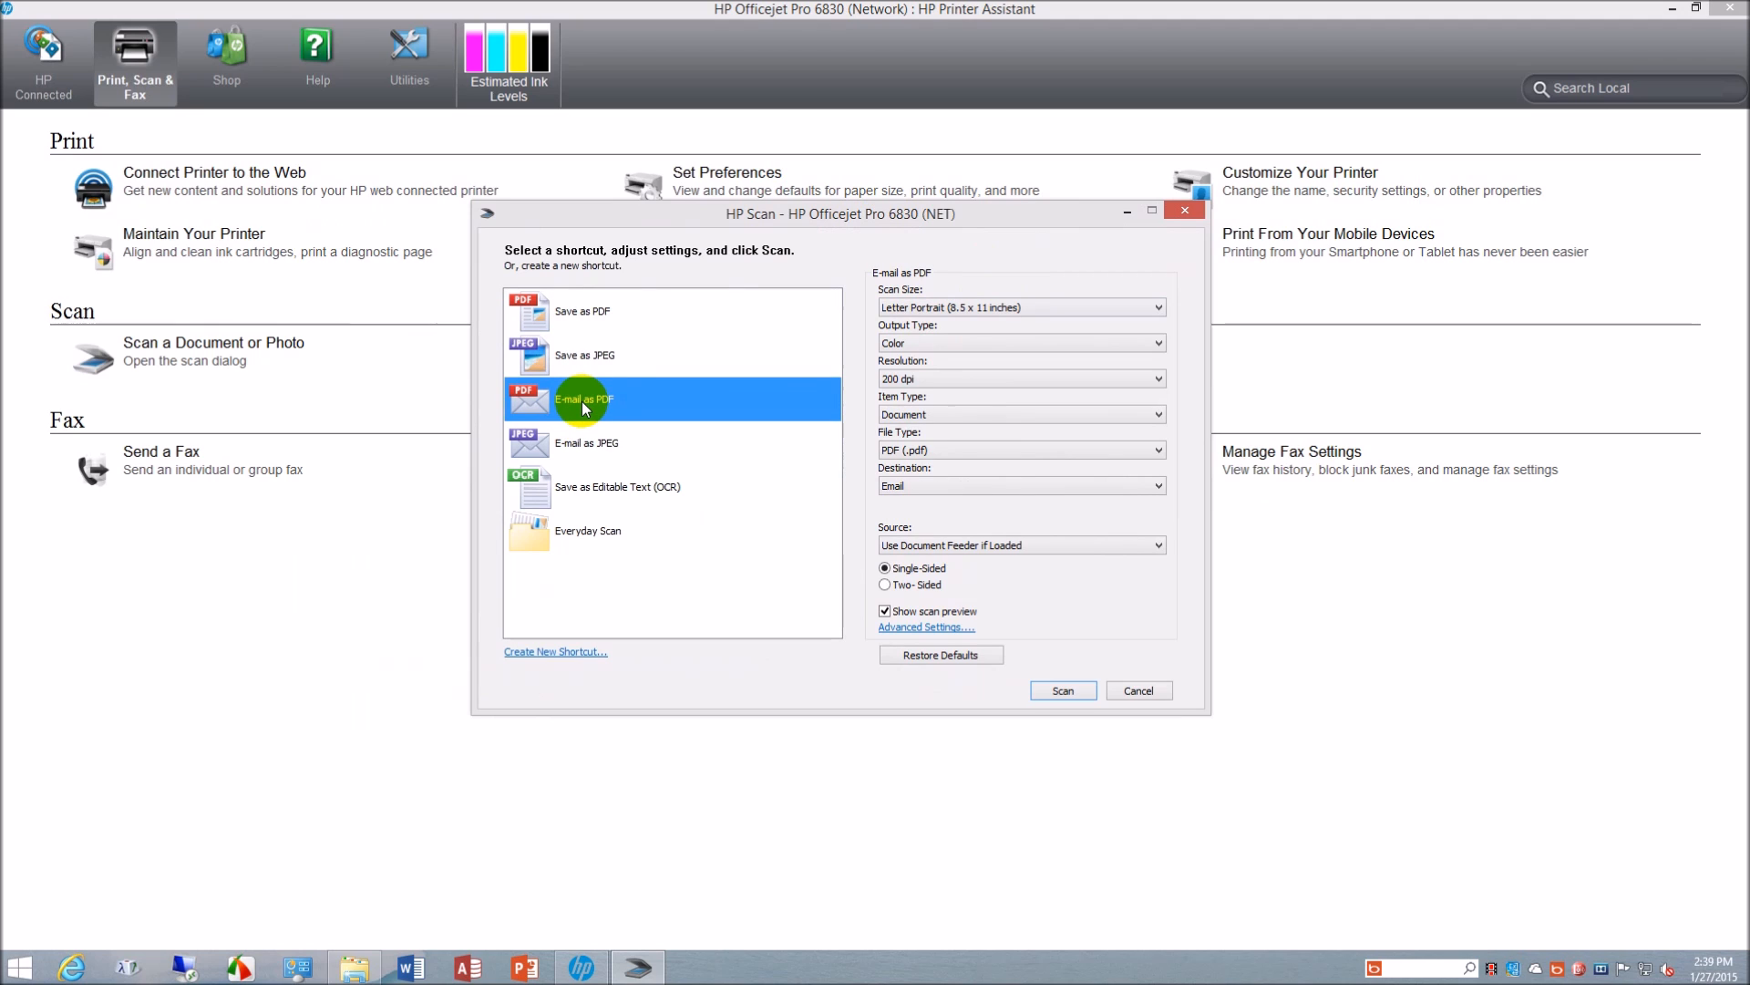
{"action": "left_click", "coordinate": [585, 448]}
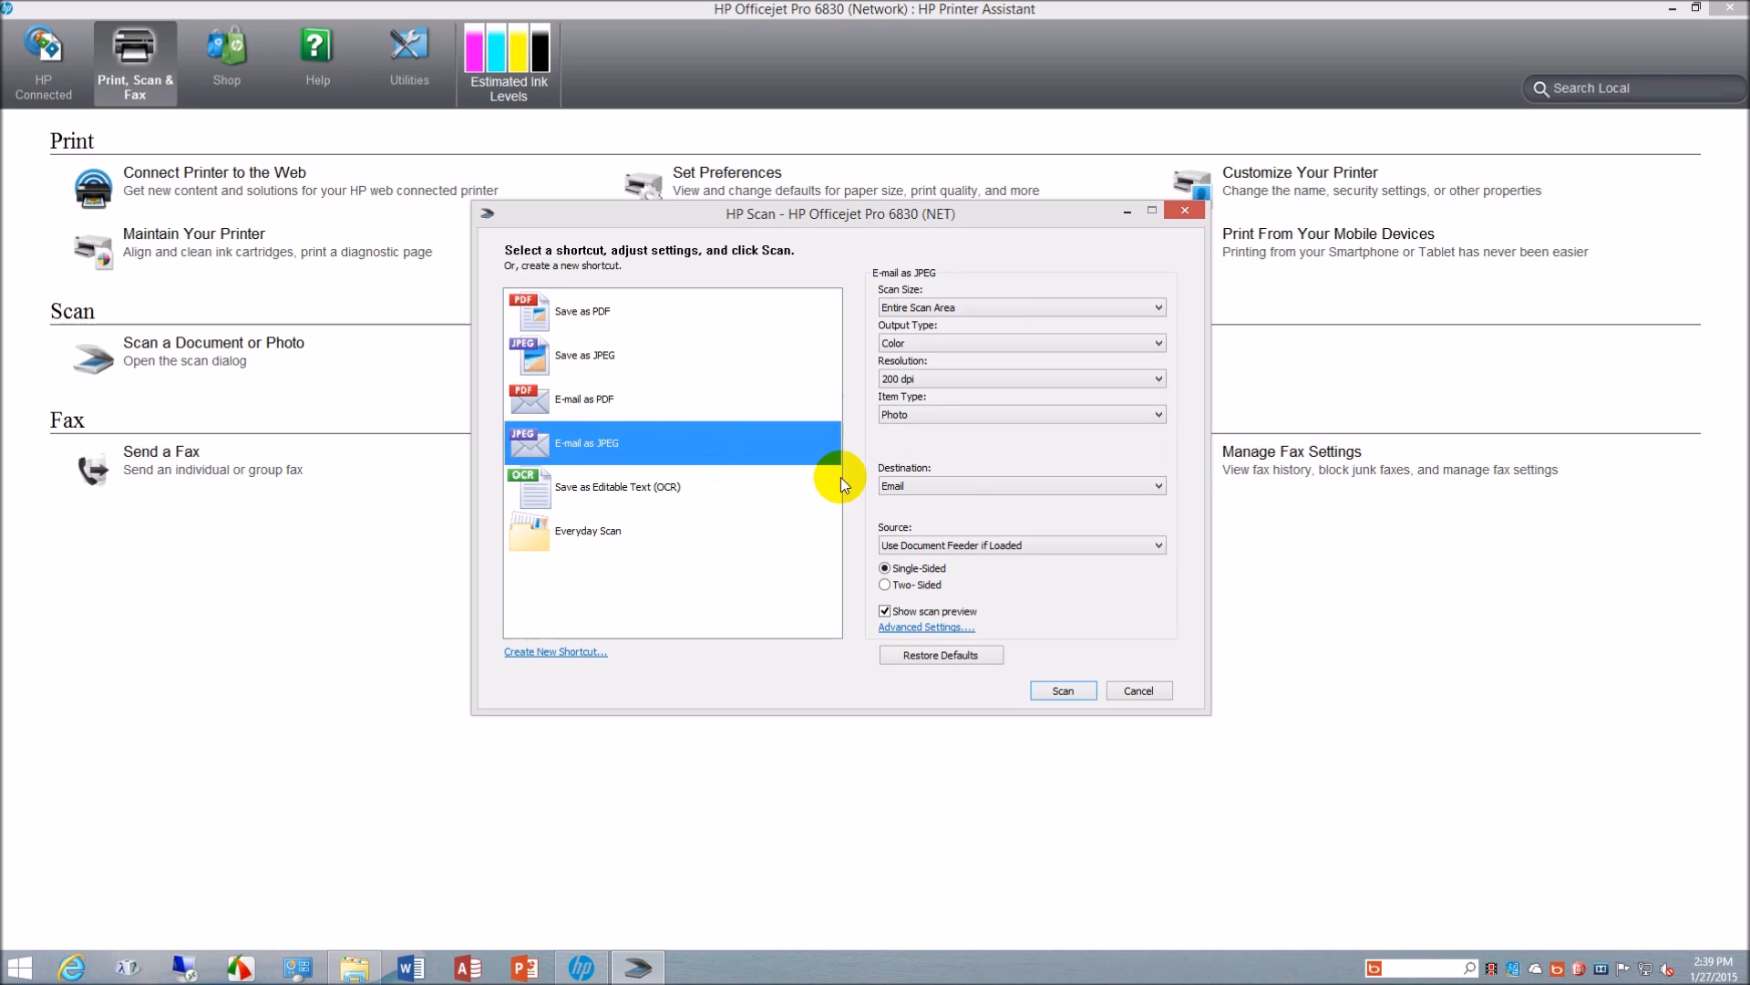
{"action": "left_click", "coordinate": [1161, 487]}
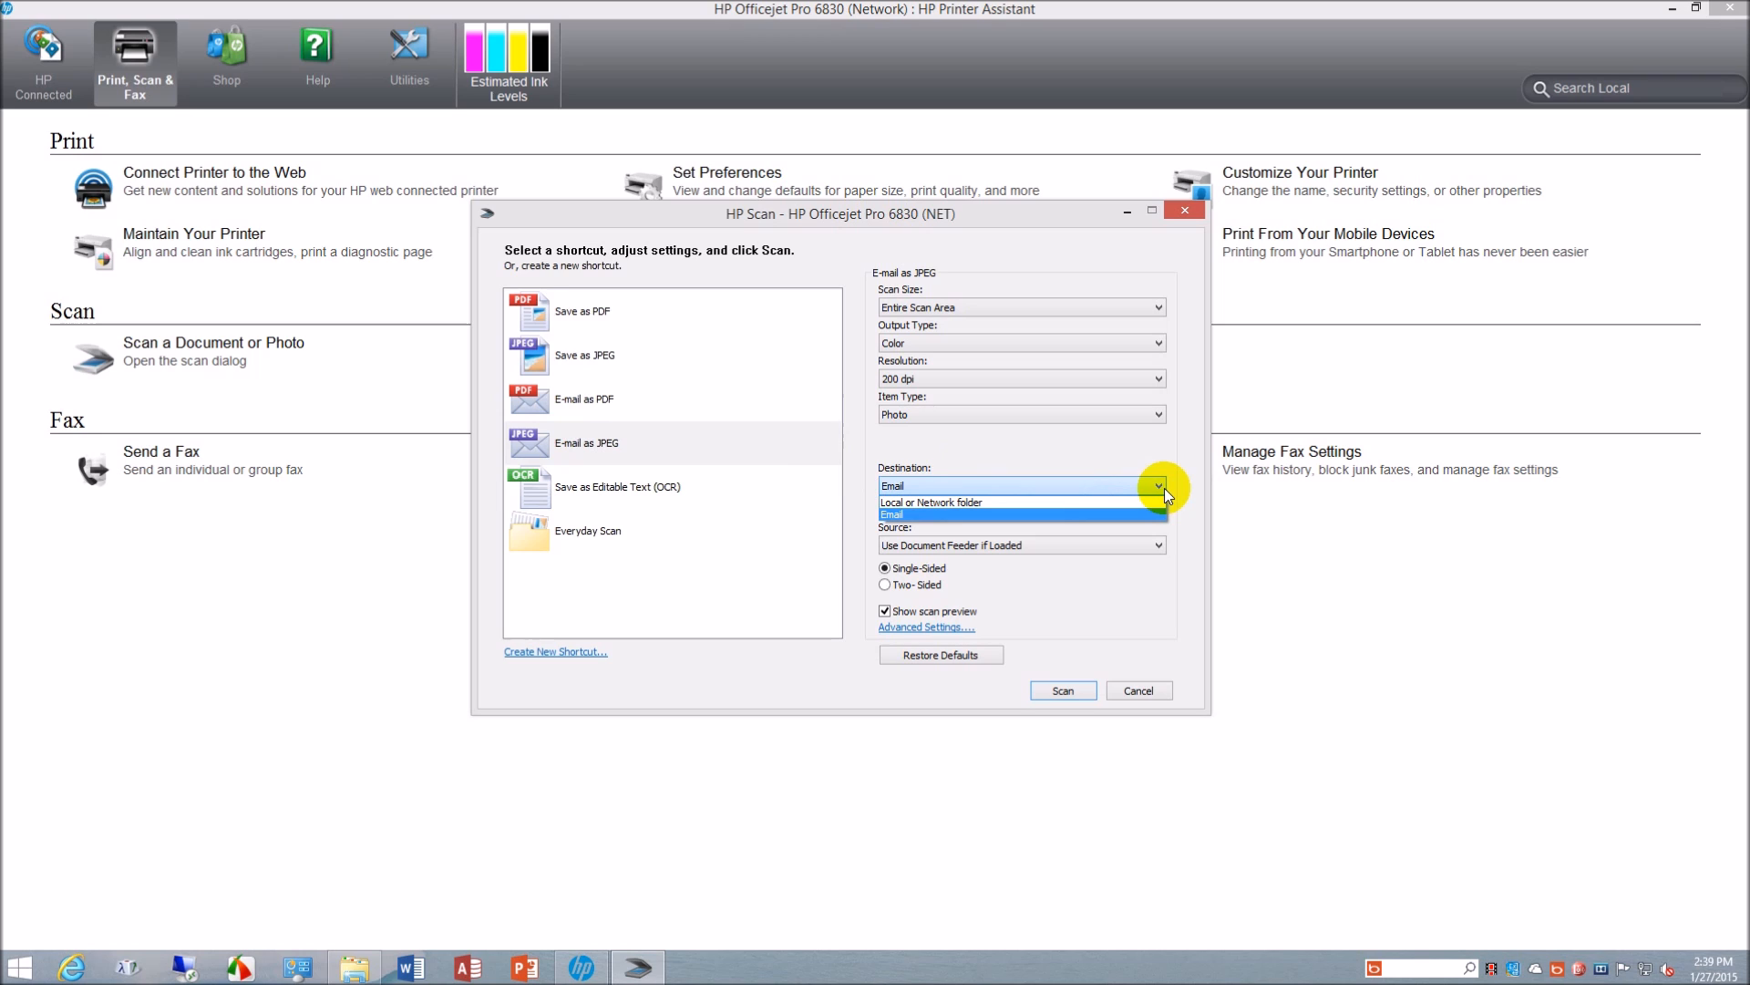
{"action": "left_click", "coordinate": [1163, 489]}
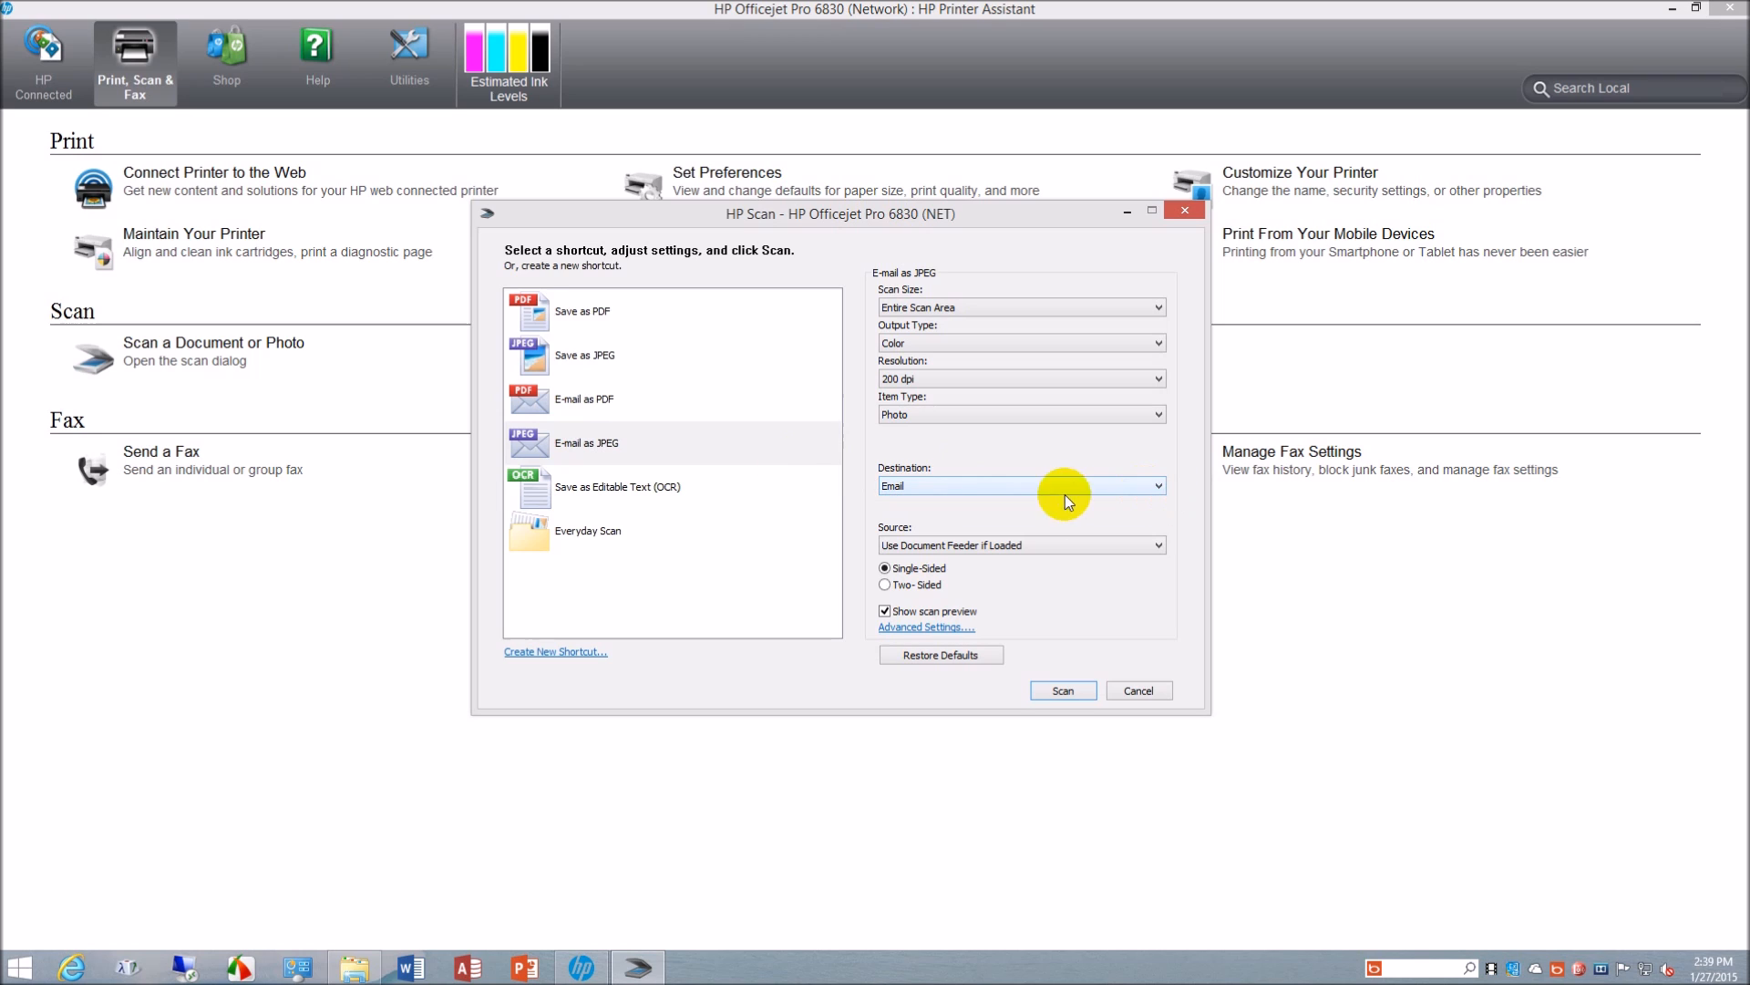
Step: Review the Save as Editable Text (OCR) shortcut's destination choices and the Everyday Scan shortcut, and close HP Scan without scanning
{"action": "left_click", "coordinate": [574, 494]}
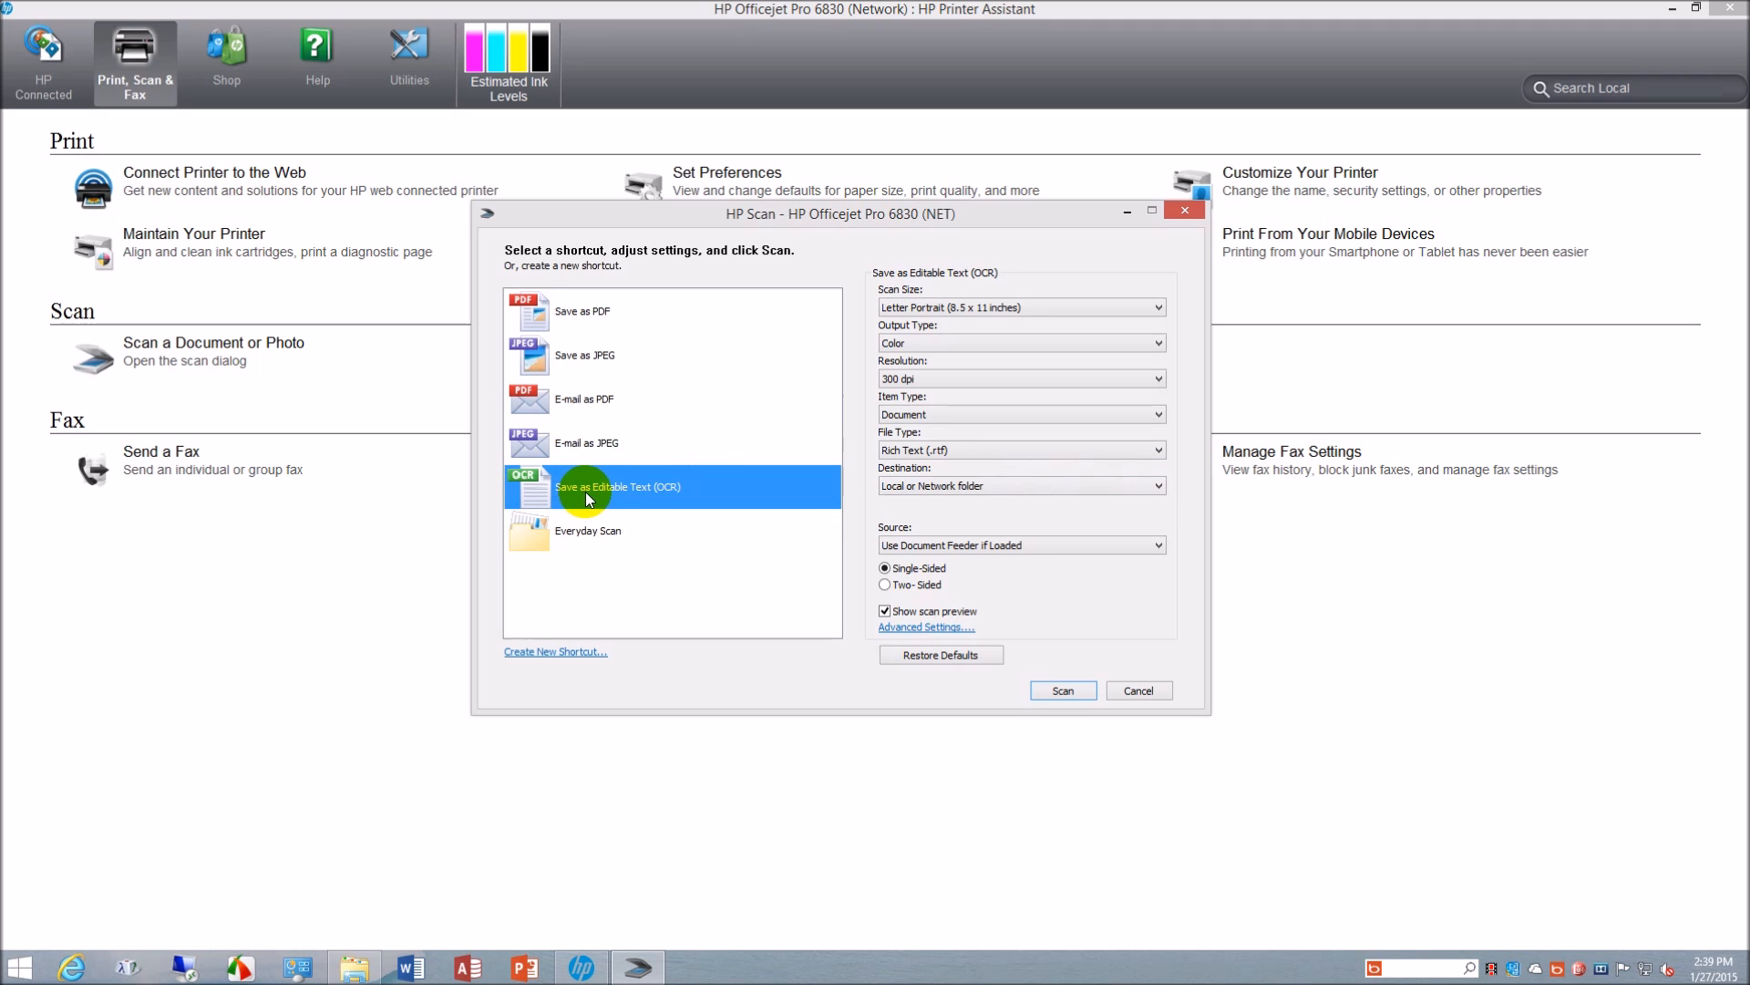
{"action": "left_click", "coordinate": [1161, 487]}
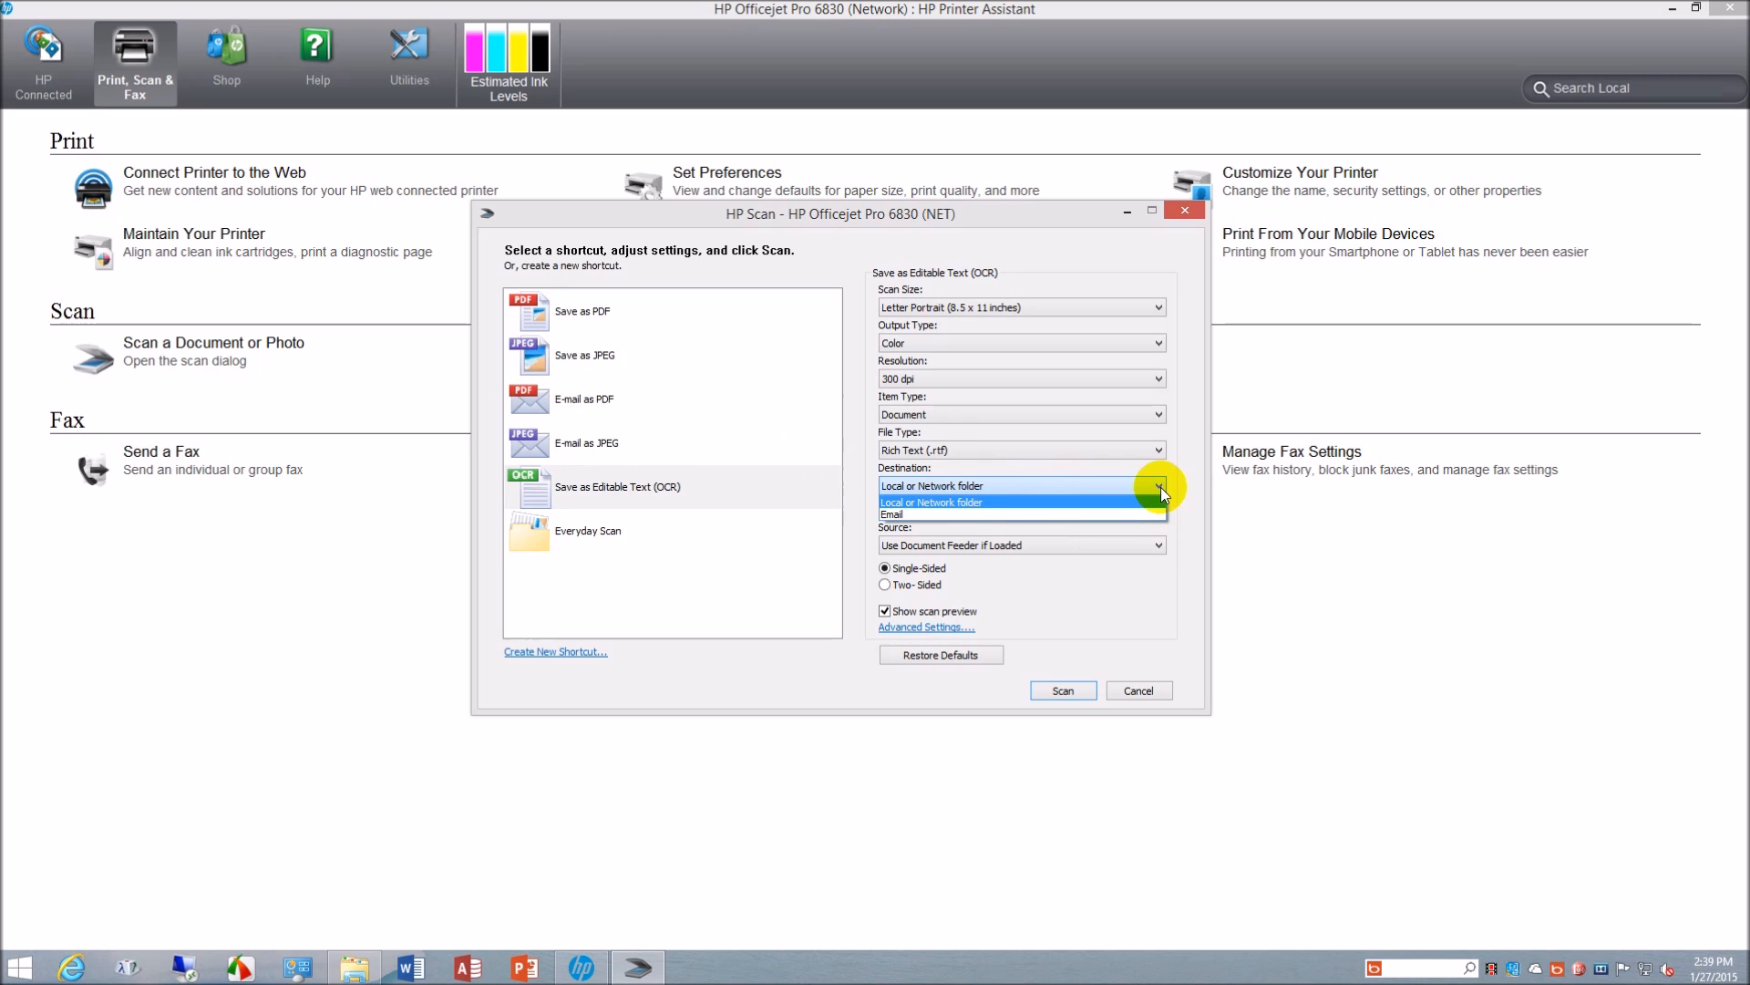
{"action": "left_click", "coordinate": [1161, 487]}
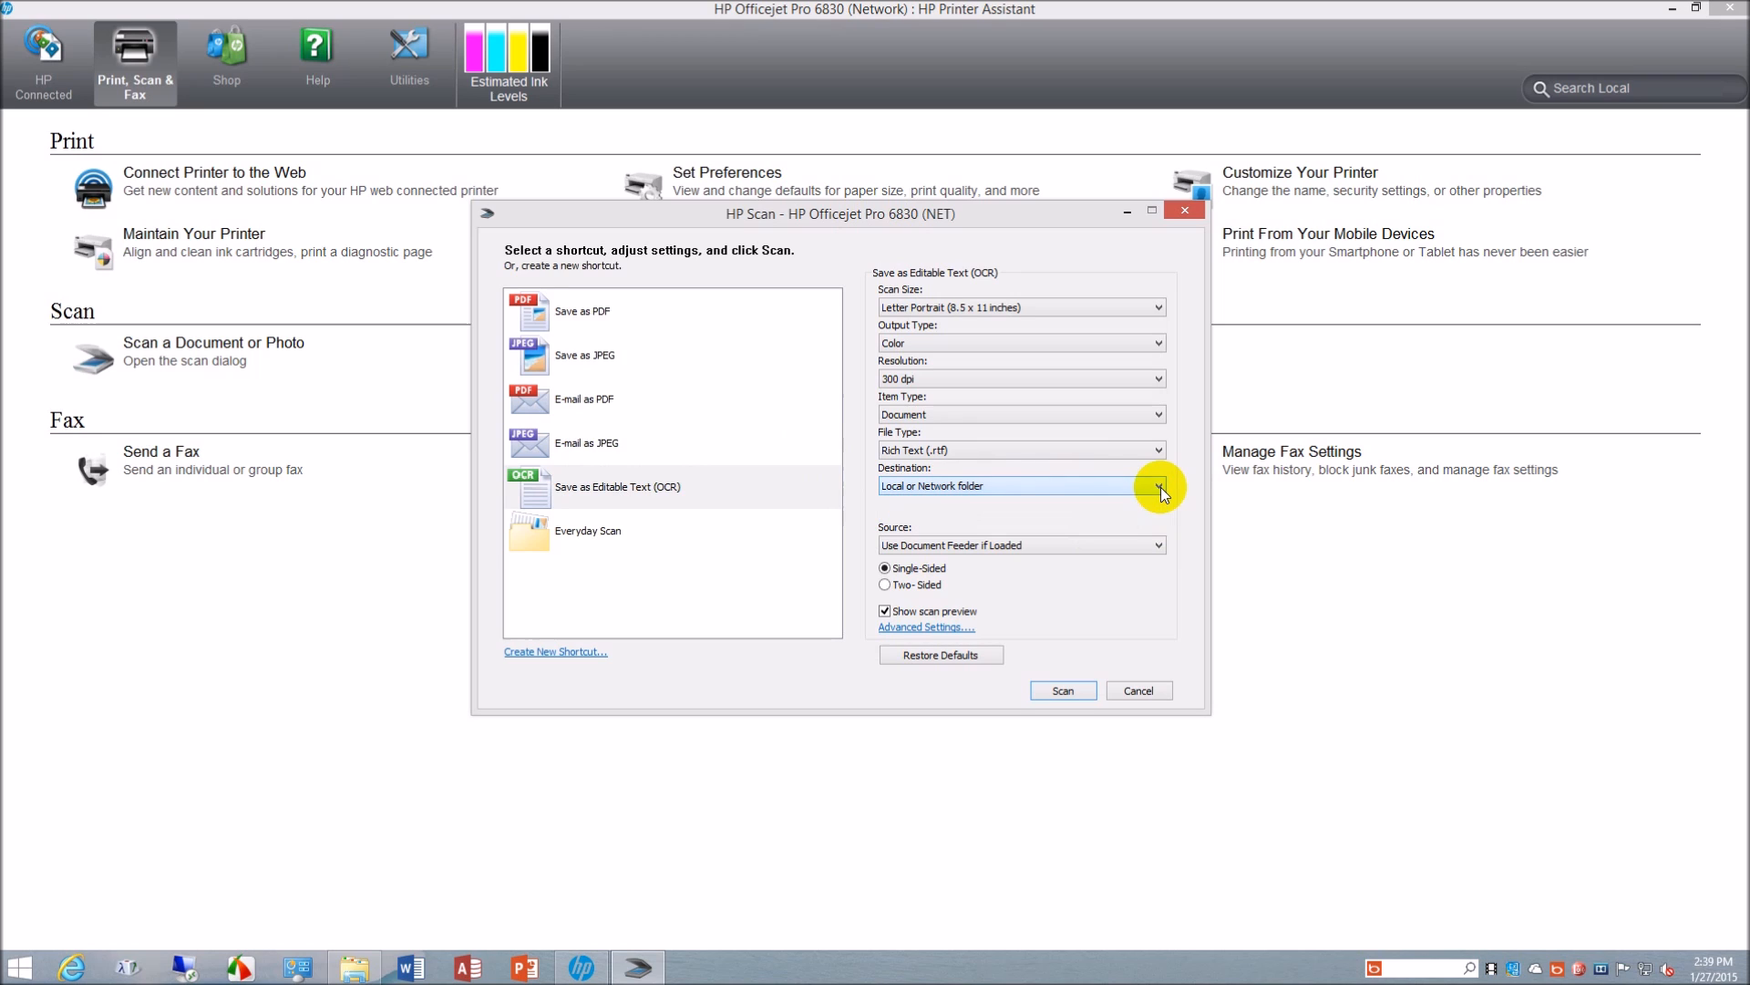
{"action": "left_click", "coordinate": [578, 541]}
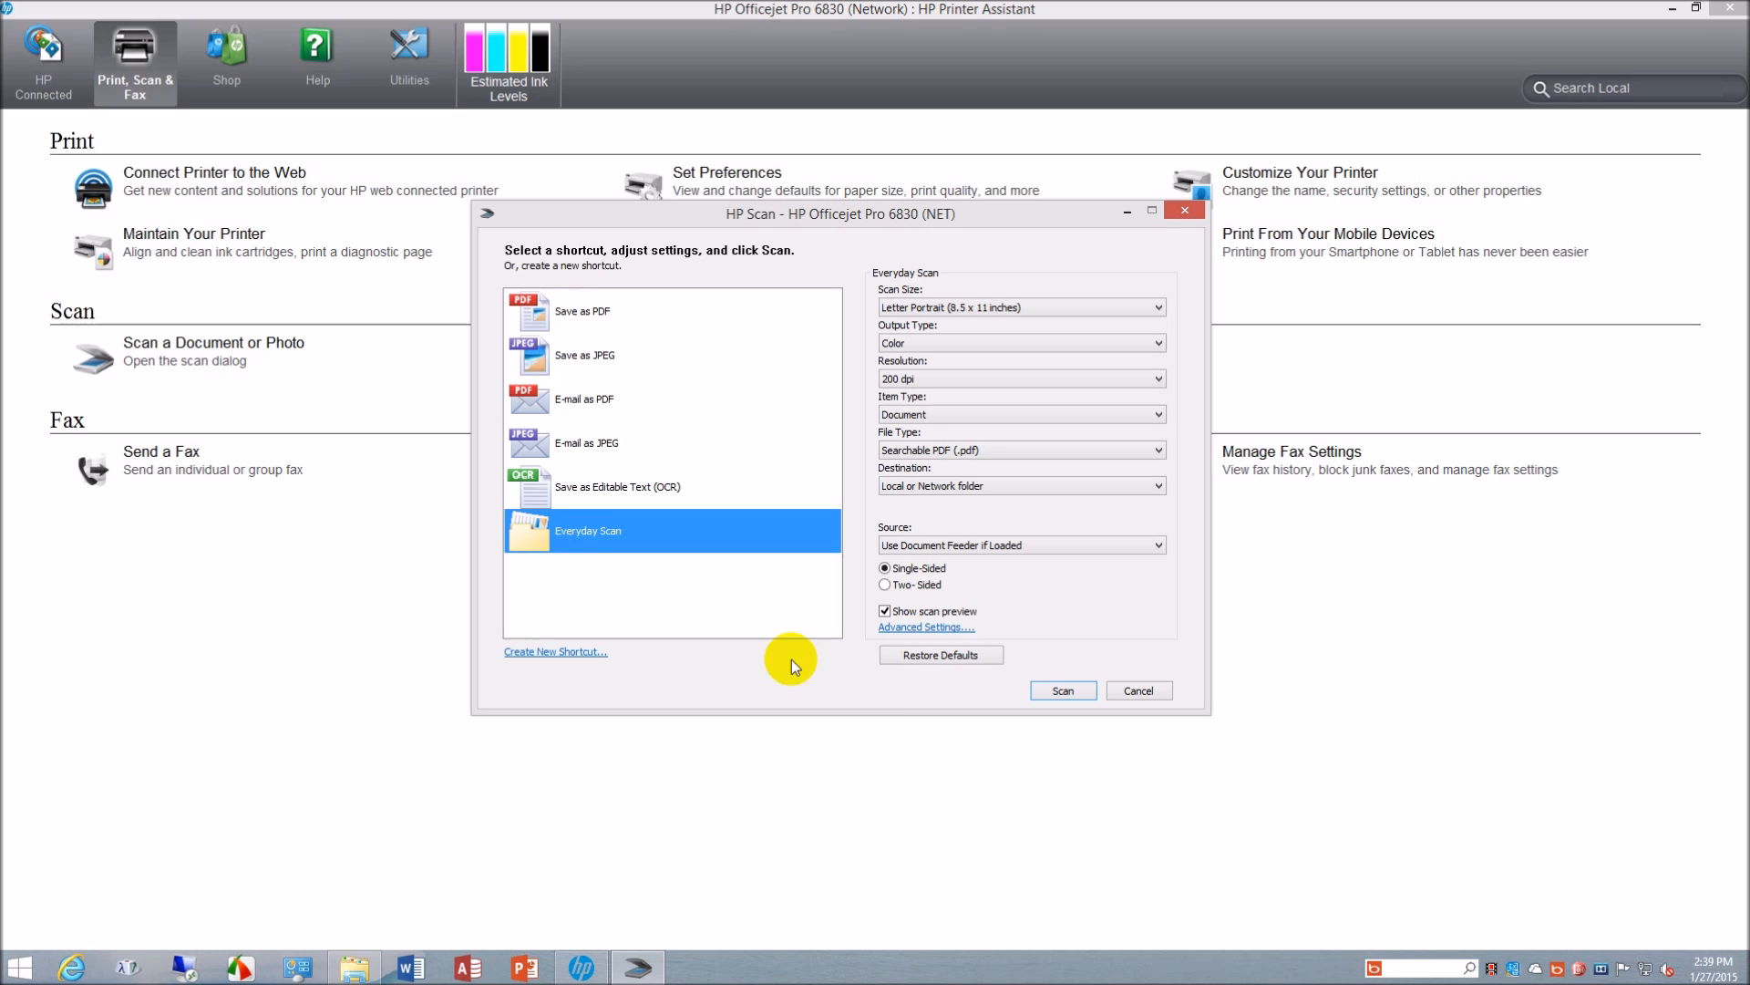
{"action": "left_click", "coordinate": [1136, 691]}
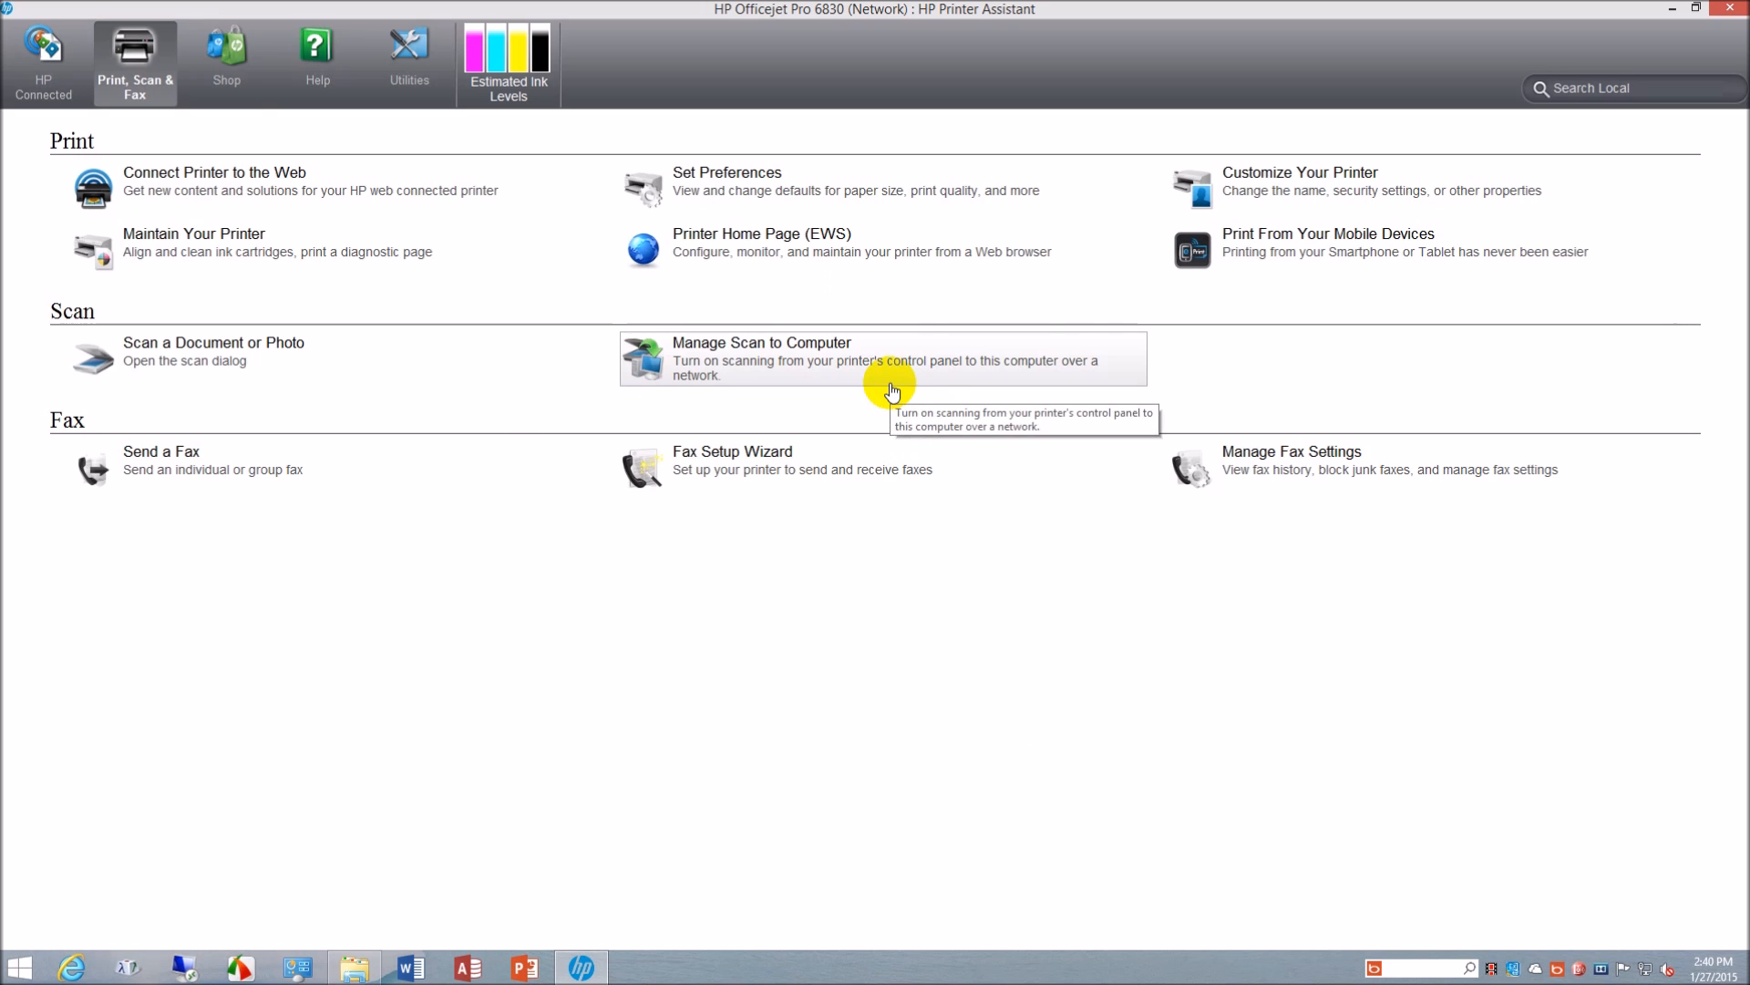
Step: Review the Help section, opening and closing the How Do I? guide, and look over the tools offered under Utilities
{"action": "left_click", "coordinate": [328, 88]}
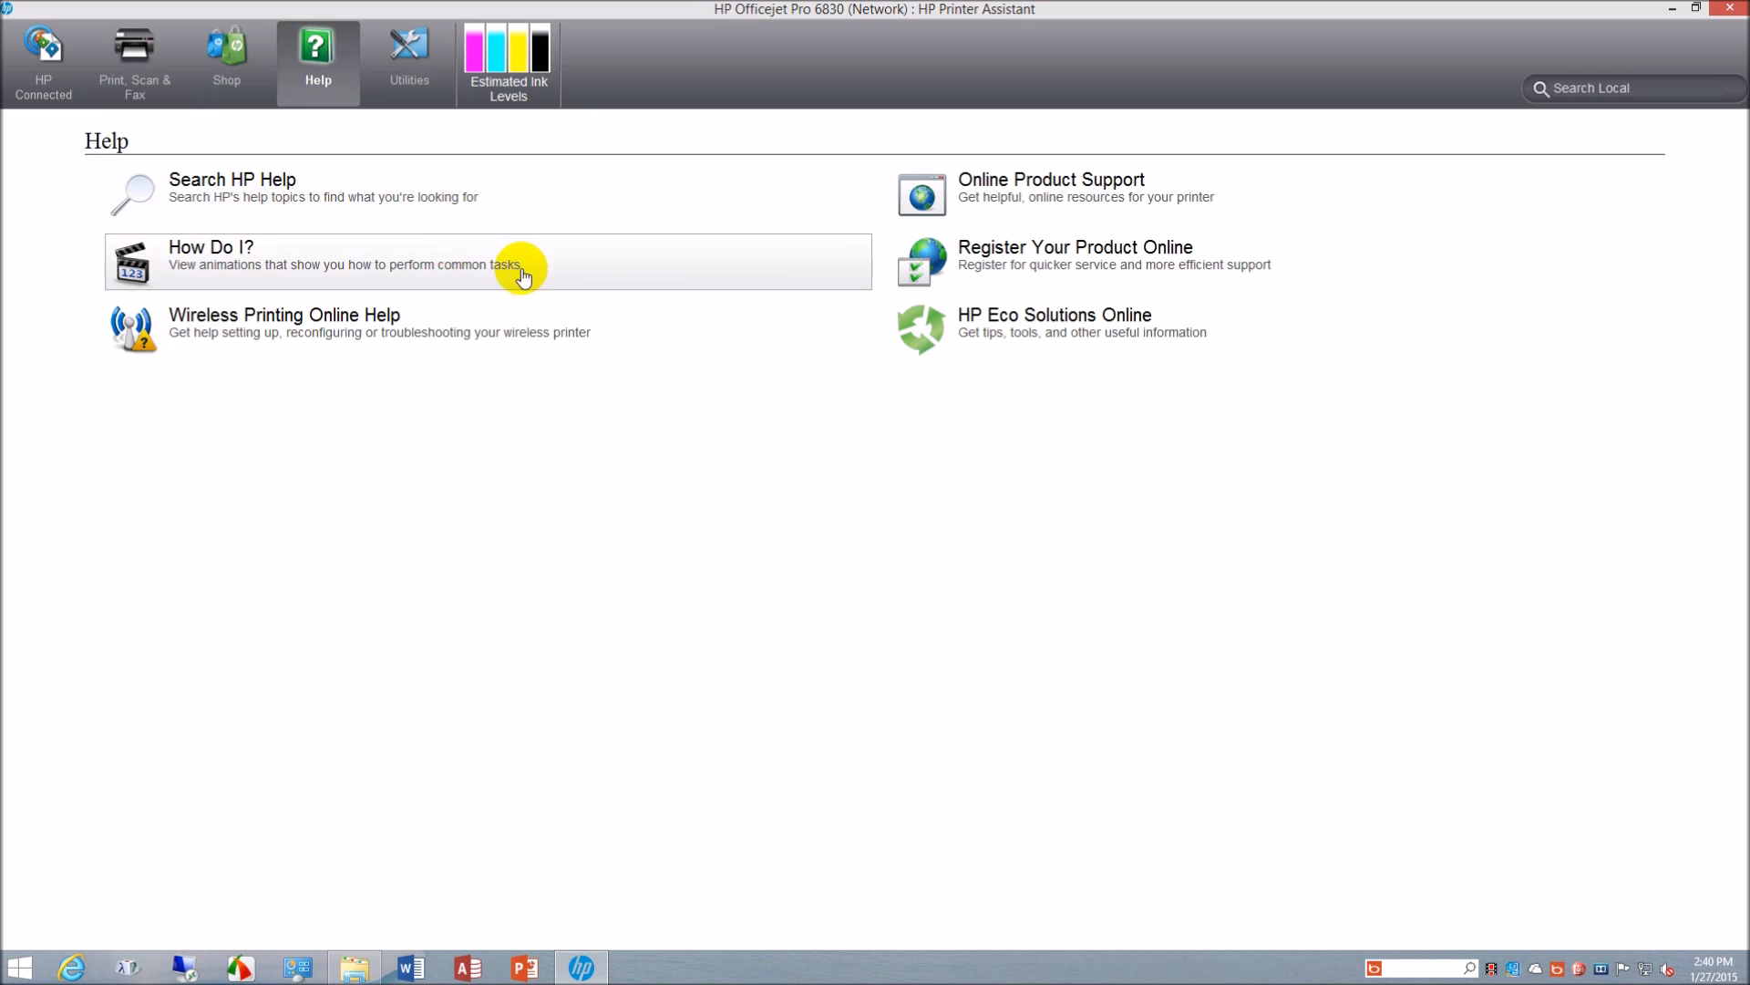
{"action": "left_click", "coordinate": [394, 263]}
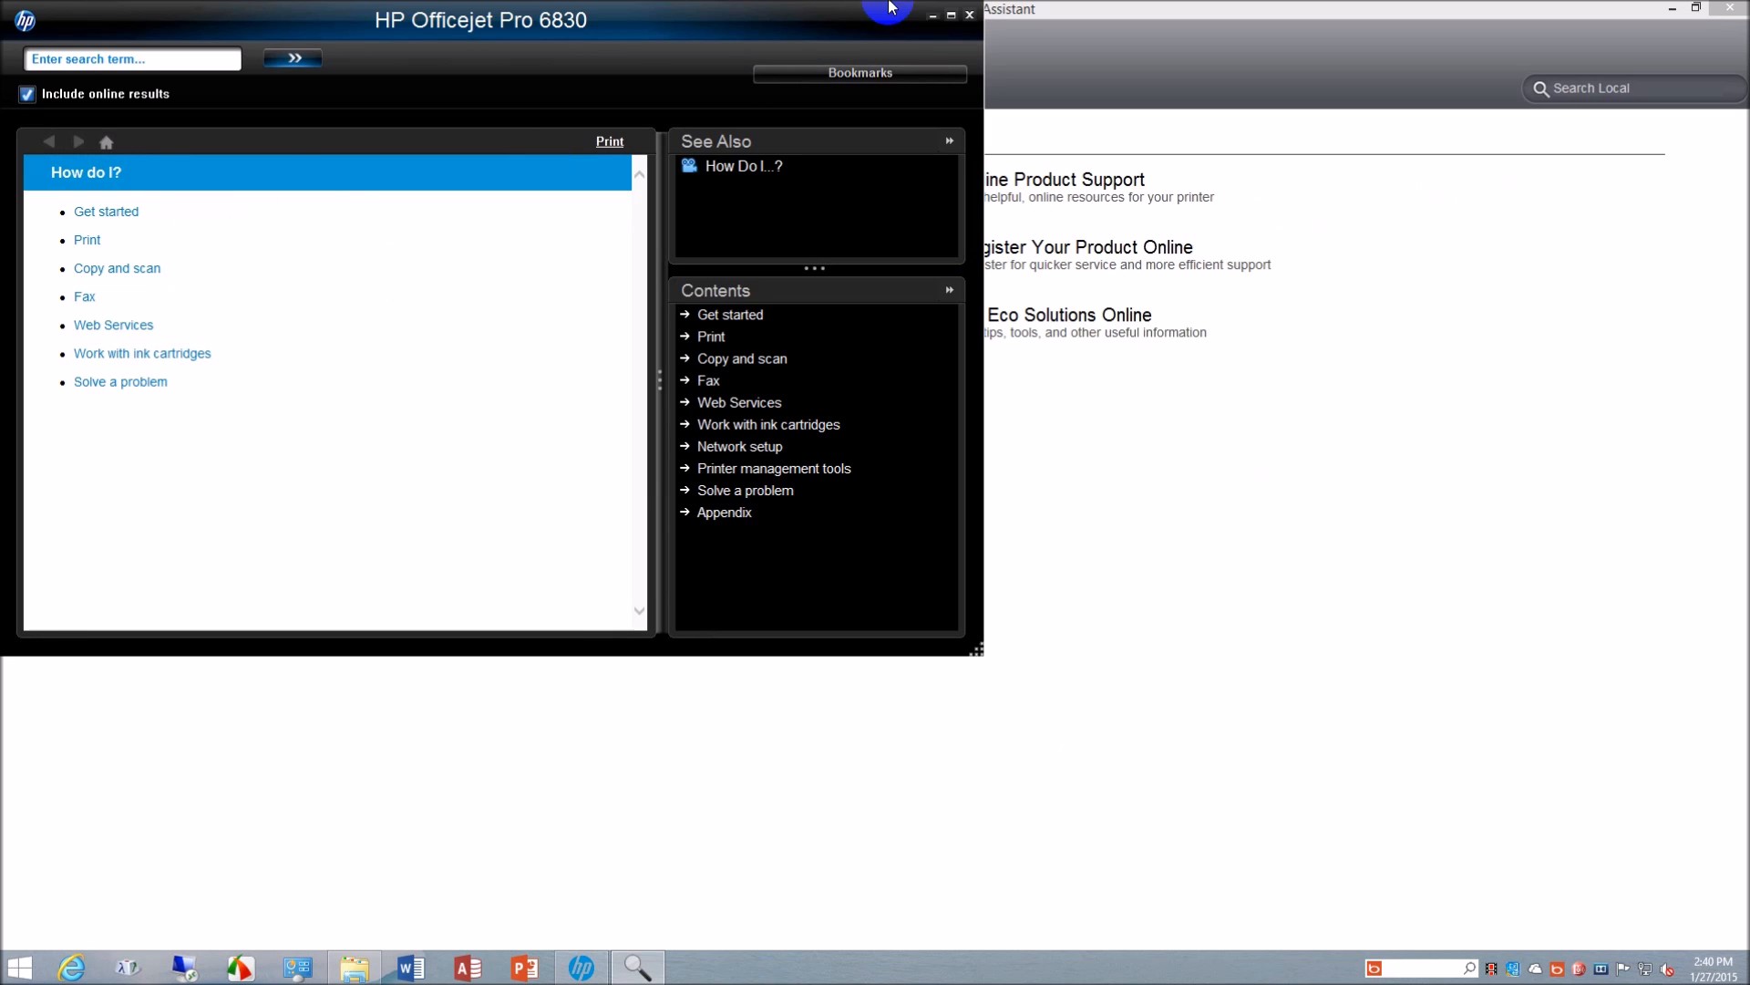
{"action": "left_click", "coordinate": [968, 16]}
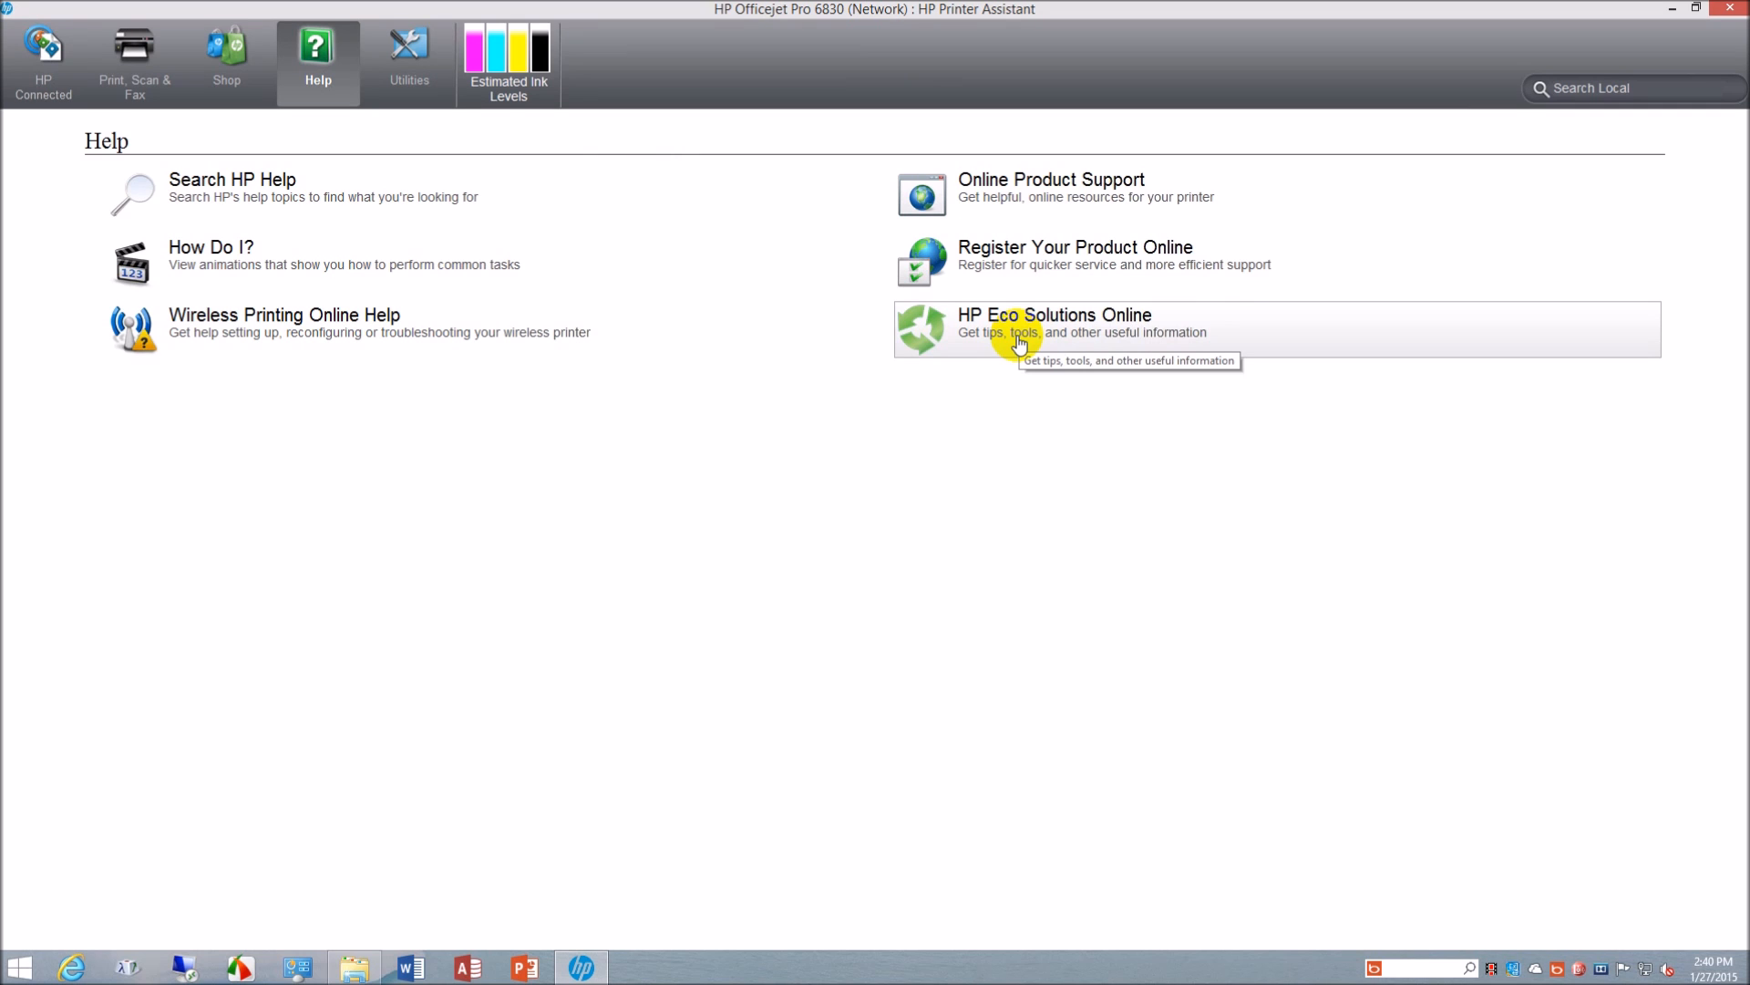
{"action": "left_click", "coordinate": [428, 64]}
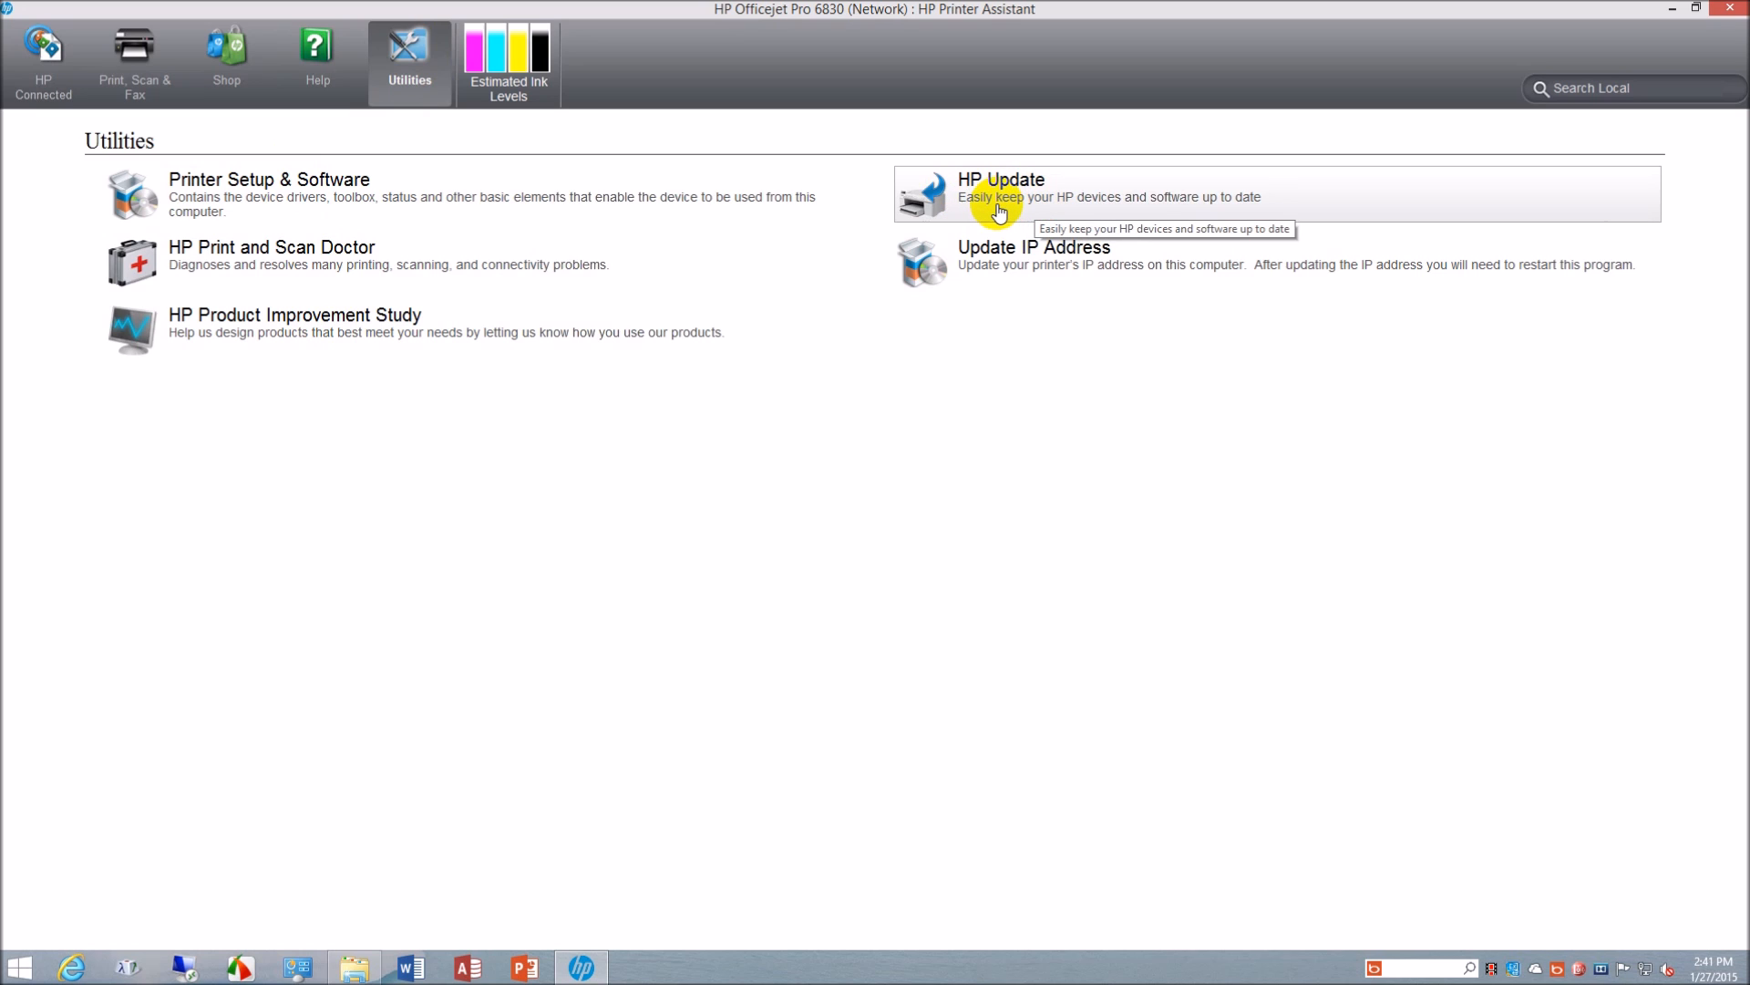
{"action": "left_click", "coordinate": [409, 208]}
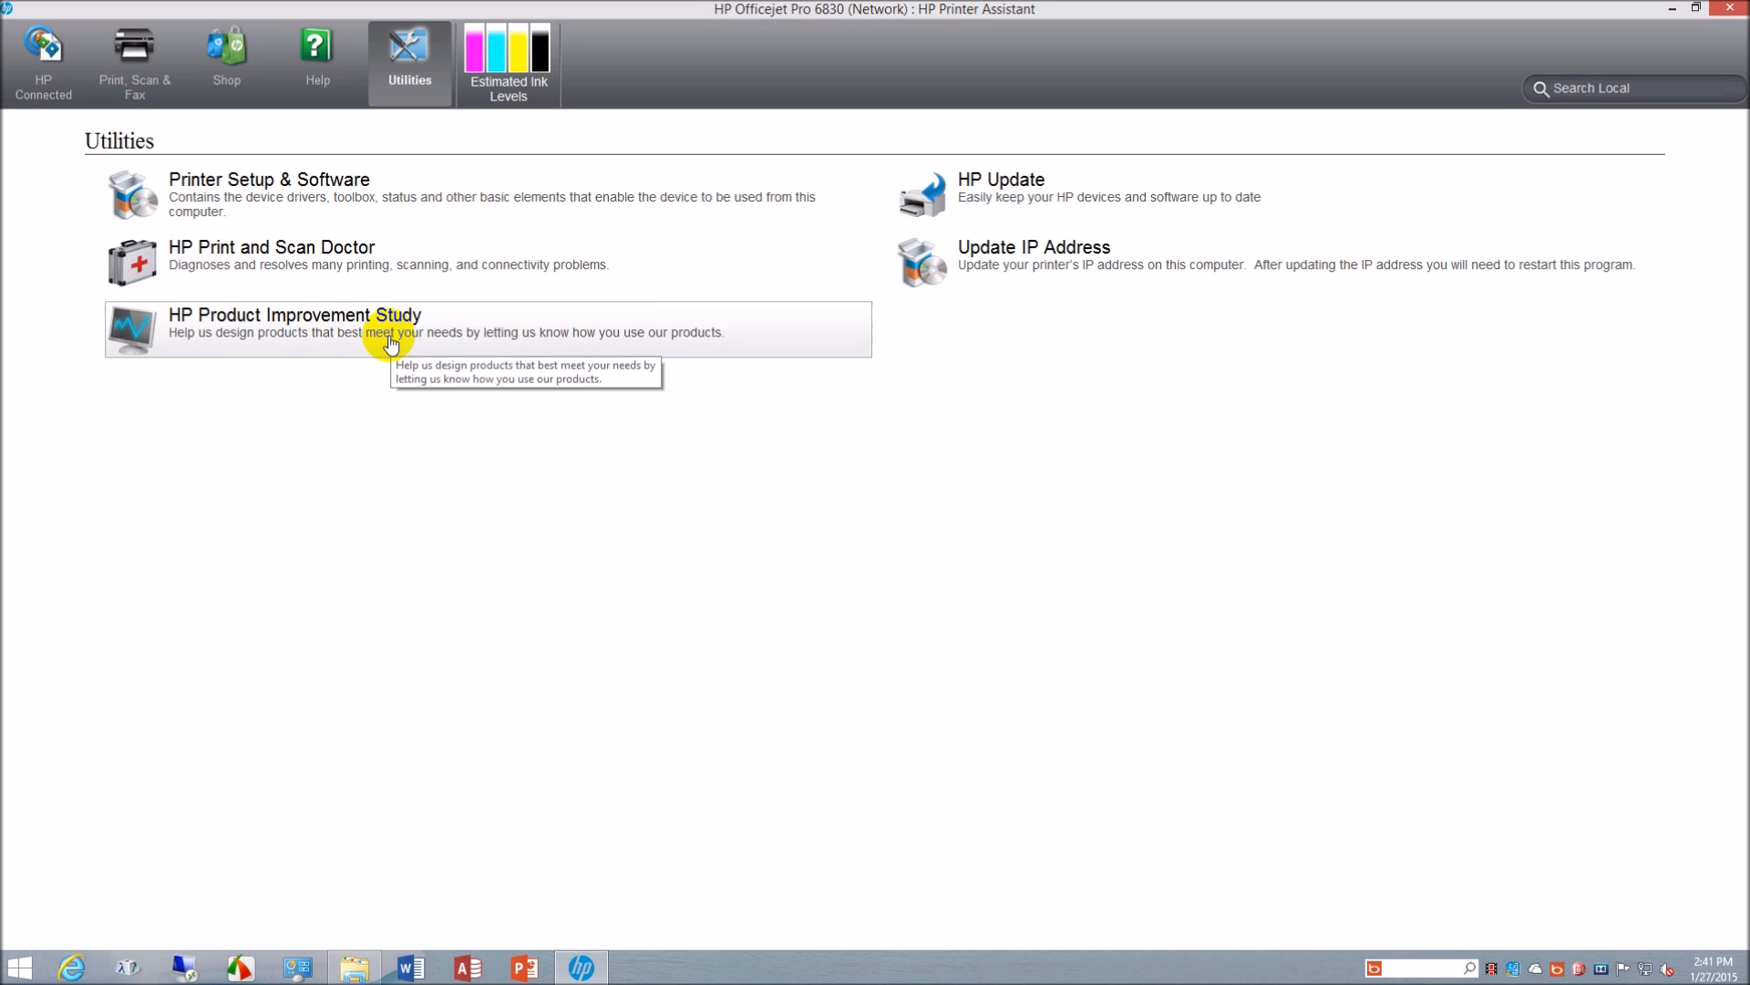
Step: Review the Toolbox's HP Instant Ink, Estimated Ink Levels, Advanced Settings and Device Information pages, and close the Toolbox and HP Printer Assistant
{"action": "left_click", "coordinate": [526, 73]}
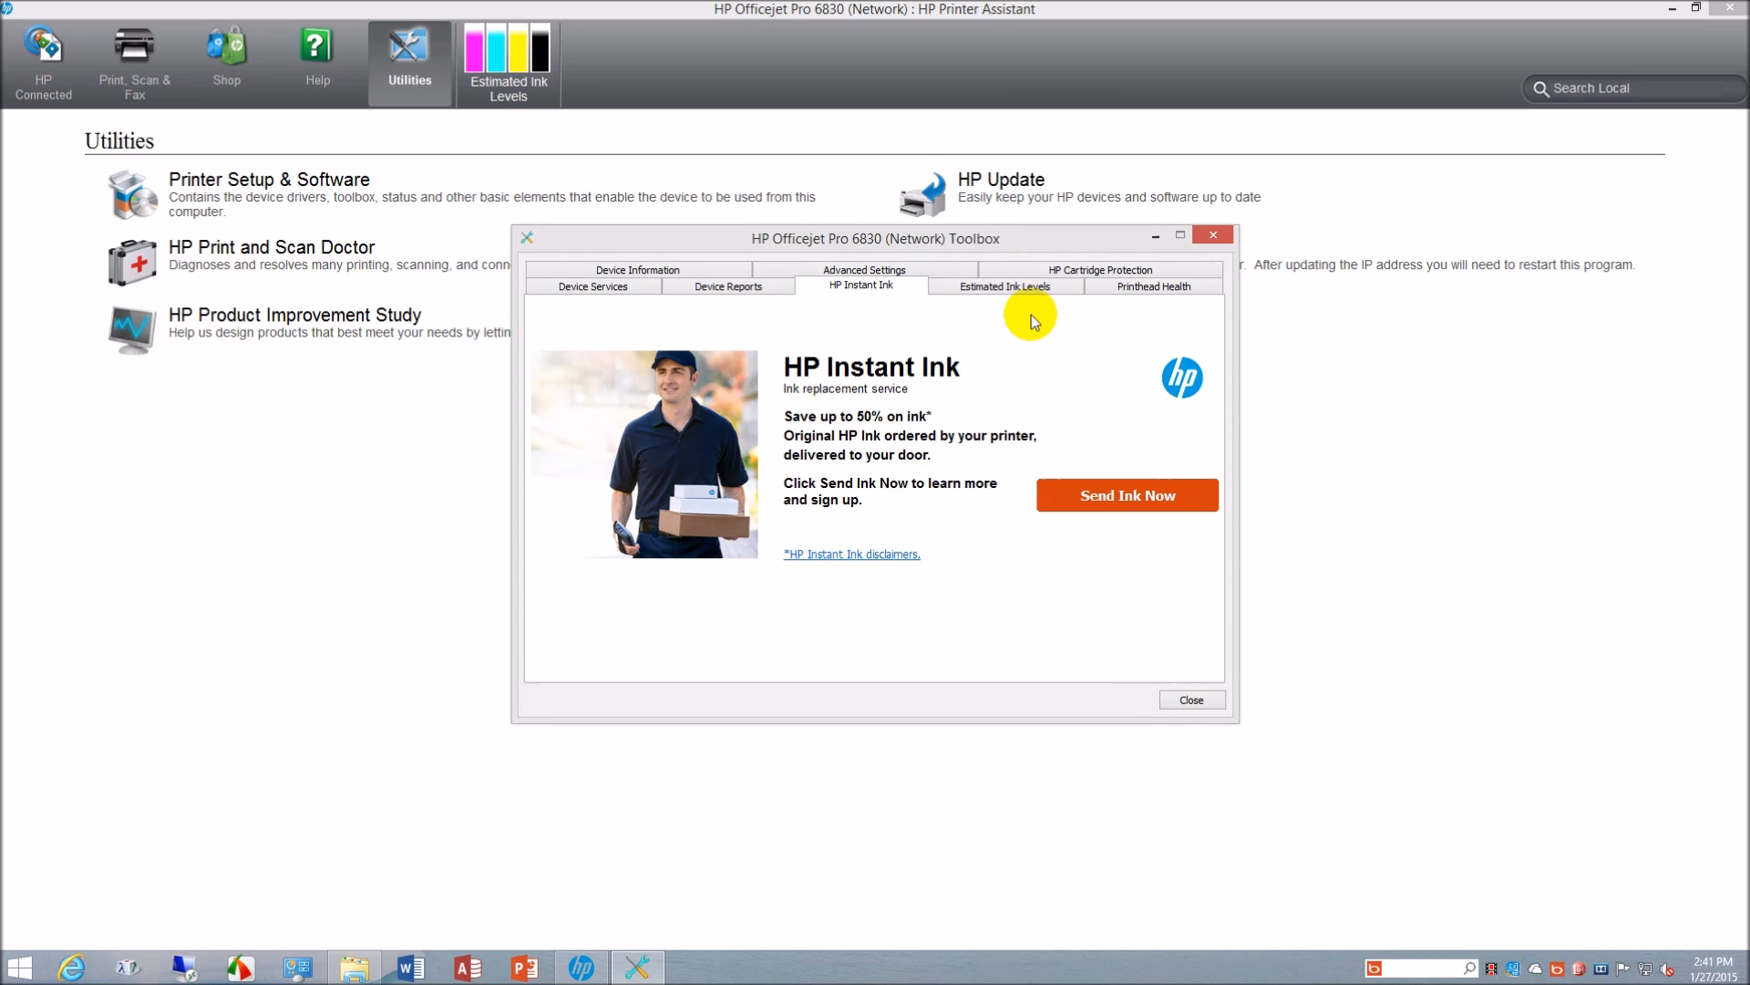
{"action": "left_click", "coordinate": [1028, 288]}
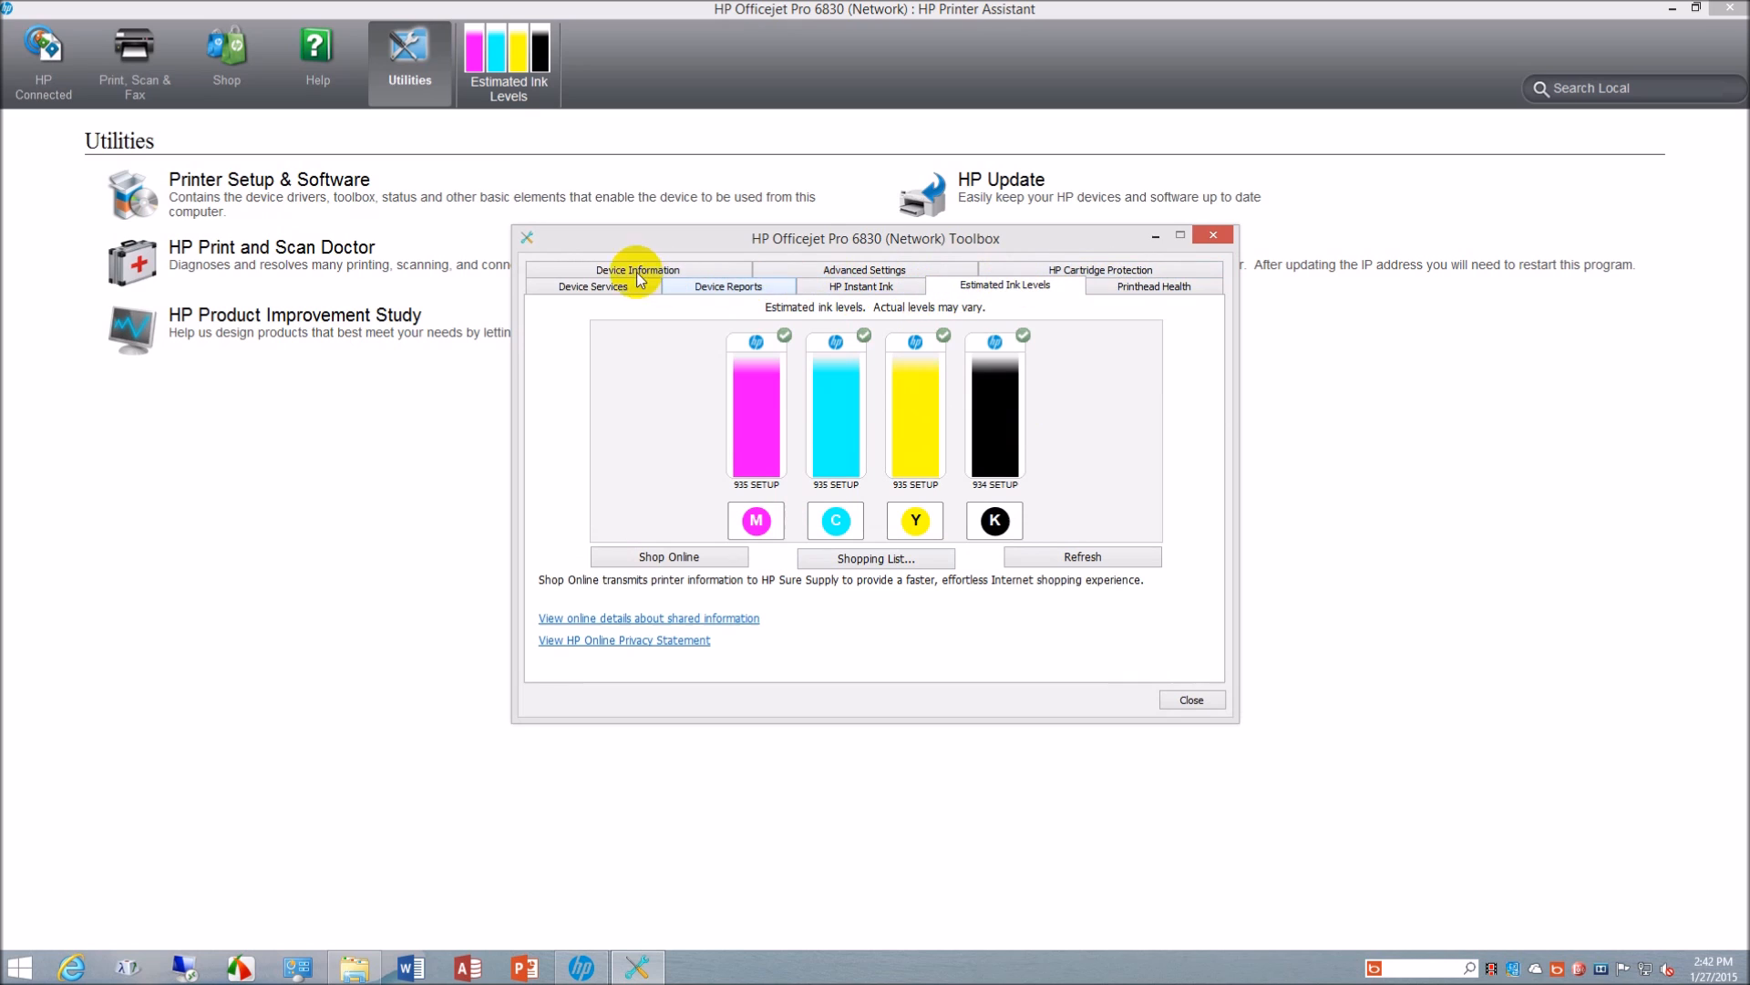
{"action": "left_click", "coordinate": [833, 271]}
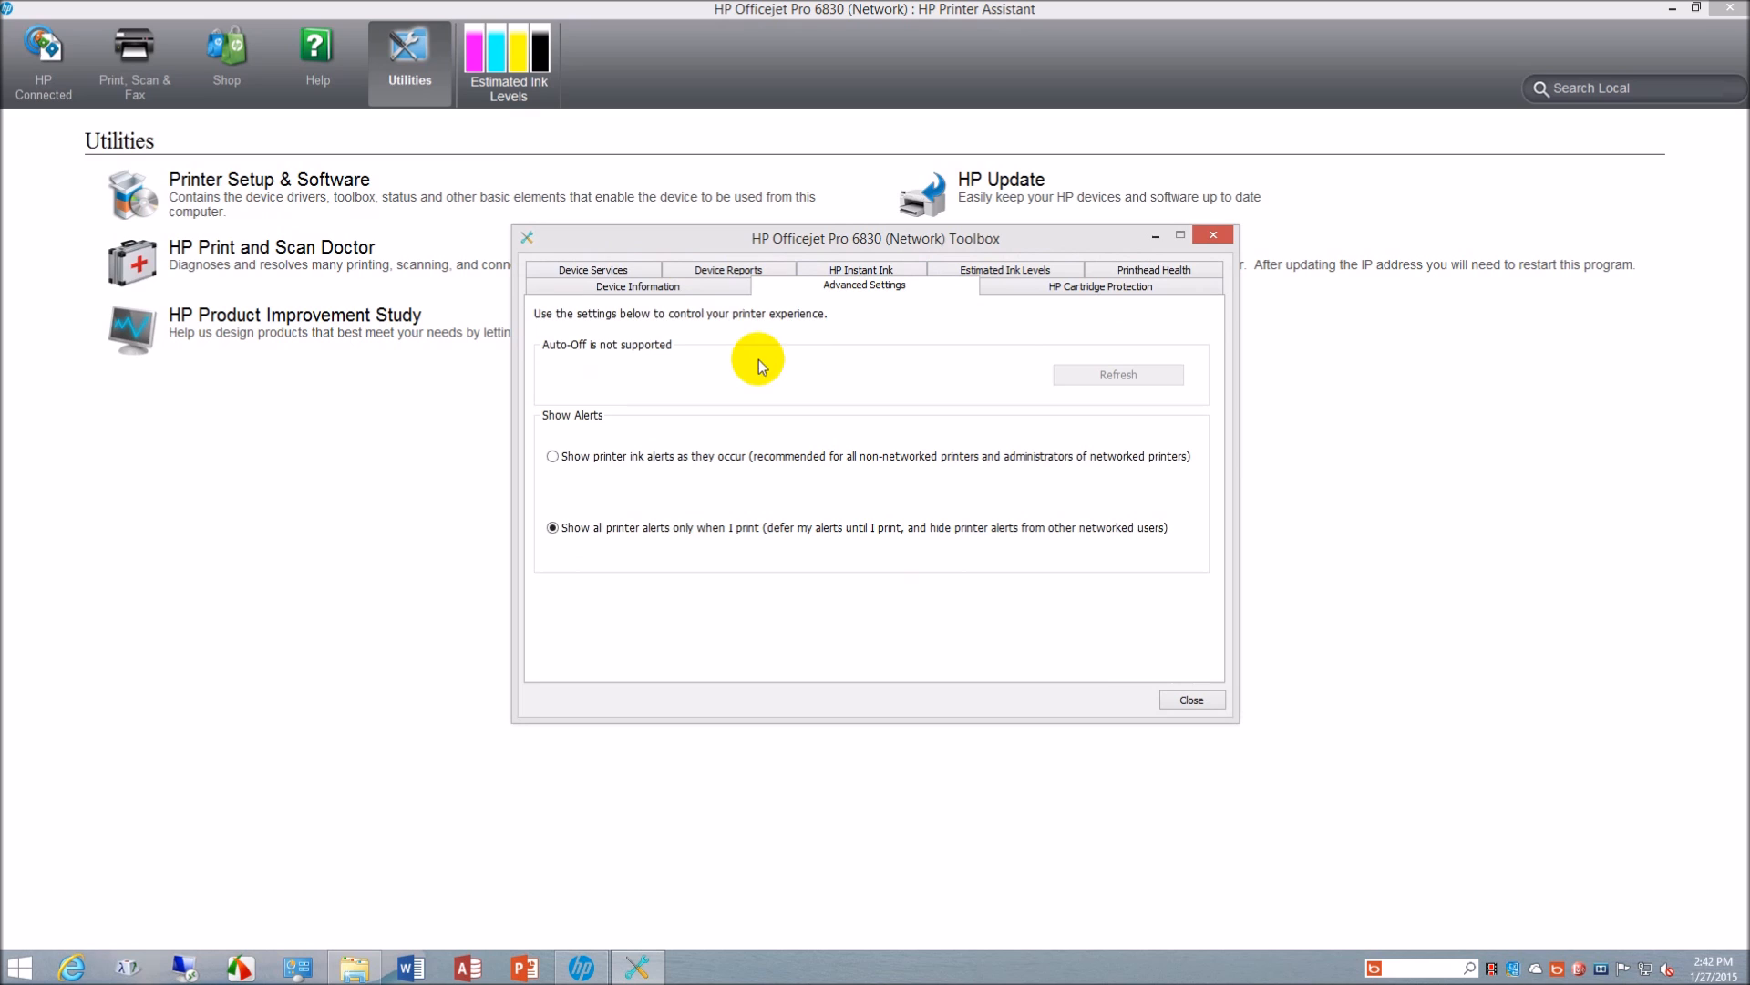
{"action": "left_click", "coordinate": [617, 290]}
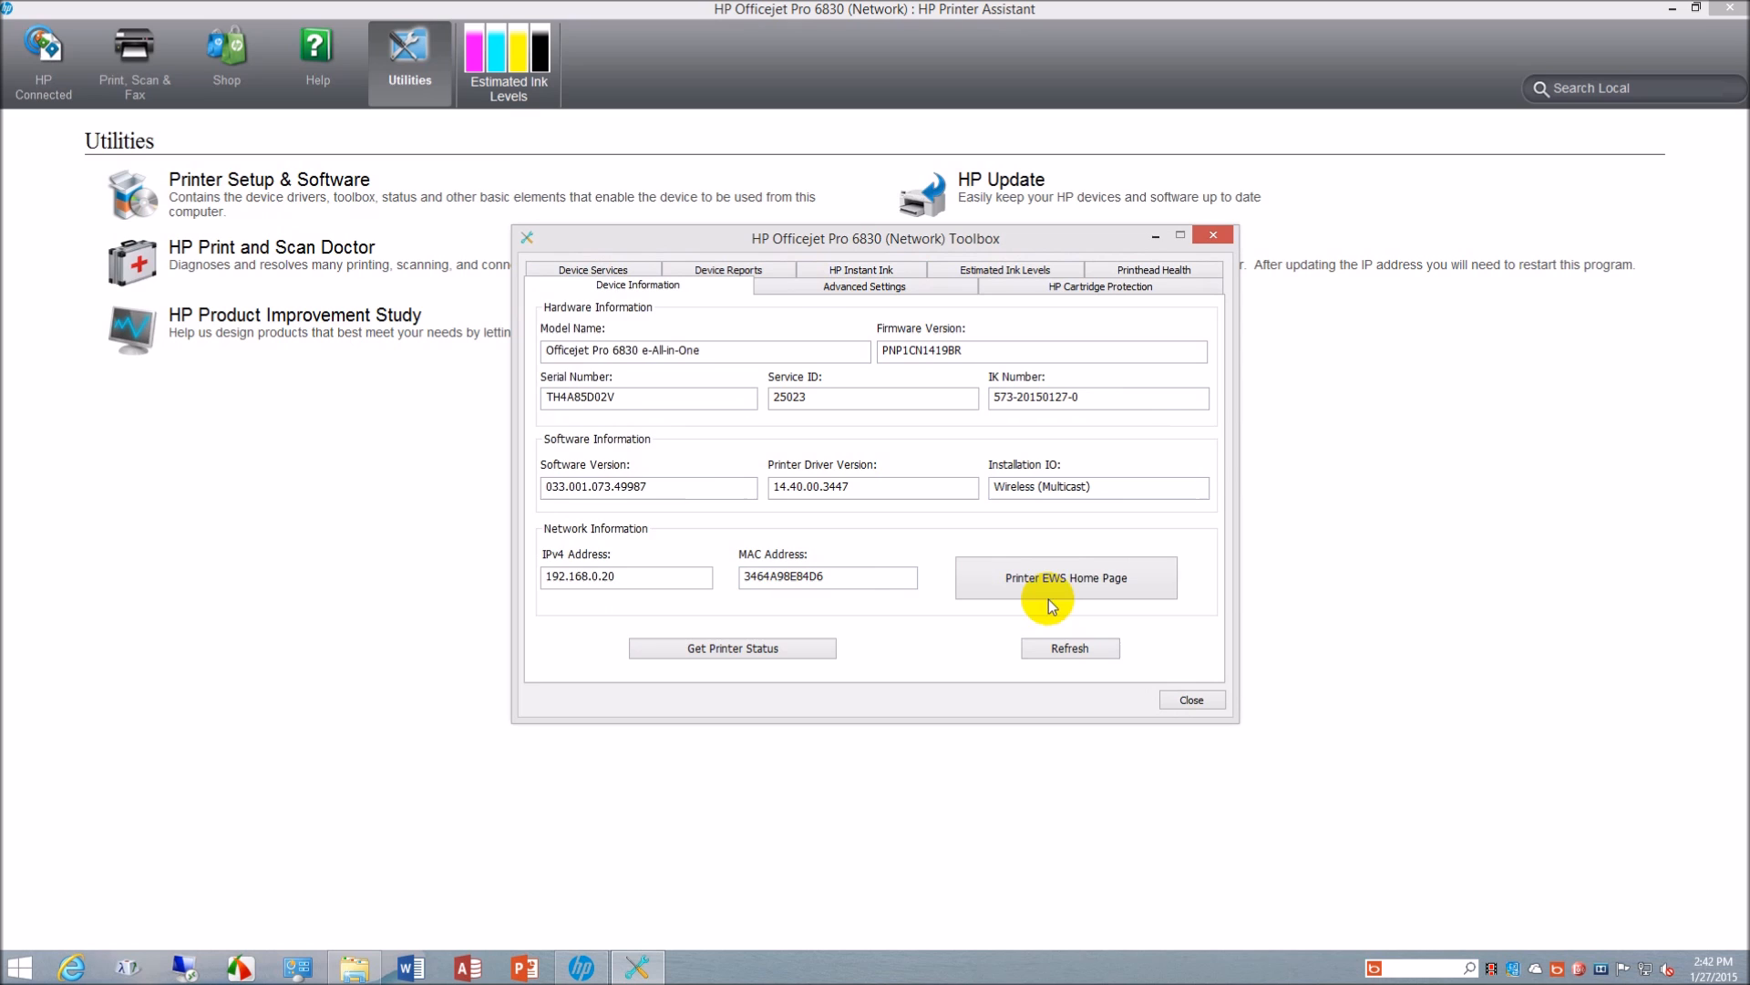
{"action": "left_click", "coordinate": [1186, 702]}
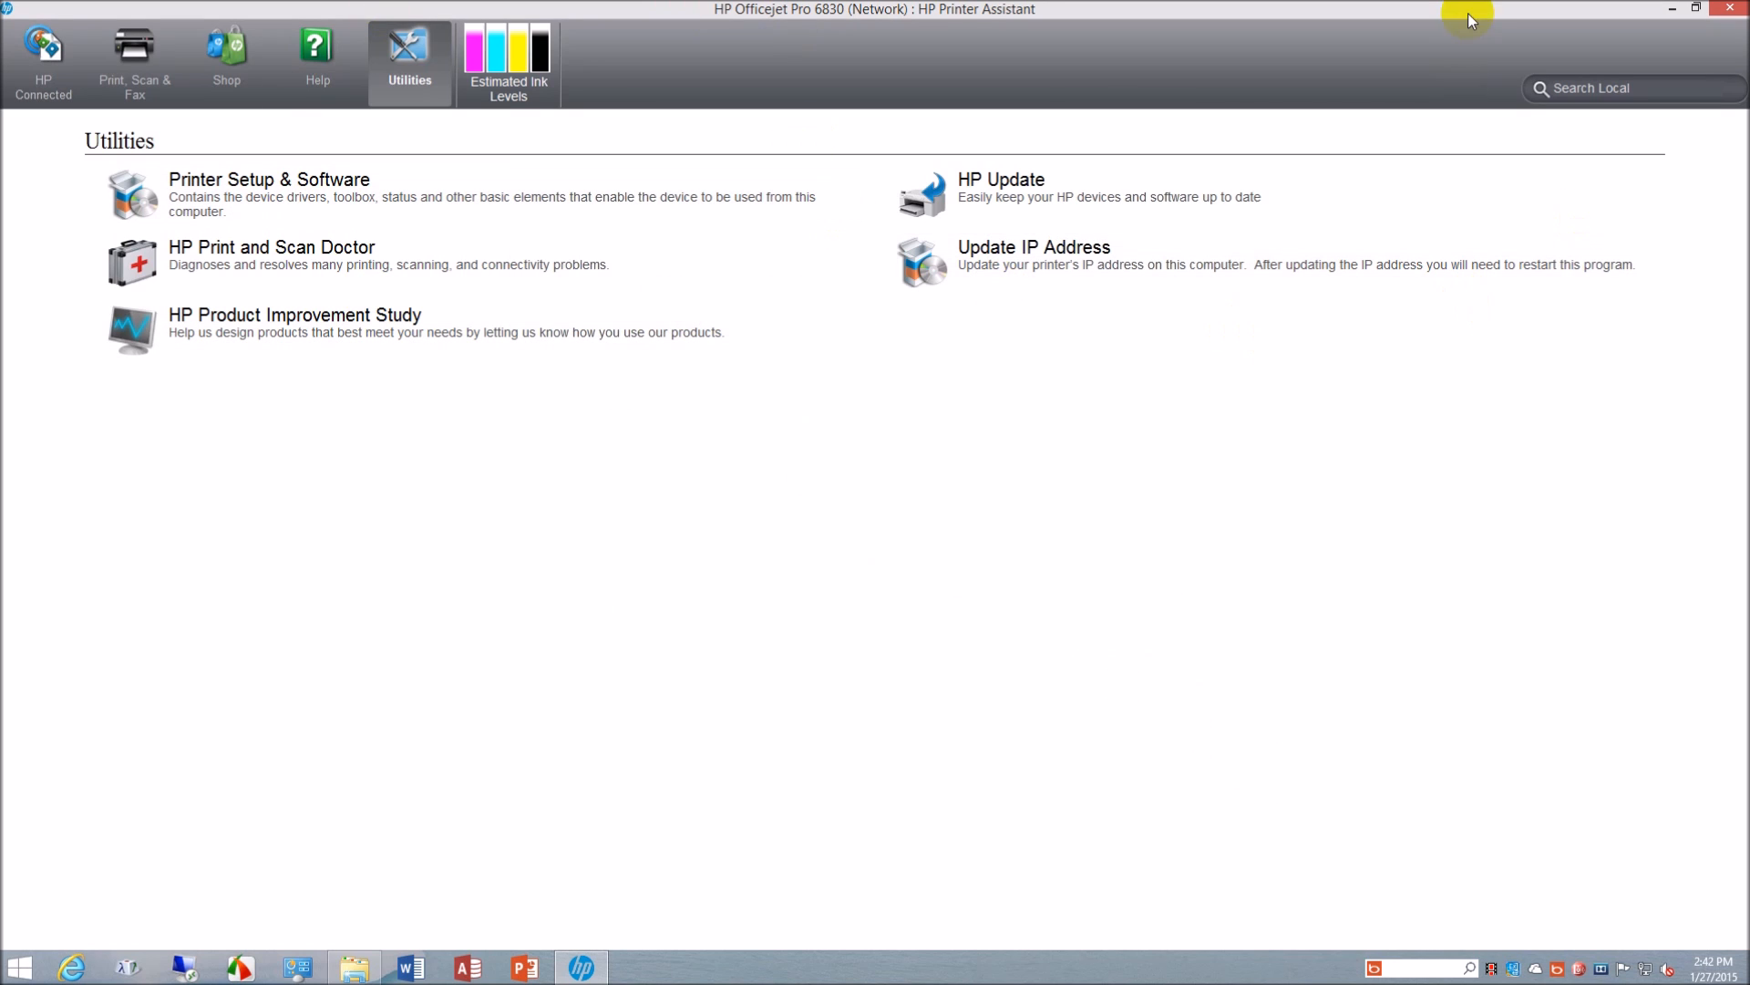
{"action": "left_click", "coordinate": [1732, 8]}
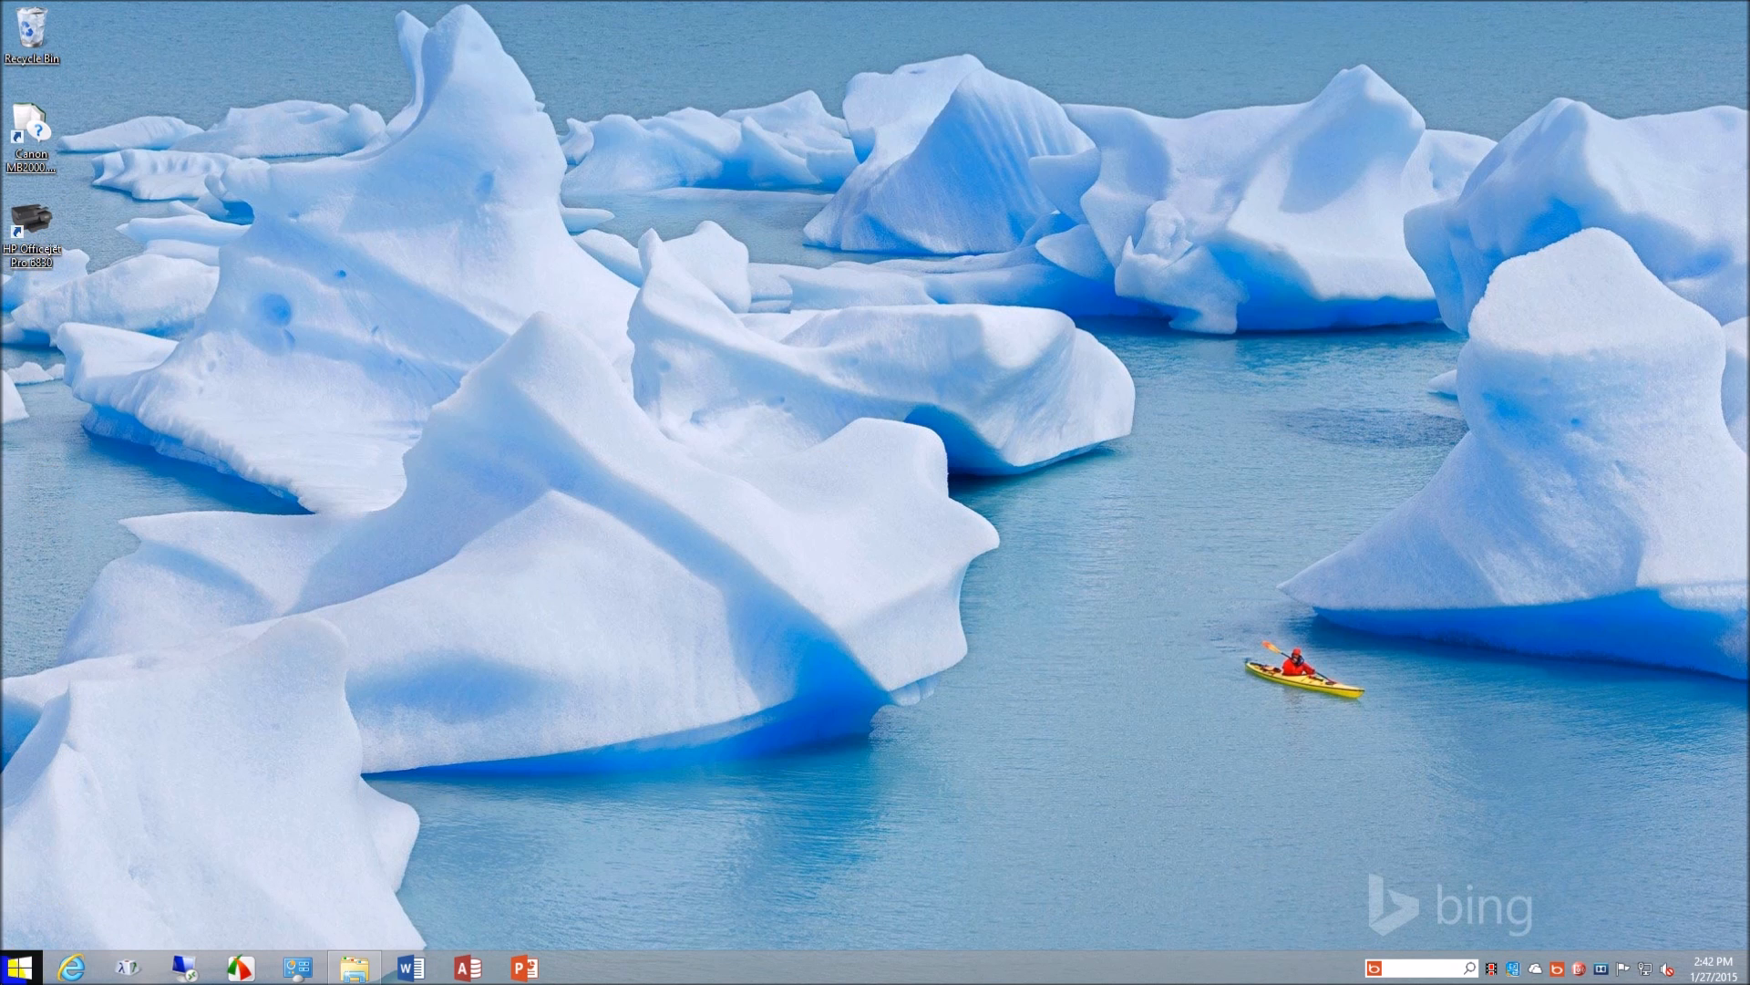
Step: Look through the installed apps list for the HP printer entries, and return to the desktop
{"action": "left_click", "coordinate": [16, 966]}
{"action": "left_click", "coordinate": [120, 930]}
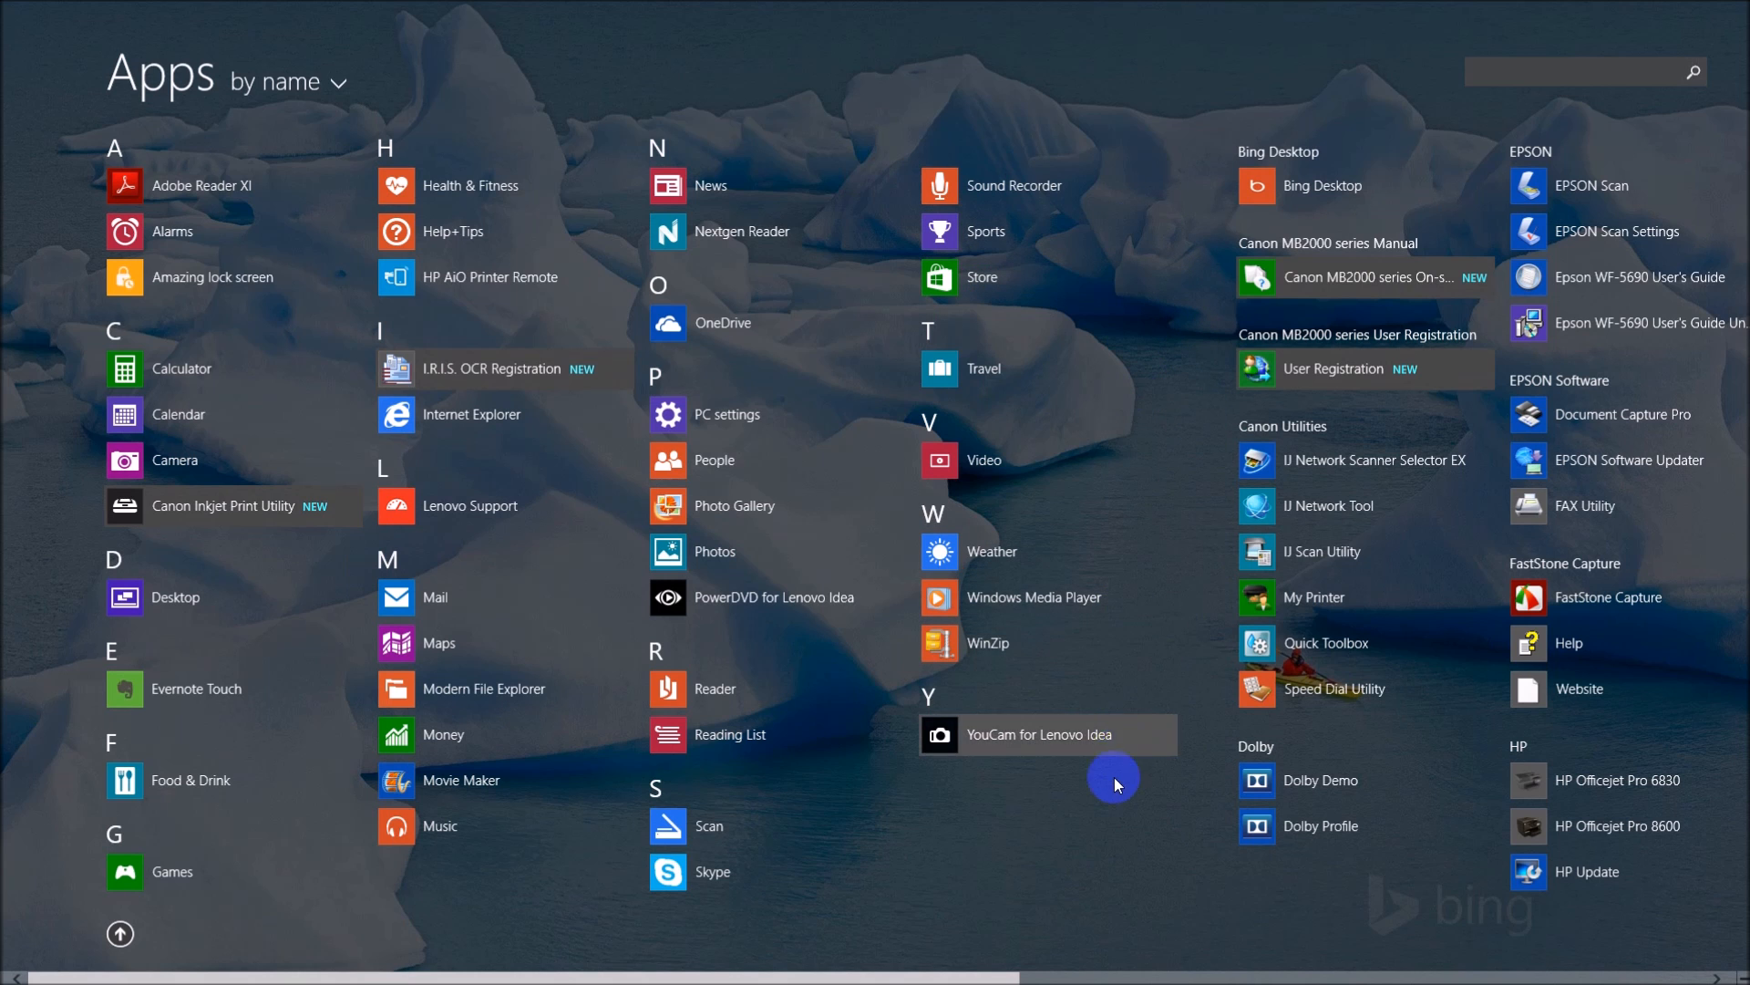
{"action": "scroll", "coordinate": [1437, 900], "scroll_direction": "down", "scroll_amount": 5}
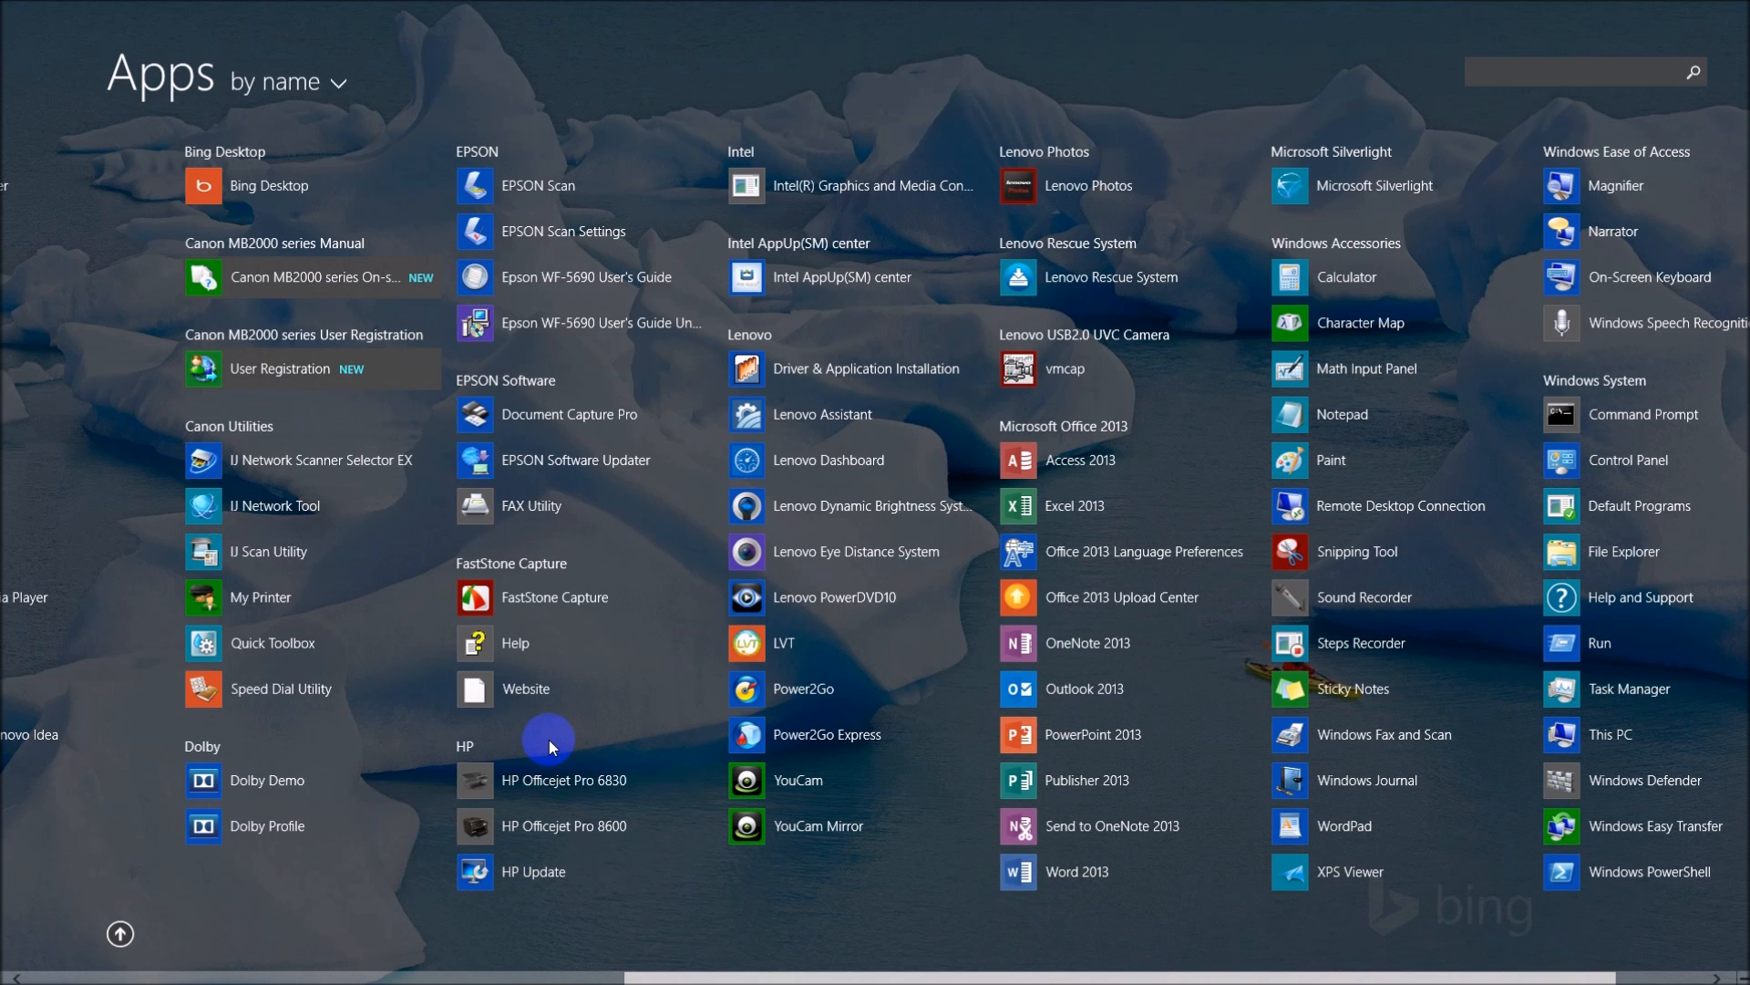
{"action": "scroll", "coordinate": [804, 916], "scroll_direction": "up", "scroll_amount": 5}
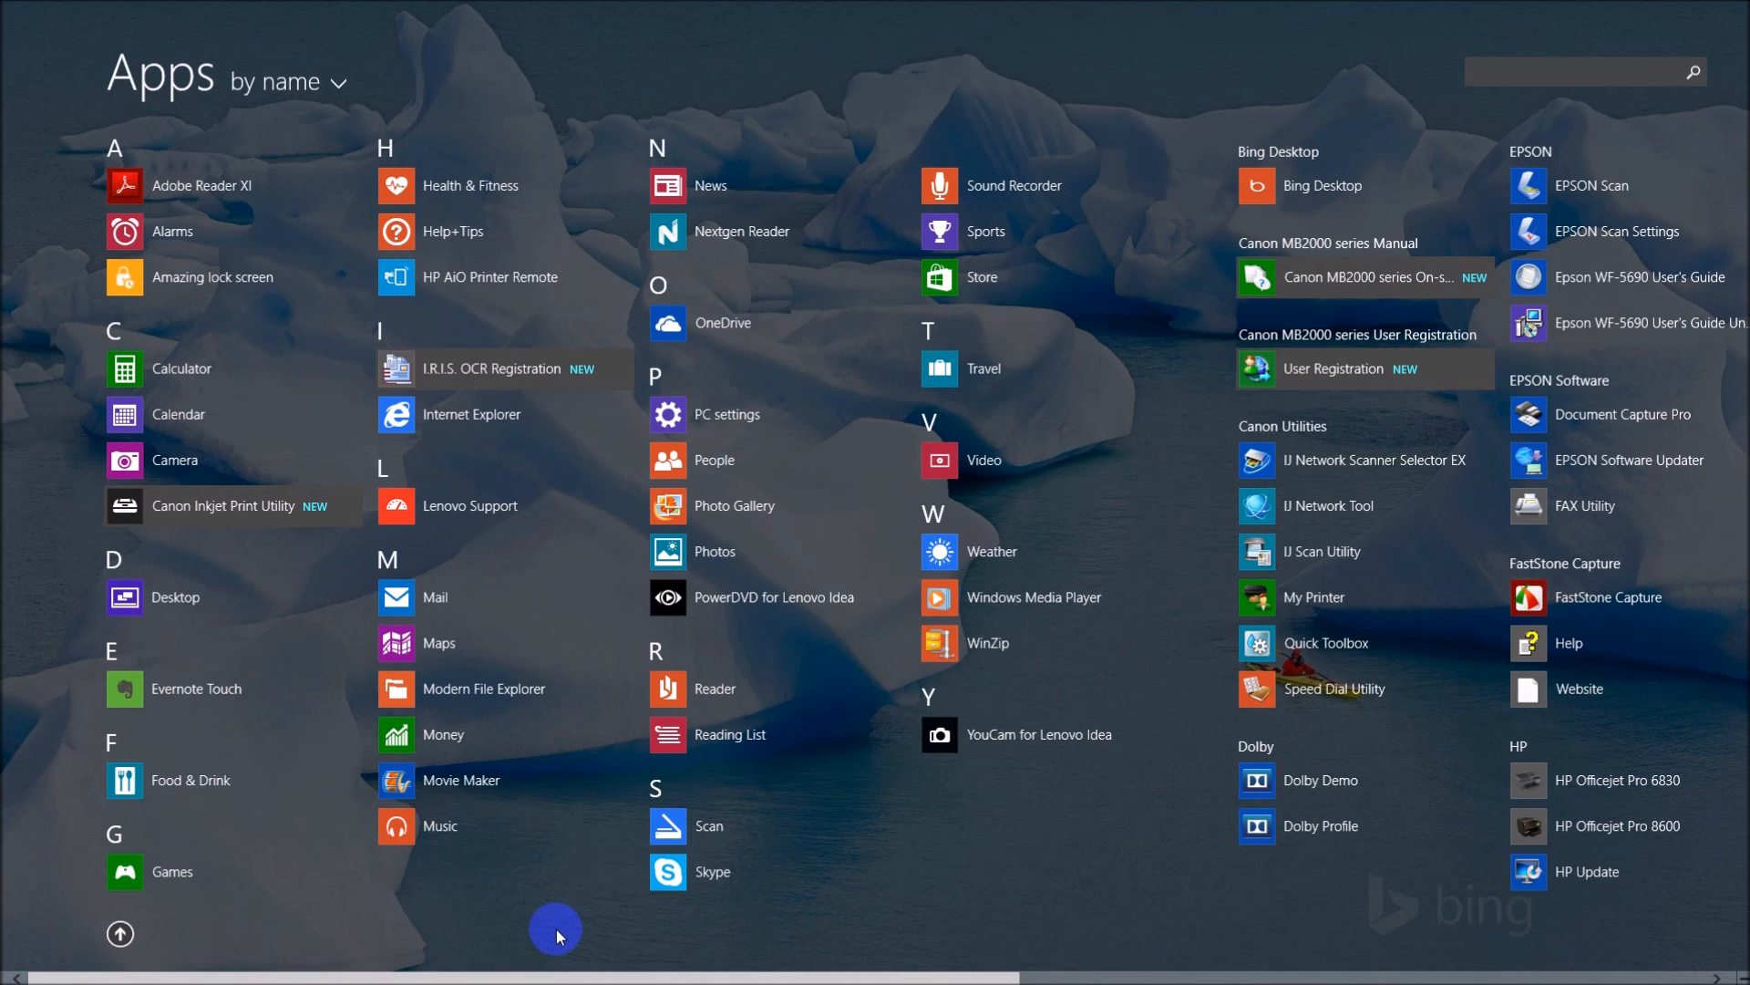
{"action": "left_click", "coordinate": [122, 932]}
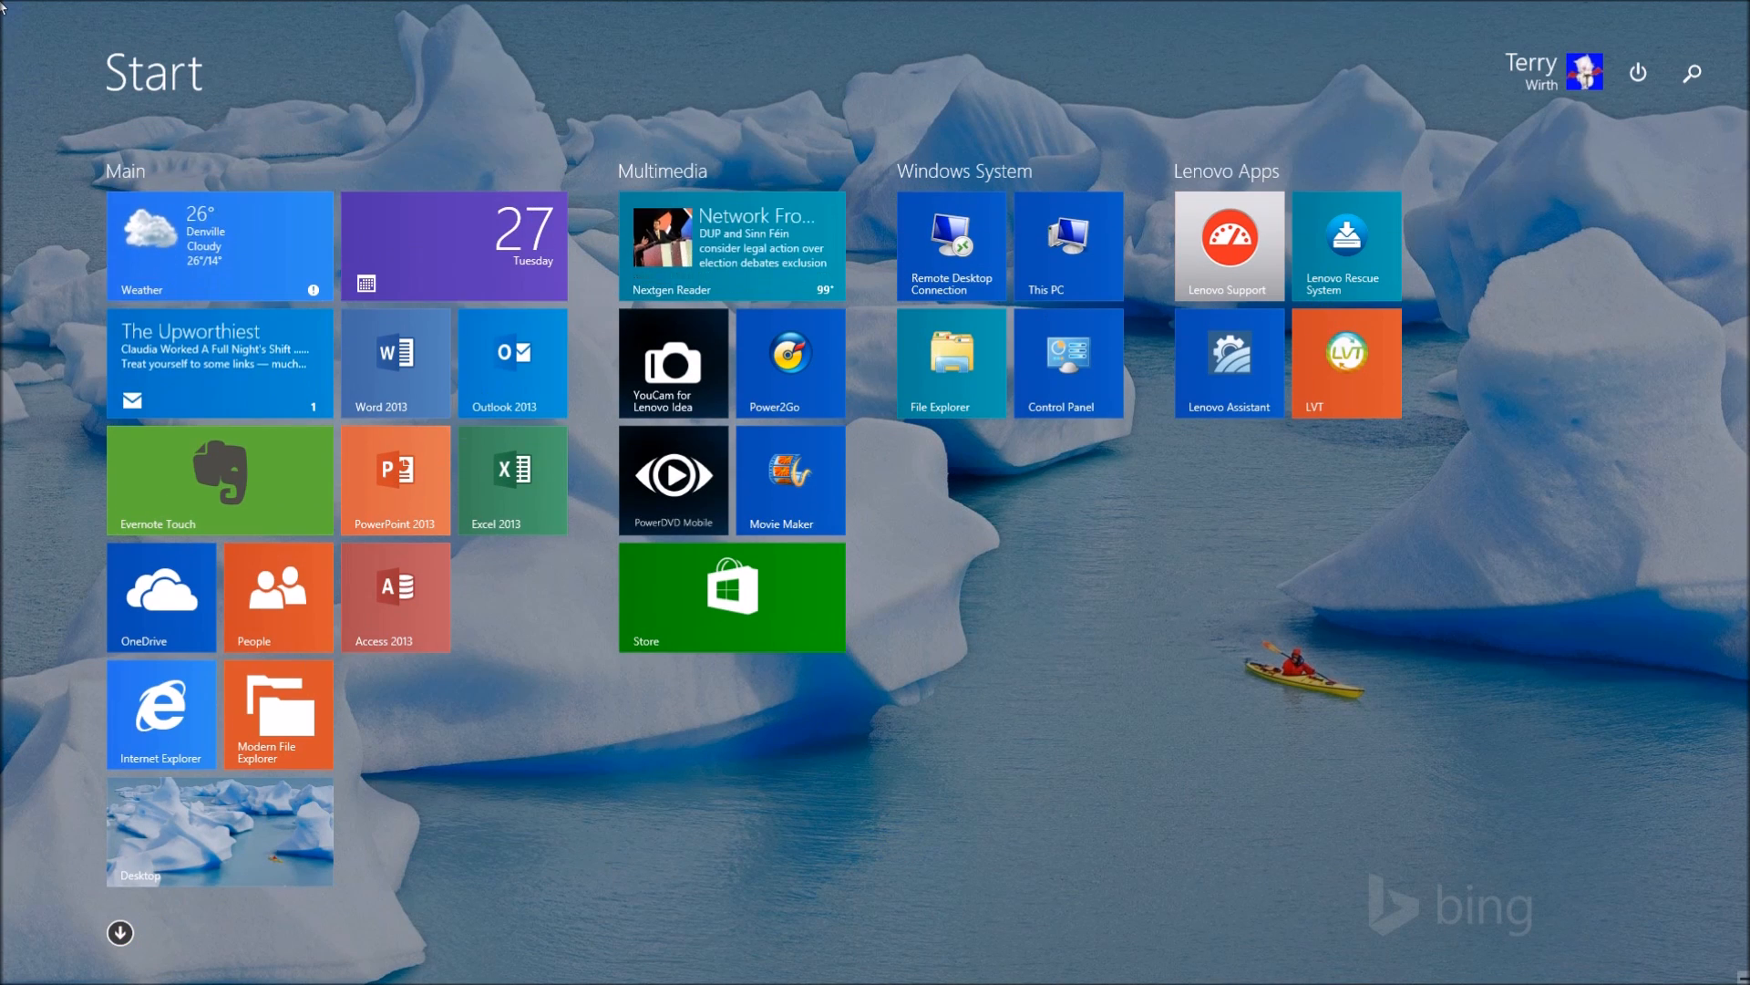
{"action": "left_click", "coordinate": [3, 14]}
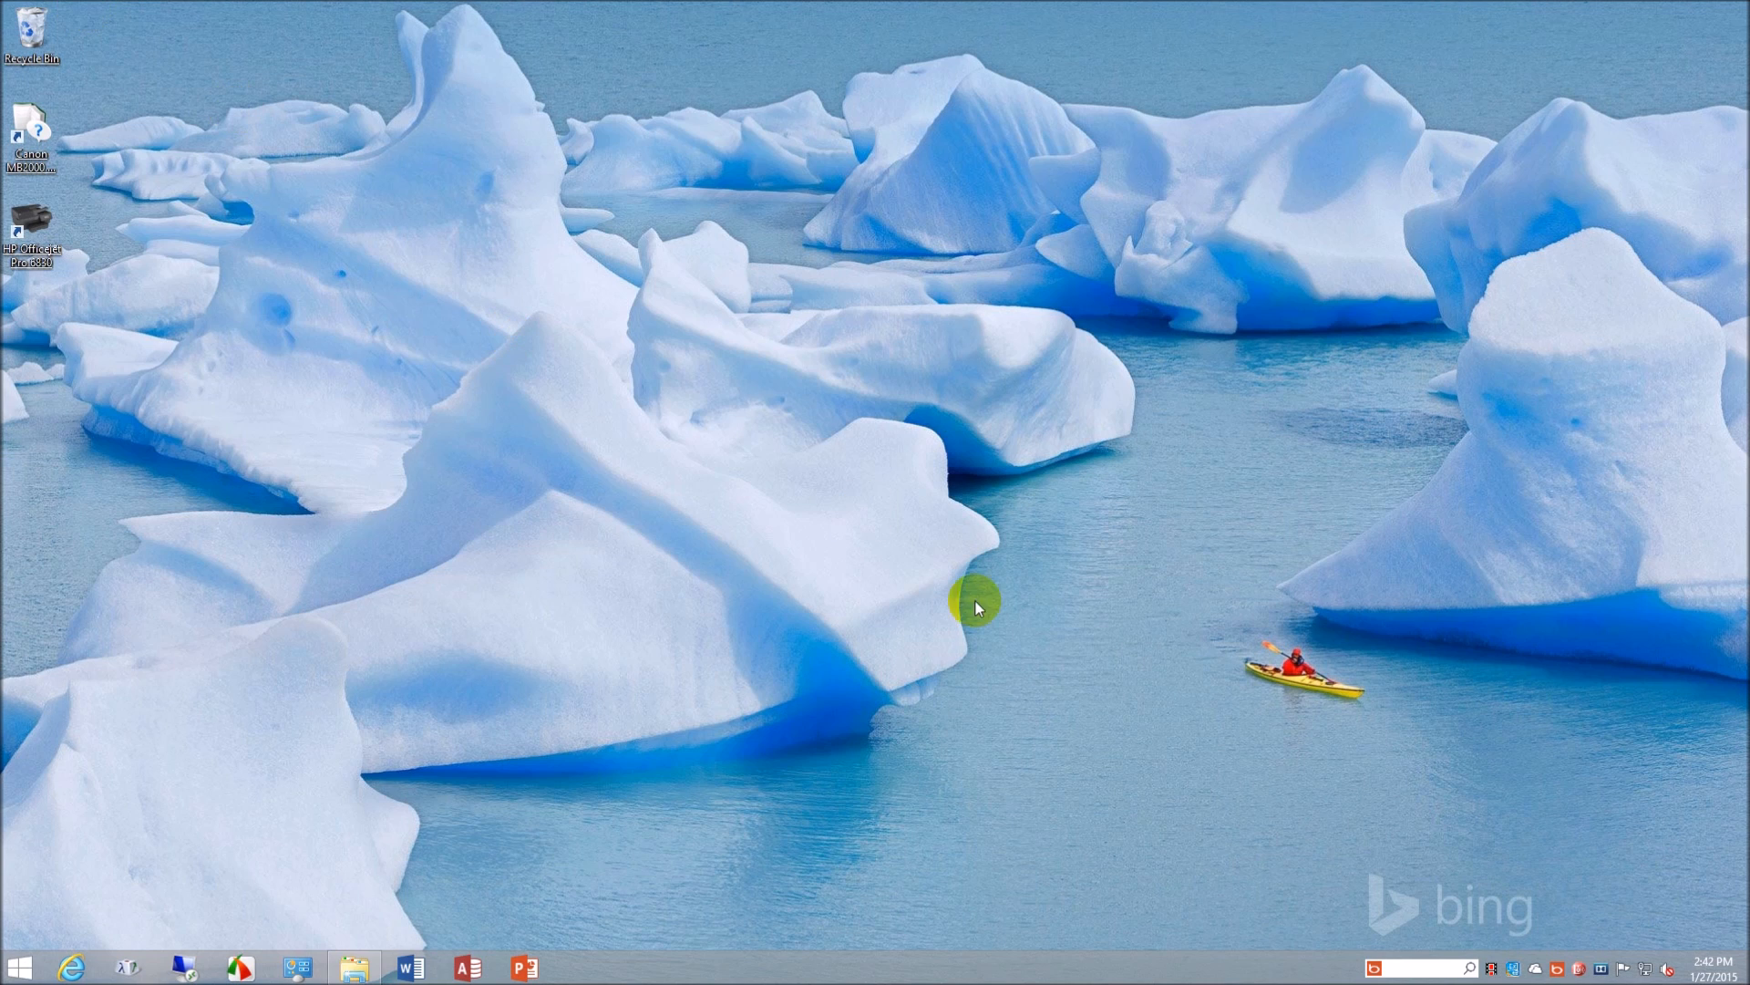